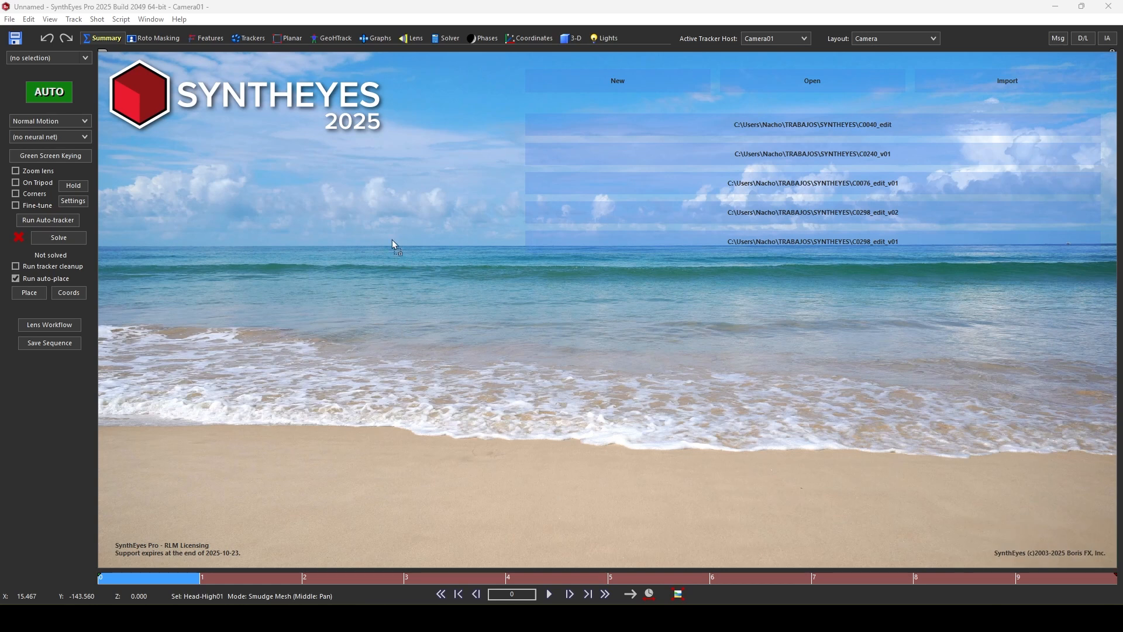
- Open the clip C0240_v01.mov and accept its default shot settings
{"action": "left_click_drag", "start_coordinate": [392, 280], "coordinate": [405, 288]}
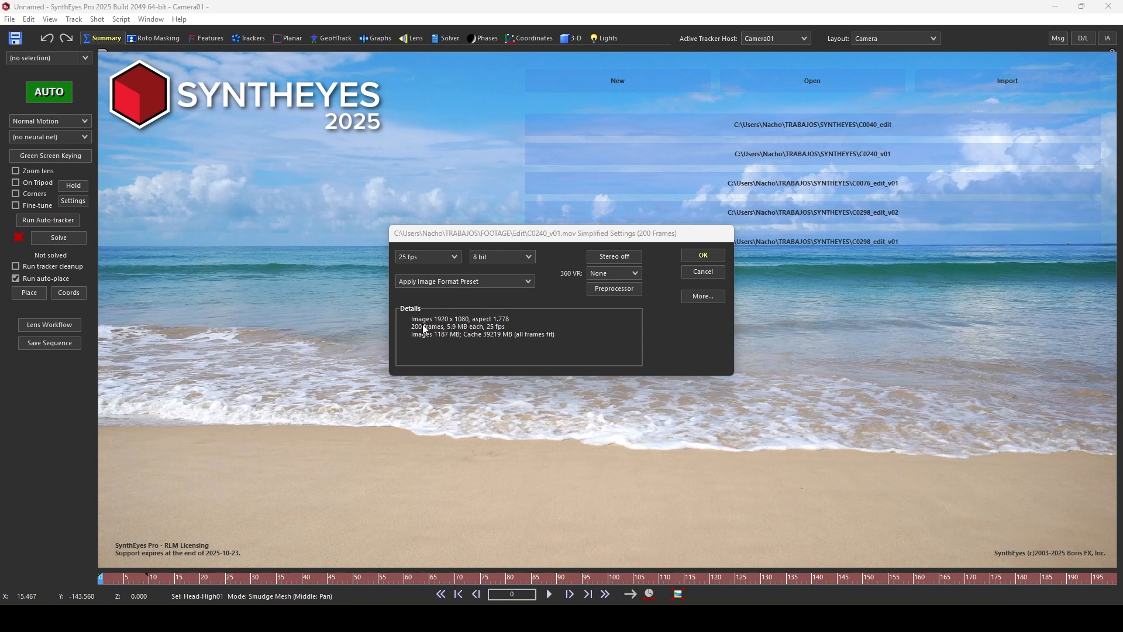
{"action": "left_click", "coordinate": [703, 255]}
- Scrub and zoom through the footage to review the camera move
{"action": "left_click_drag", "start_coordinate": [107, 578], "coordinate": [402, 534]}
{"action": "scroll", "coordinate": [566, 355], "scroll_direction": "down", "scroll_amount": 5}
{"action": "scroll", "coordinate": [605, 358], "scroll_direction": "up", "scroll_amount": 3}
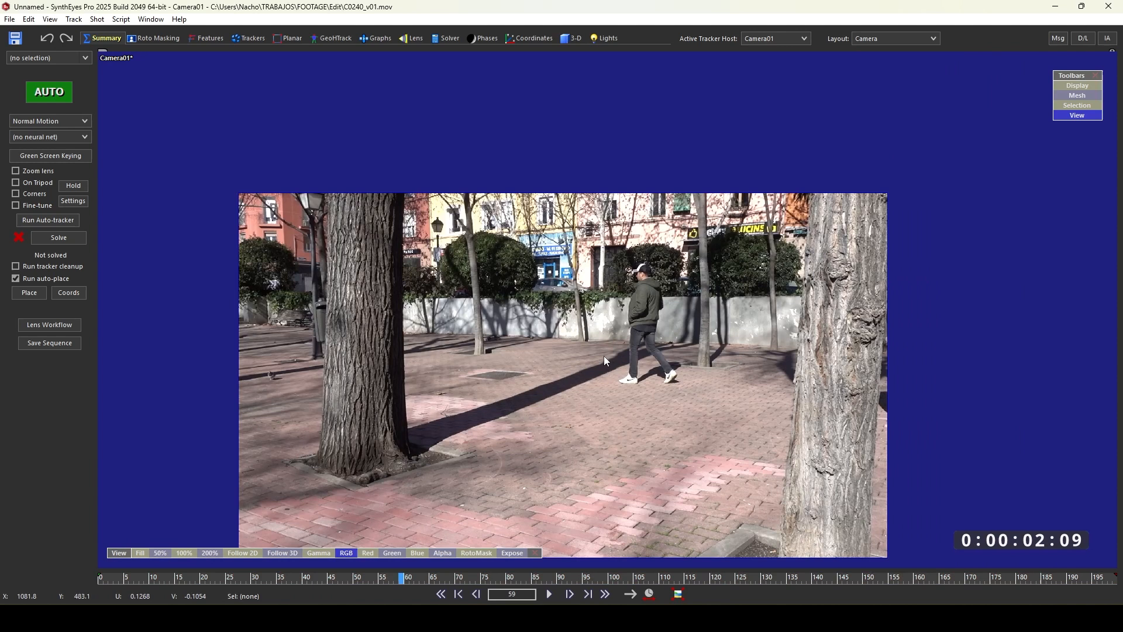
{"action": "middle_click_drag", "start_coordinate": [605, 358], "coordinate": [565, 258]}
{"action": "left_click_drag", "start_coordinate": [579, 581], "coordinate": [477, 578]}
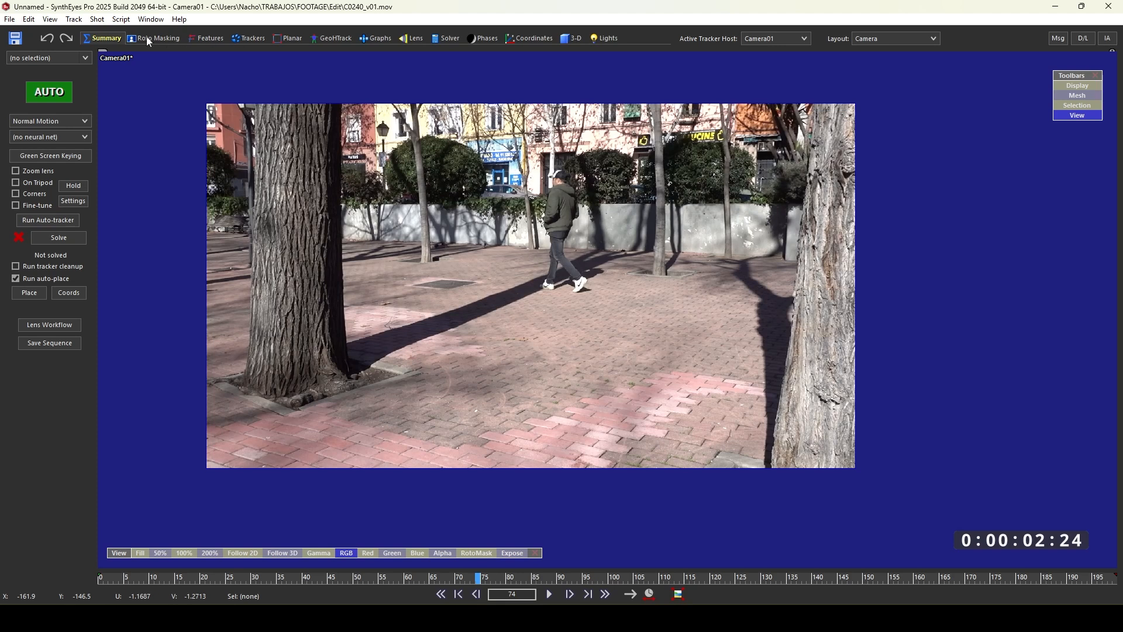
{"action": "scroll", "coordinate": [502, 166], "scroll_direction": "up", "scroll_amount": 1}
{"action": "scroll", "coordinate": [488, 169], "scroll_direction": "down", "scroll_amount": 1}
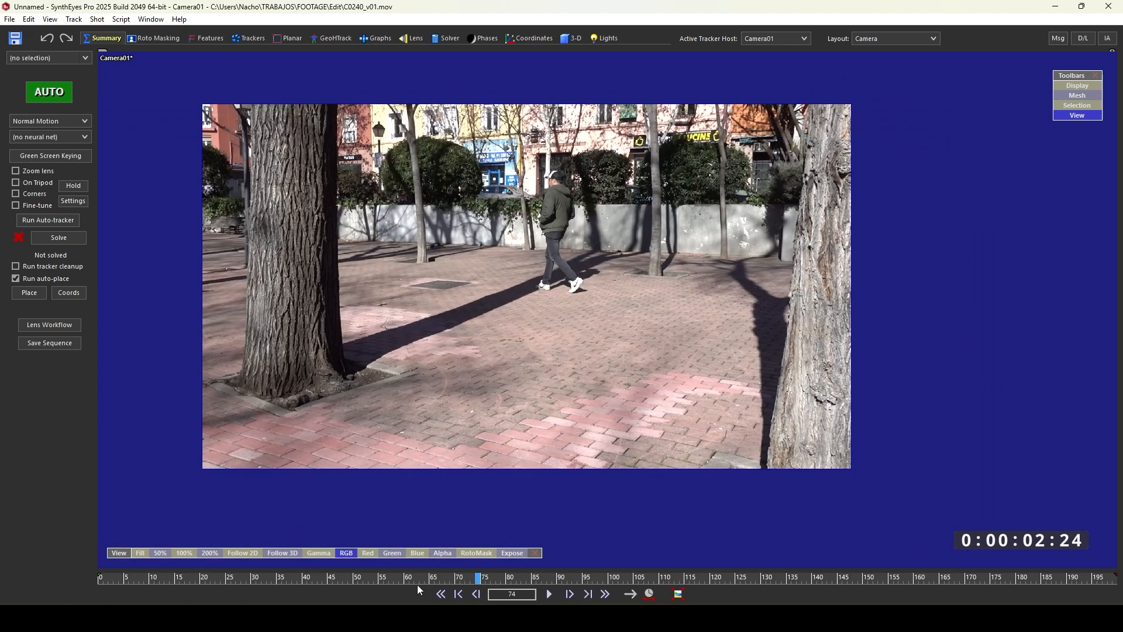
{"action": "left_click_drag", "start_coordinate": [488, 578], "coordinate": [574, 574]}
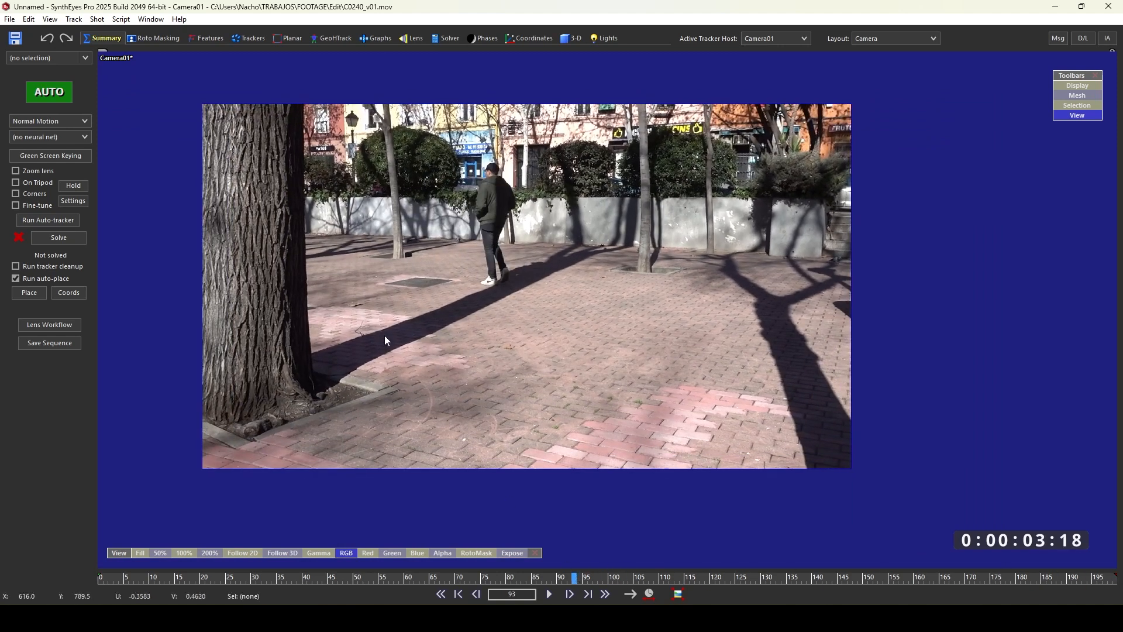
- Edit the shot settings and set the end frame to 150
{"action": "left_click", "coordinate": [102, 21]}
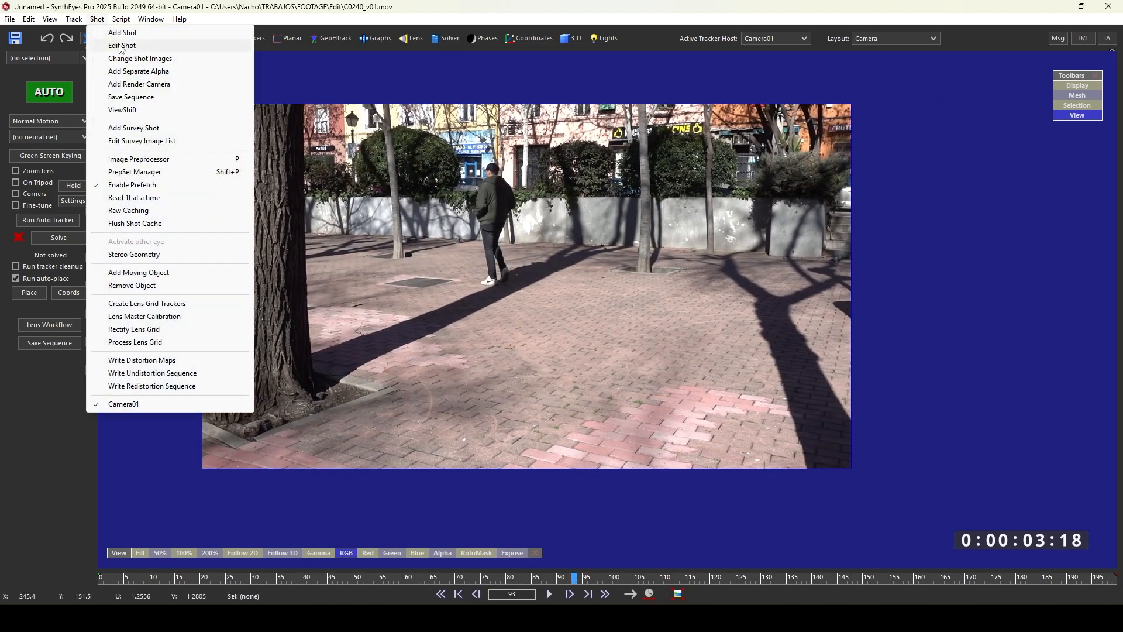
{"action": "left_click", "coordinate": [121, 46]}
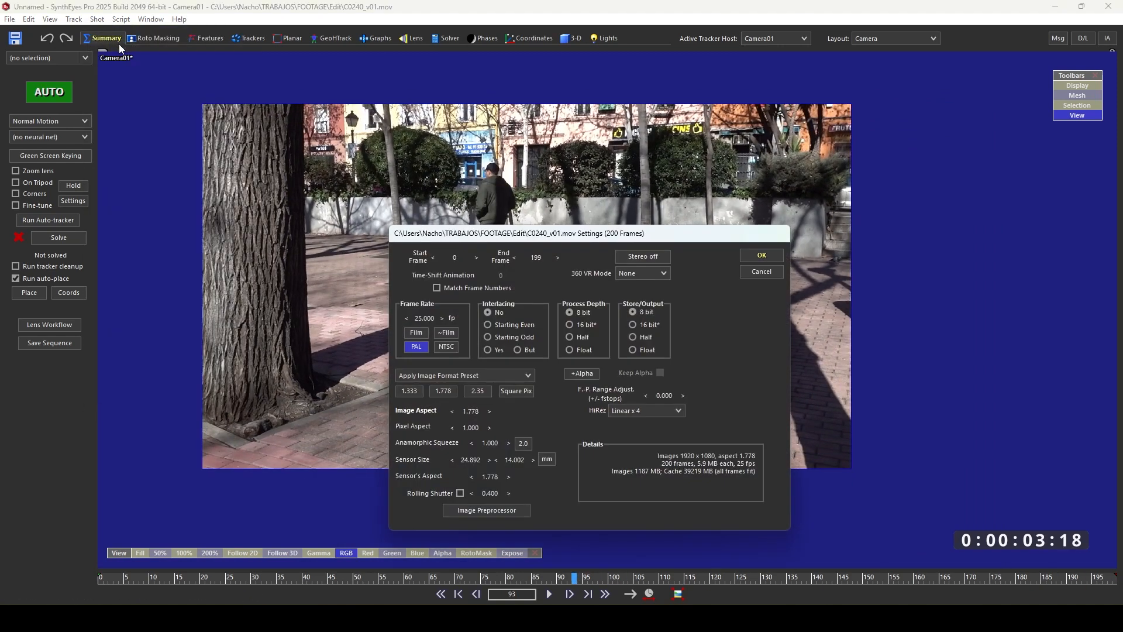
{"action": "double_click", "coordinate": [536, 257]}
{"action": "type", "text": "150"}
{"action": "key", "text": "Return"}
{"action": "left_click", "coordinate": [753, 260]}
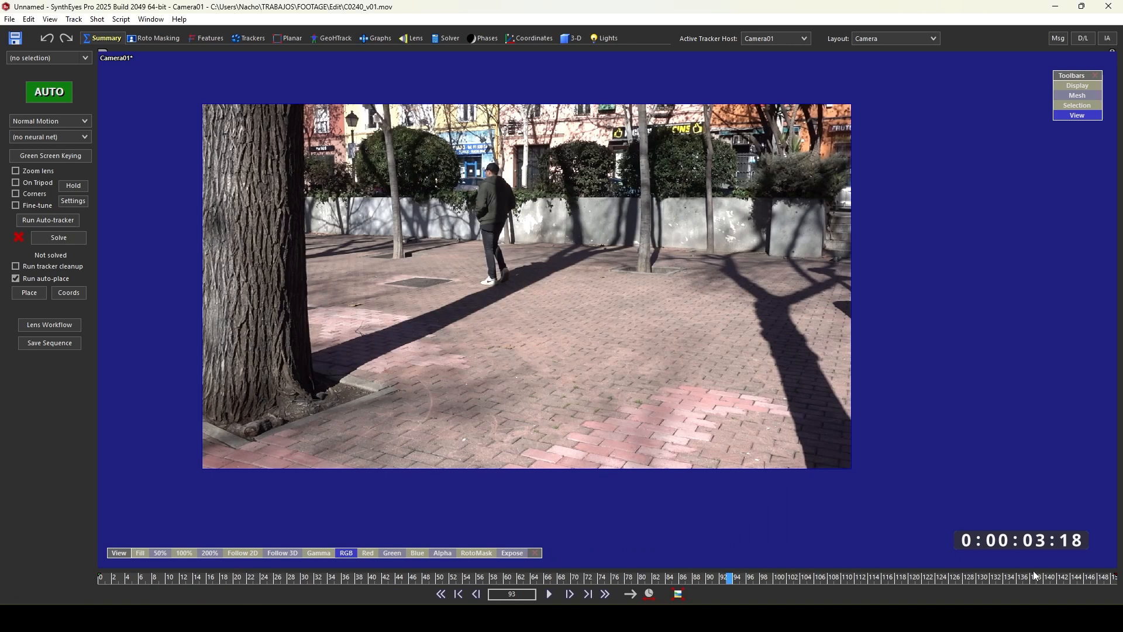
- Scrub the trimmed shot and zoom into the frame to inspect the footage
{"action": "left_click_drag", "start_coordinate": [1092, 576], "coordinate": [646, 472]}
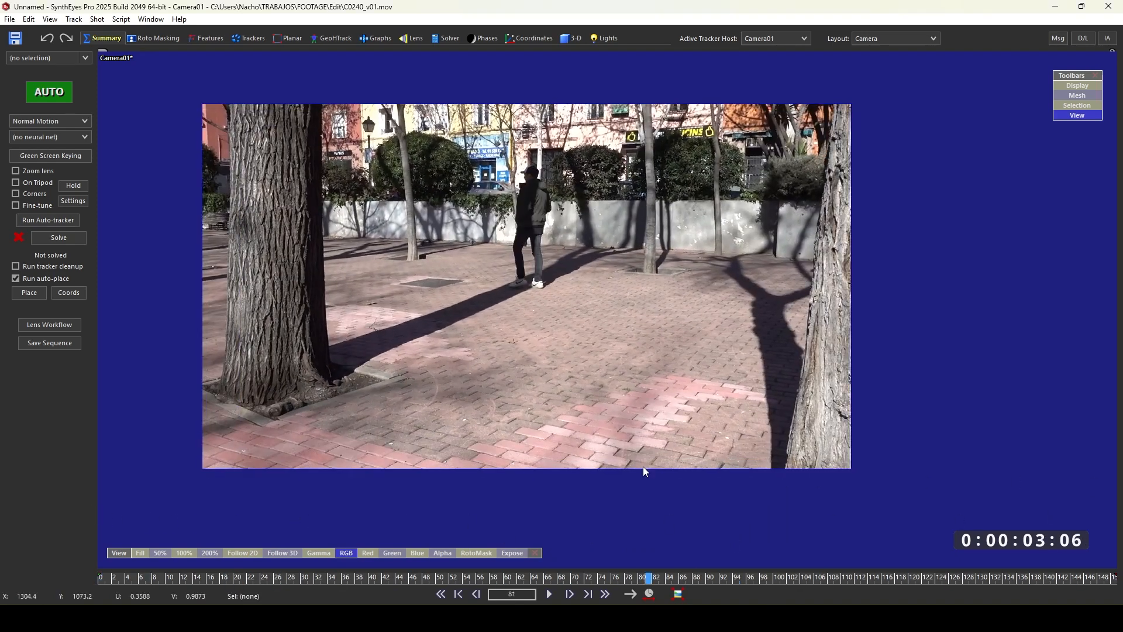
{"action": "mouse_move", "coordinate": [529, 576]}
{"action": "left_mouse_down"}
{"action": "mouse_move", "coordinate": [806, 575]}
{"action": "mouse_move", "coordinate": [533, 573]}
{"action": "left_mouse_up"}
{"action": "scroll", "coordinate": [522, 363], "scroll_direction": "up", "scroll_amount": 3}
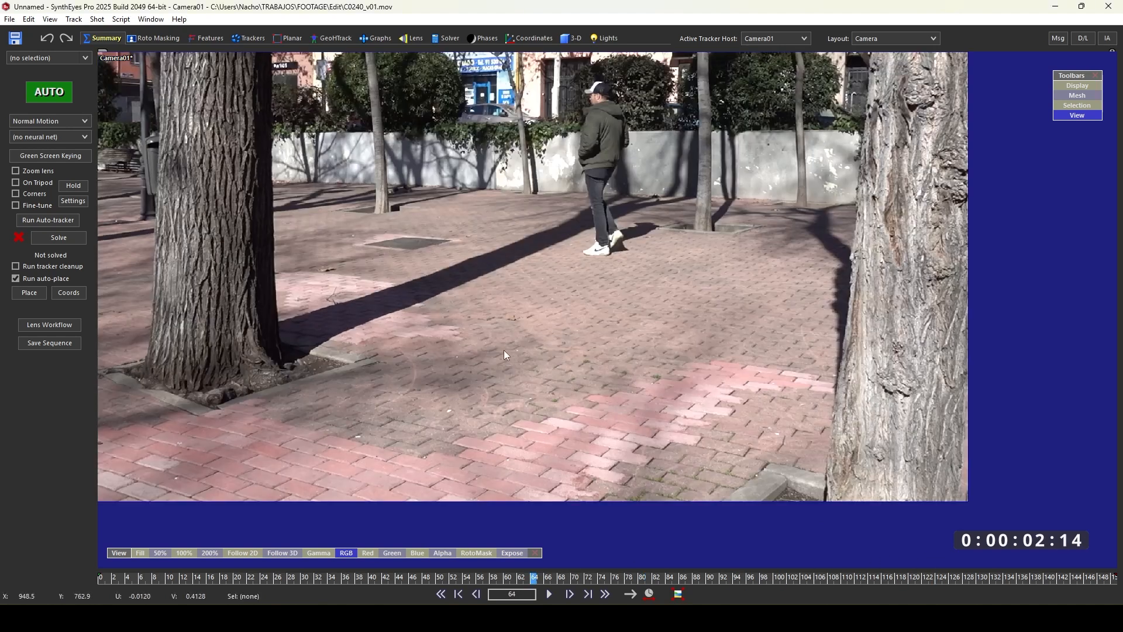
{"action": "scroll", "coordinate": [504, 353], "scroll_direction": "up", "scroll_amount": 1}
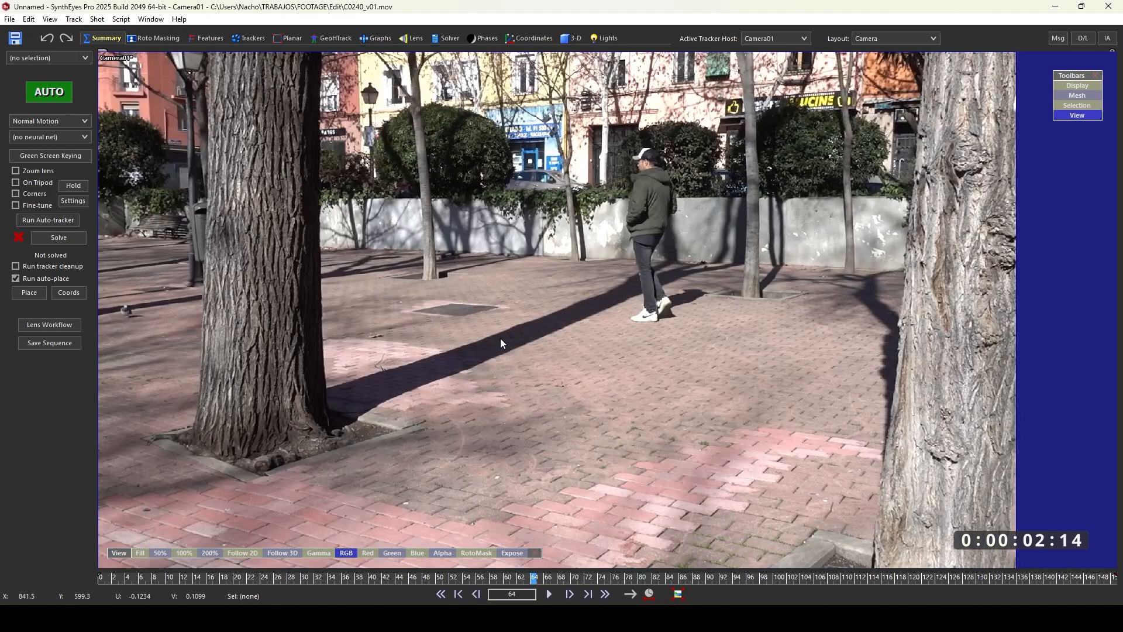
{"action": "scroll", "coordinate": [501, 342], "scroll_direction": "down", "scroll_amount": 2}
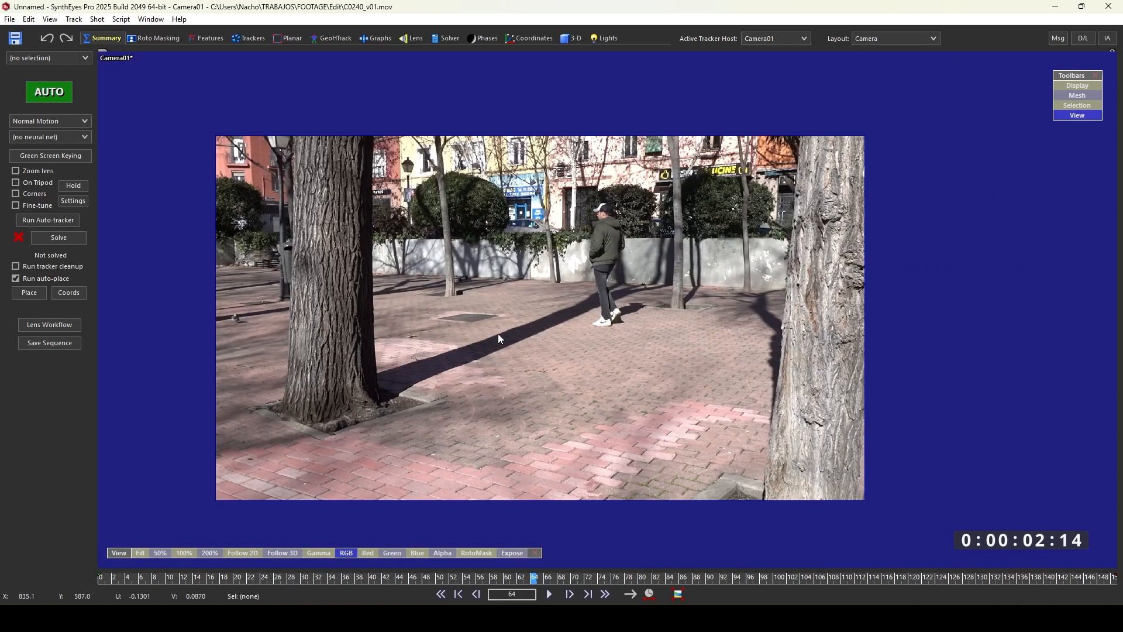
{"action": "scroll", "coordinate": [497, 331], "scroll_direction": "up", "scroll_amount": 2}
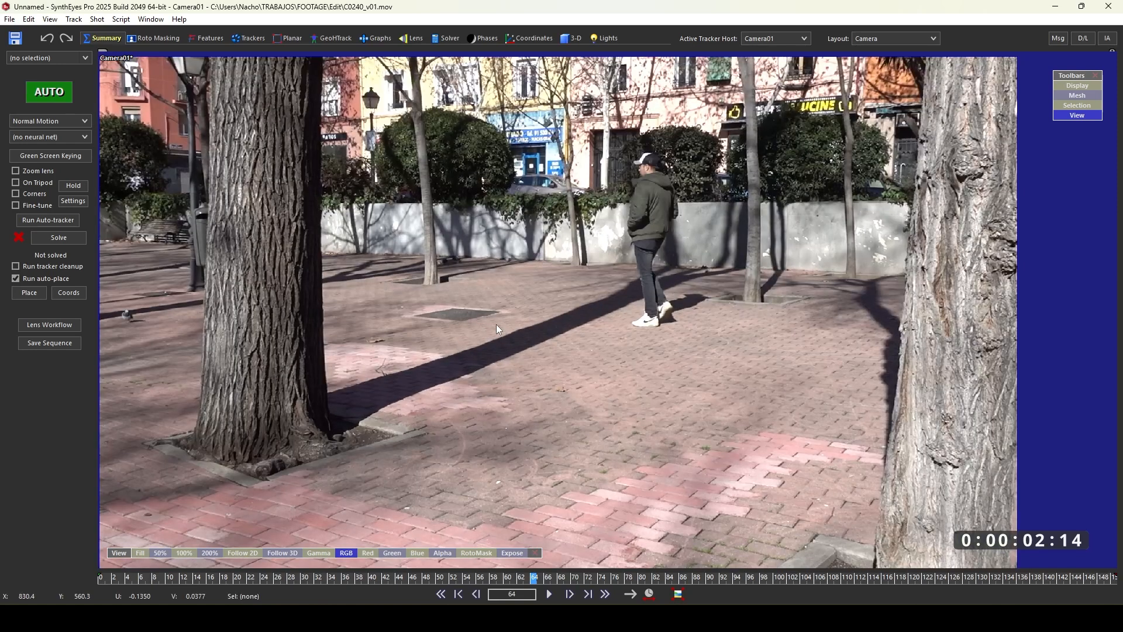
{"action": "scroll", "coordinate": [496, 326], "scroll_direction": "up", "scroll_amount": 2}
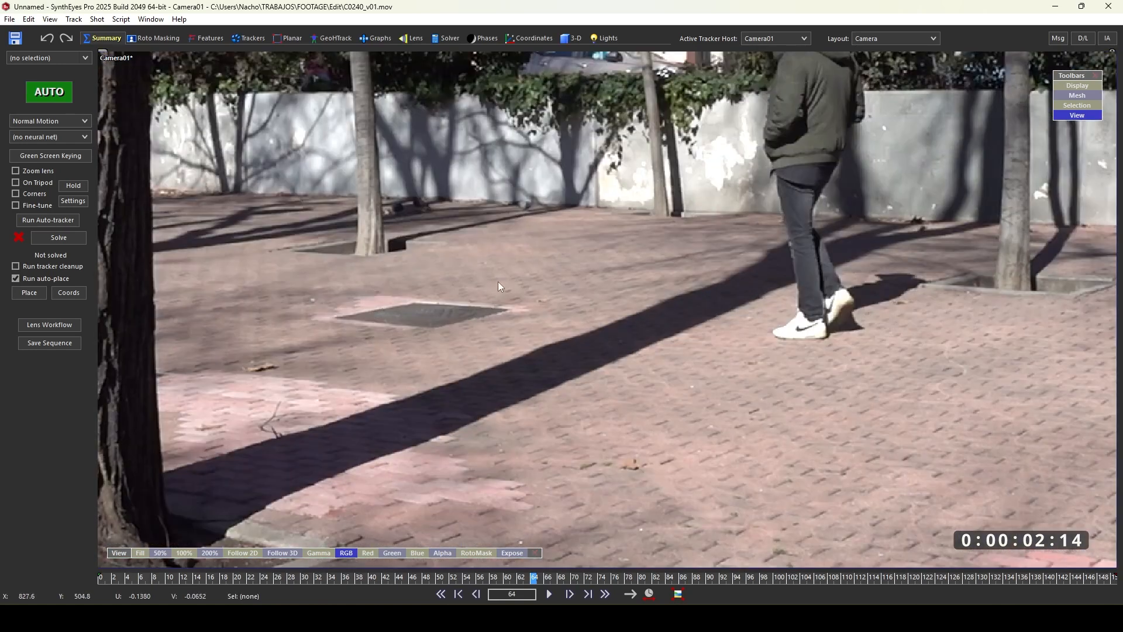
{"action": "scroll", "coordinate": [508, 276], "scroll_direction": "down", "scroll_amount": 2}
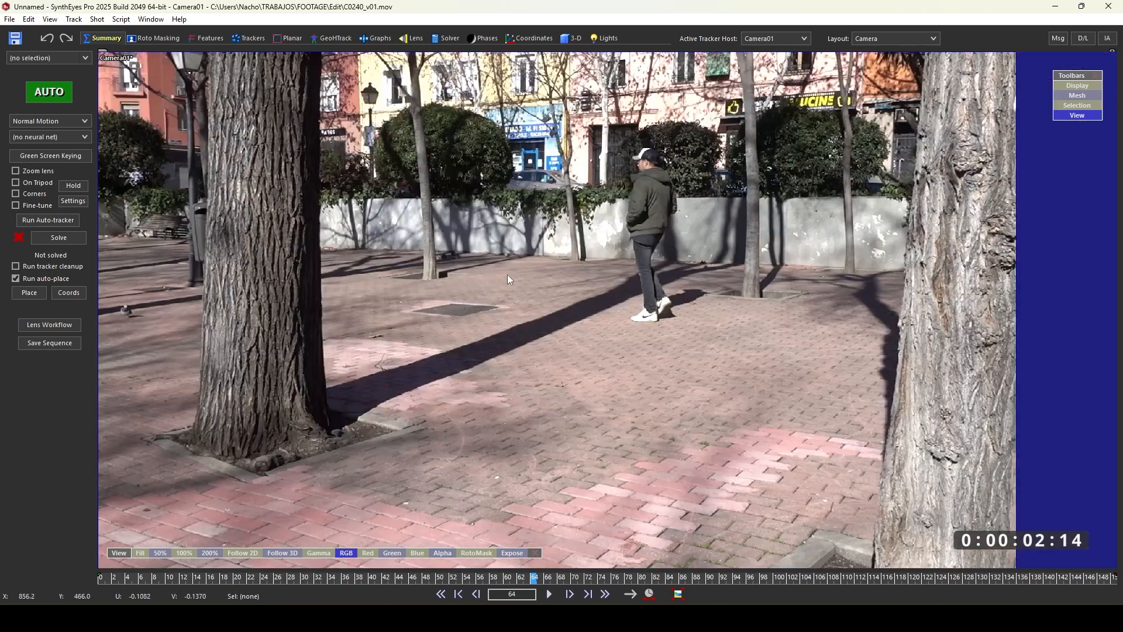
{"action": "scroll", "coordinate": [507, 275], "scroll_direction": "down", "scroll_amount": 6}
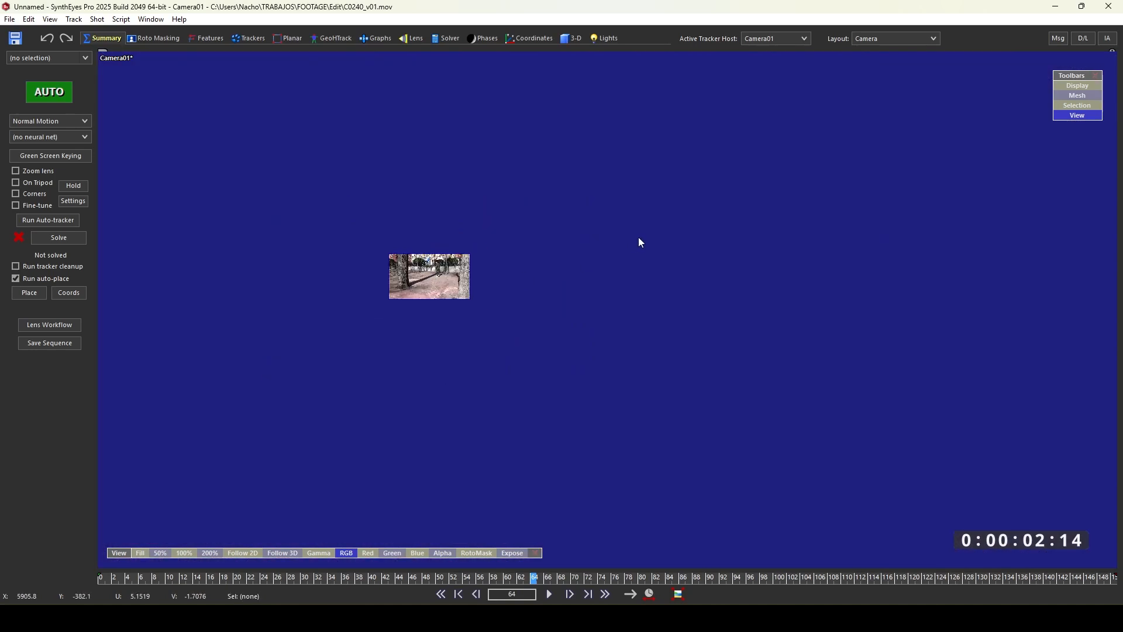
{"action": "key", "text": "ctrl+Home"}
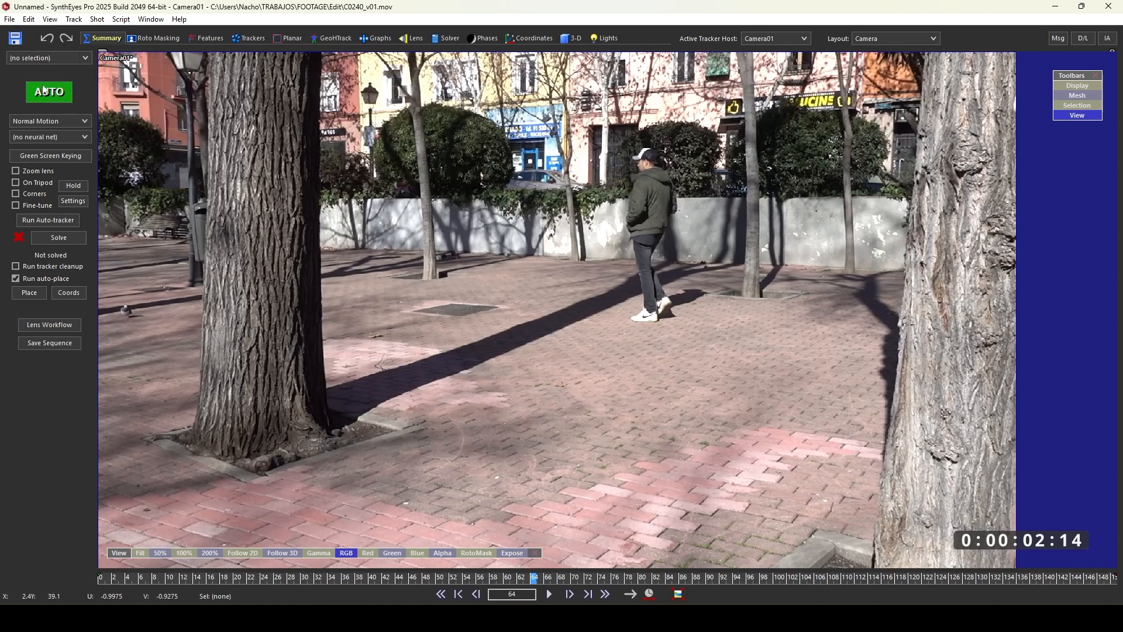
{"action": "left_click", "coordinate": [66, 205]}
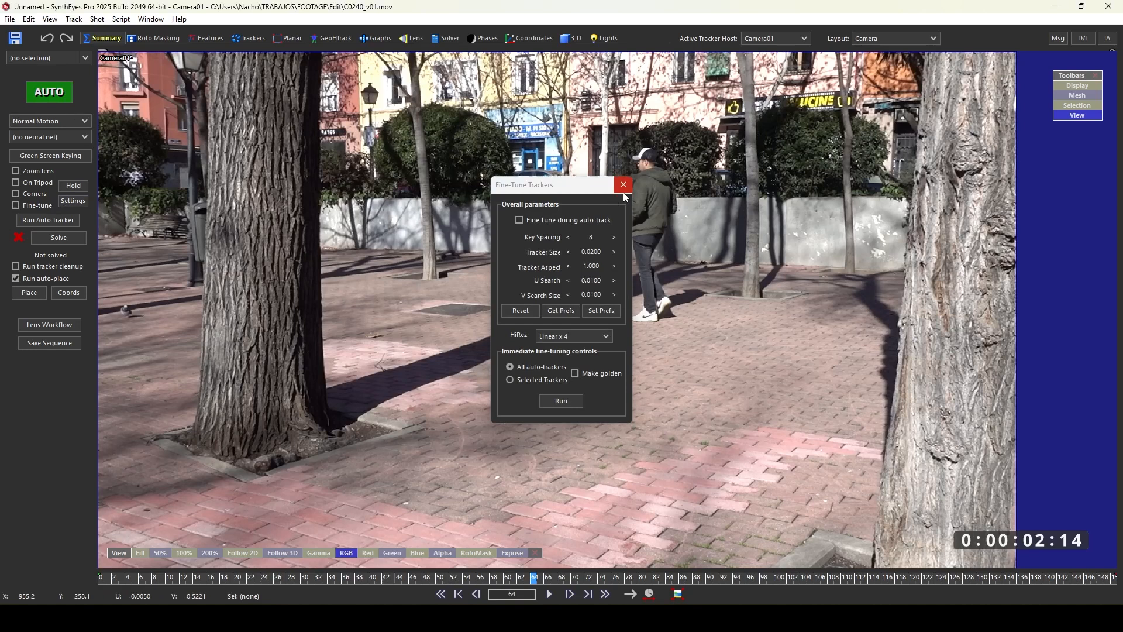
{"action": "left_click", "coordinate": [624, 184]}
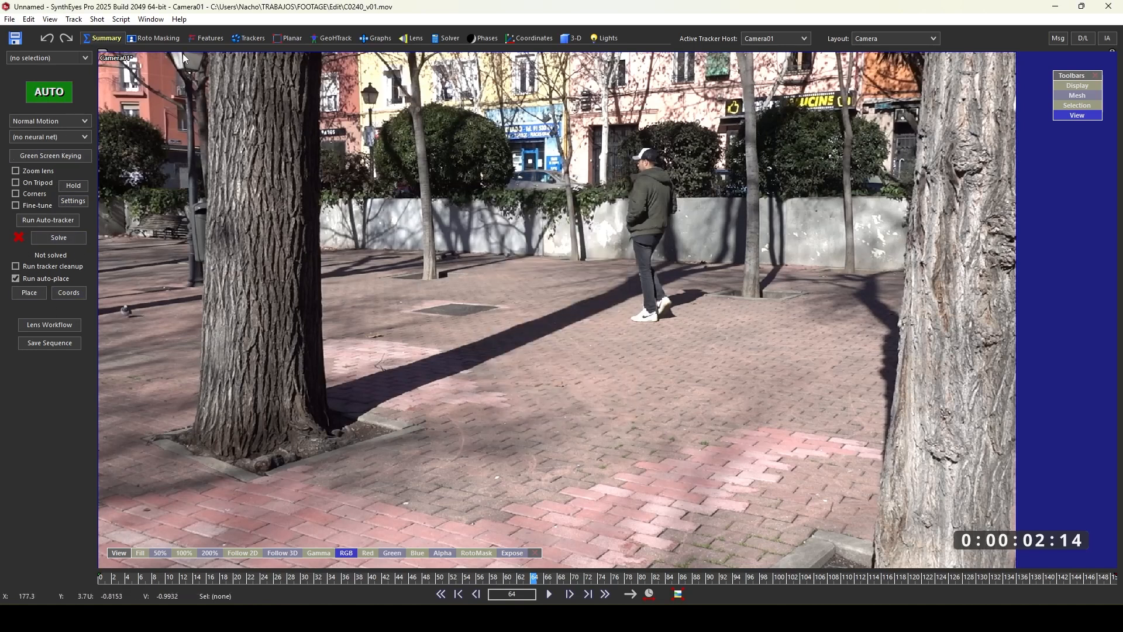
{"action": "left_click", "coordinate": [211, 40]}
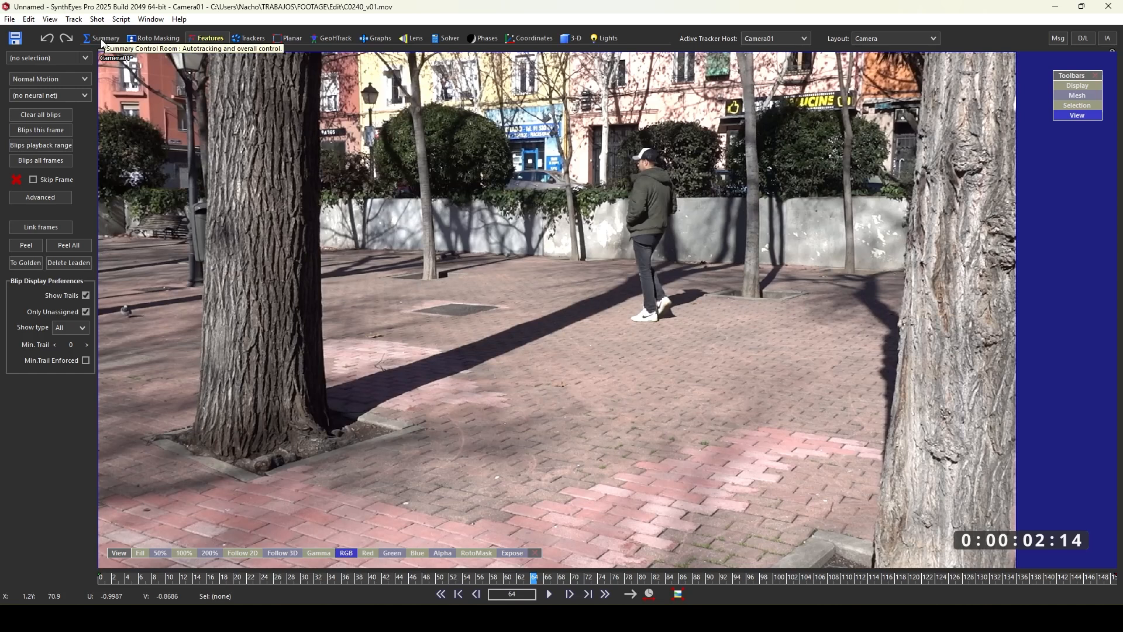
{"action": "left_click", "coordinate": [102, 38]}
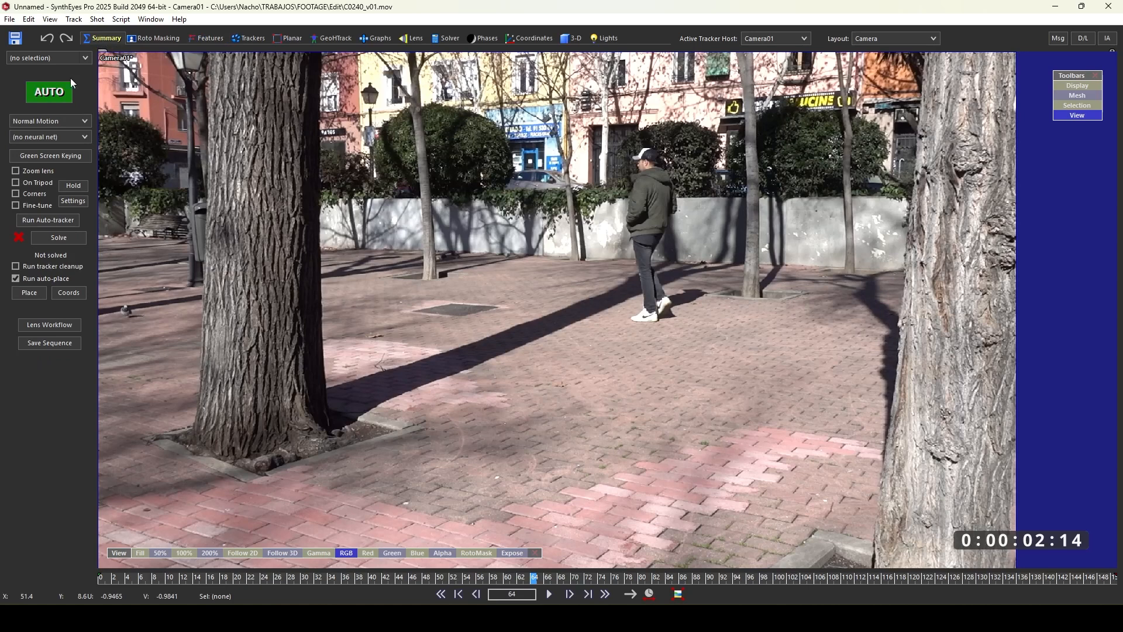
- Run the full automatic track and solve on the shot, then play it back
{"action": "left_click", "coordinate": [56, 93]}
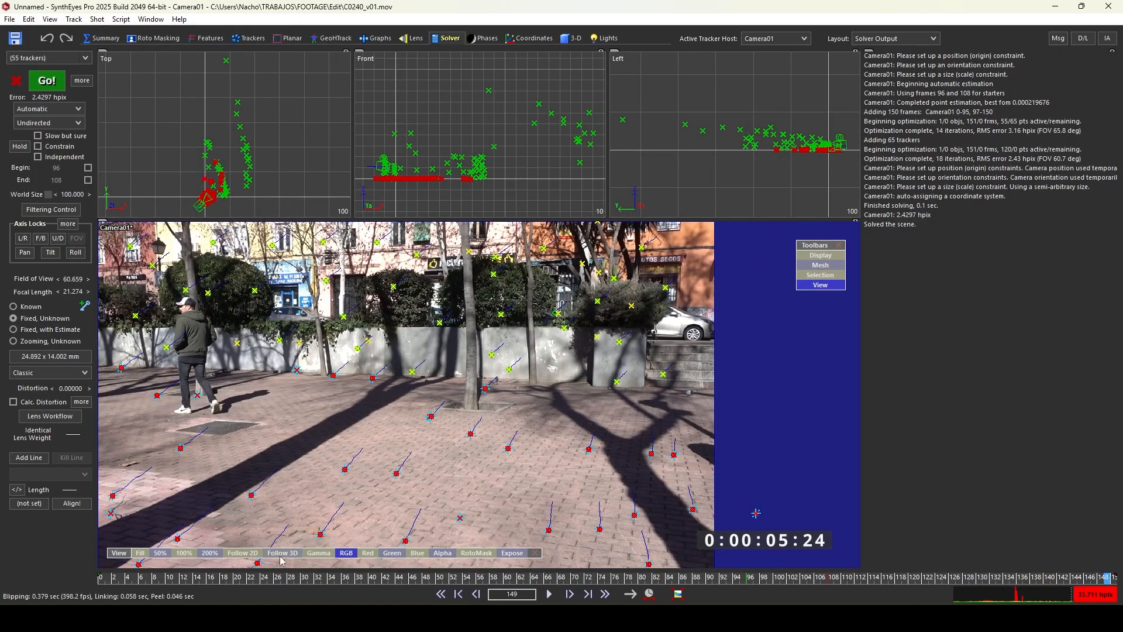
{"action": "left_click_drag", "start_coordinate": [237, 579], "coordinate": [101, 579]}
{"action": "key", "text": "space"}
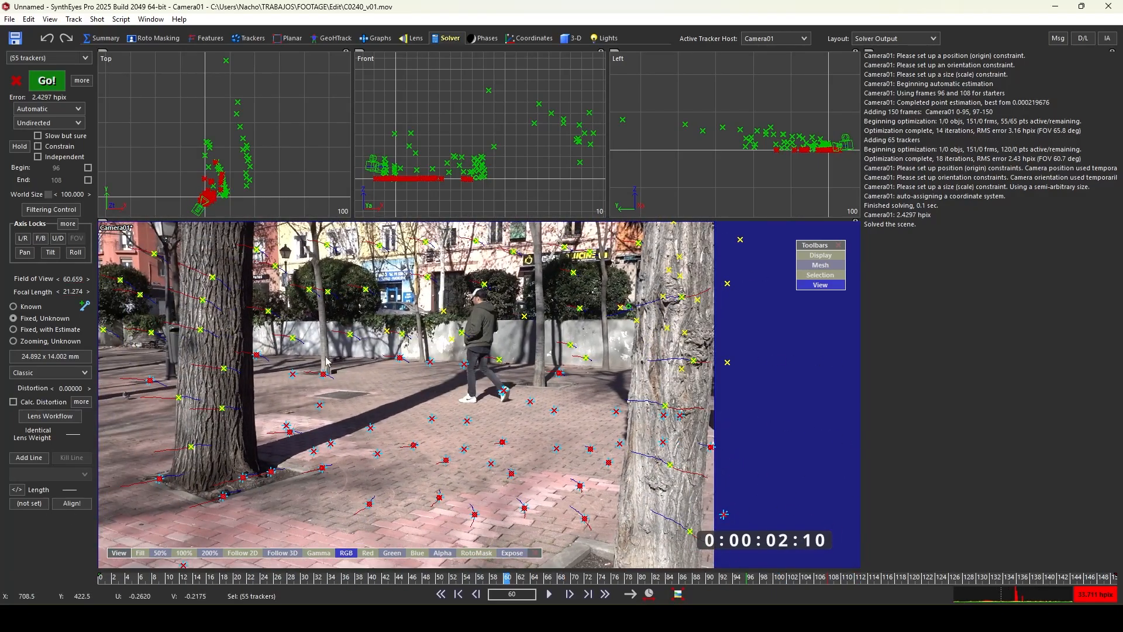
- Deselect the trackers and scrub through the solved shot to inspect the tracker results
{"action": "left_click", "coordinate": [277, 155]}
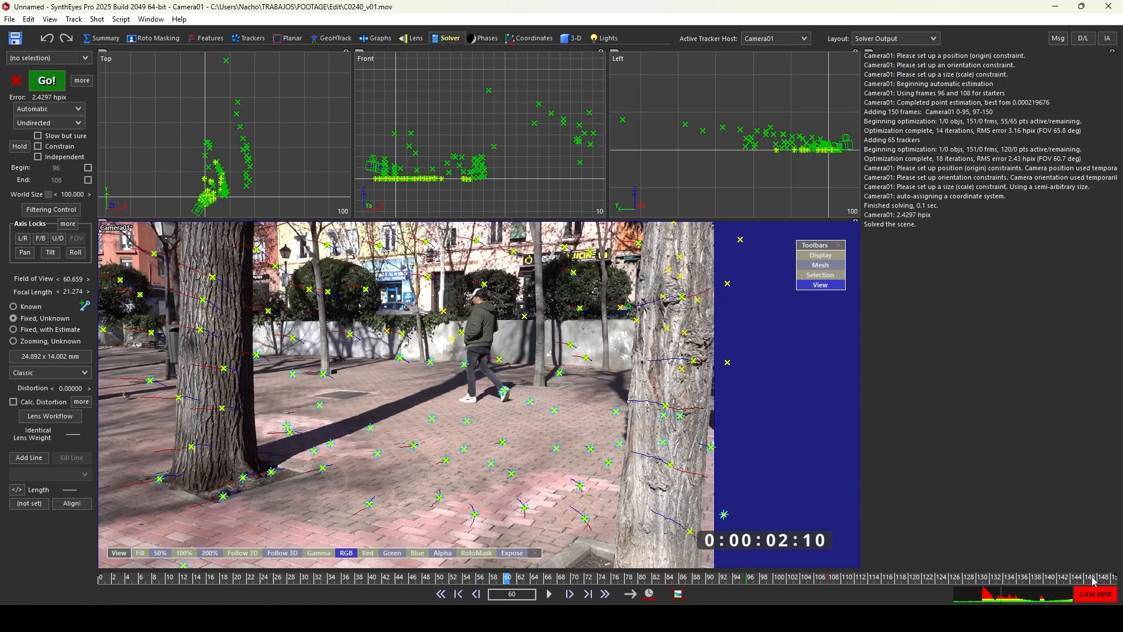
{"action": "mouse_move", "coordinate": [255, 119]}
{"action": "left_mouse_down"}
{"action": "mouse_move", "coordinate": [221, 139]}
{"action": "mouse_move", "coordinate": [271, 131]}
{"action": "left_mouse_up"}
{"action": "left_click", "coordinate": [269, 132]}
{"action": "left_click_drag", "start_coordinate": [518, 582], "coordinate": [384, 461]}
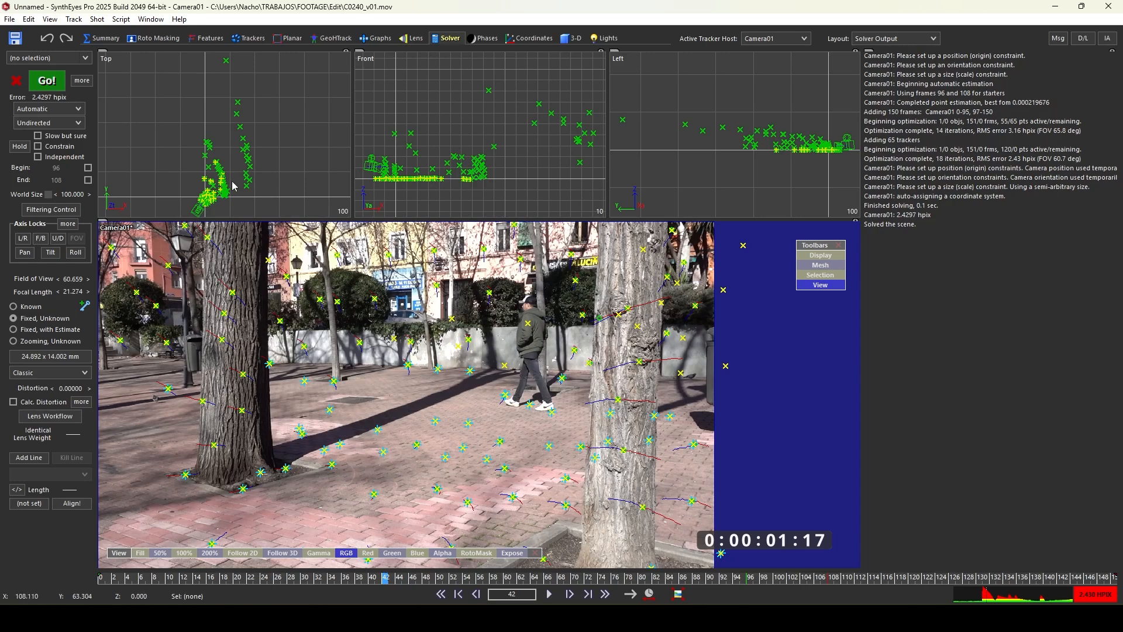
- Clean up the auto trackers using the default cleanup thresholds
{"action": "left_click", "coordinate": [78, 19]}
{"action": "left_click", "coordinate": [101, 60]}
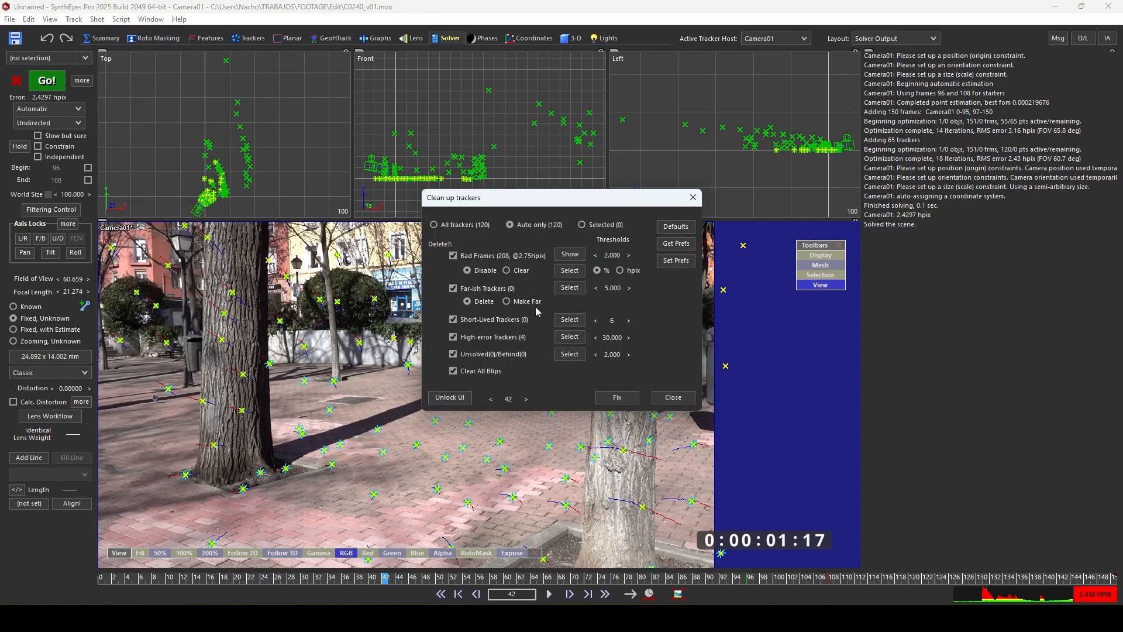
{"action": "left_click", "coordinate": [615, 396]}
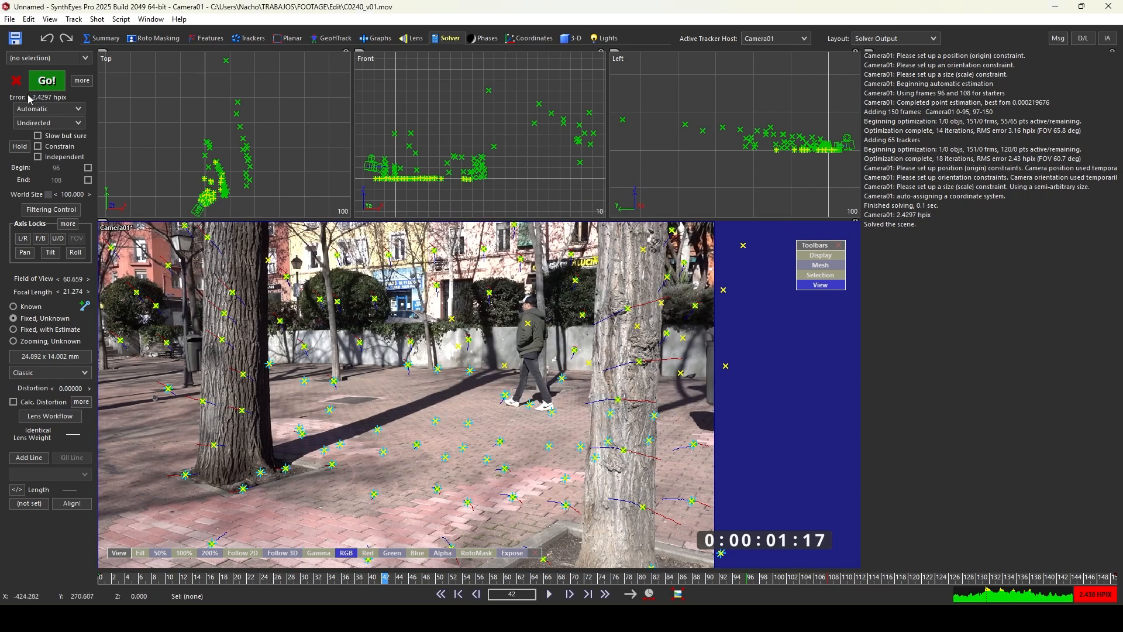
- Set the solver mode to Refine and re-solve the camera
{"action": "left_click", "coordinate": [71, 112]}
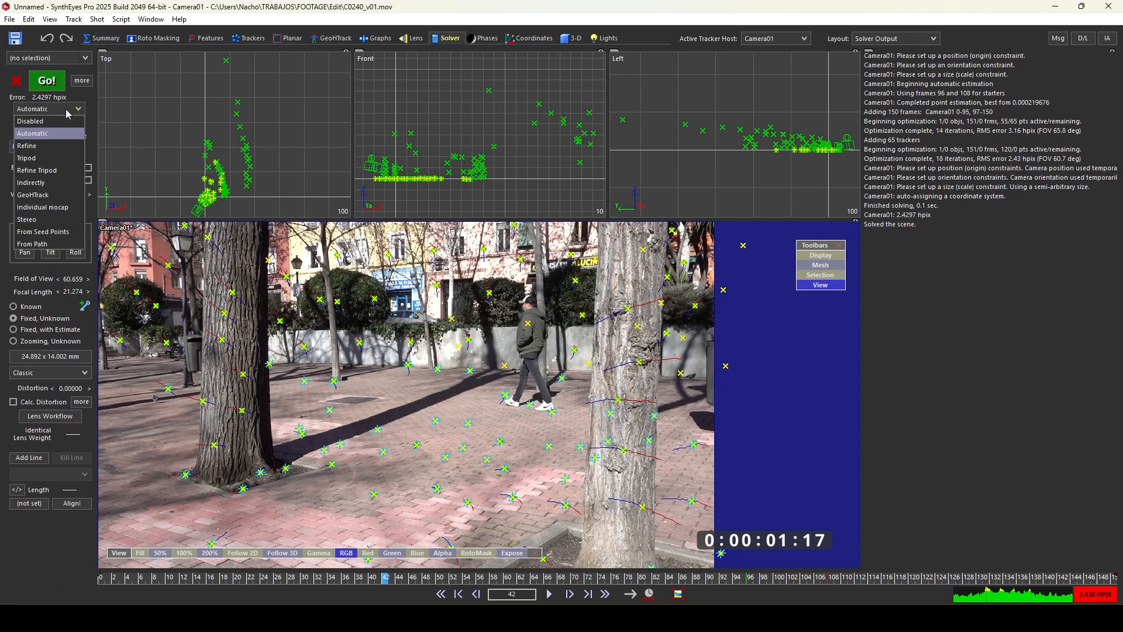
{"action": "left_click", "coordinate": [38, 148]}
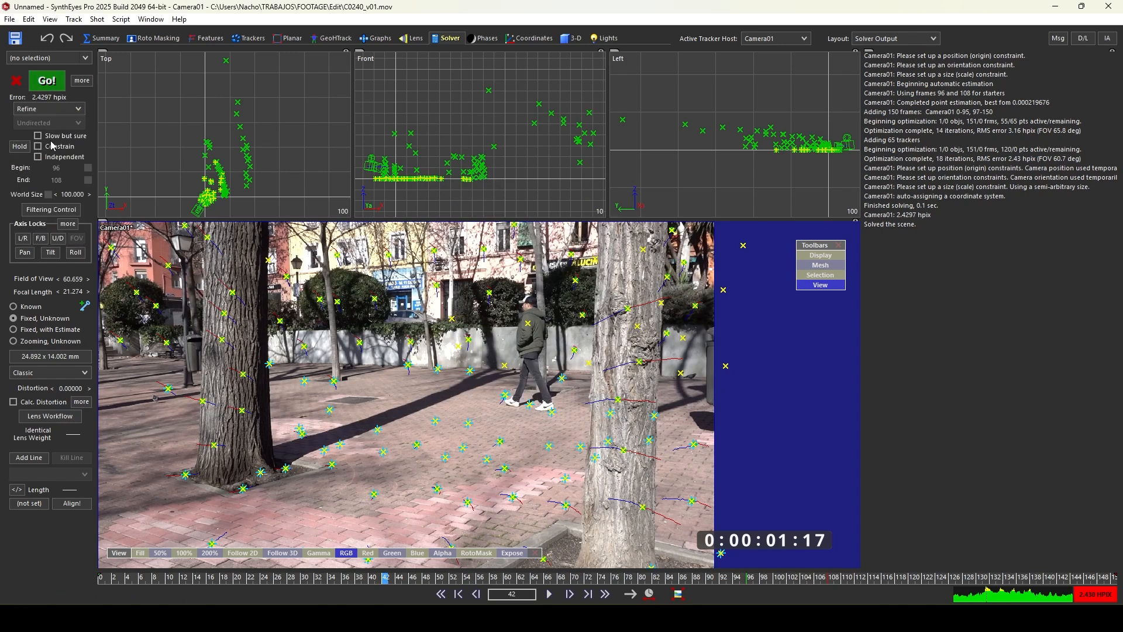
{"action": "left_click", "coordinate": [52, 86]}
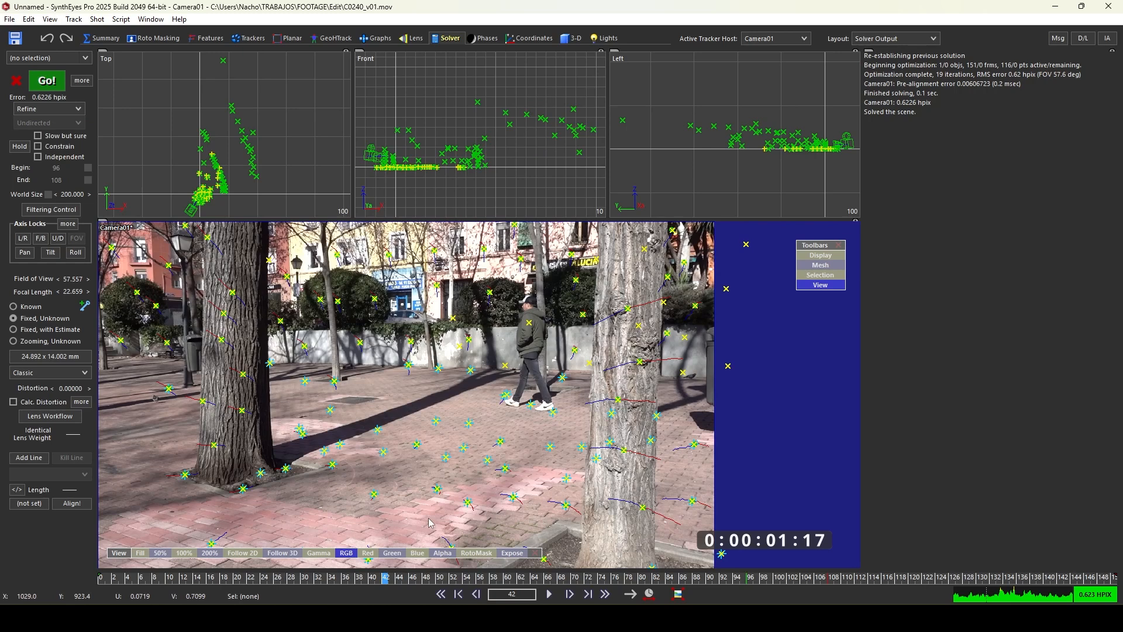
- Play back and scrub the refined solve to check the trackers
{"action": "left_click", "coordinate": [549, 594]}
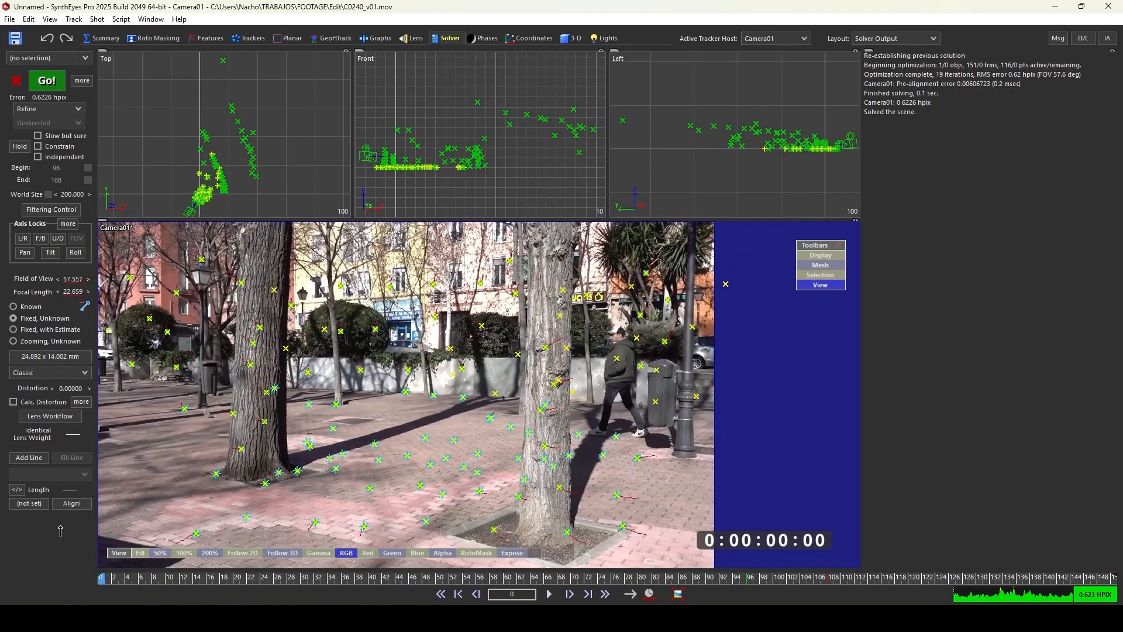
{"action": "key", "text": "space"}
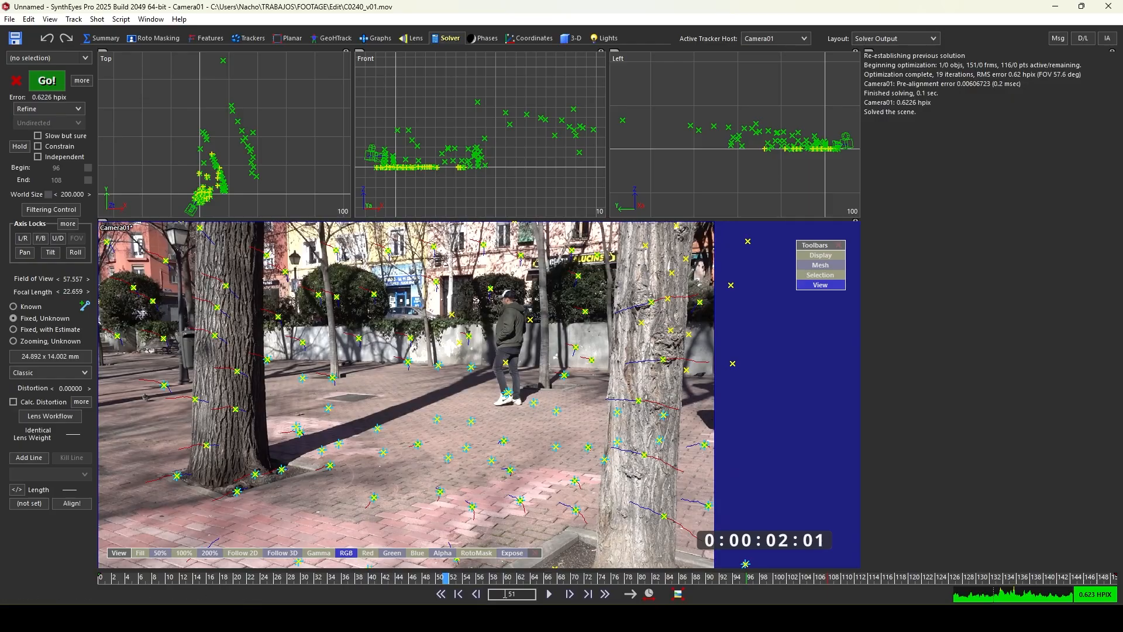
{"action": "left_click_drag", "start_coordinate": [491, 579], "coordinate": [522, 415]}
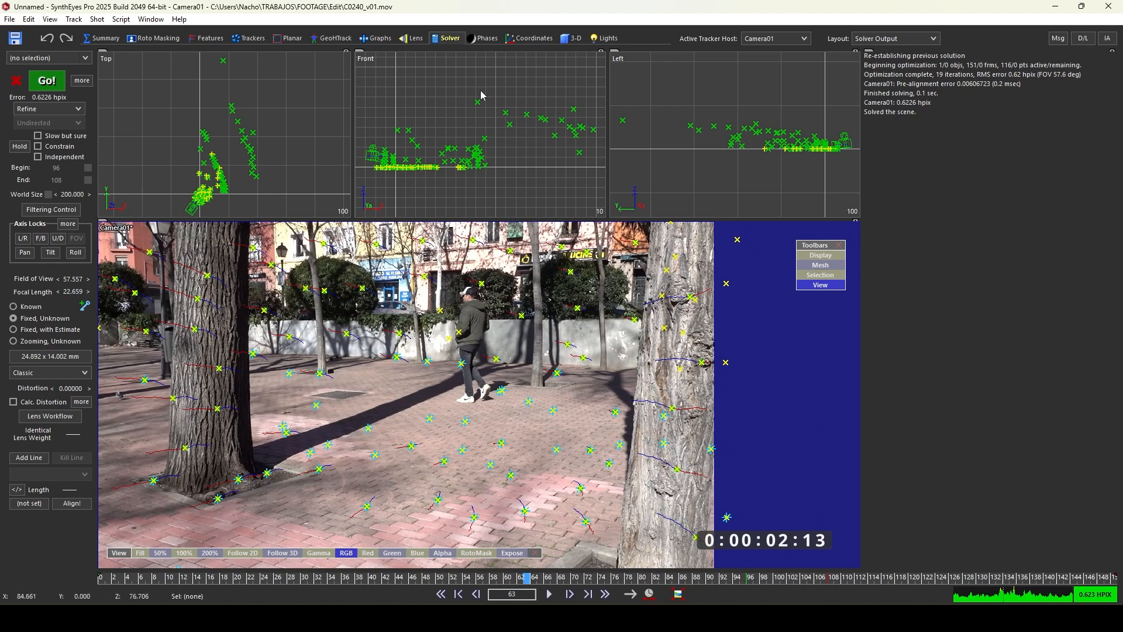
- Switch to the 3-D room and set the viewport layout to Quad
{"action": "left_click", "coordinate": [570, 39]}
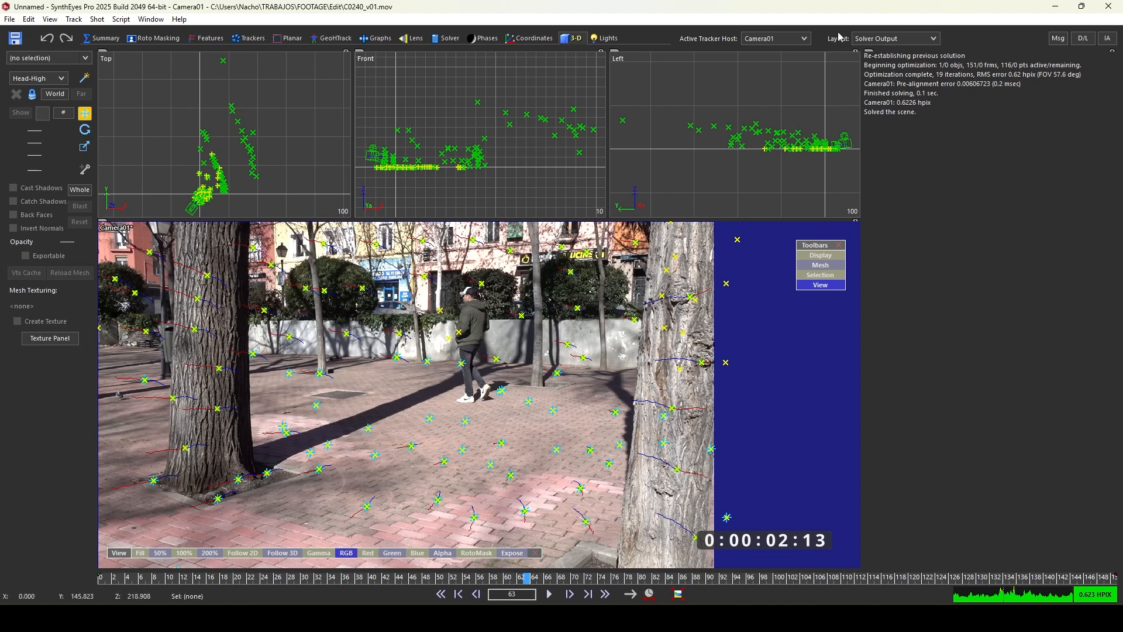
{"action": "left_click", "coordinate": [895, 40]}
{"action": "left_click", "coordinate": [895, 40]}
{"action": "left_click", "coordinate": [895, 39]}
{"action": "left_click", "coordinate": [878, 51]}
{"action": "left_click", "coordinate": [883, 40]}
{"action": "left_click", "coordinate": [881, 62]}
{"action": "left_click", "coordinate": [878, 39]}
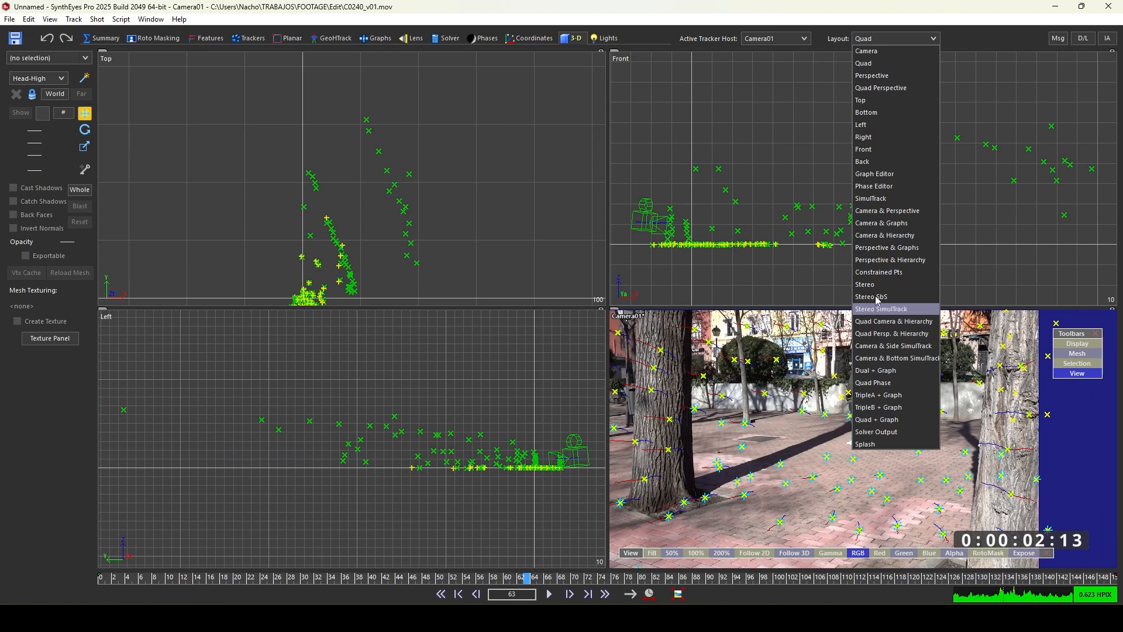
{"action": "left_click", "coordinate": [794, 136]}
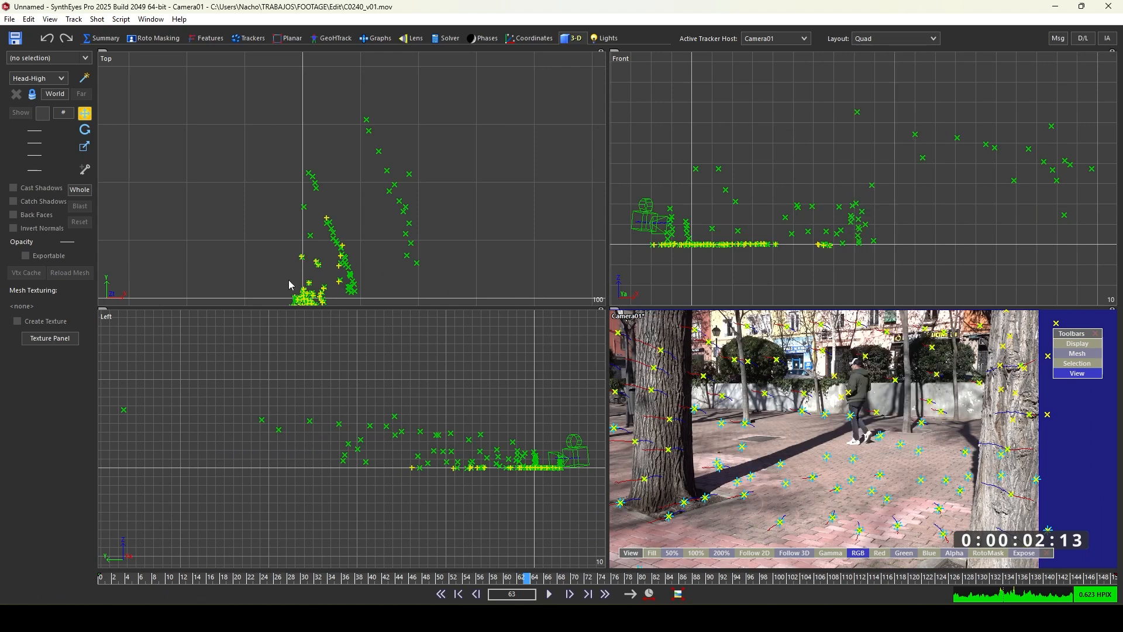
{"action": "scroll", "coordinate": [514, 468], "scroll_direction": "down", "scroll_amount": 3}
{"action": "scroll", "coordinate": [386, 462], "scroll_direction": "down", "scroll_amount": 2}
{"action": "scroll", "coordinate": [444, 465], "scroll_direction": "up", "scroll_amount": 2}
{"action": "scroll", "coordinate": [345, 437], "scroll_direction": "up", "scroll_amount": 2}
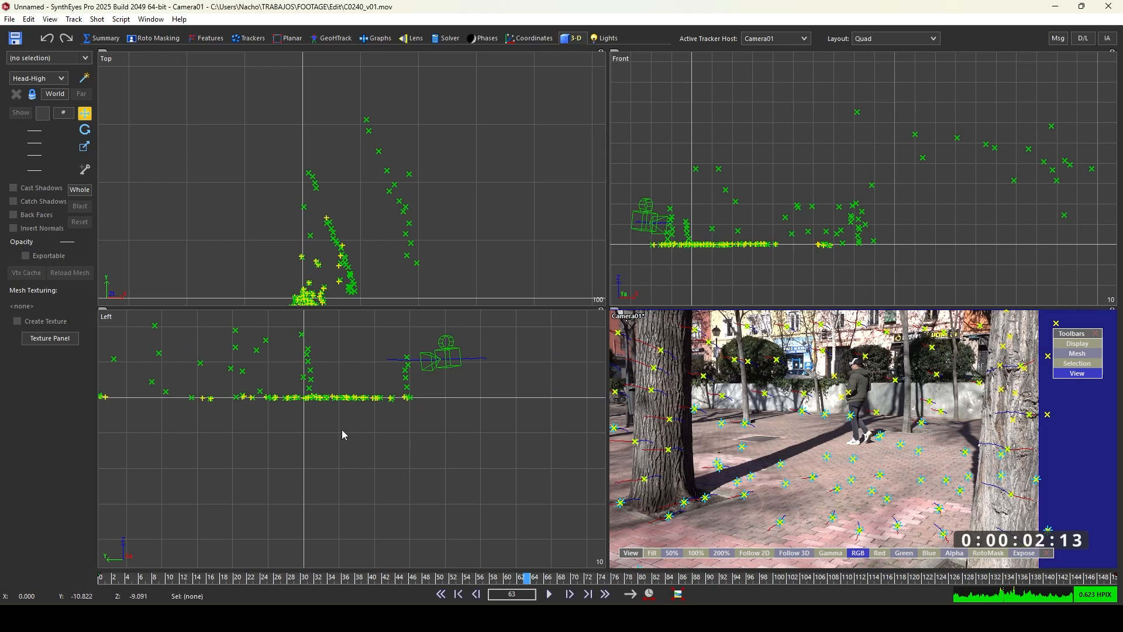
{"action": "scroll", "coordinate": [342, 435], "scroll_direction": "down", "scroll_amount": 2}
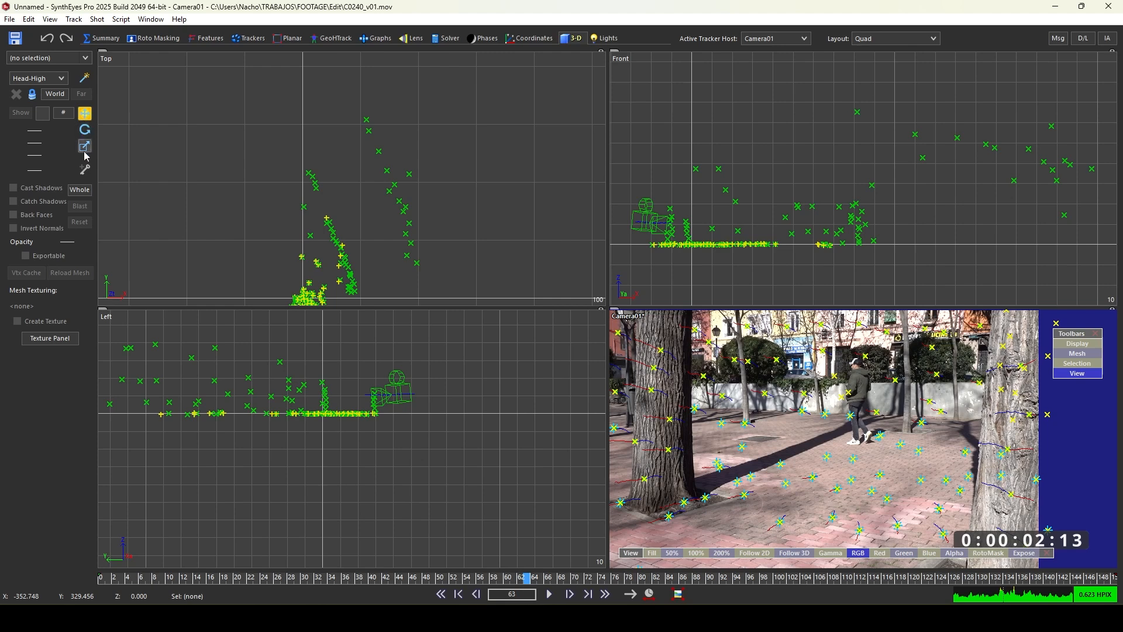
- Delete the stray outlier tracker lying far above the point cloud in the Top view
{"action": "left_click", "coordinate": [76, 195]}
{"action": "left_click_drag", "start_coordinate": [327, 379], "coordinate": [338, 353]}
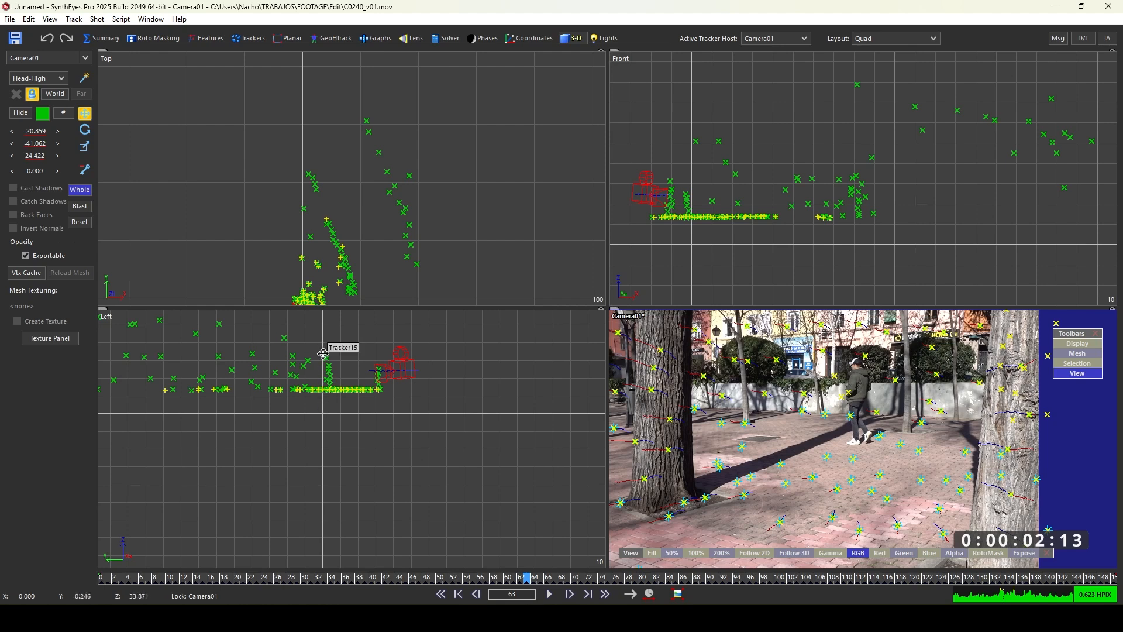
{"action": "left_click_drag", "start_coordinate": [323, 355], "coordinate": [319, 380]}
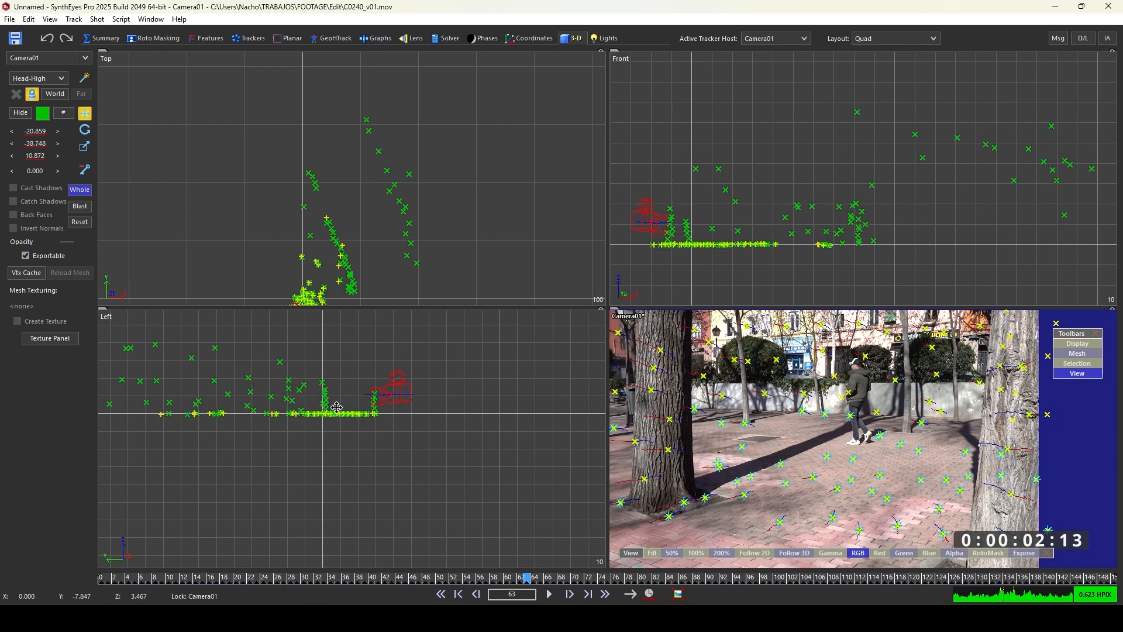
{"action": "left_click_drag", "start_coordinate": [326, 403], "coordinate": [343, 430]}
{"action": "scroll", "coordinate": [334, 387], "scroll_direction": "up", "scroll_amount": 3}
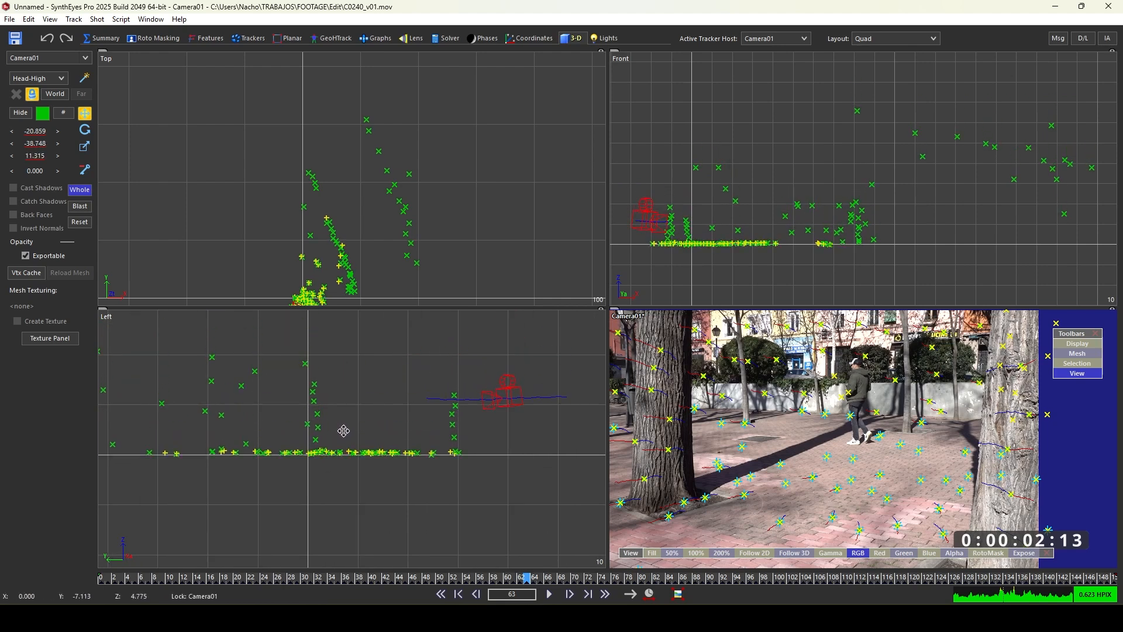
{"action": "scroll", "coordinate": [345, 278], "scroll_direction": "down", "scroll_amount": 3}
{"action": "scroll", "coordinate": [354, 271], "scroll_direction": "up", "scroll_amount": 7}
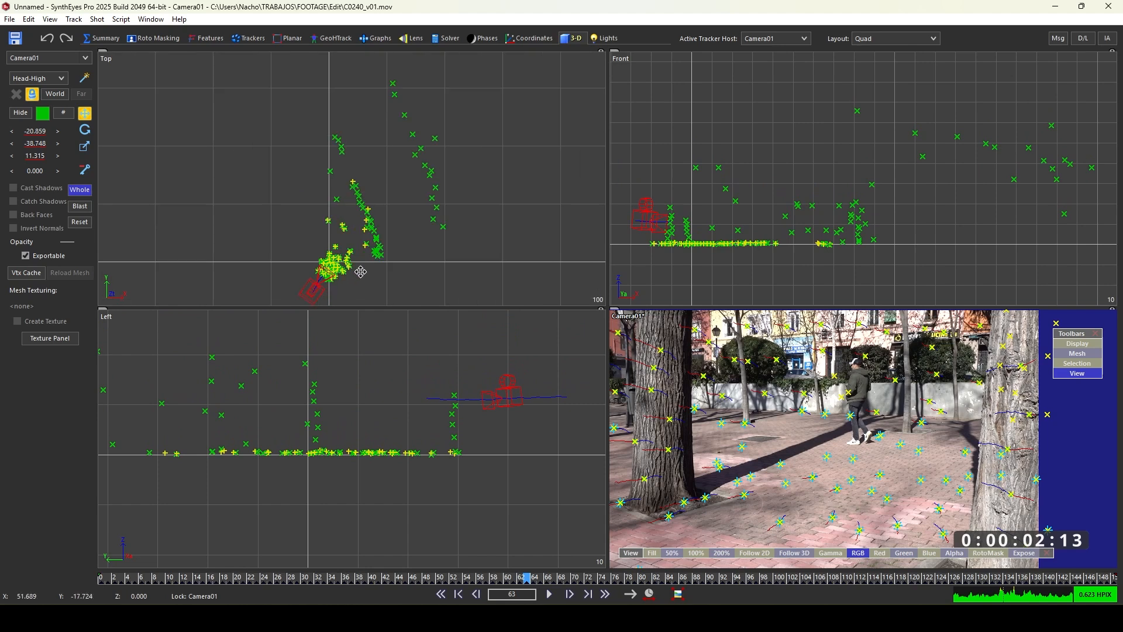
{"action": "scroll", "coordinate": [300, 261], "scroll_direction": "down", "scroll_amount": 3}
{"action": "mouse_move", "coordinate": [335, 235]}
{"action": "left_mouse_down"}
{"action": "mouse_move", "coordinate": [203, 205]}
{"action": "mouse_move", "coordinate": [245, 246]}
{"action": "mouse_move", "coordinate": [342, 263]}
{"action": "mouse_move", "coordinate": [339, 251]}
{"action": "left_mouse_up"}
{"action": "scroll", "coordinate": [276, 230], "scroll_direction": "down", "scroll_amount": 2}
{"action": "scroll", "coordinate": [280, 240], "scroll_direction": "up", "scroll_amount": 3}
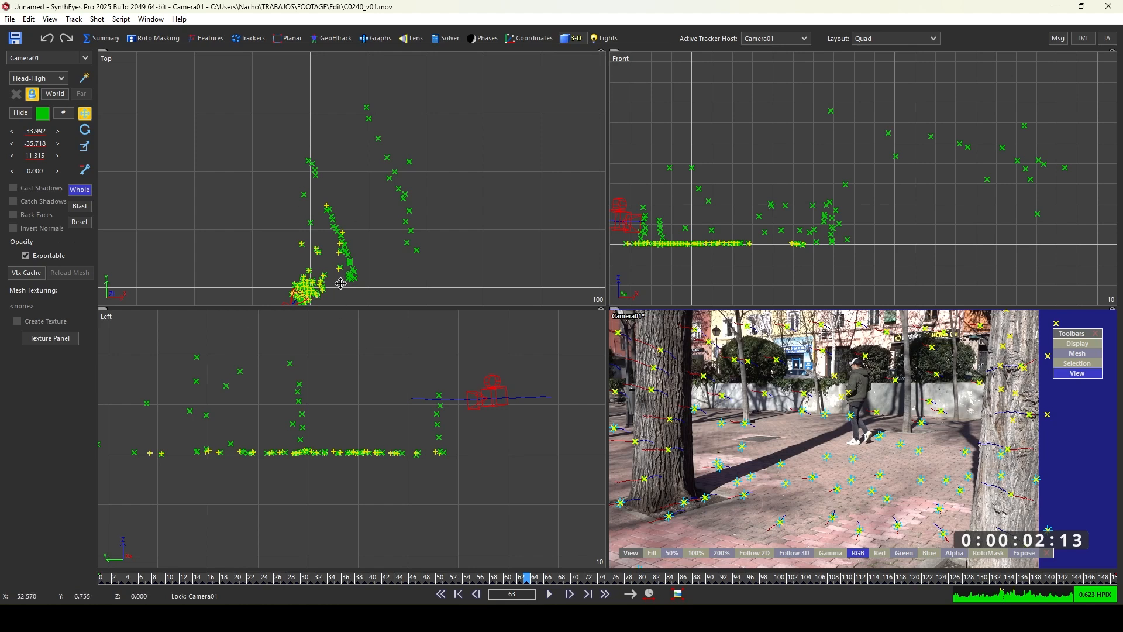
{"action": "scroll", "coordinate": [326, 275], "scroll_direction": "down", "scroll_amount": 2}
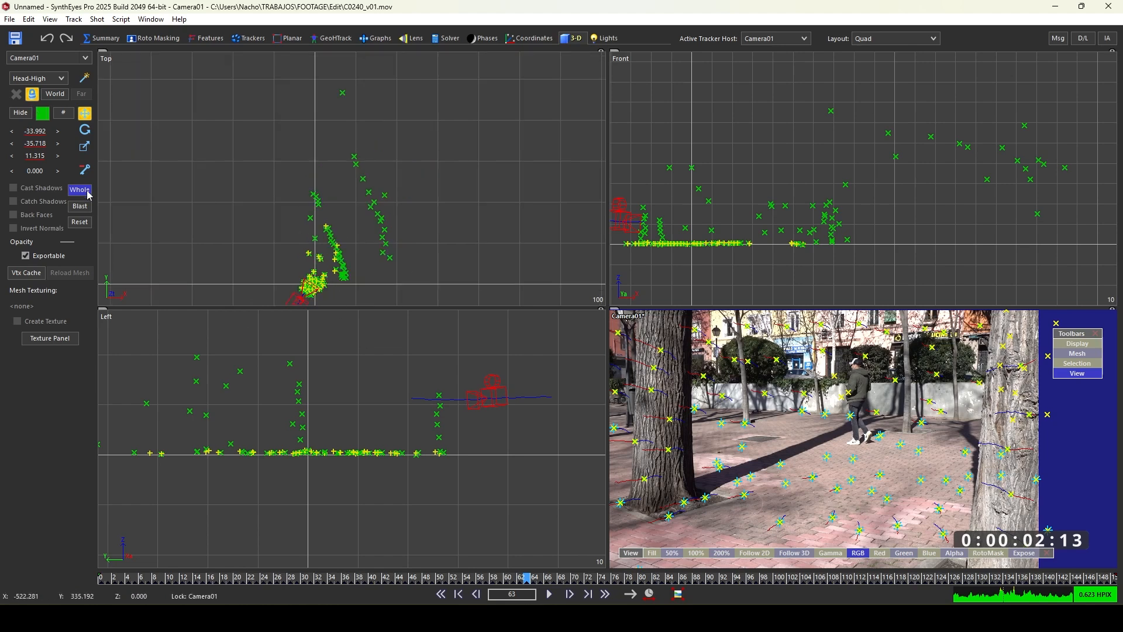
{"action": "left_click", "coordinate": [386, 193]}
{"action": "left_click", "coordinate": [343, 92]}
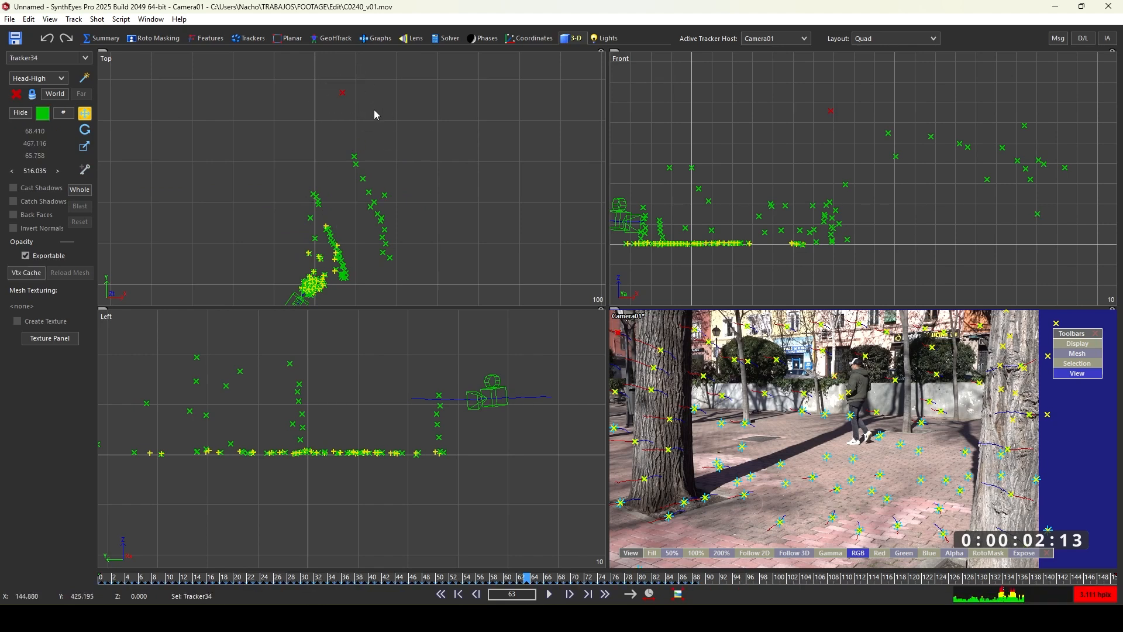
{"action": "key", "text": "Delete"}
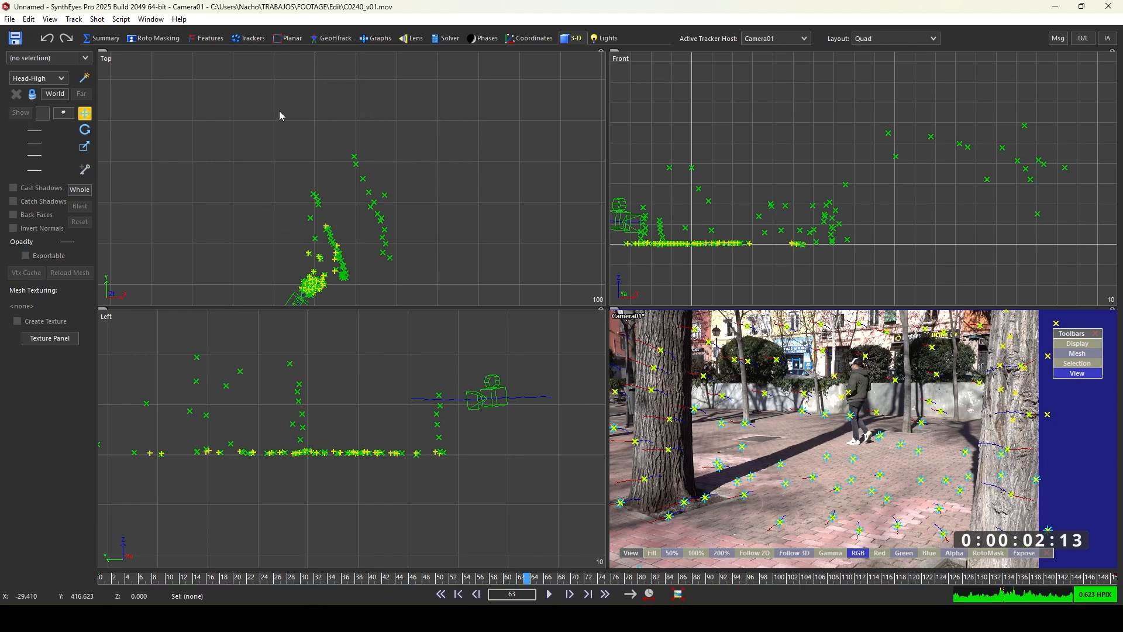
- Re-solve the camera in the Solver room with the Refine mode
{"action": "left_click", "coordinate": [448, 39]}
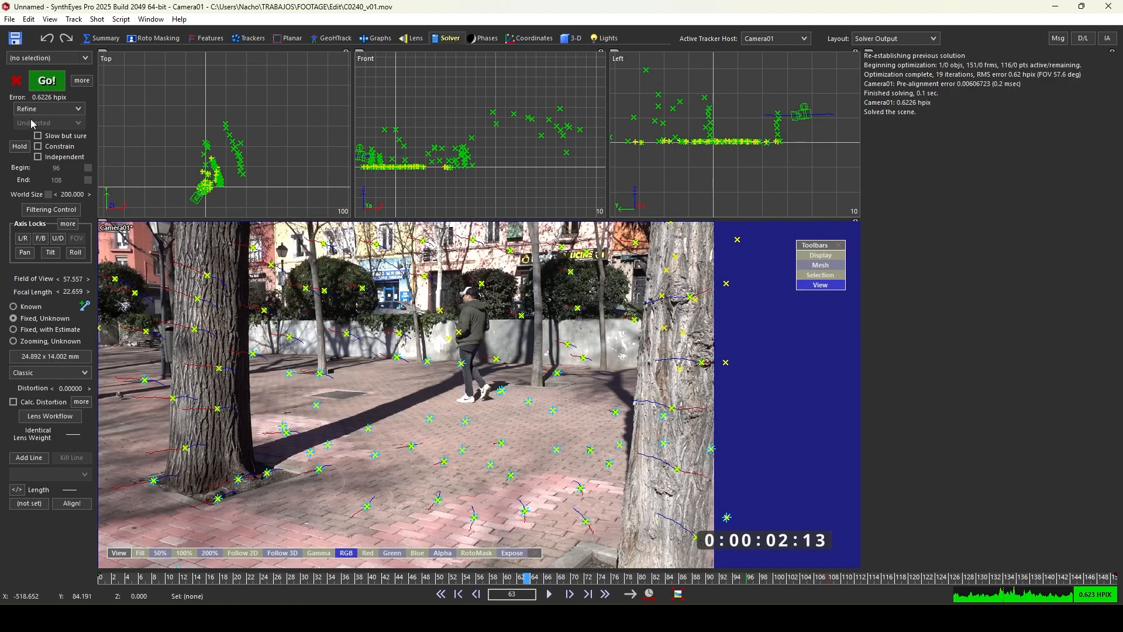
{"action": "left_click", "coordinate": [45, 84]}
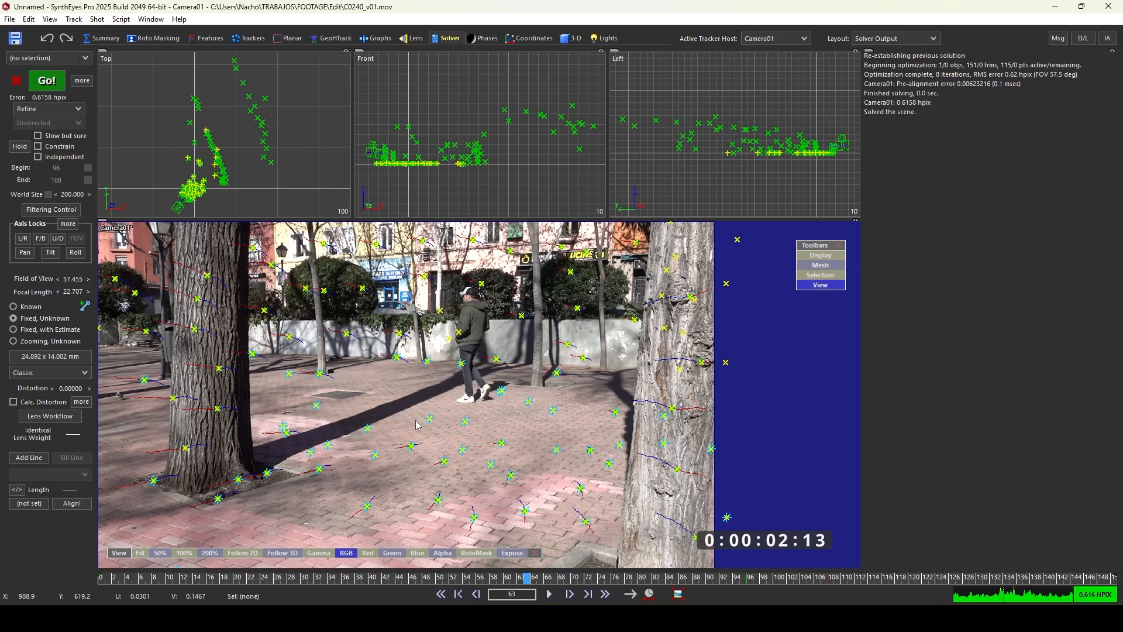
- Switch the main viewport to a Perspective view locked to the camera
{"action": "mouse_move", "coordinate": [439, 403]}
{"action": "left_mouse_down"}
{"action": "mouse_move", "coordinate": [380, 403]}
{"action": "mouse_move", "coordinate": [327, 509]}
{"action": "mouse_move", "coordinate": [464, 527]}
{"action": "mouse_move", "coordinate": [565, 410]}
{"action": "mouse_move", "coordinate": [420, 419]}
{"action": "left_mouse_up"}
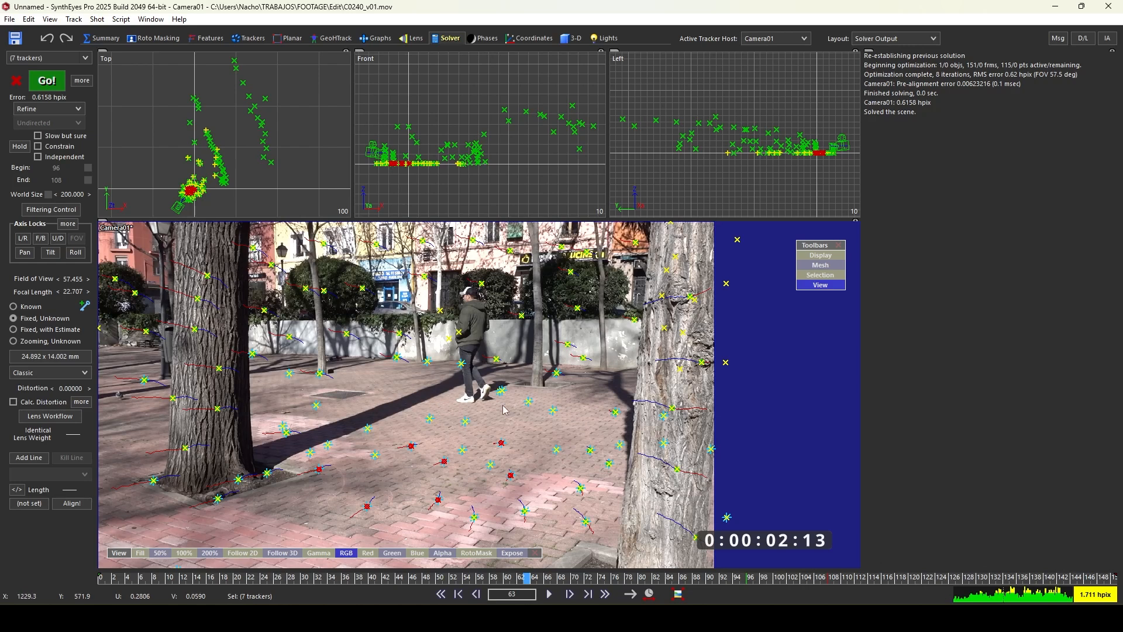
{"action": "key", "text": "5"}
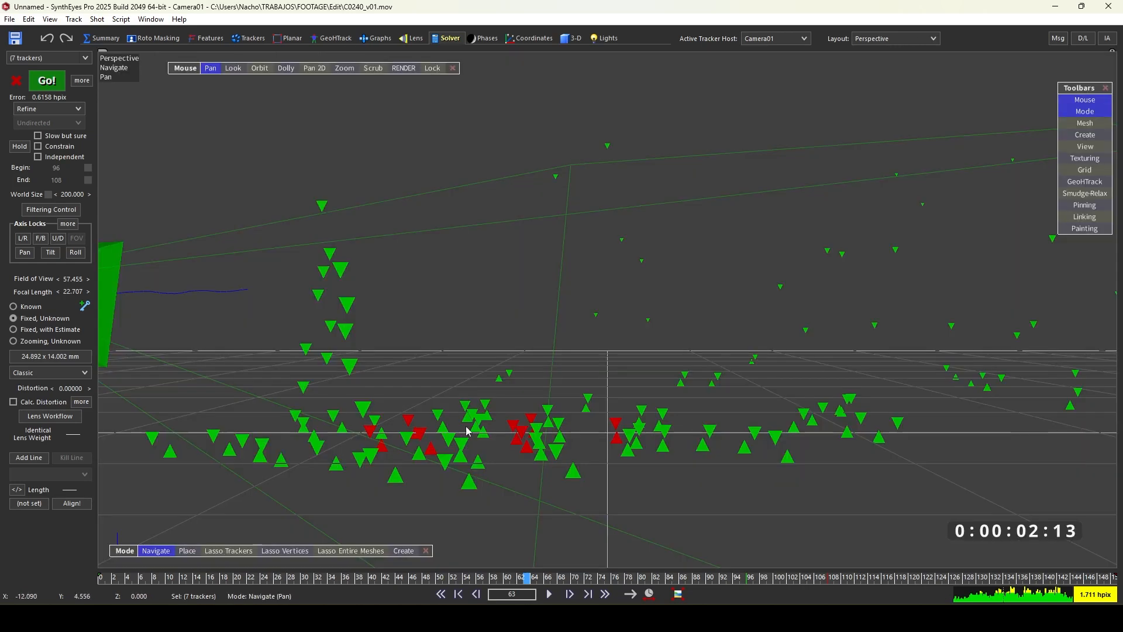
{"action": "left_click", "coordinate": [433, 68]}
{"action": "scroll", "coordinate": [645, 249], "scroll_direction": "up", "scroll_amount": 1}
{"action": "scroll", "coordinate": [645, 255], "scroll_direction": "down", "scroll_amount": 11}
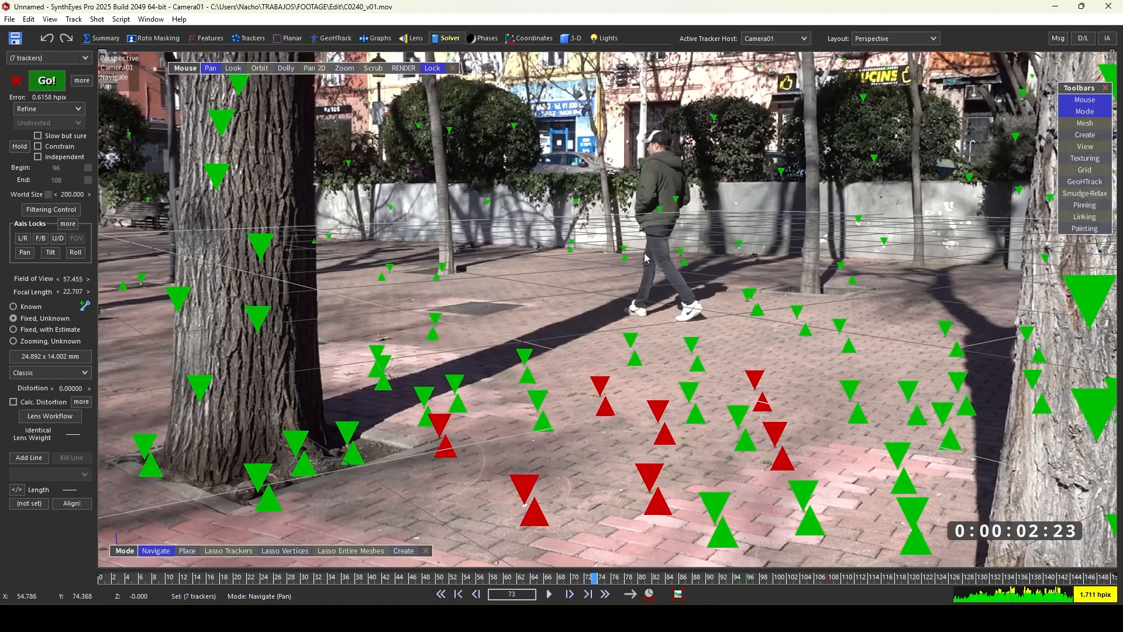
{"action": "scroll", "coordinate": [645, 258], "scroll_direction": "up", "scroll_amount": 3}
{"action": "middle_click_drag", "start_coordinate": [779, 333], "coordinate": [635, 316]}
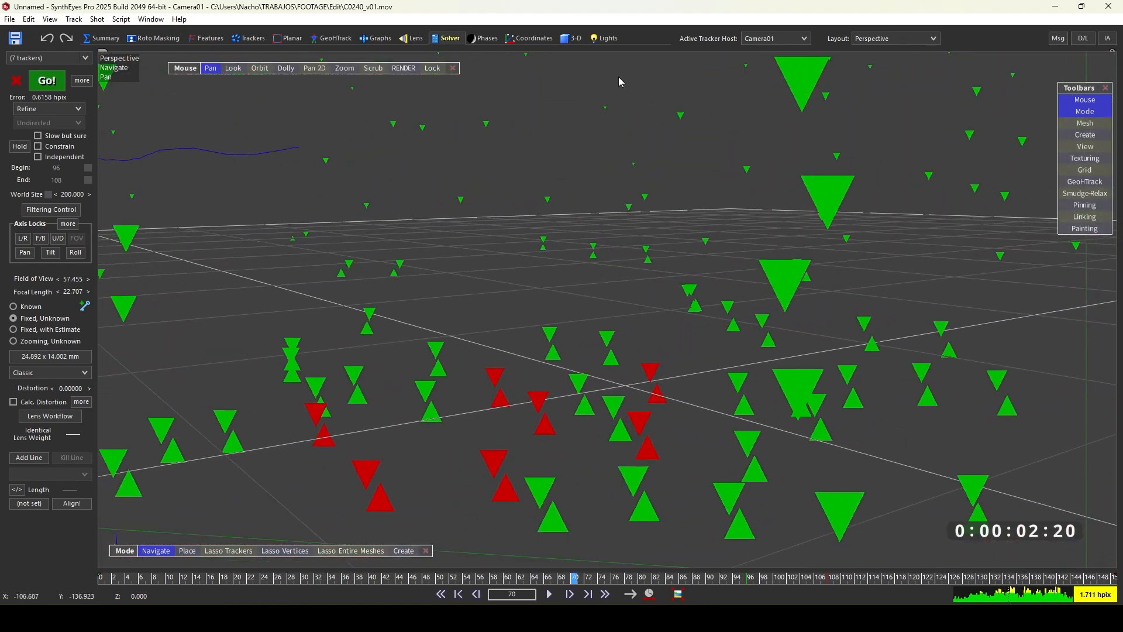
{"action": "left_click", "coordinate": [432, 68]}
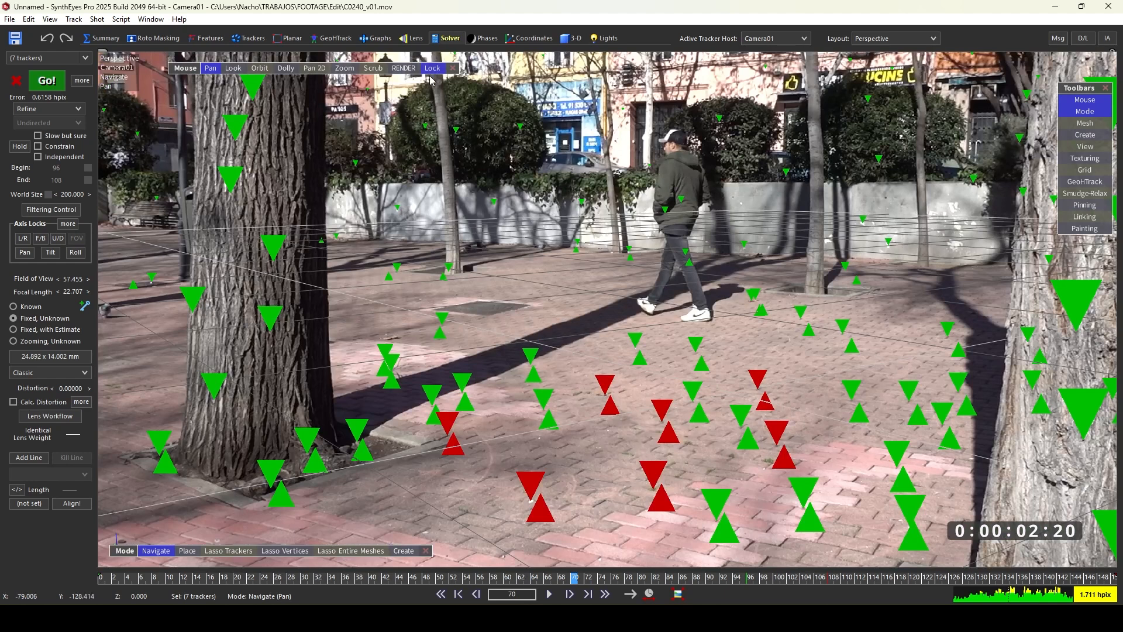
- Lasso-select the floor trackers in front of the camera and move the grid onto them
{"action": "left_click", "coordinate": [228, 551]}
{"action": "mouse_move", "coordinate": [387, 502]}
{"action": "left_mouse_down"}
{"action": "mouse_move", "coordinate": [754, 331]}
{"action": "mouse_move", "coordinate": [391, 509]}
{"action": "mouse_move", "coordinate": [696, 527]}
{"action": "mouse_move", "coordinate": [830, 497]}
{"action": "mouse_move", "coordinate": [737, 334]}
{"action": "left_mouse_up"}
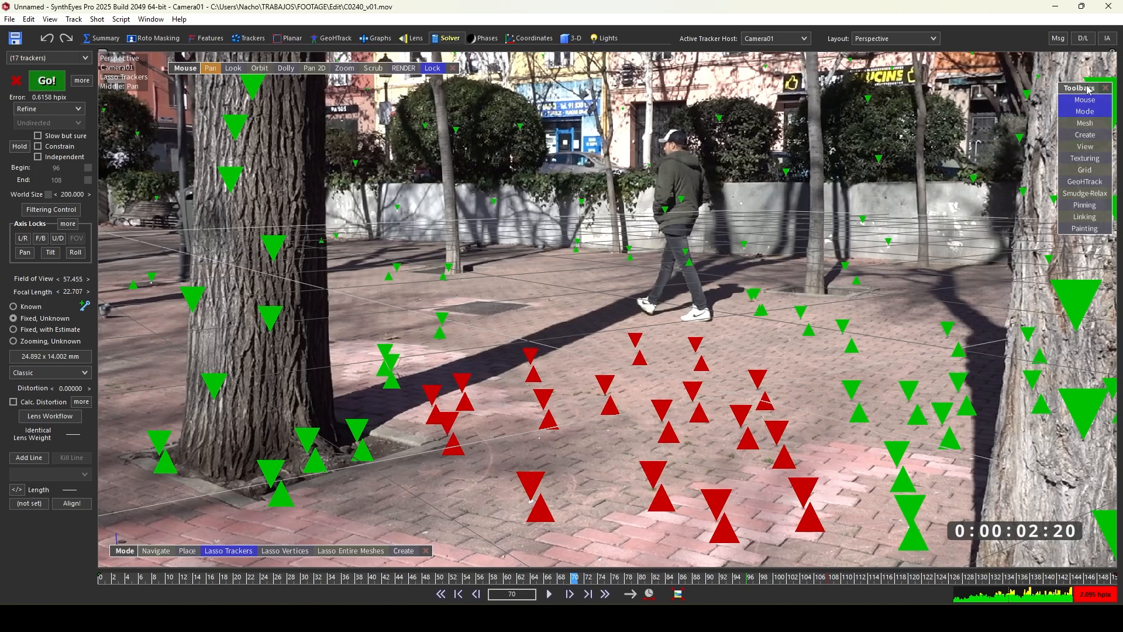
{"action": "left_click", "coordinate": [1085, 171]}
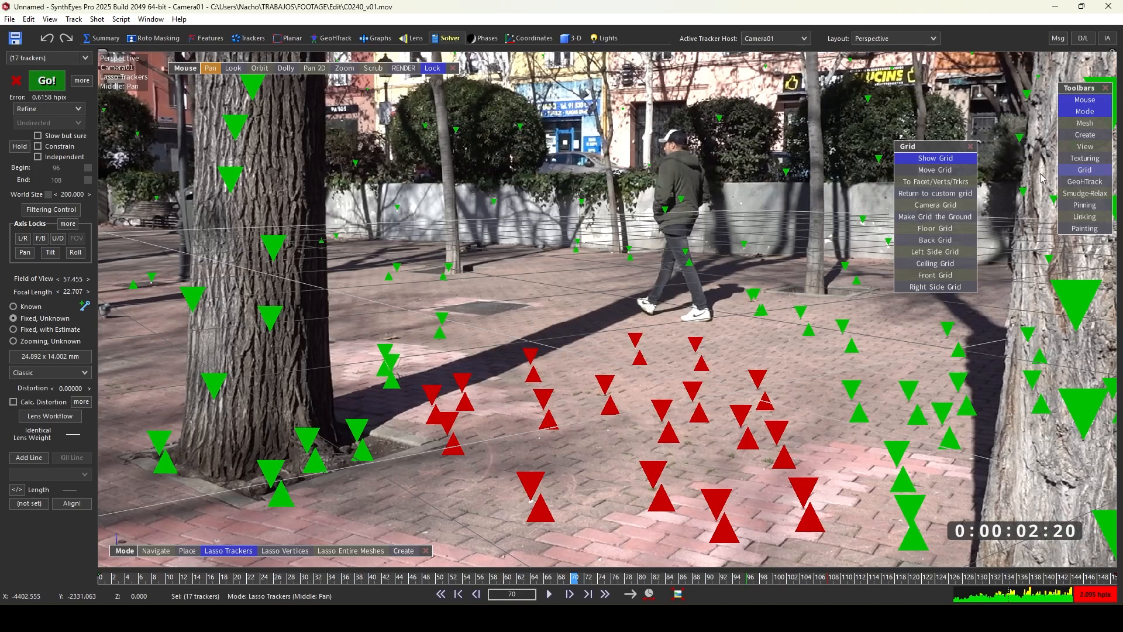
{"action": "left_click", "coordinate": [942, 182]}
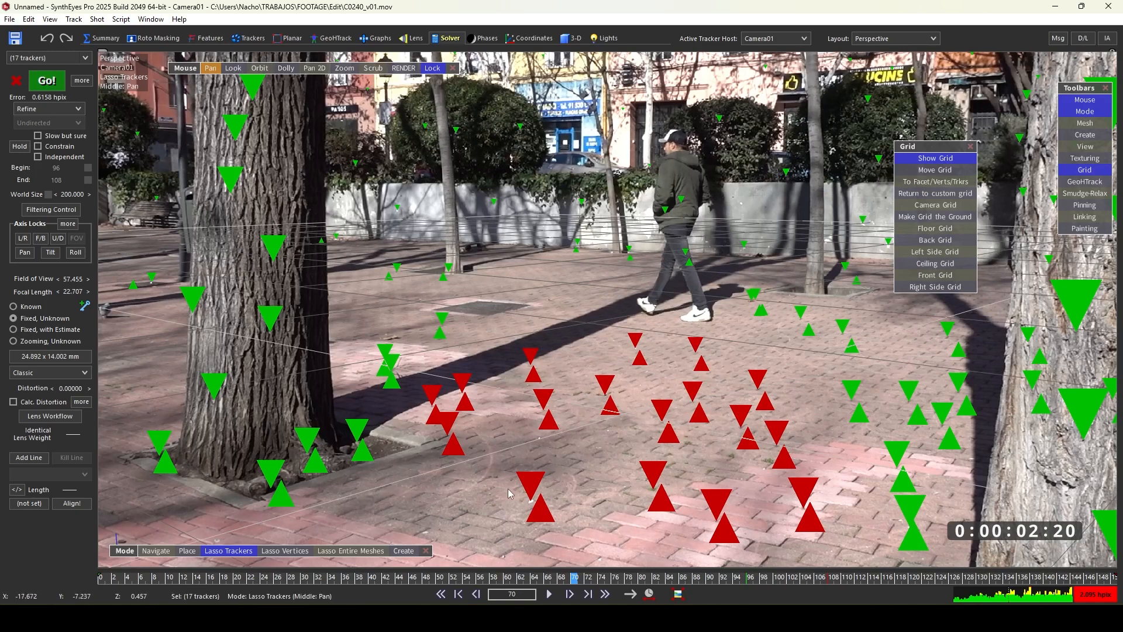
- Select two floor trackers near the camera and align the grid to them
{"action": "left_click", "coordinate": [574, 503]}
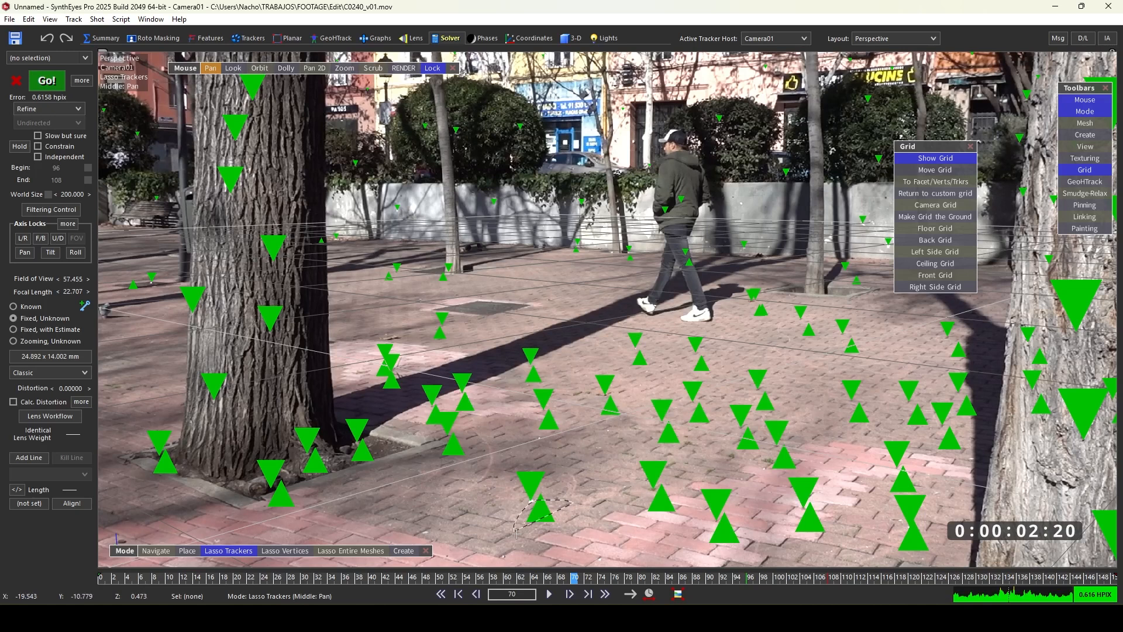
{"action": "left_click", "coordinate": [535, 514]}
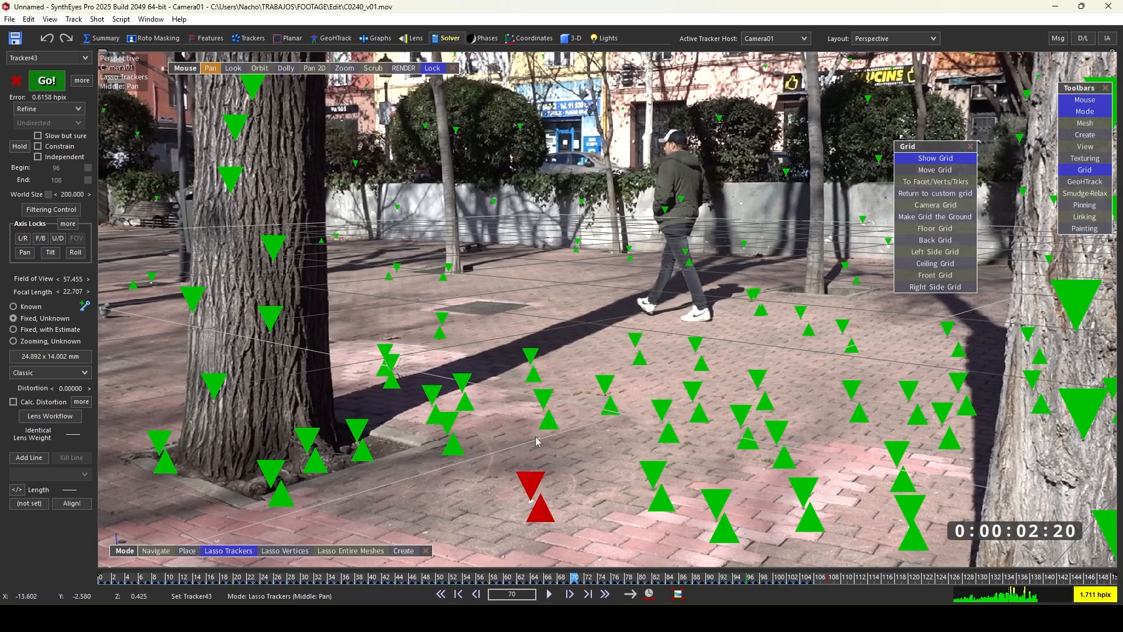
{"action": "left_click", "coordinate": [532, 360], "text": "ctrl"}
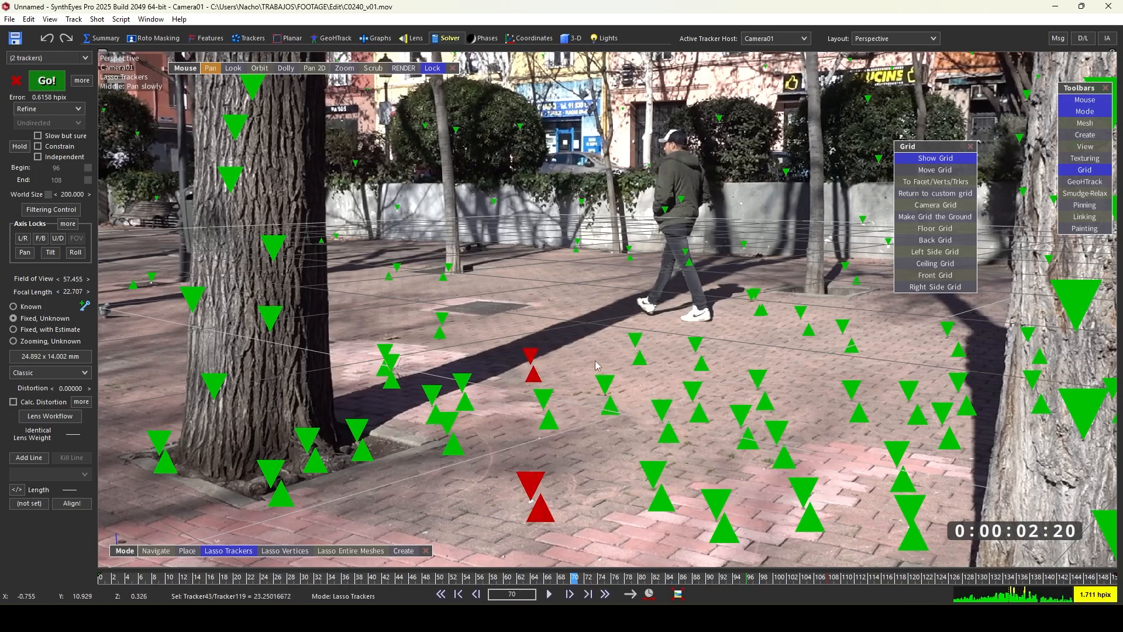
{"action": "left_click", "coordinate": [935, 181]}
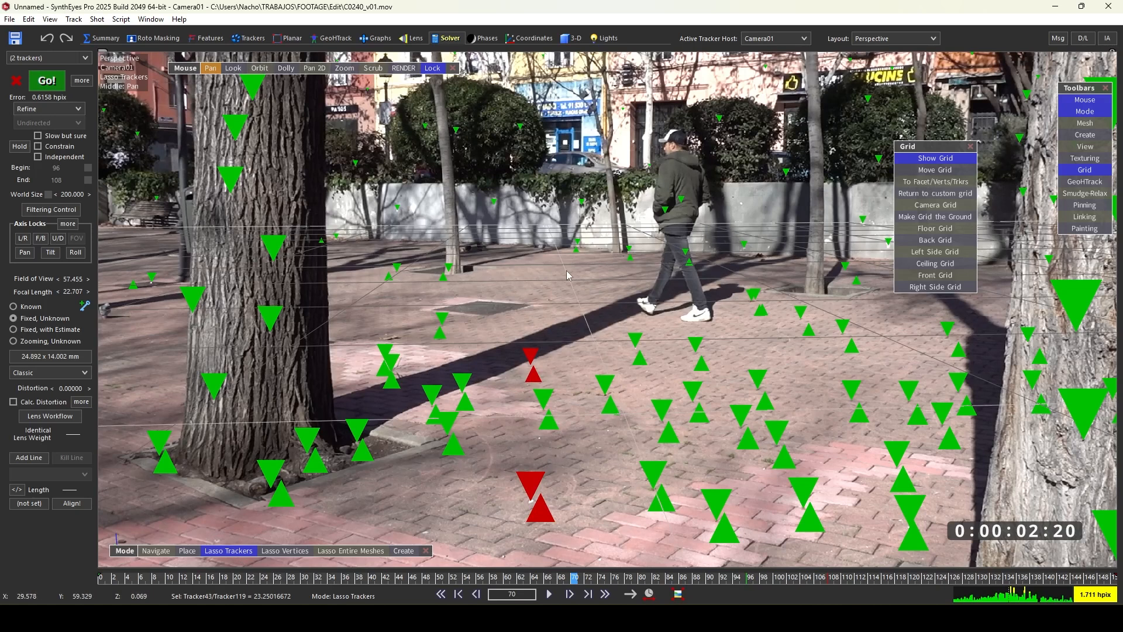
- Select a different pair of floor trackers and align the grid to that pair
{"action": "left_click", "coordinate": [576, 474]}
{"action": "left_click", "coordinate": [532, 488]}
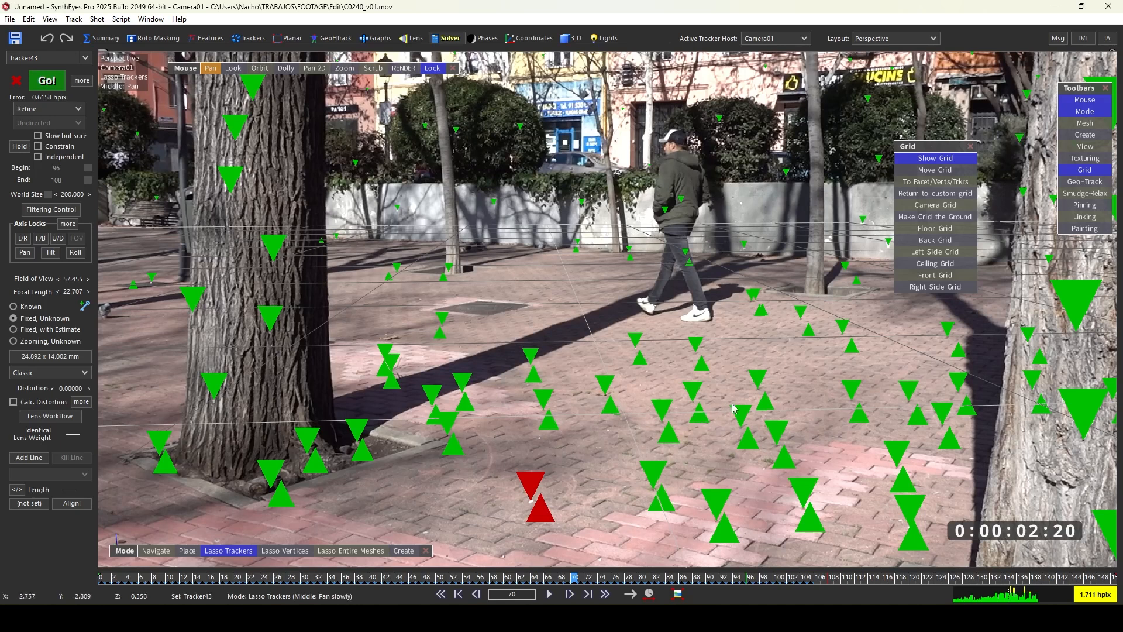
{"action": "left_click", "coordinate": [757, 383]}
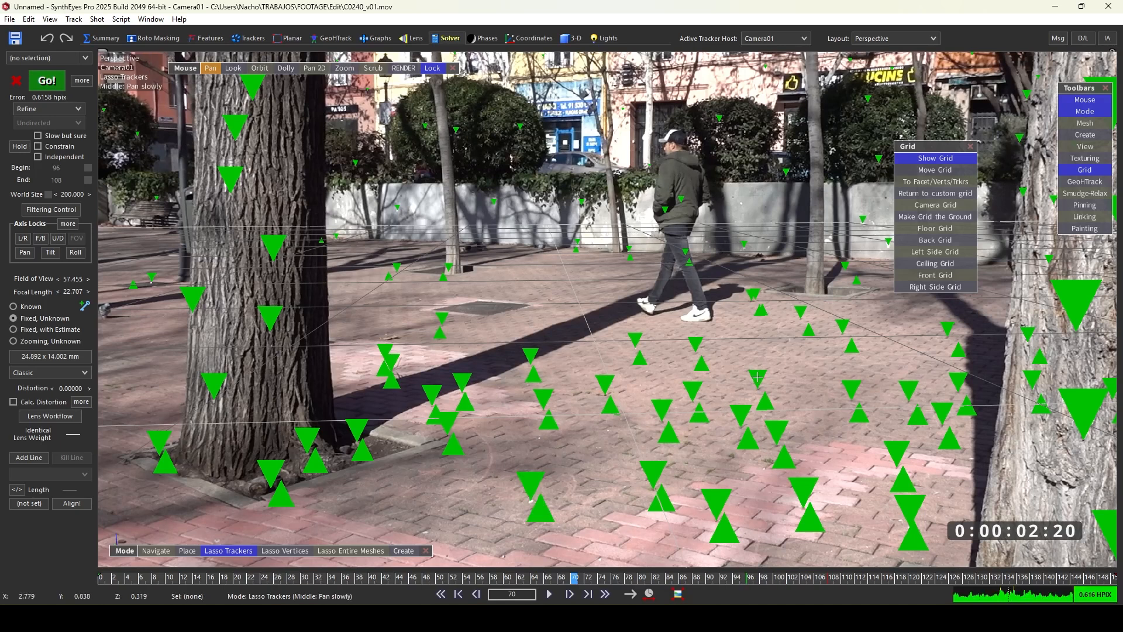
{"action": "left_click", "coordinate": [539, 510]}
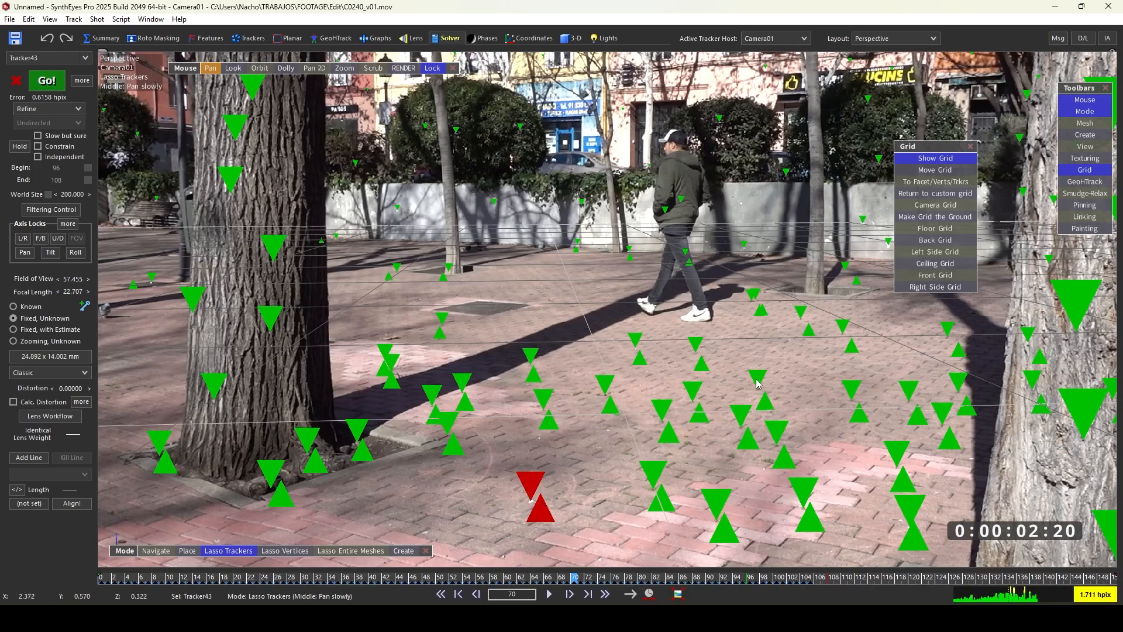
{"action": "left_click", "coordinate": [757, 384], "text": "ctrl"}
{"action": "left_click", "coordinate": [949, 189]}
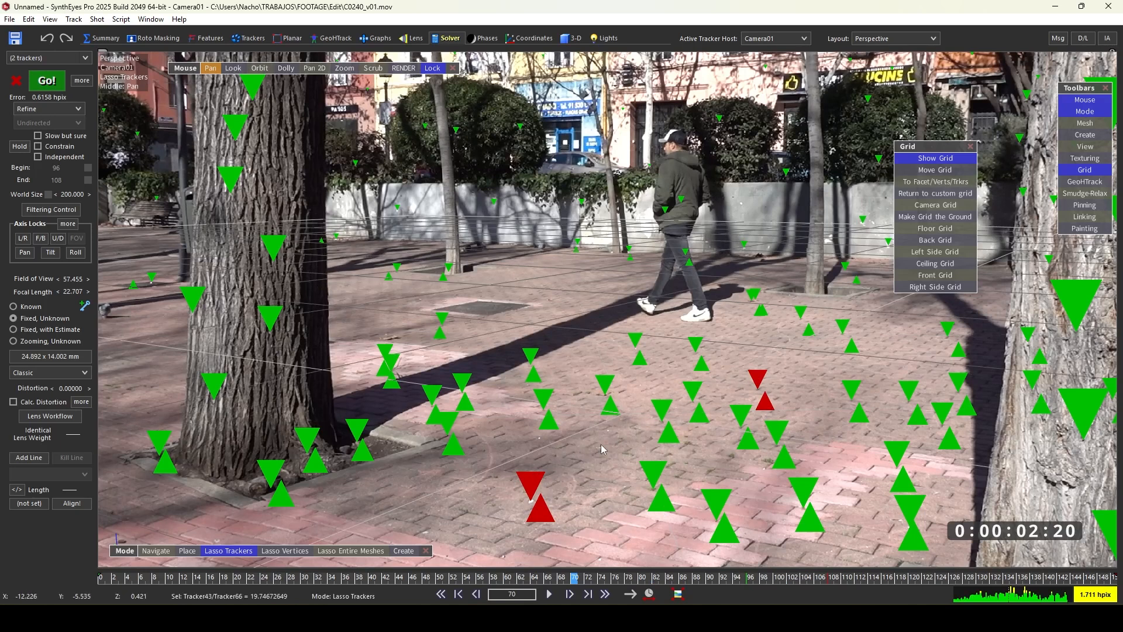
- Select the single floor tracker nearest the camera and snap the grid to it
{"action": "left_click", "coordinate": [567, 474]}
{"action": "left_click", "coordinate": [535, 494]}
{"action": "left_click", "coordinate": [928, 183]}
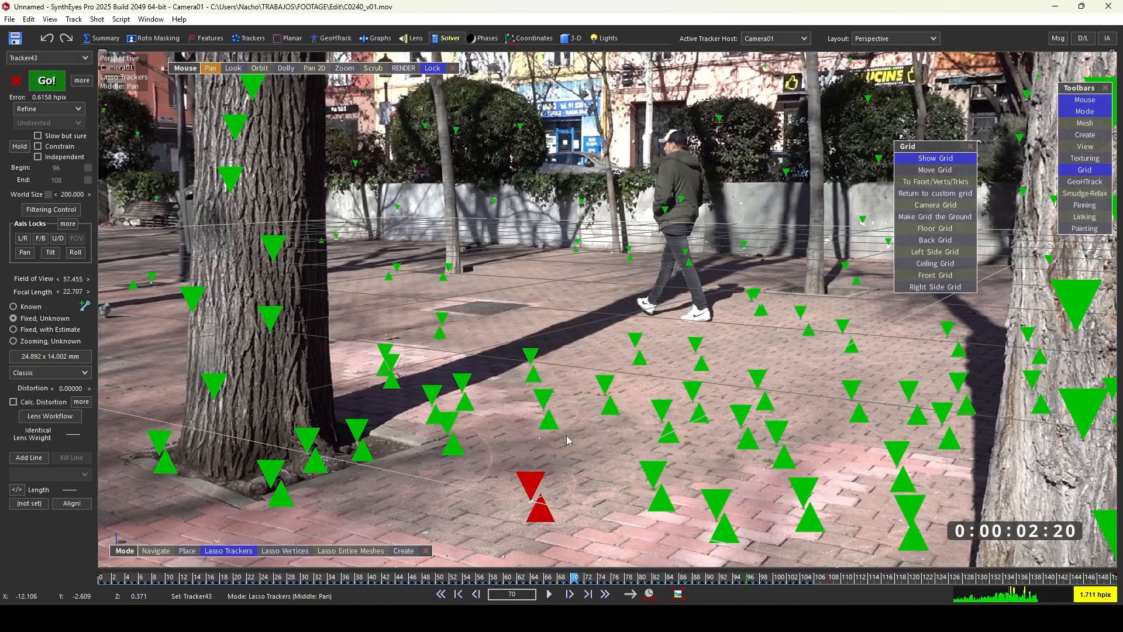
- Return to the 3-D room to inspect the point cloud in the Quad views
{"action": "left_click", "coordinate": [571, 38]}
{"action": "scroll", "coordinate": [238, 250], "scroll_direction": "up", "scroll_amount": 3}
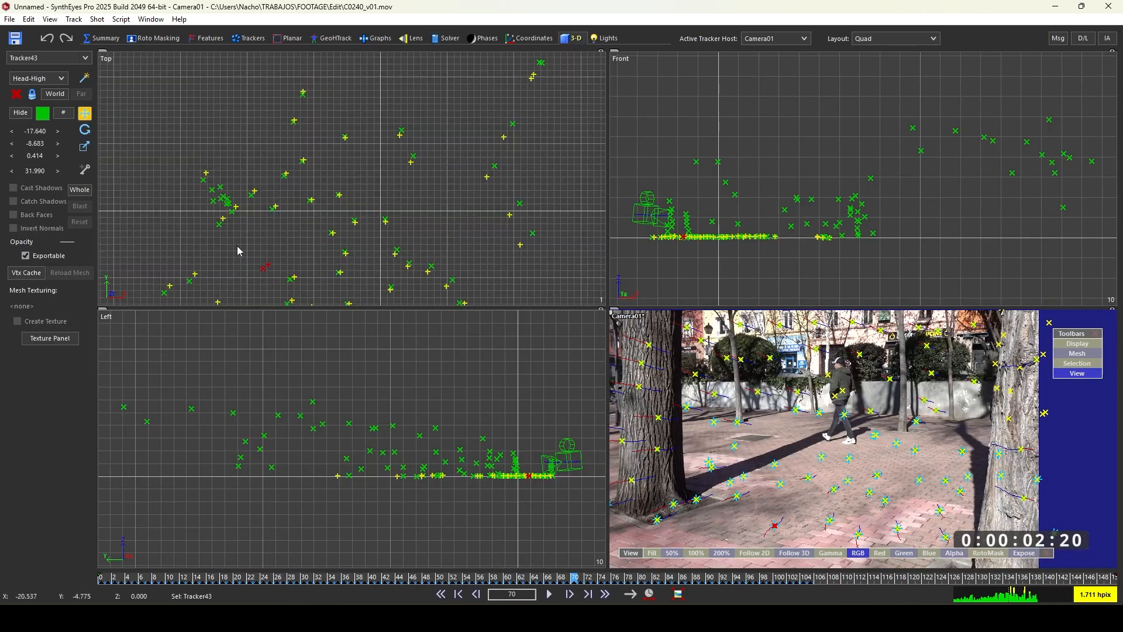
{"action": "scroll", "coordinate": [241, 255], "scroll_direction": "down", "scroll_amount": 3}
{"action": "scroll", "coordinate": [315, 237], "scroll_direction": "up", "scroll_amount": 3}
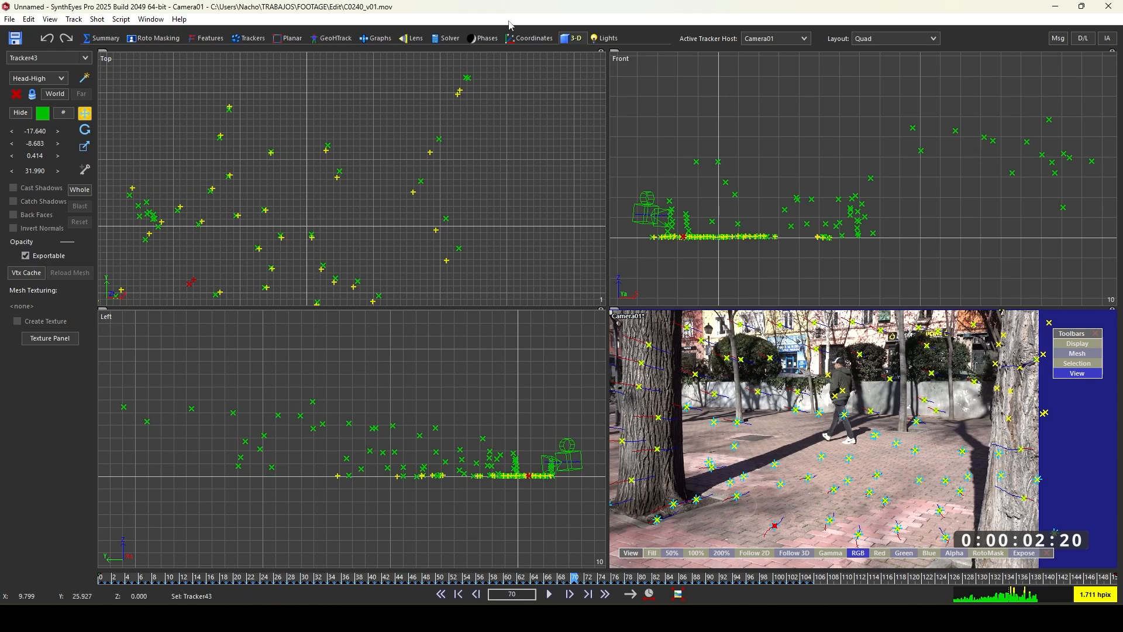
- Open the Coordinates room and remove all existing axis constraints from the trackers
{"action": "left_click", "coordinate": [542, 40]}
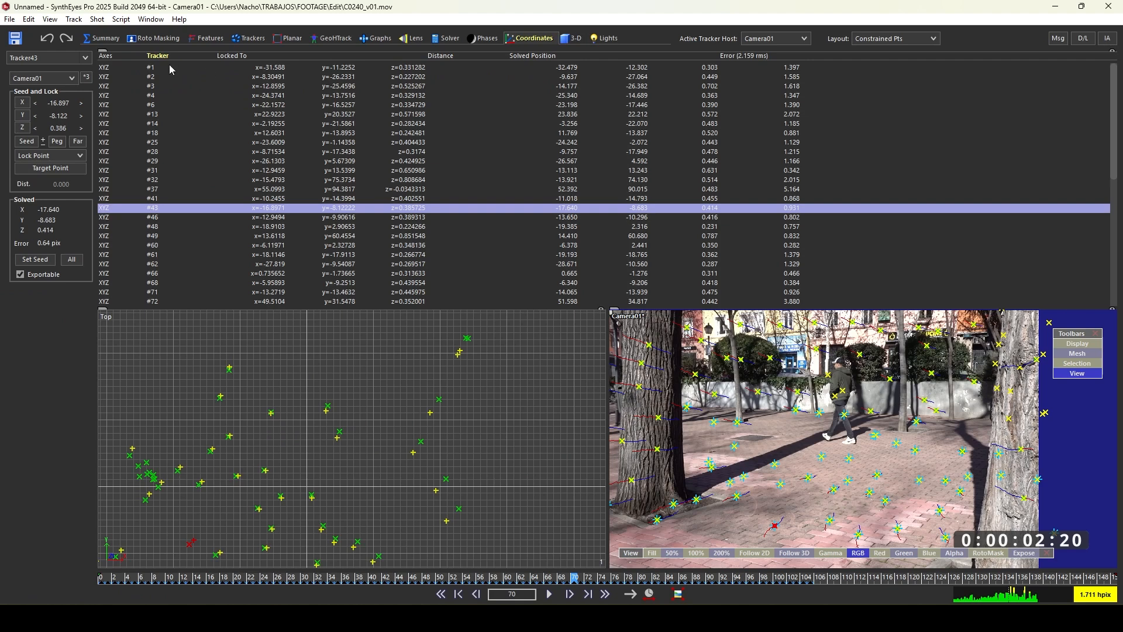
{"action": "left_click", "coordinate": [218, 67]}
{"action": "scroll", "coordinate": [200, 216], "scroll_direction": "down", "scroll_amount": 5}
{"action": "scroll", "coordinate": [206, 209], "scroll_direction": "up", "scroll_amount": 5}
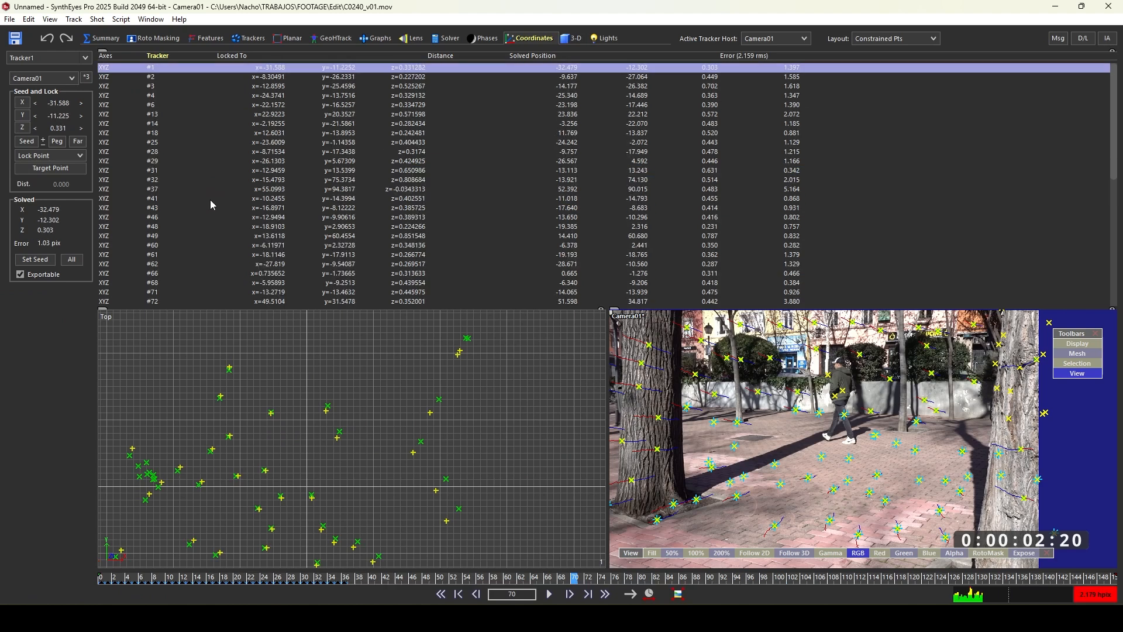
{"action": "left_click", "coordinate": [922, 134]}
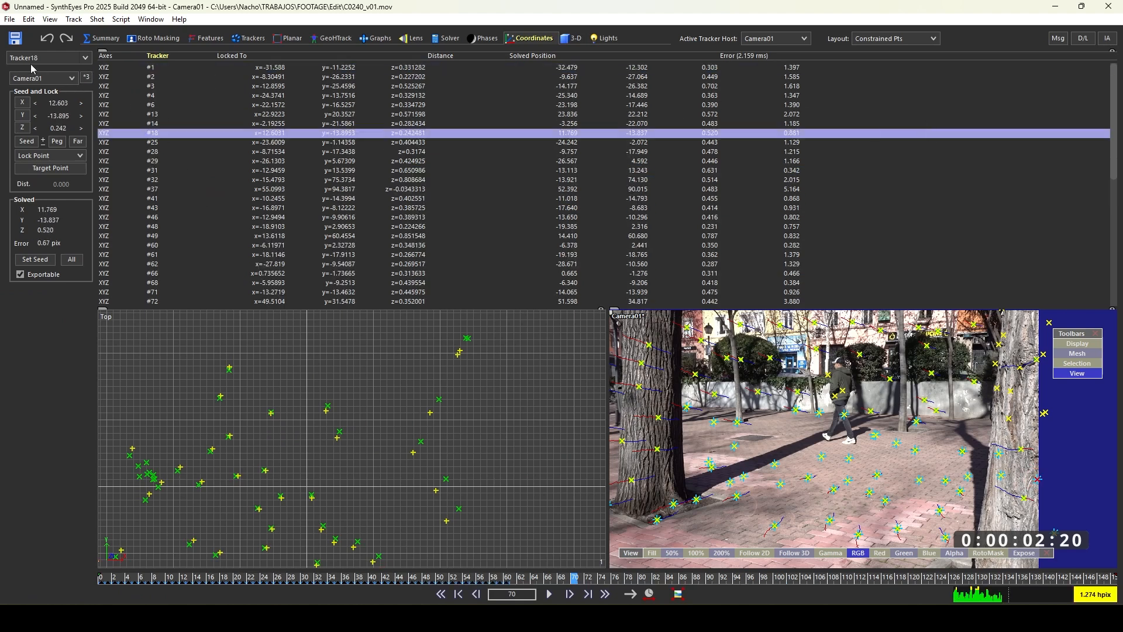
{"action": "left_click", "coordinate": [86, 78]}
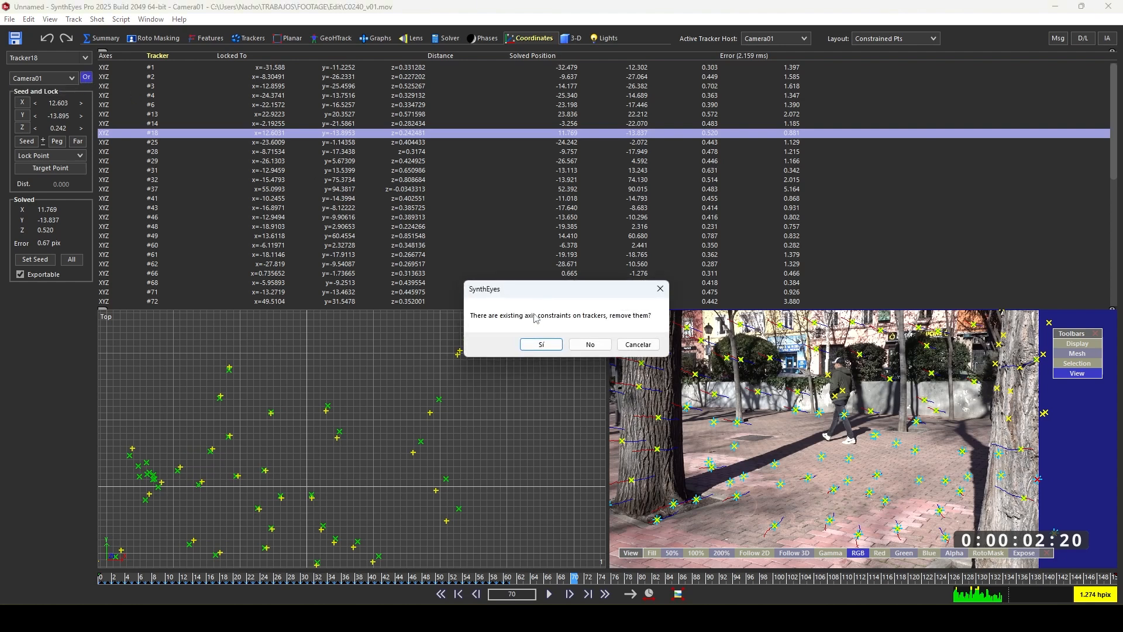
{"action": "left_click", "coordinate": [541, 344]}
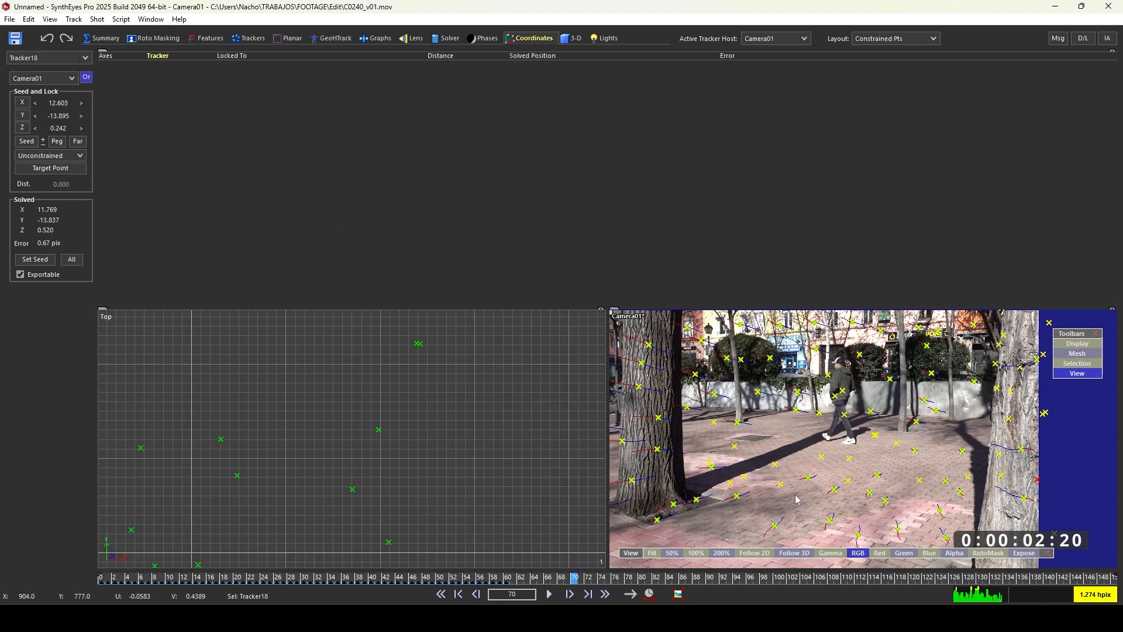
{"action": "scroll", "coordinate": [344, 499], "scroll_direction": "down", "scroll_amount": 5}
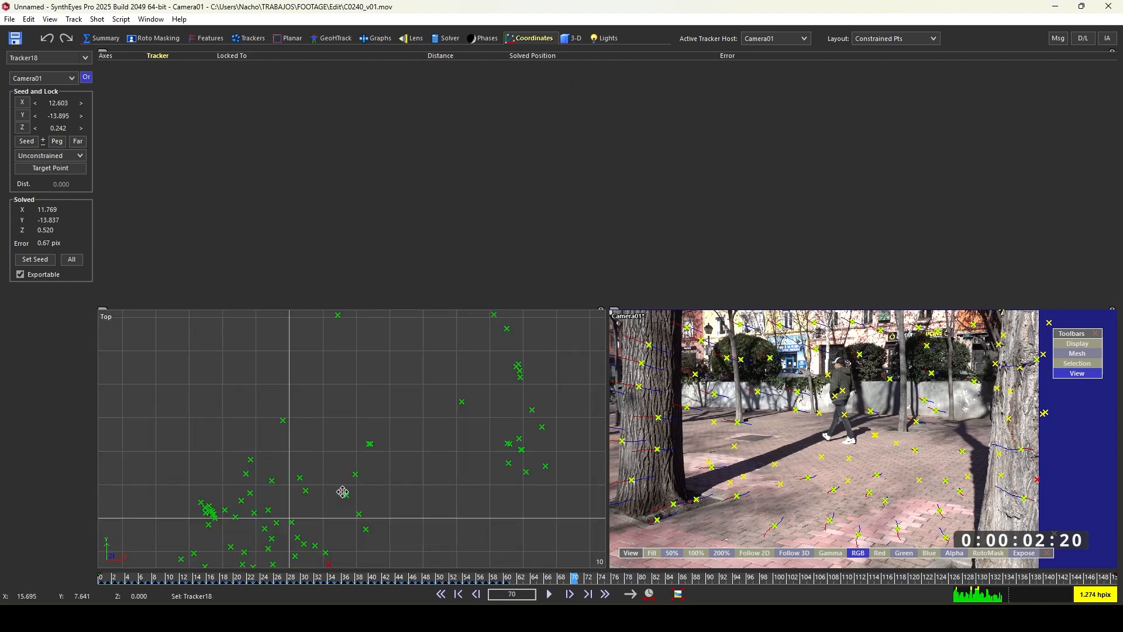
{"action": "middle_click_drag", "start_coordinate": [376, 474], "coordinate": [382, 428]}
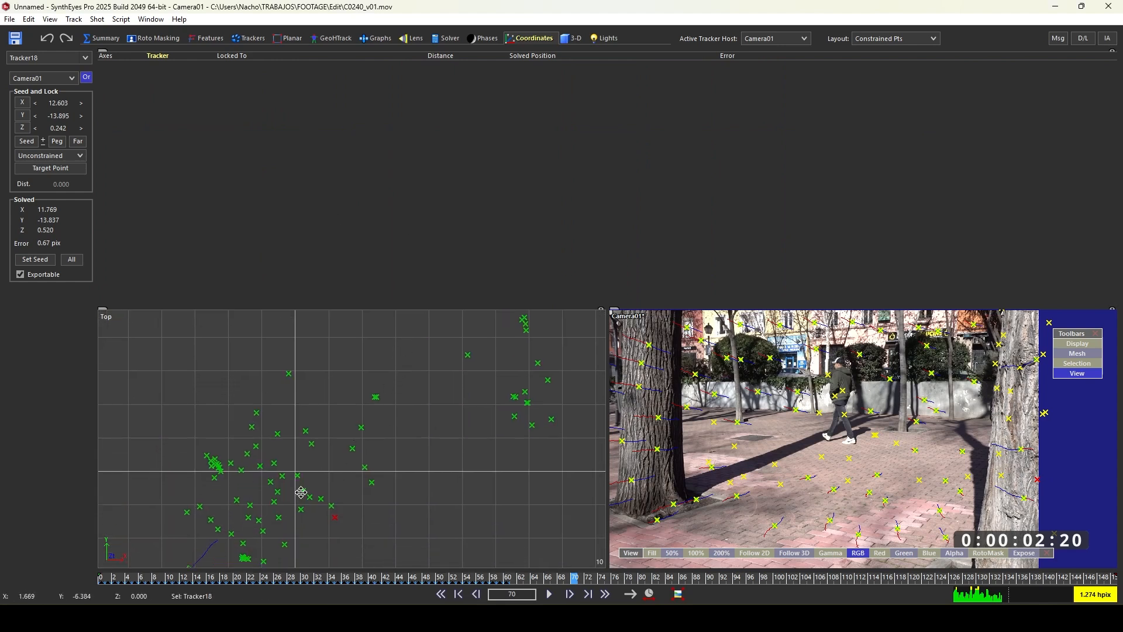
- Select a floor tracker near the camera and set its constraint to Origin
{"action": "middle_click_drag", "start_coordinate": [301, 493], "coordinate": [310, 419]}
{"action": "scroll", "coordinate": [815, 499], "scroll_direction": "up", "scroll_amount": 3}
{"action": "left_click", "coordinate": [802, 425]}
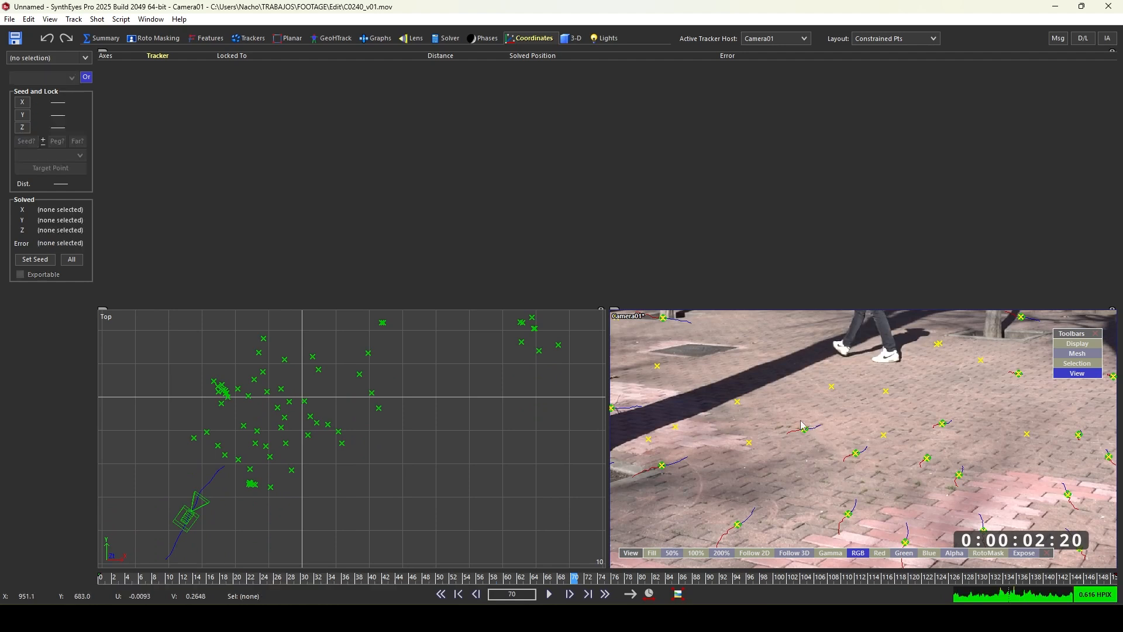
{"action": "left_click", "coordinate": [802, 425]}
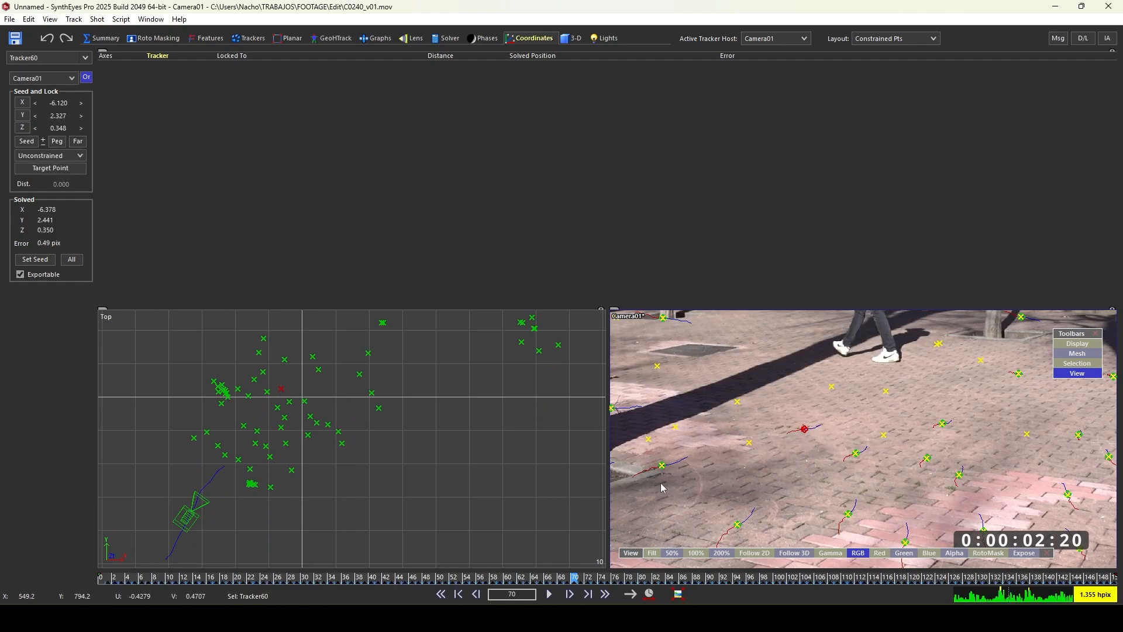
{"action": "left_click", "coordinate": [797, 413]}
{"action": "left_click", "coordinate": [805, 428]}
{"action": "left_click", "coordinate": [54, 158]}
{"action": "left_click", "coordinate": [36, 190]}
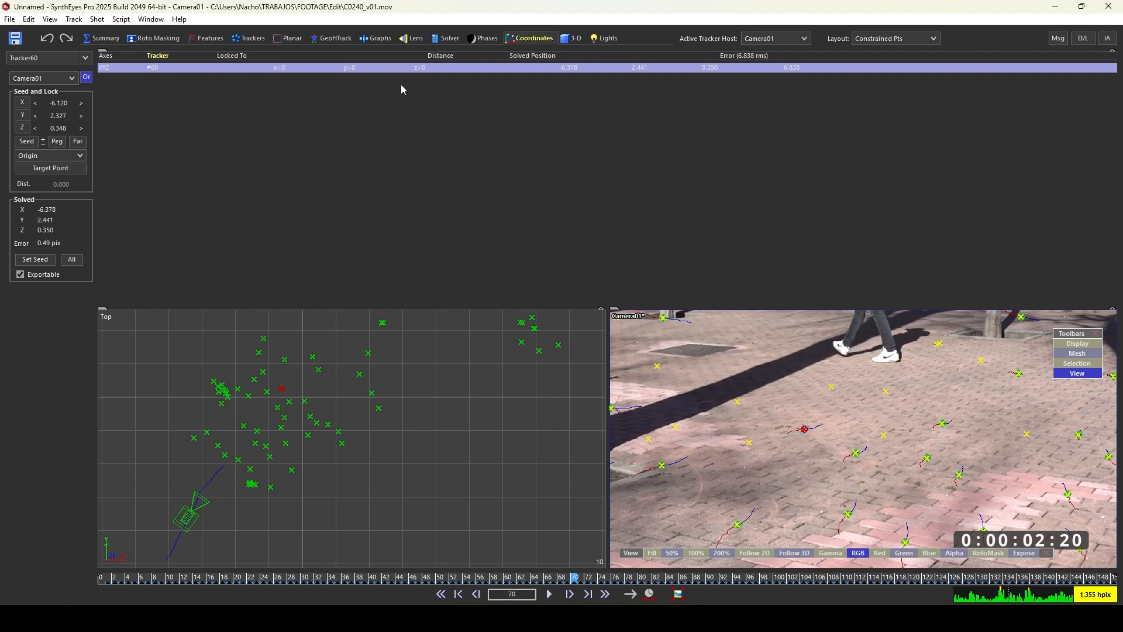
- Switch to the Solver room and refine the solve with the new origin constraint
{"action": "left_click", "coordinate": [455, 41]}
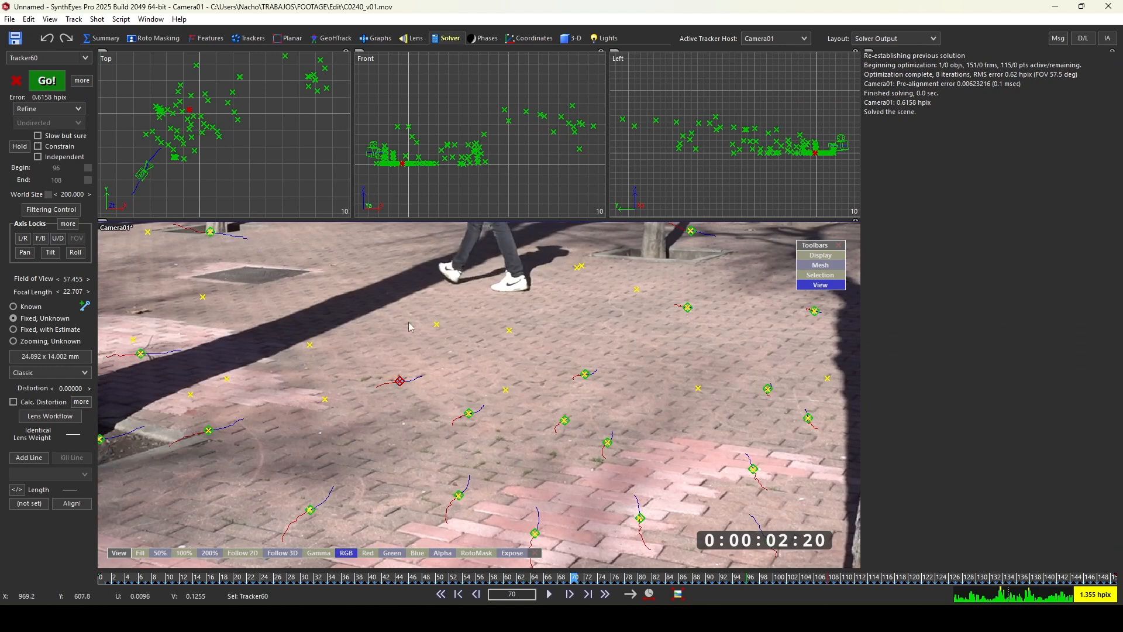
{"action": "left_click", "coordinate": [46, 88]}
{"action": "scroll", "coordinate": [221, 147], "scroll_direction": "up", "scroll_amount": 5}
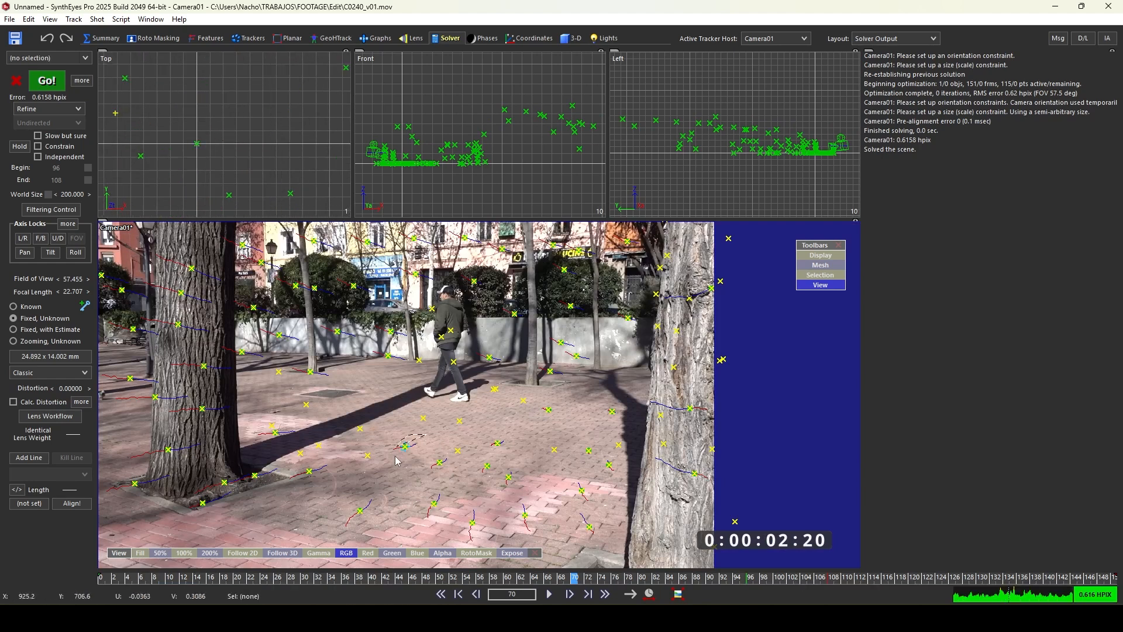
{"action": "scroll", "coordinate": [193, 167], "scroll_direction": "up", "scroll_amount": 2}
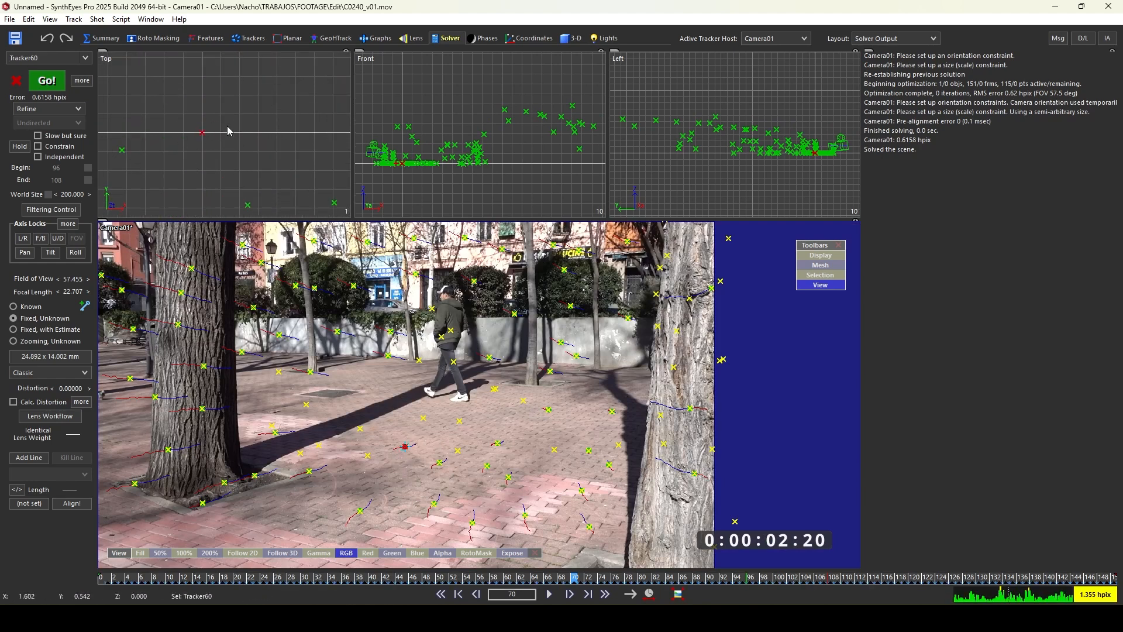
- Scrub through the clip and inspect the tracker overlay in the camera view
{"action": "left_click", "coordinate": [256, 113]}
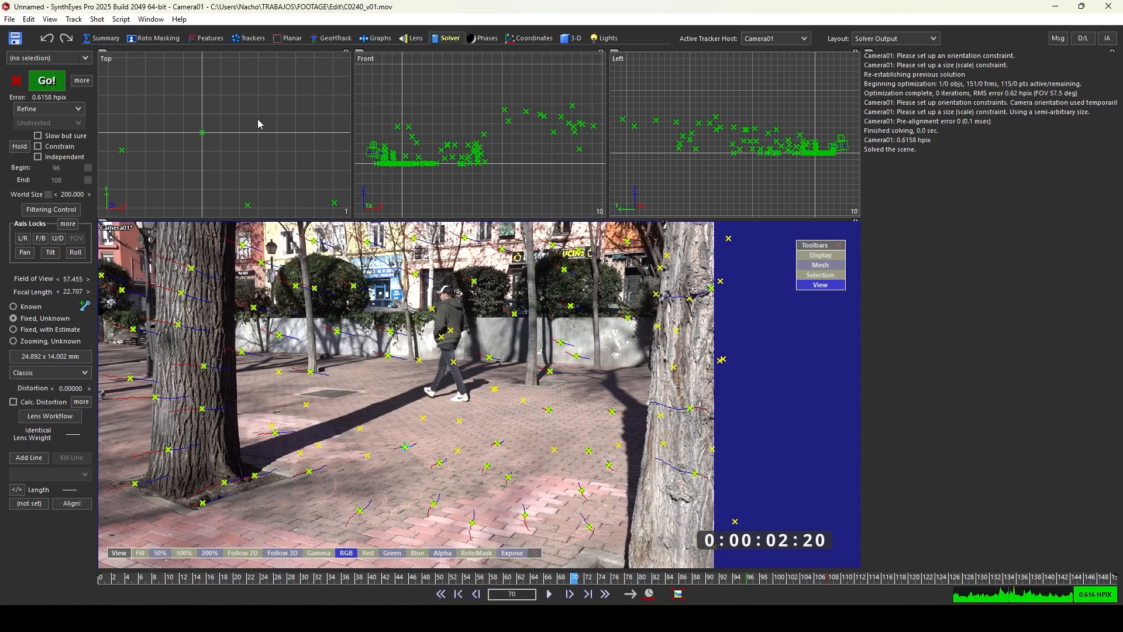
{"action": "scroll", "coordinate": [266, 114], "scroll_direction": "down", "scroll_amount": 2}
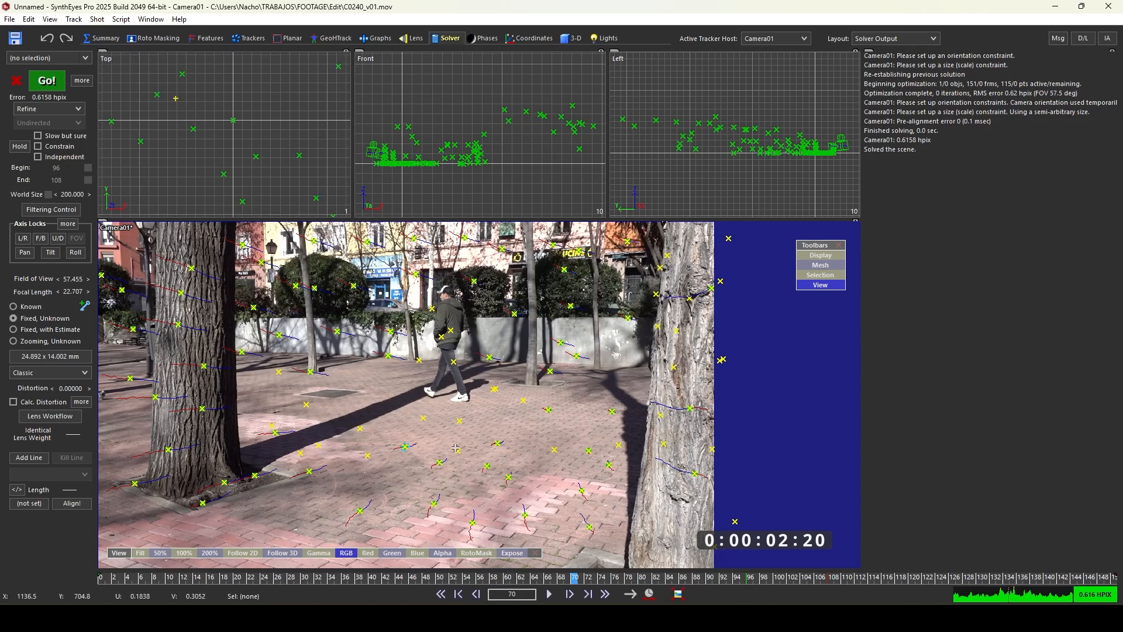
{"action": "scroll", "coordinate": [427, 450], "scroll_direction": "down", "scroll_amount": 2}
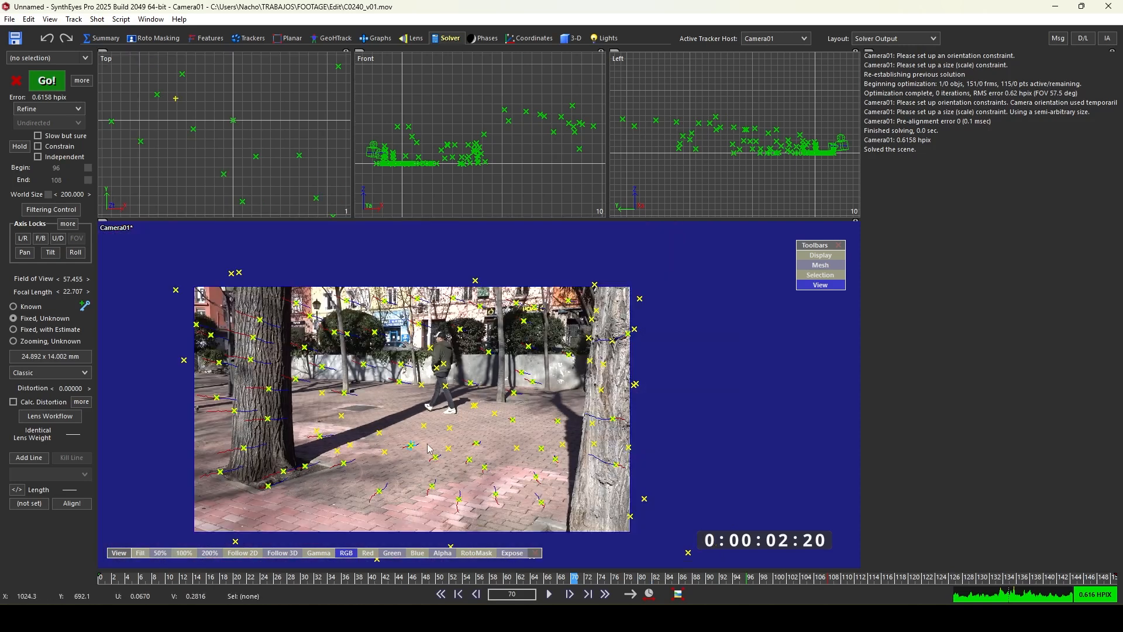
{"action": "middle_click_drag", "start_coordinate": [489, 426], "coordinate": [520, 370]}
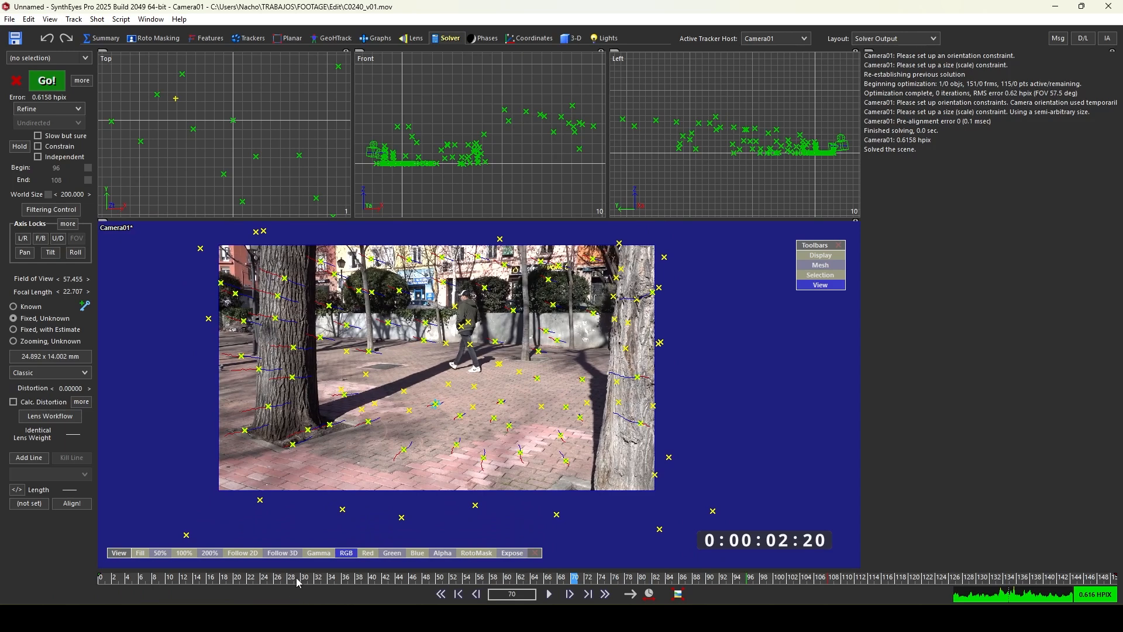
{"action": "left_click_drag", "start_coordinate": [297, 583], "coordinate": [245, 549]}
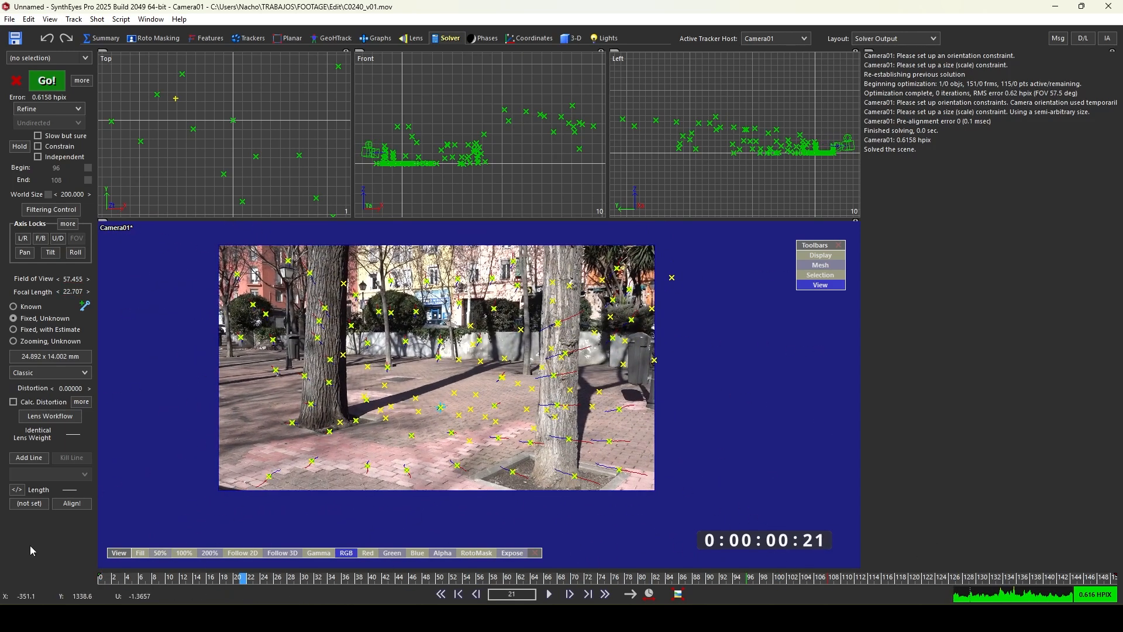
{"action": "scroll", "coordinate": [278, 424], "scroll_direction": "up", "scroll_amount": 2}
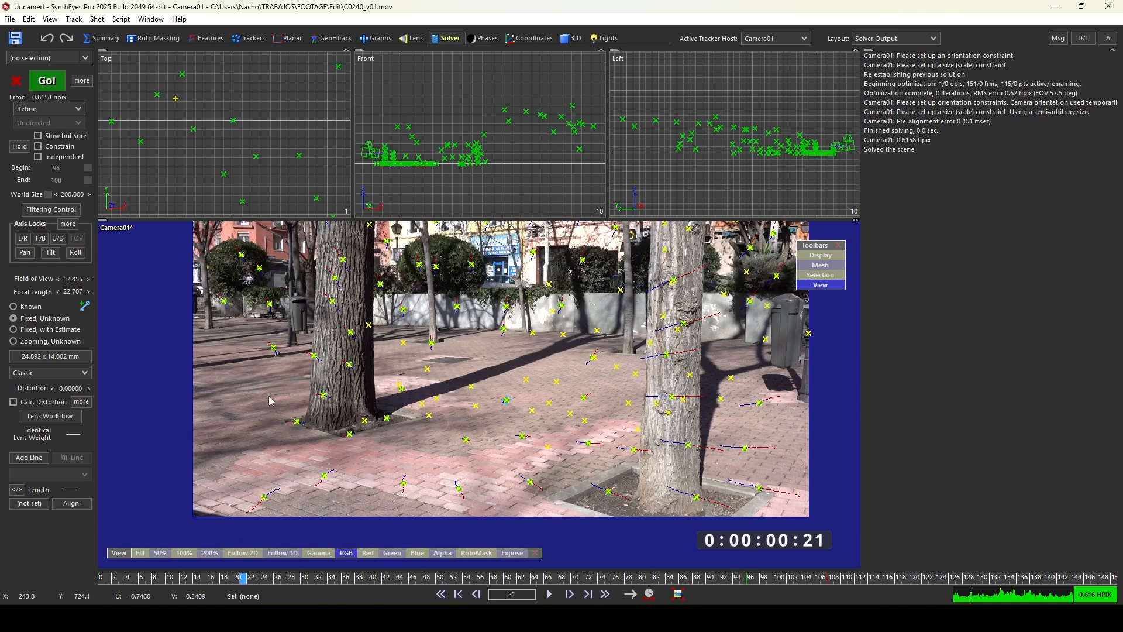
{"action": "scroll", "coordinate": [269, 401], "scroll_direction": "down", "scroll_amount": 2}
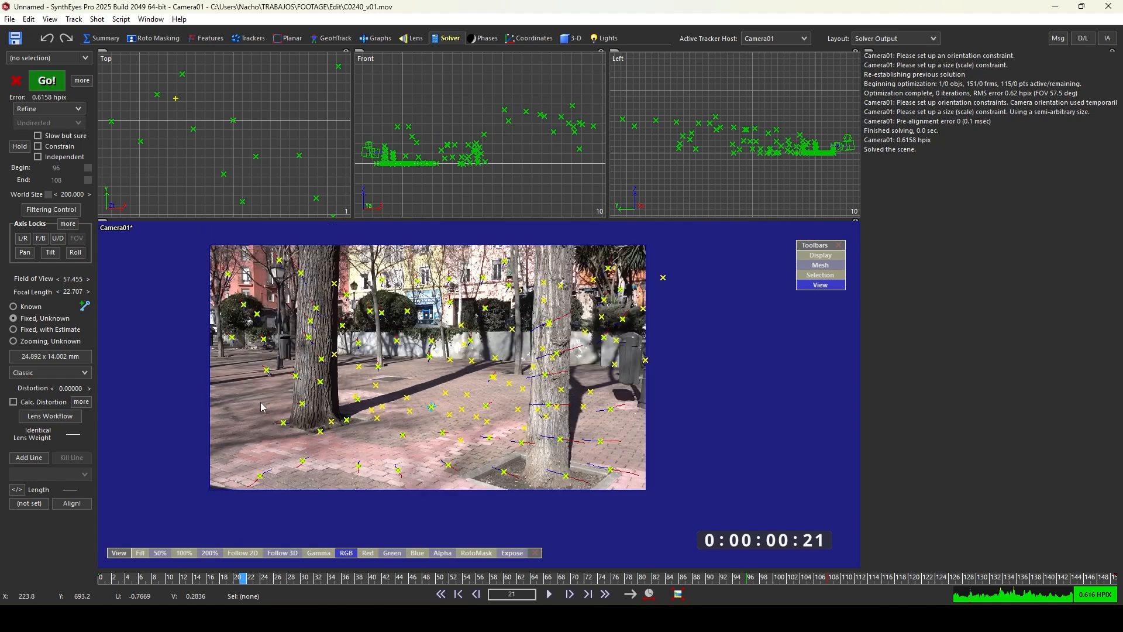
{"action": "scroll", "coordinate": [259, 405], "scroll_direction": "up", "scroll_amount": 2}
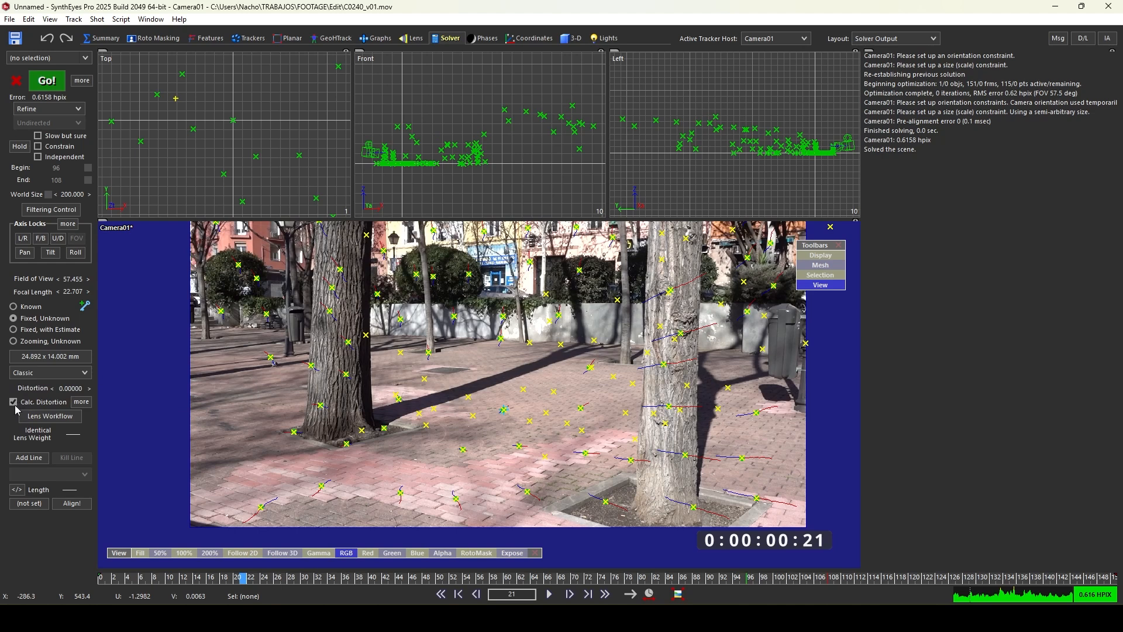
- Refine the solve with distortion calculated and switch the lens model to Std. Radial 4th-order in the advanced lens controls
{"action": "left_click", "coordinate": [38, 82]}
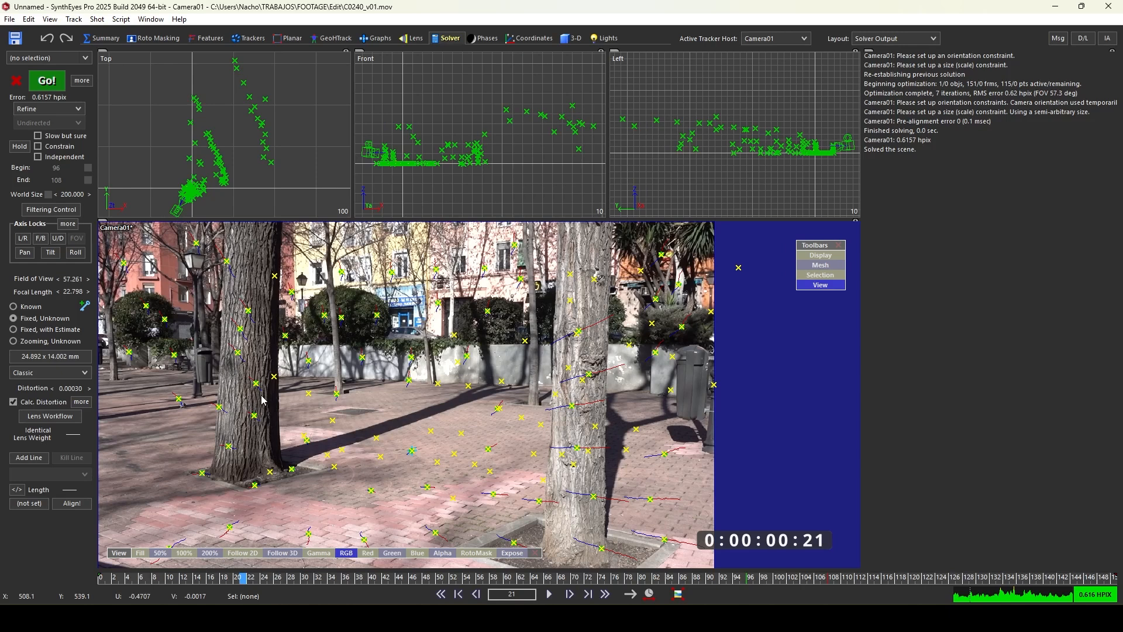
{"action": "left_click", "coordinate": [82, 403]}
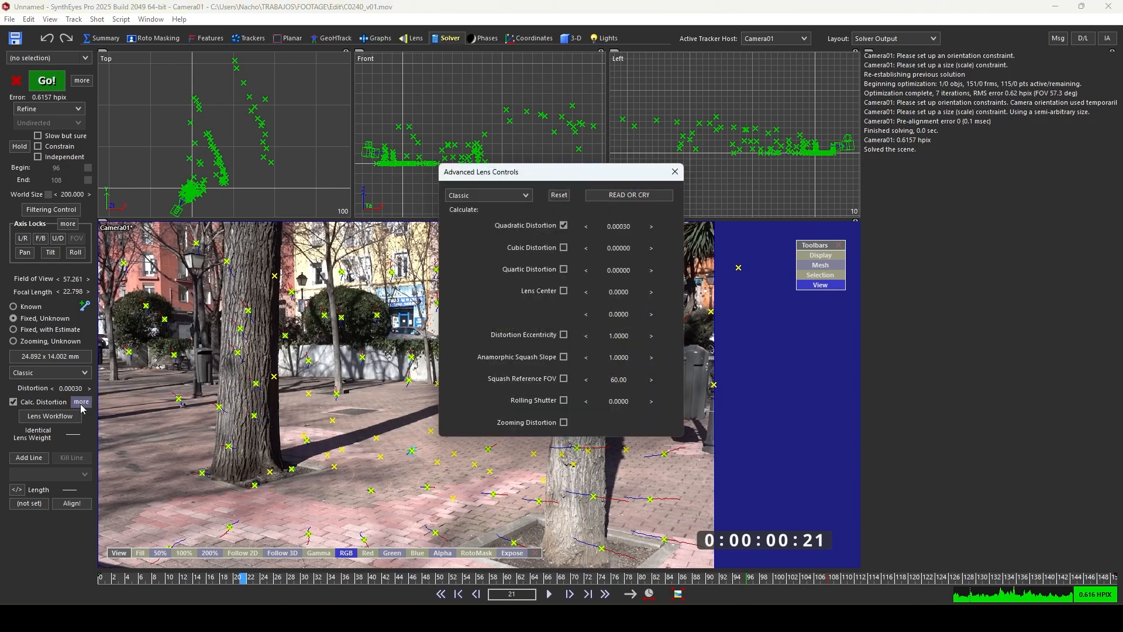
{"action": "left_click_drag", "start_coordinate": [553, 177], "coordinate": [482, 165]}
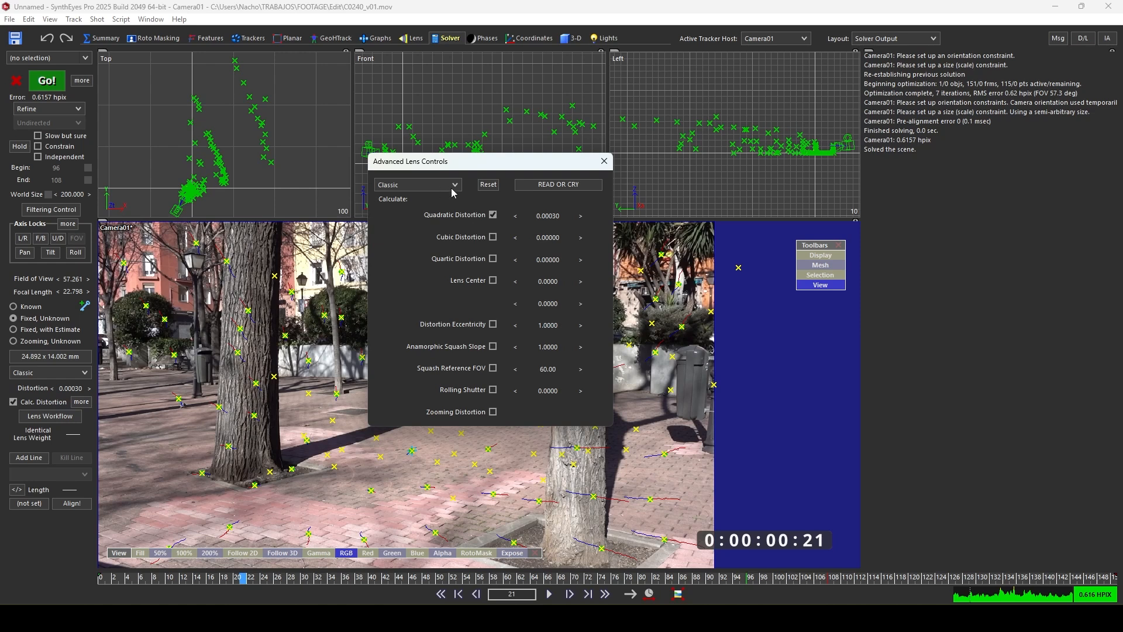
{"action": "left_click", "coordinate": [414, 186]}
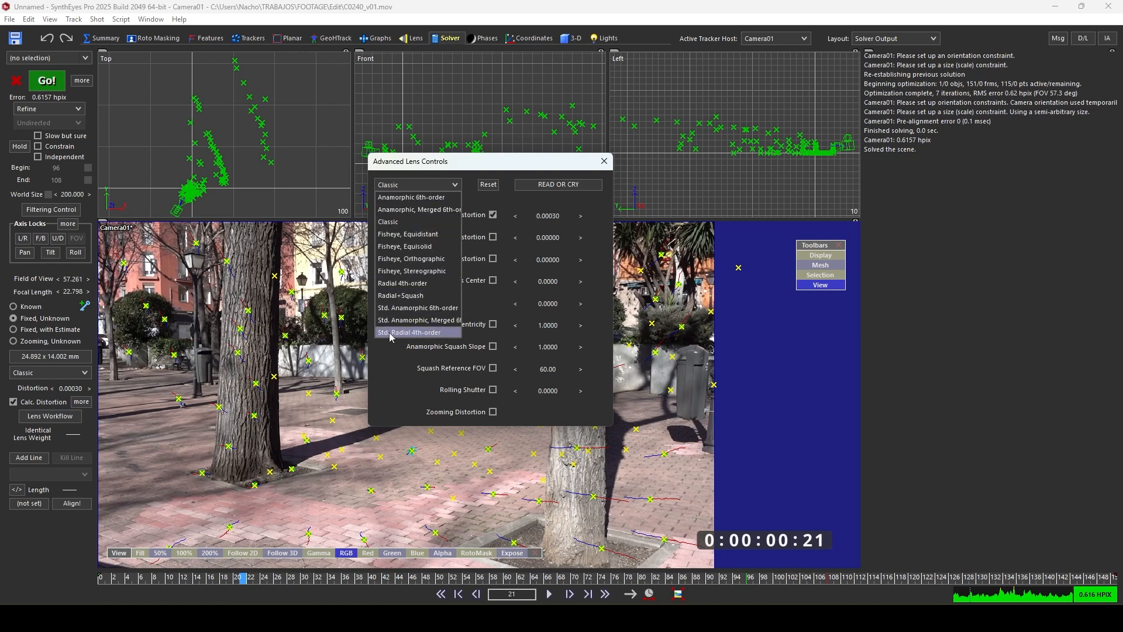
{"action": "left_click", "coordinate": [420, 333]}
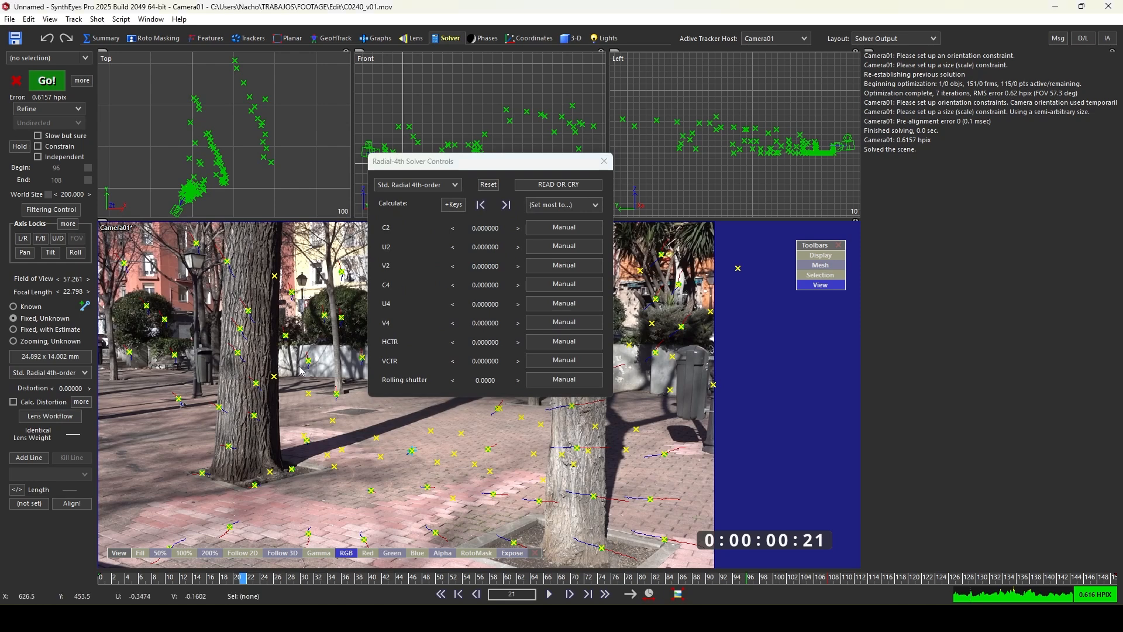
- Set the C2, U2 and V2 coefficients to Calculate, refining the solve after each change
{"action": "left_click", "coordinate": [551, 233]}
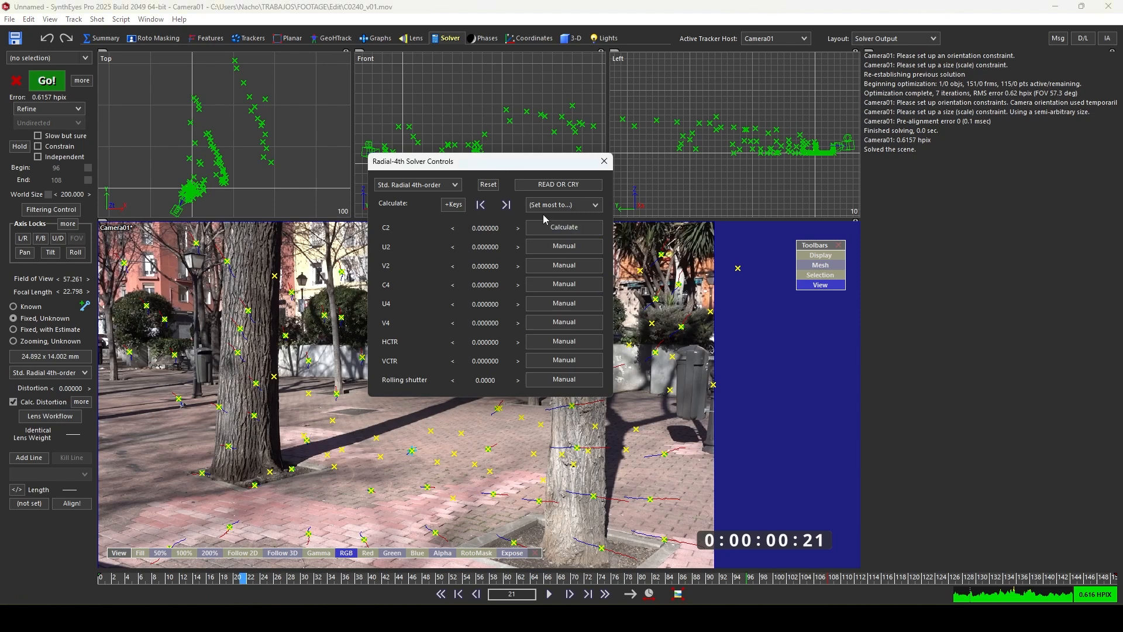
{"action": "left_click", "coordinate": [47, 88]}
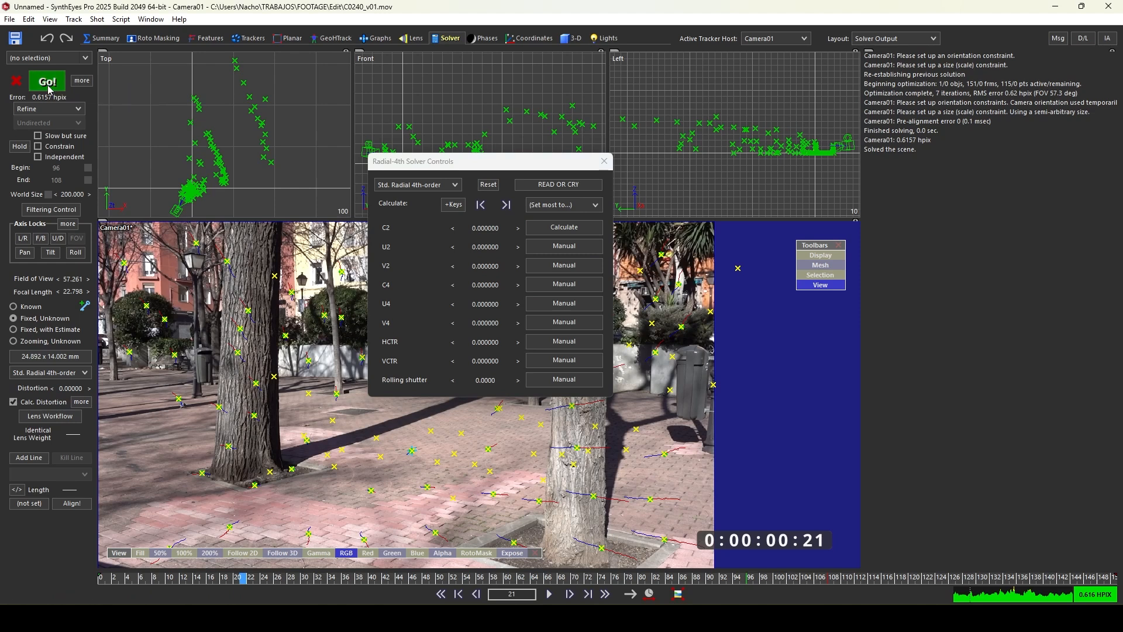
{"action": "left_click", "coordinate": [564, 266]}
{"action": "left_click", "coordinate": [564, 246]}
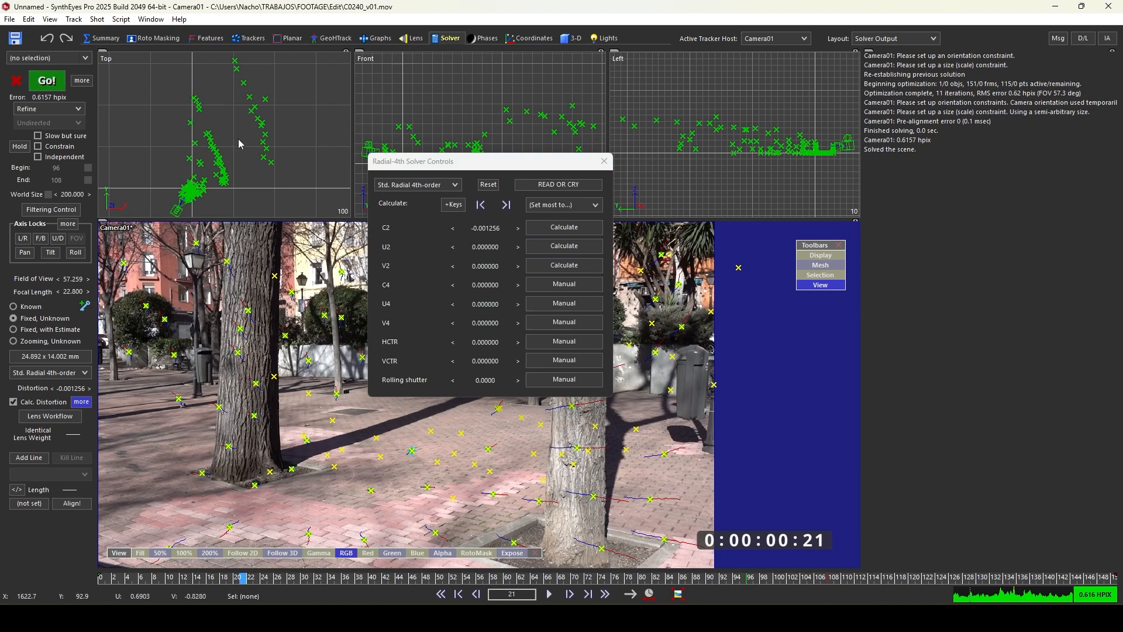
{"action": "left_click", "coordinate": [42, 91]}
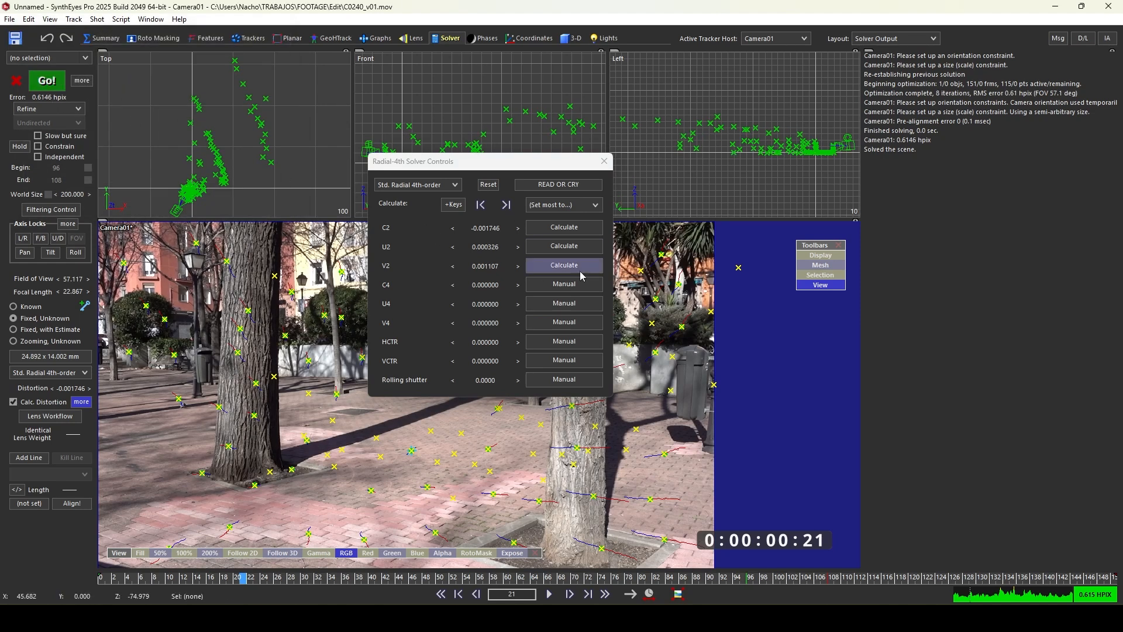
- Set the C4, U4 and V4 coefficients to Calculate, refine the solve and close the lens controls
{"action": "left_click", "coordinate": [565, 285]}
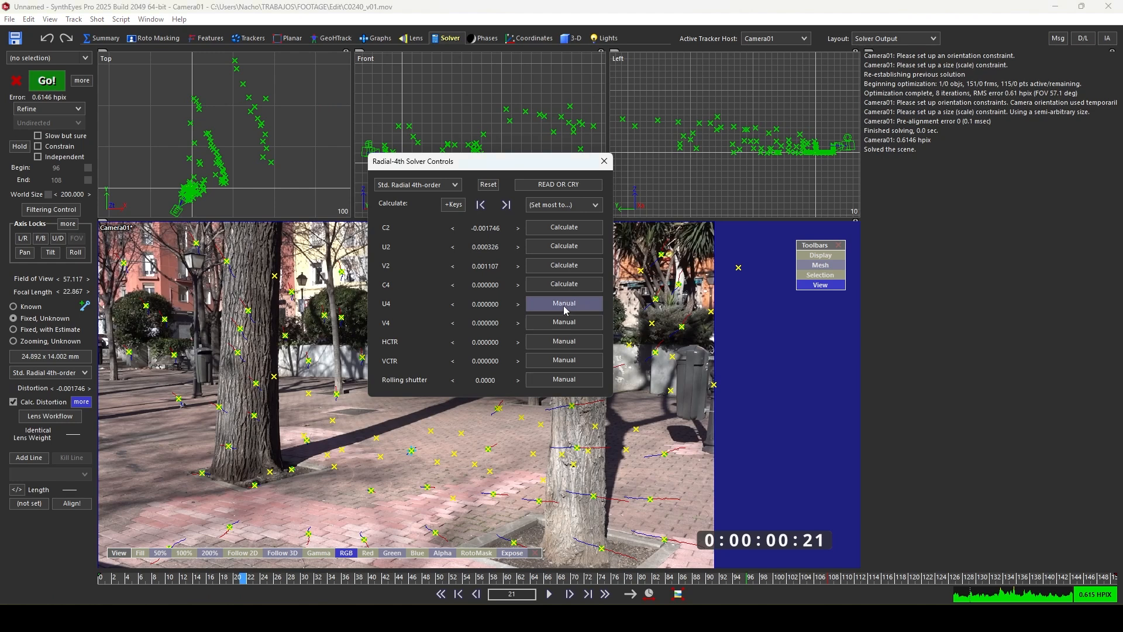
{"action": "left_click", "coordinate": [564, 304]}
{"action": "left_click", "coordinate": [565, 326]}
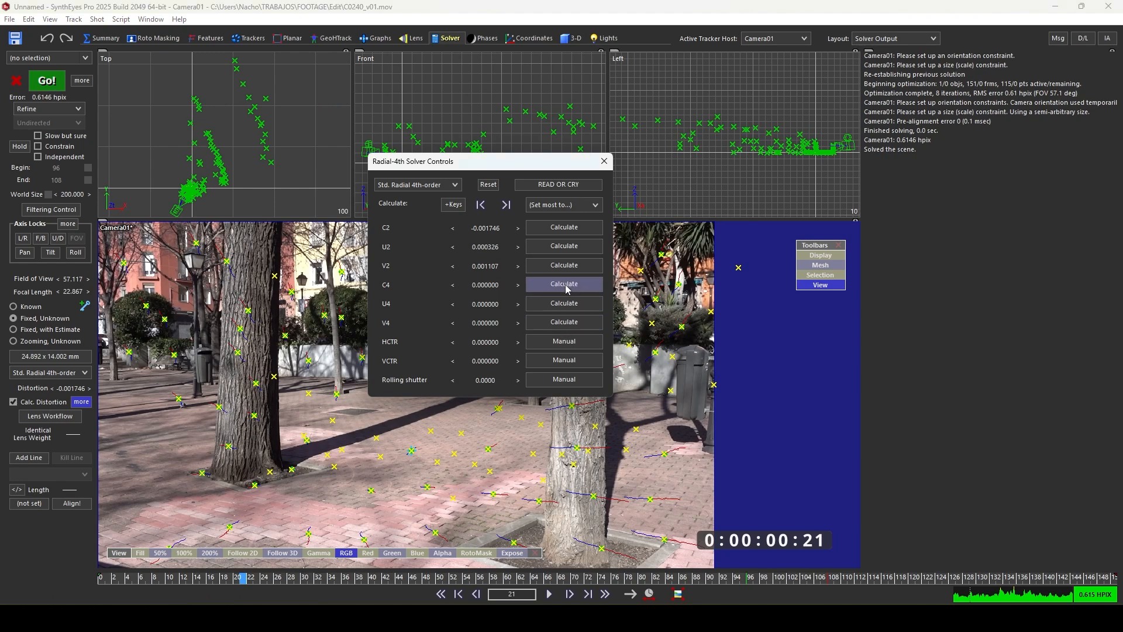
{"action": "left_click", "coordinate": [51, 88]}
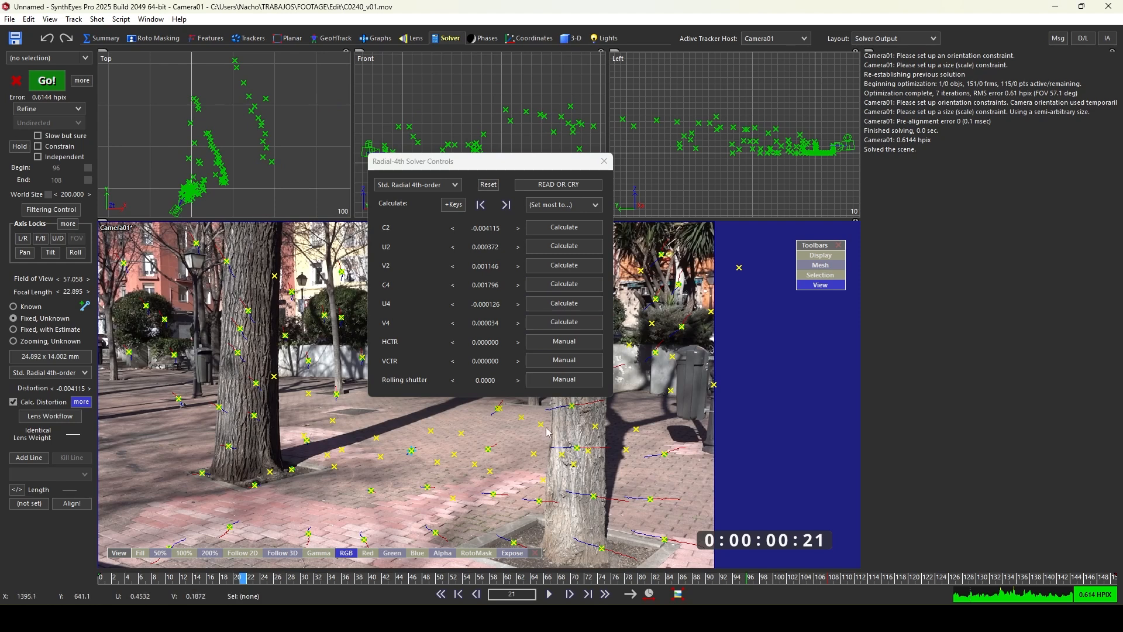
{"action": "left_click", "coordinate": [603, 166]}
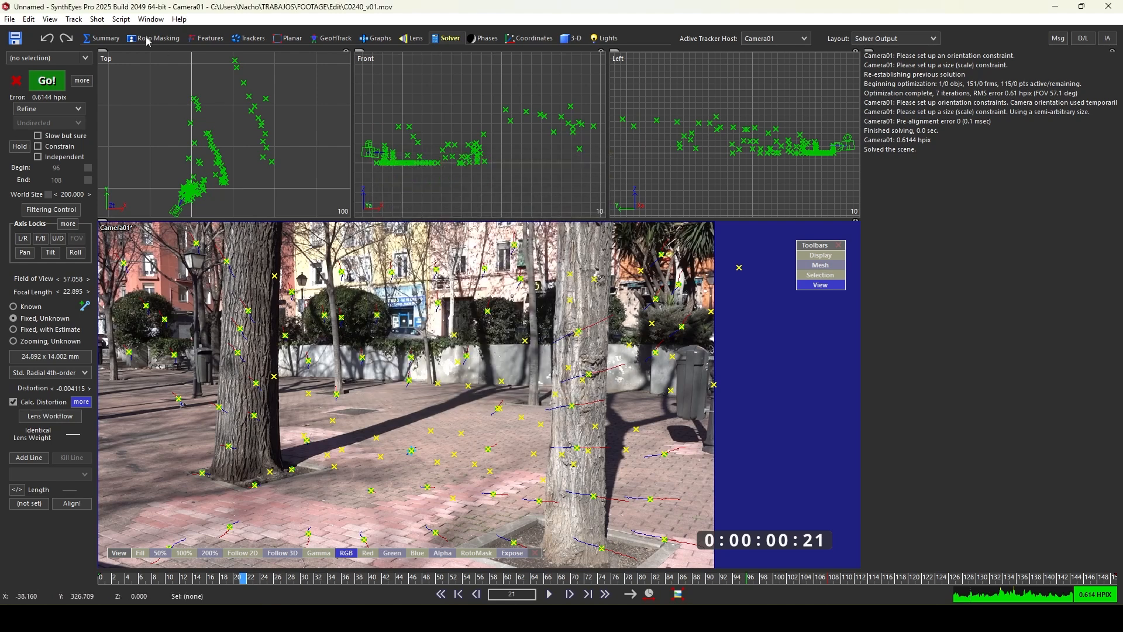
- Clean up trackers with the default thresholds and refine the solve
{"action": "left_click", "coordinate": [74, 20]}
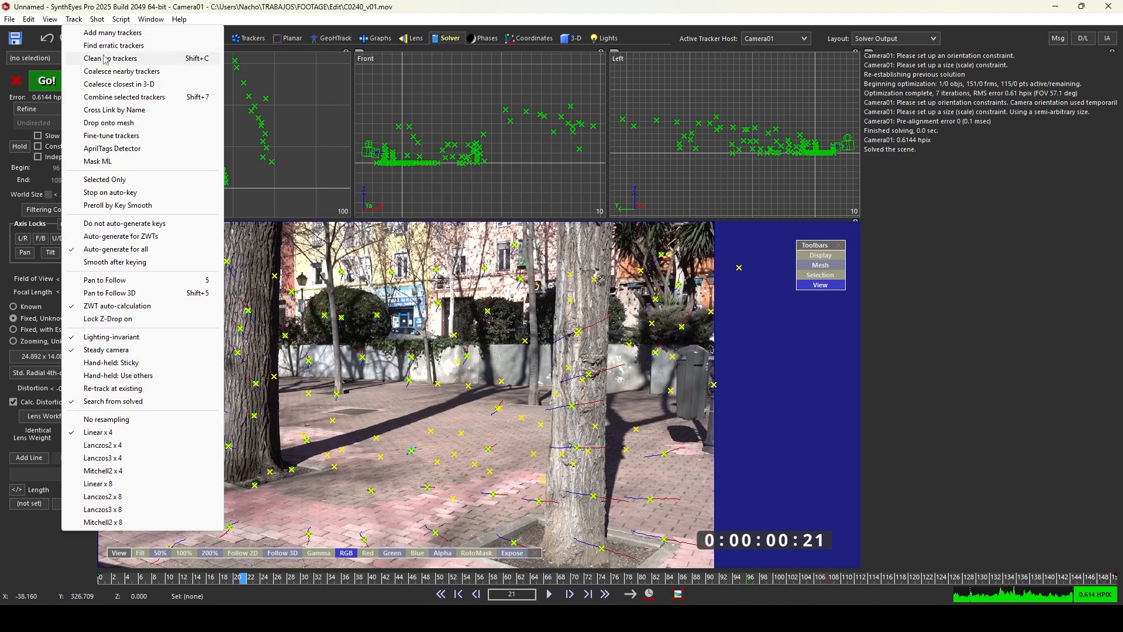
{"action": "left_click", "coordinate": [140, 58]}
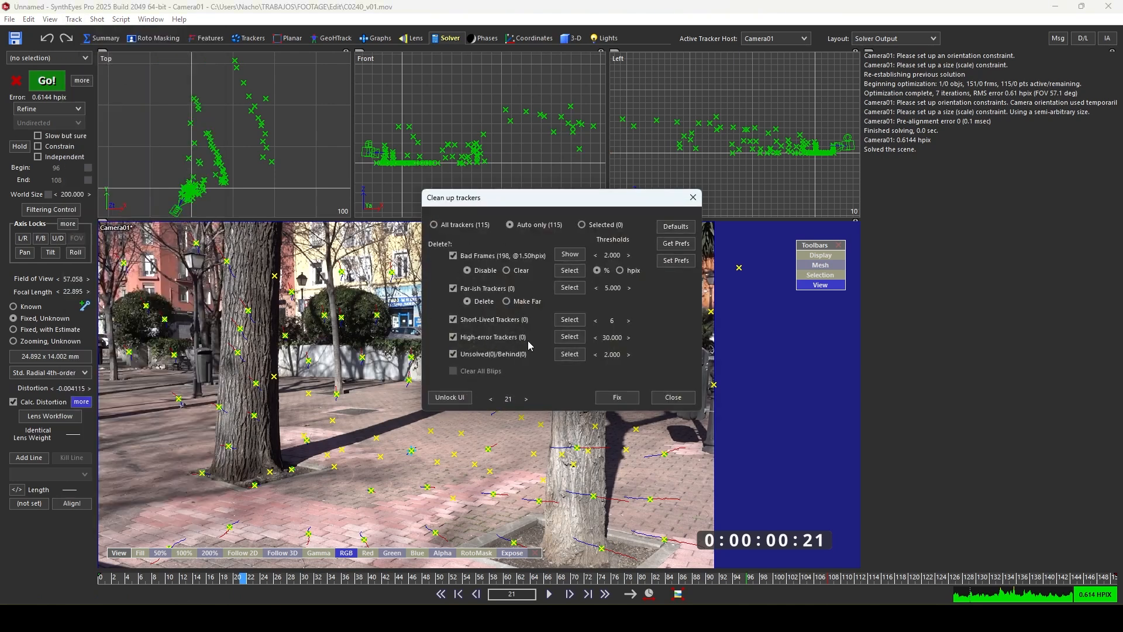
{"action": "left_click", "coordinate": [621, 398]}
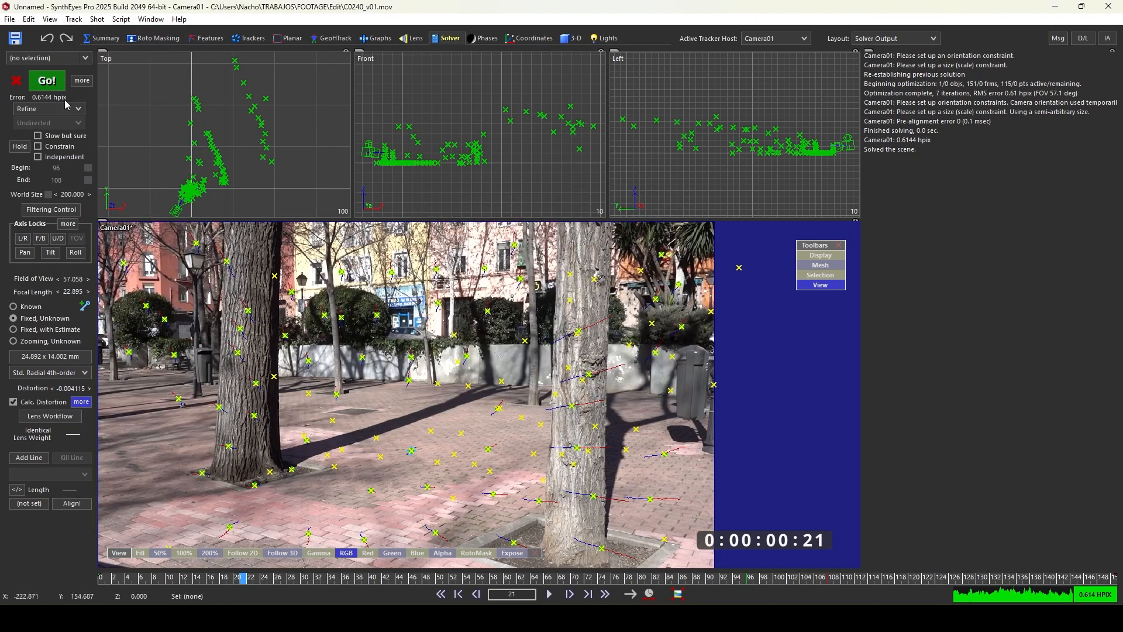
{"action": "left_click", "coordinate": [51, 84]}
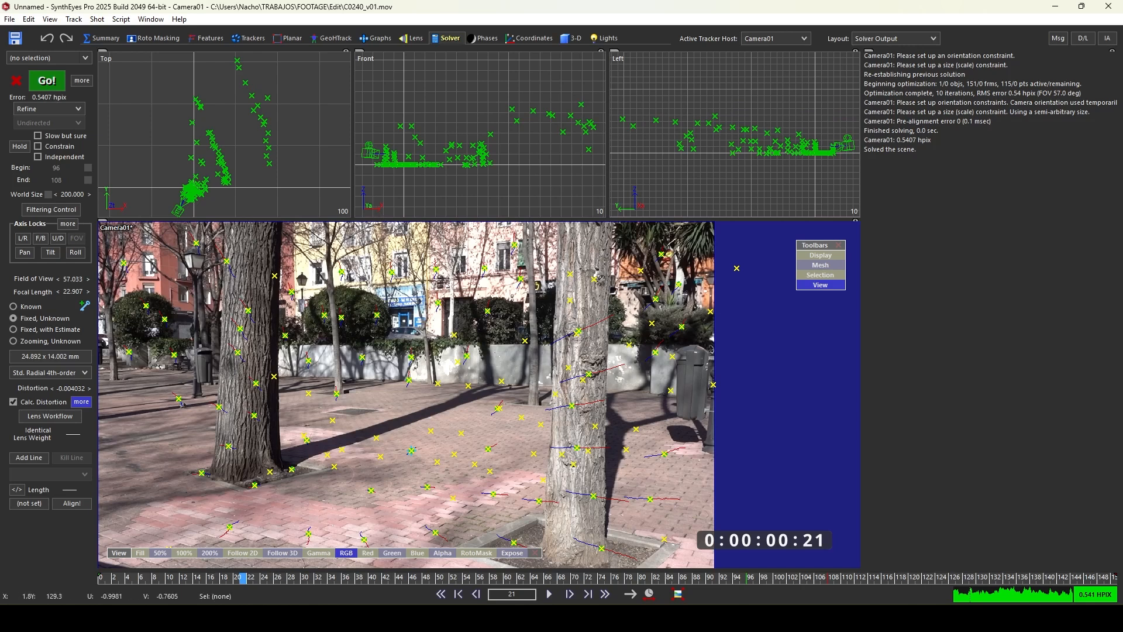
- Inspect the solved trackers in the Top view and the camera view
{"action": "mouse_move", "coordinate": [293, 77]}
{"action": "left_mouse_down"}
{"action": "mouse_move", "coordinate": [254, 94]}
{"action": "mouse_move", "coordinate": [269, 116]}
{"action": "left_mouse_up"}
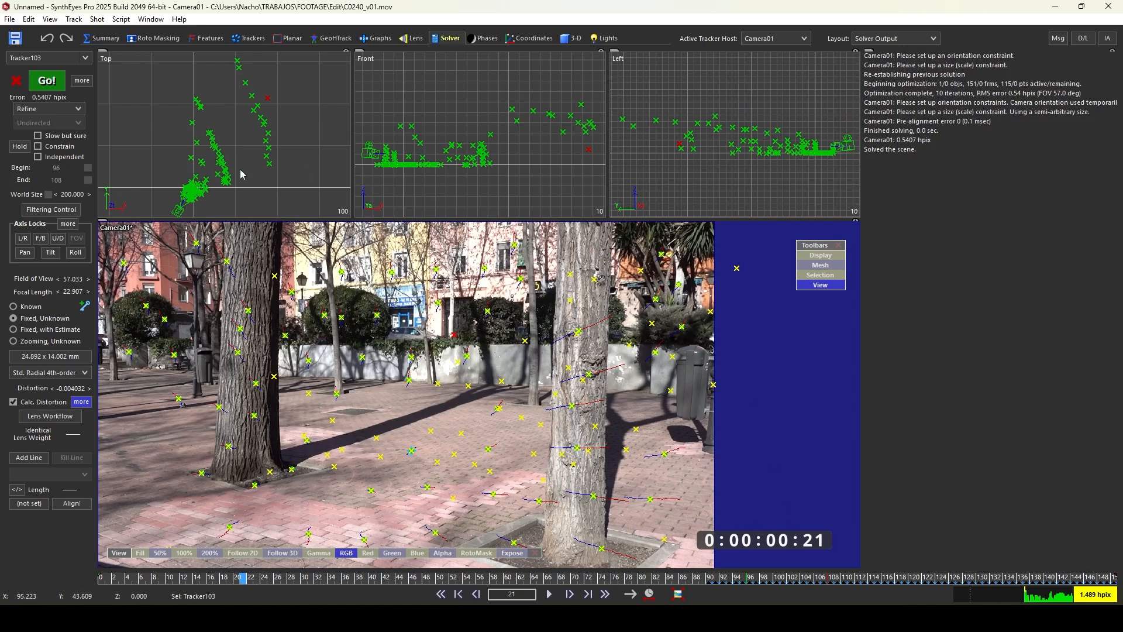
{"action": "left_click", "coordinate": [273, 119]}
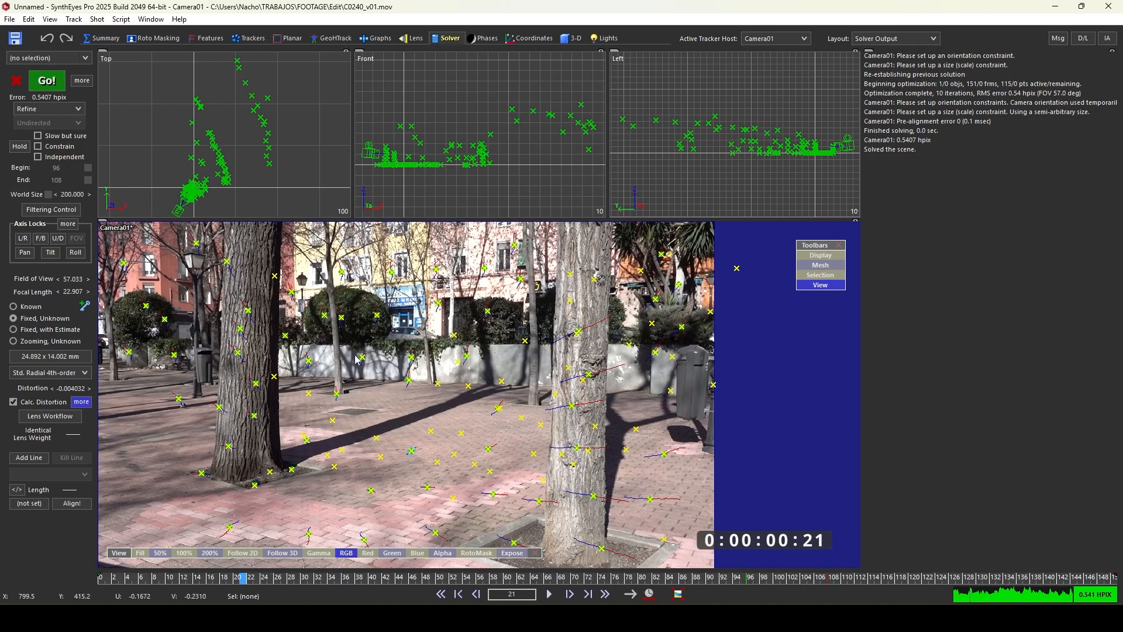
{"action": "scroll", "coordinate": [355, 355], "scroll_direction": "down", "scroll_amount": 2}
{"action": "scroll", "coordinate": [401, 356], "scroll_direction": "up", "scroll_amount": 1}
{"action": "middle_click_drag", "start_coordinate": [493, 322], "coordinate": [542, 313]}
{"action": "scroll", "coordinate": [454, 301], "scroll_direction": "up", "scroll_amount": 1}
{"action": "scroll", "coordinate": [381, 313], "scroll_direction": "down", "scroll_amount": 1}
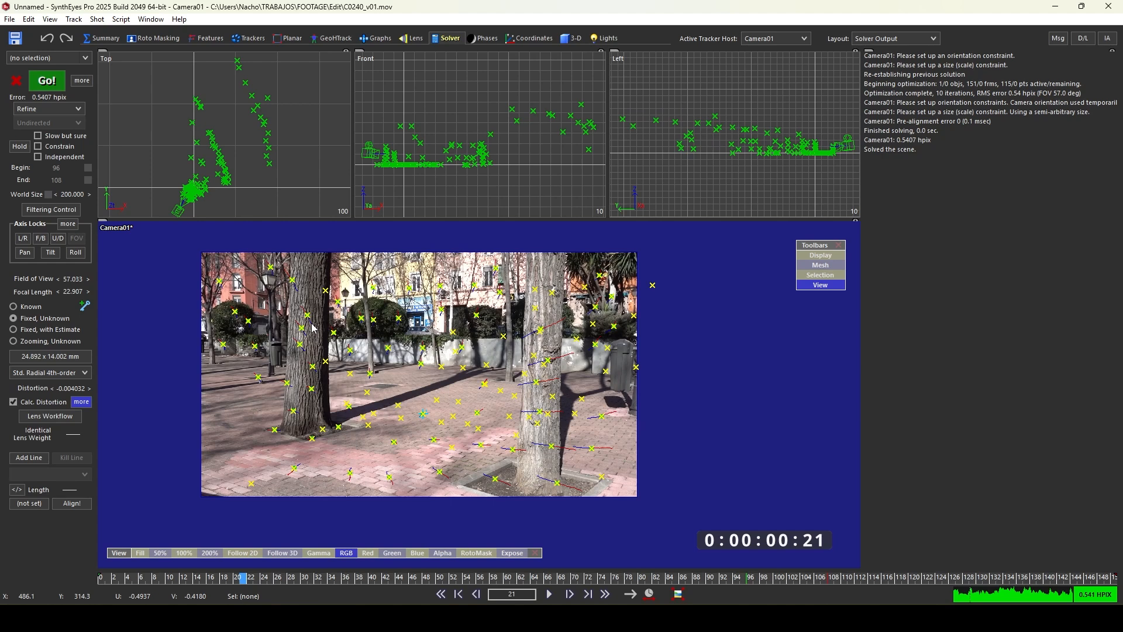
{"action": "scroll", "coordinate": [313, 328], "scroll_direction": "up", "scroll_amount": 2}
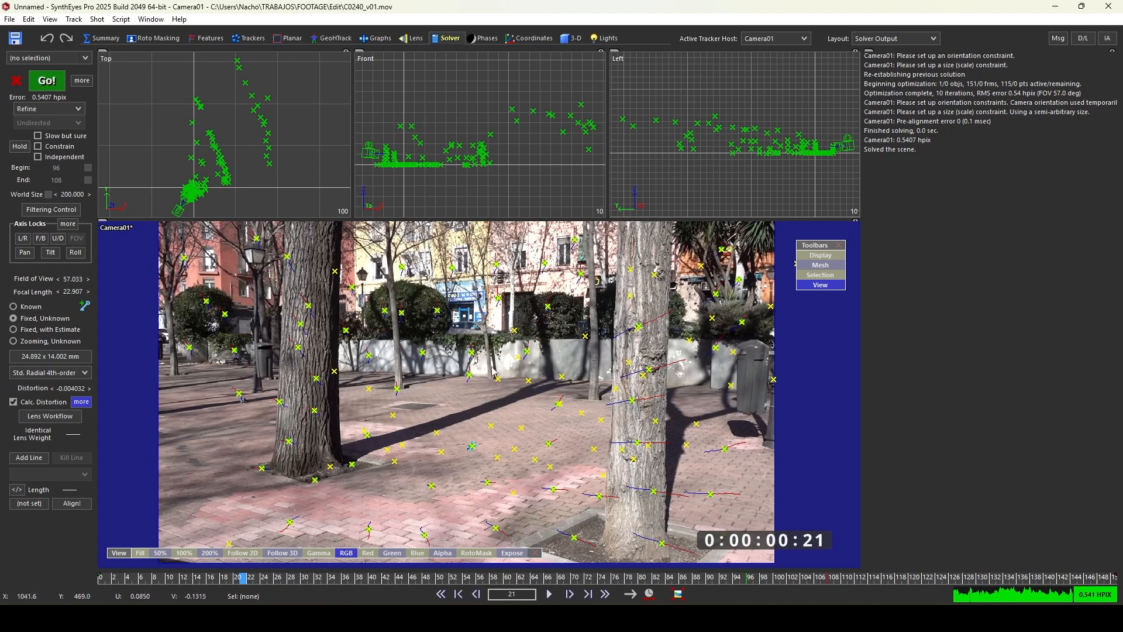
{"action": "scroll", "coordinate": [478, 337], "scroll_direction": "down", "scroll_amount": 1}
{"action": "middle_click_drag", "start_coordinate": [480, 335], "coordinate": [452, 333]}
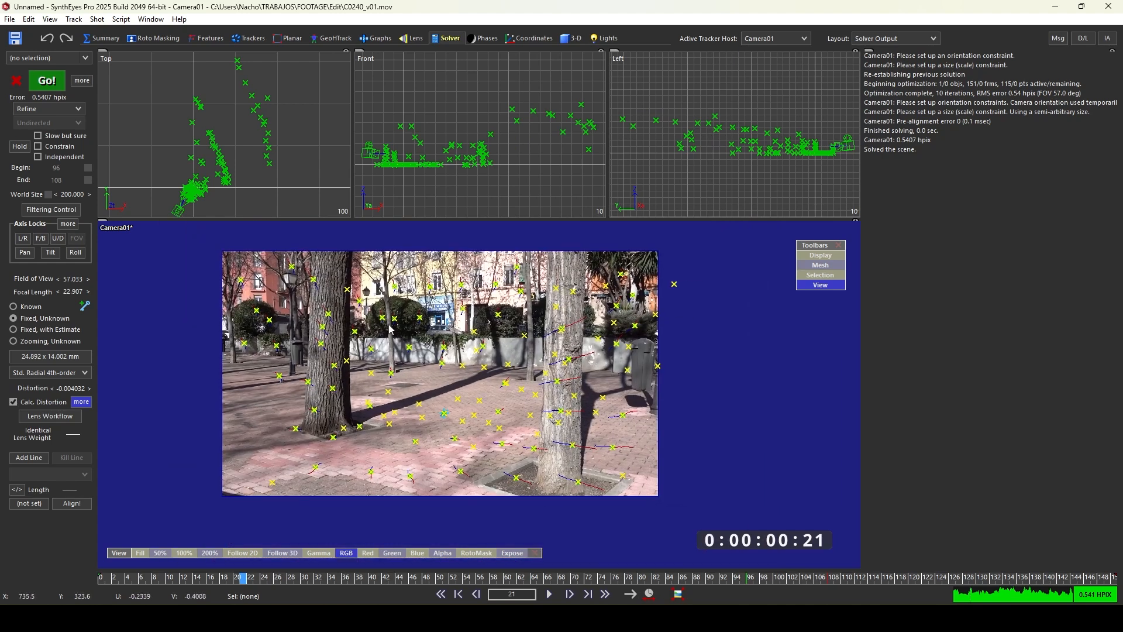
- Run the Lens Workflow with the Redistorted(2) final output to undistort the footage
{"action": "scroll", "coordinate": [295, 362], "scroll_direction": "up", "scroll_amount": 2}
{"action": "scroll", "coordinate": [310, 336], "scroll_direction": "down", "scroll_amount": 1}
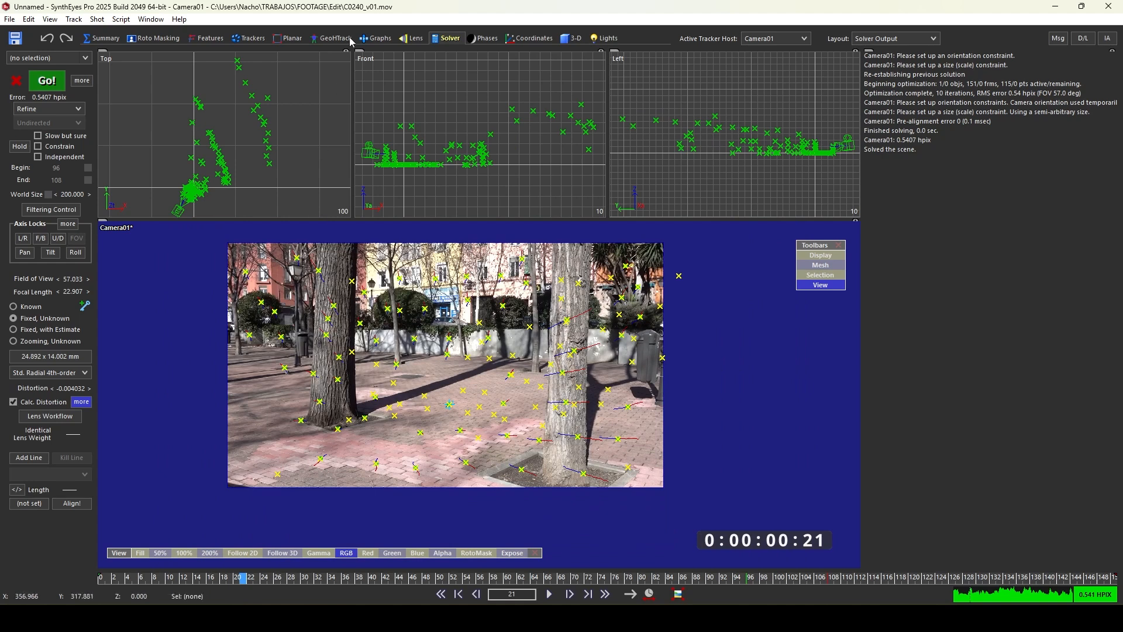
{"action": "left_click", "coordinate": [413, 39]}
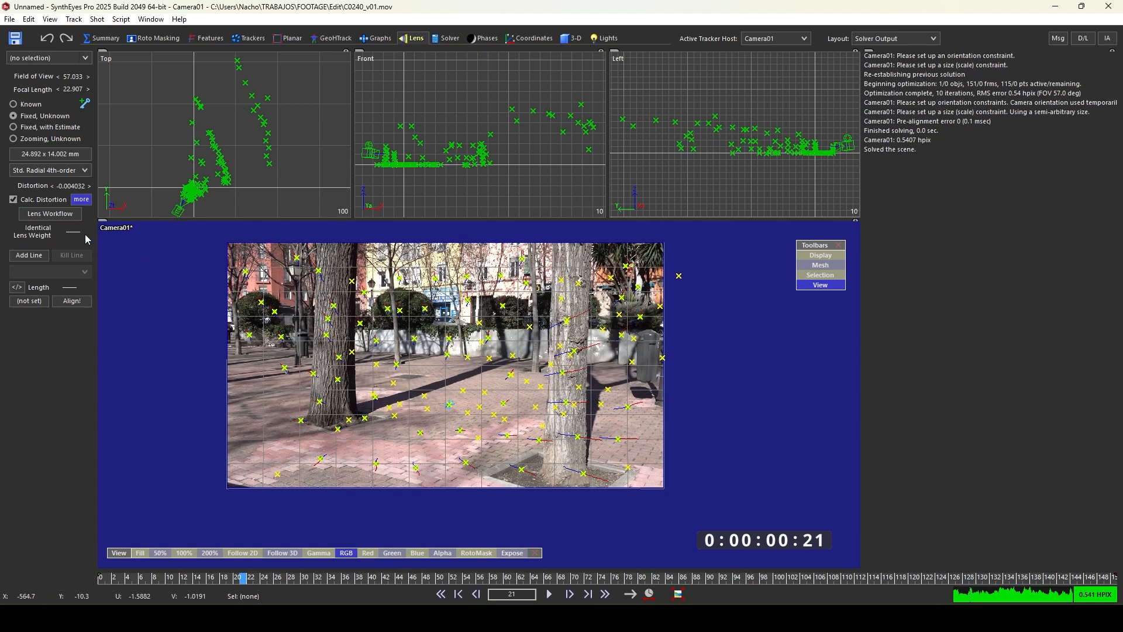
{"action": "left_click", "coordinate": [50, 214]}
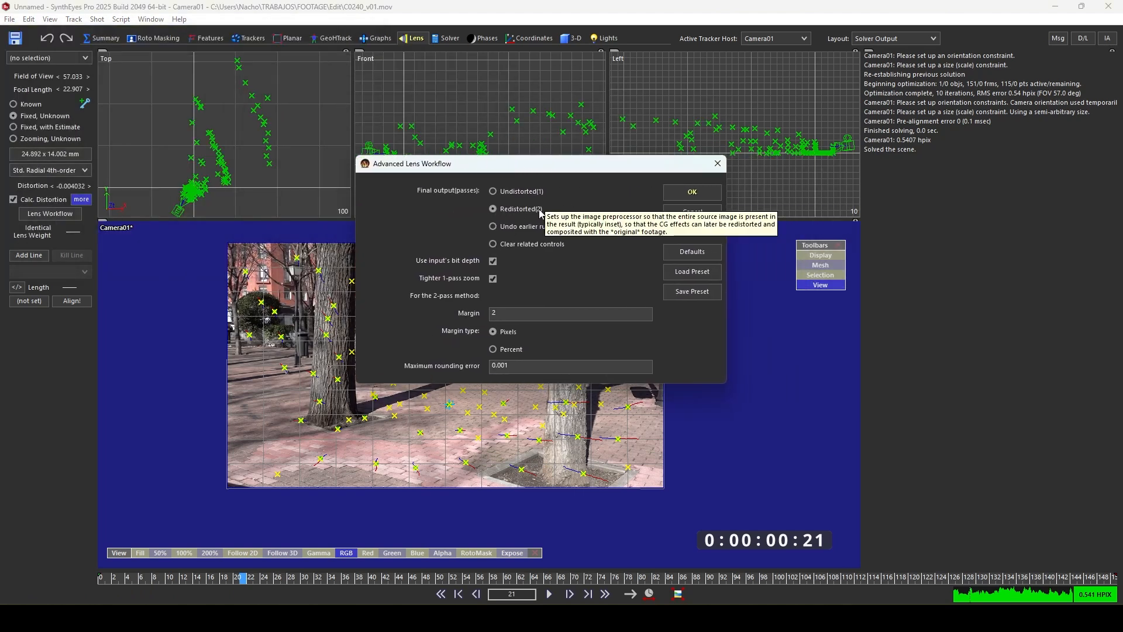
{"action": "left_click", "coordinate": [692, 193]}
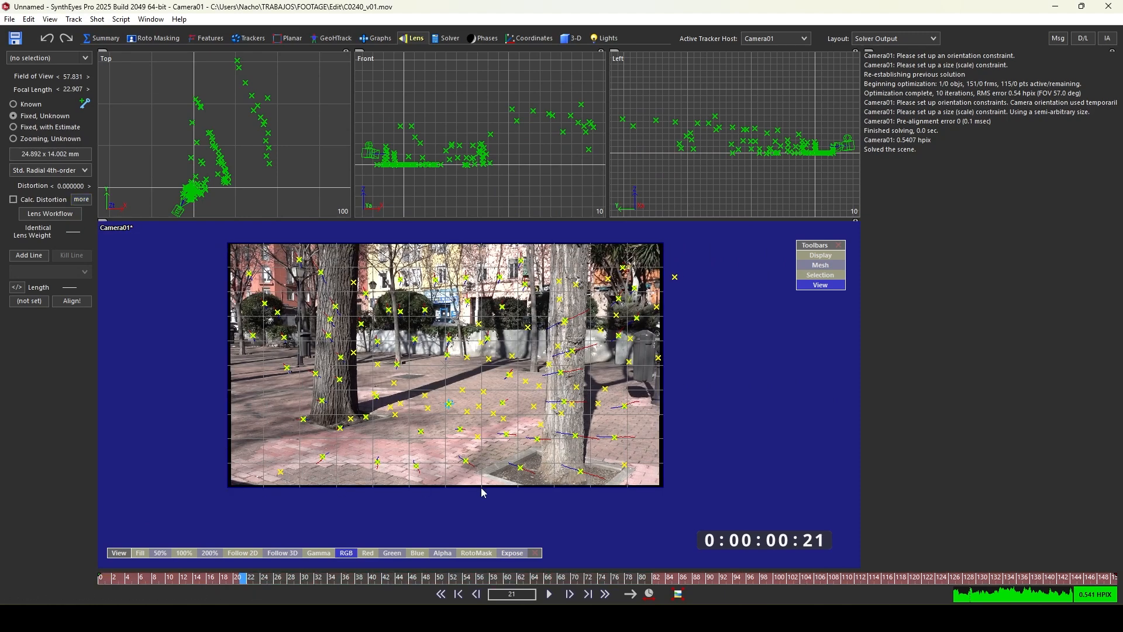
- Scrub through the clip and inspect the Adv. Lens distortion coefficients in the Image Preprocessor
{"action": "left_click_drag", "start_coordinate": [236, 572], "coordinate": [562, 561]}
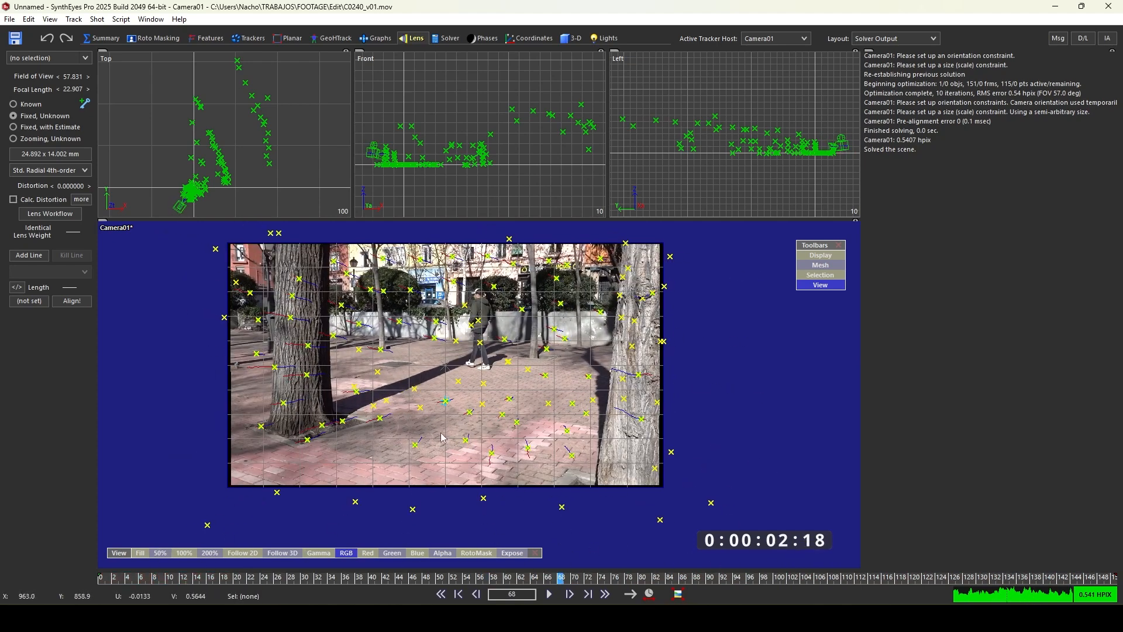
{"action": "key", "text": "p"}
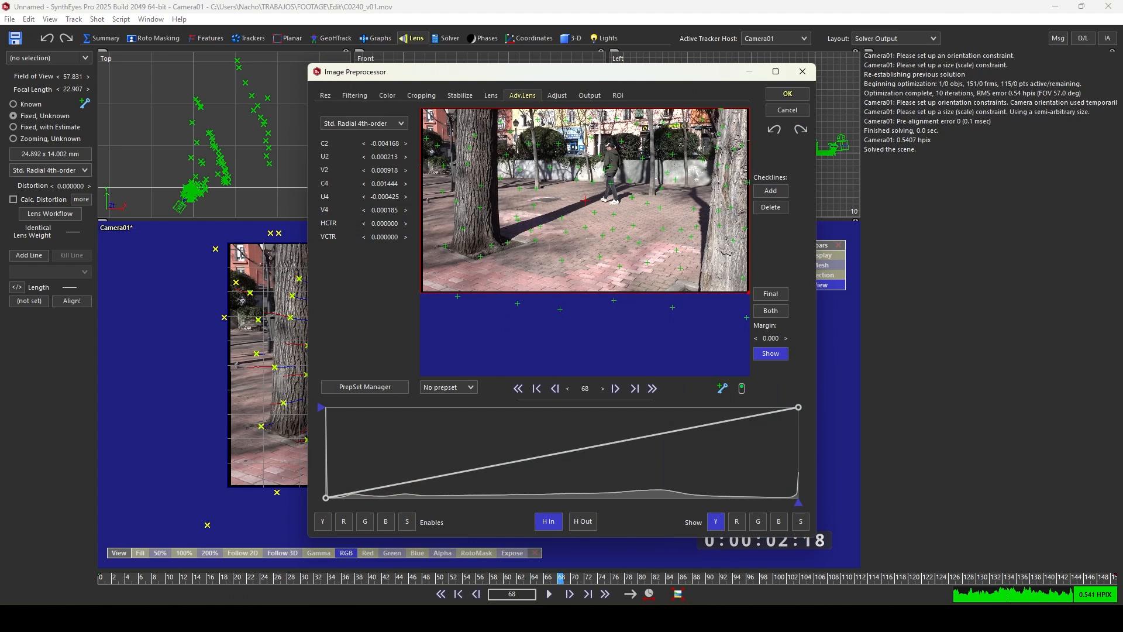
{"action": "key", "text": "Escape"}
{"action": "left_click", "coordinate": [94, 19]}
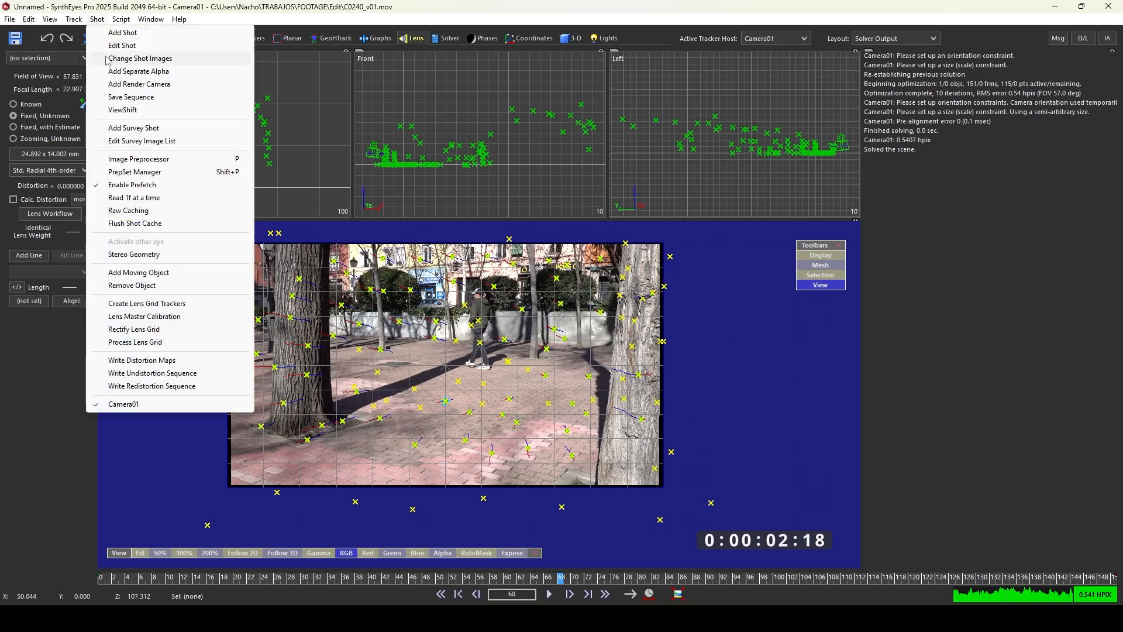
{"action": "left_click", "coordinate": [157, 161]}
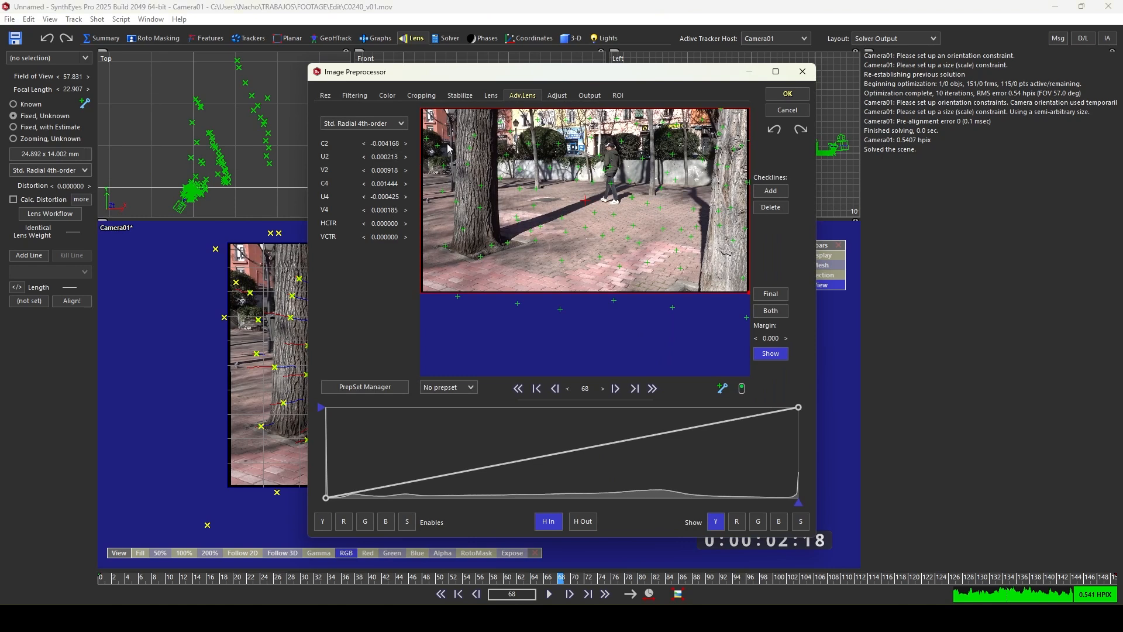
{"action": "left_click", "coordinate": [772, 99]}
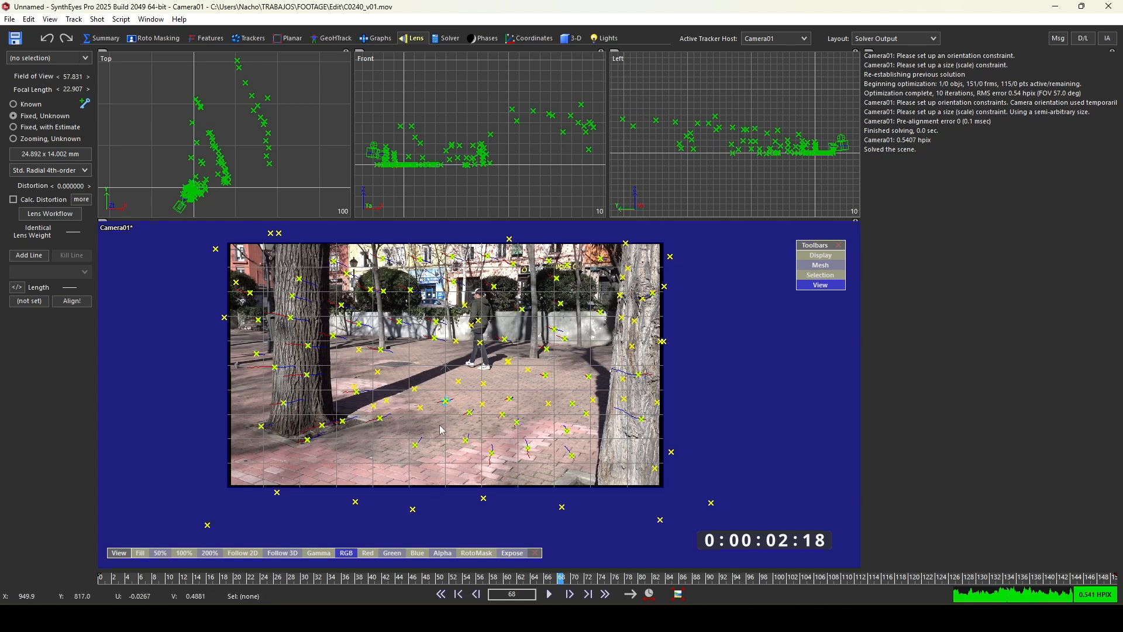
{"action": "left_click_drag", "start_coordinate": [556, 578], "coordinate": [644, 544]}
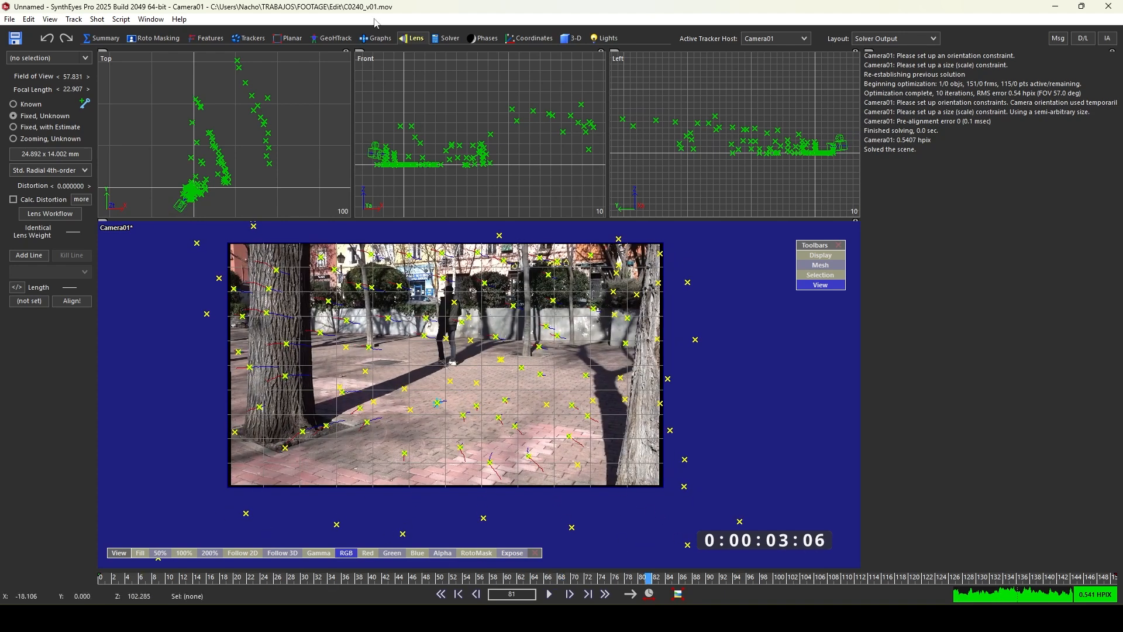
- Create a ground plane about 108 by 107 units in the Top view near the camera path
{"action": "left_click", "coordinate": [571, 39]}
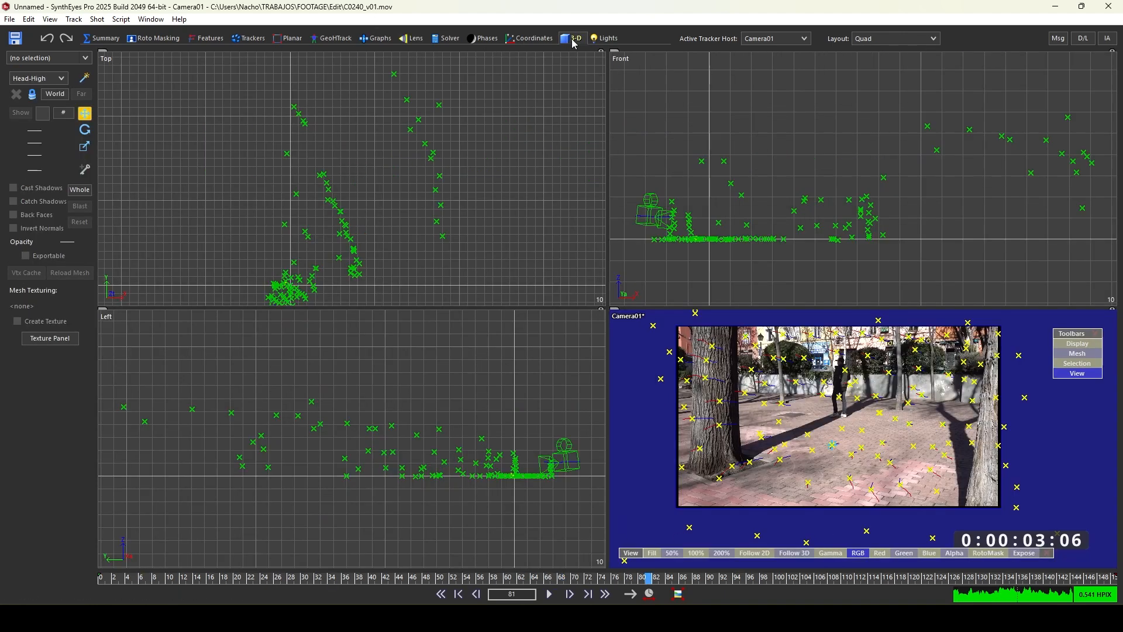
{"action": "scroll", "coordinate": [383, 229], "scroll_direction": "down", "scroll_amount": 1}
{"action": "scroll", "coordinate": [361, 271], "scroll_direction": "up", "scroll_amount": 2}
{"action": "middle_click_drag", "start_coordinate": [311, 197], "coordinate": [262, 166]}
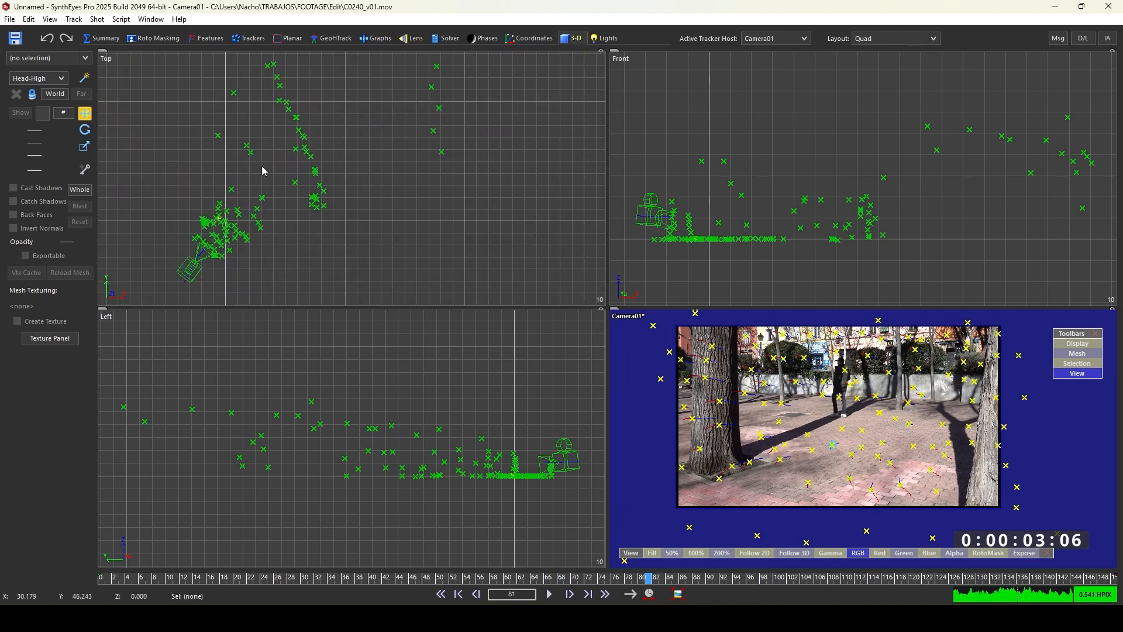
{"action": "left_click", "coordinate": [53, 79]}
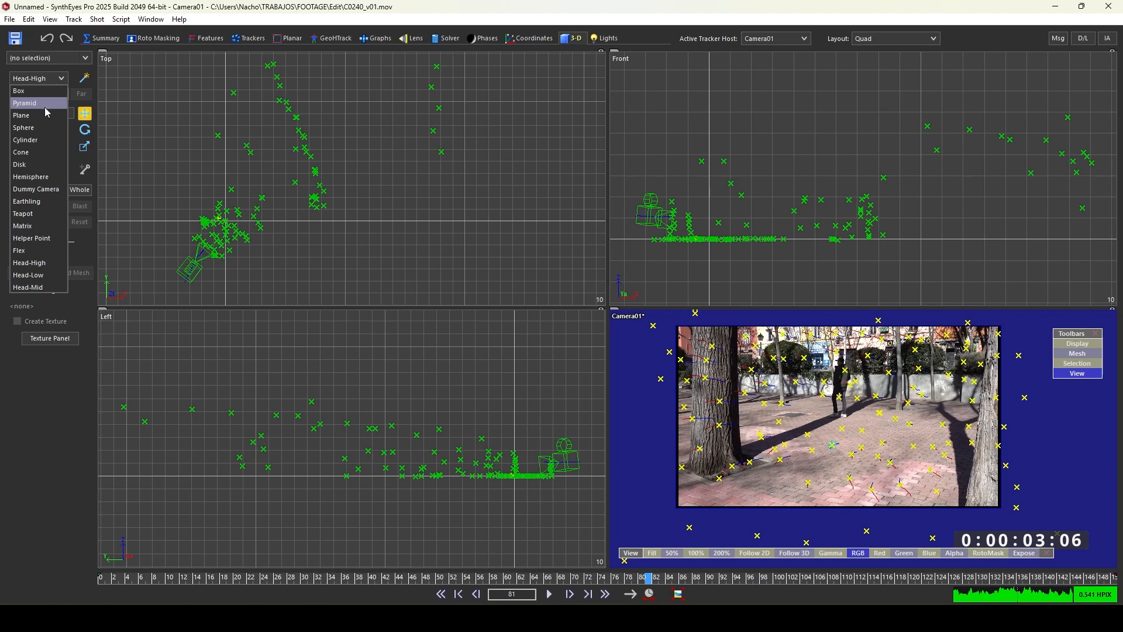
{"action": "left_click", "coordinate": [24, 116]}
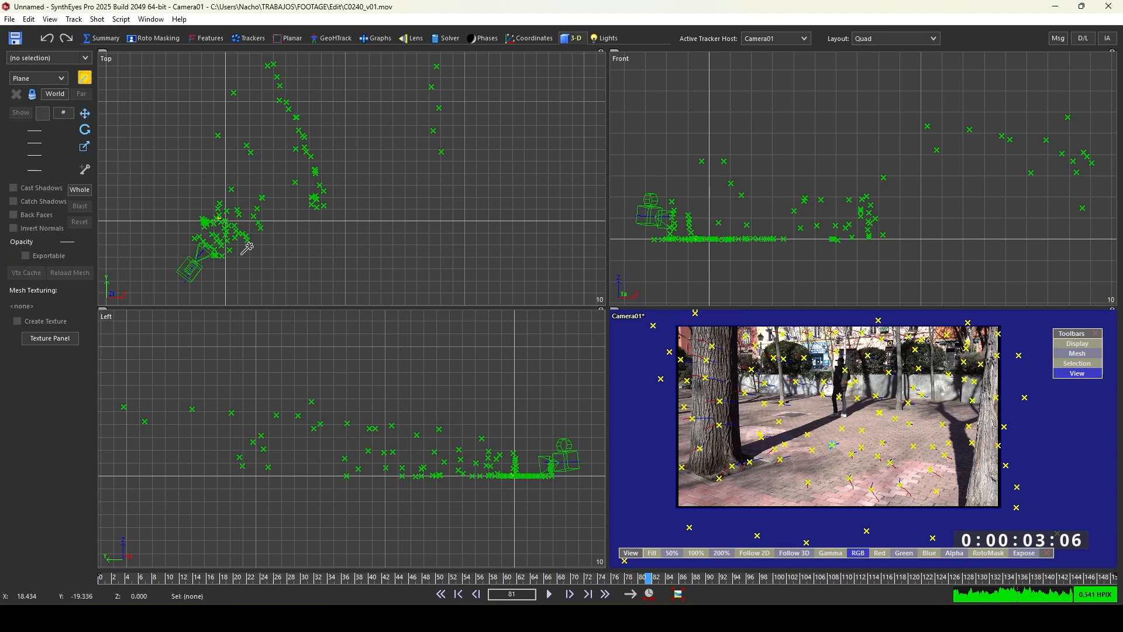
{"action": "left_click_drag", "start_coordinate": [217, 212], "coordinate": [345, 88]}
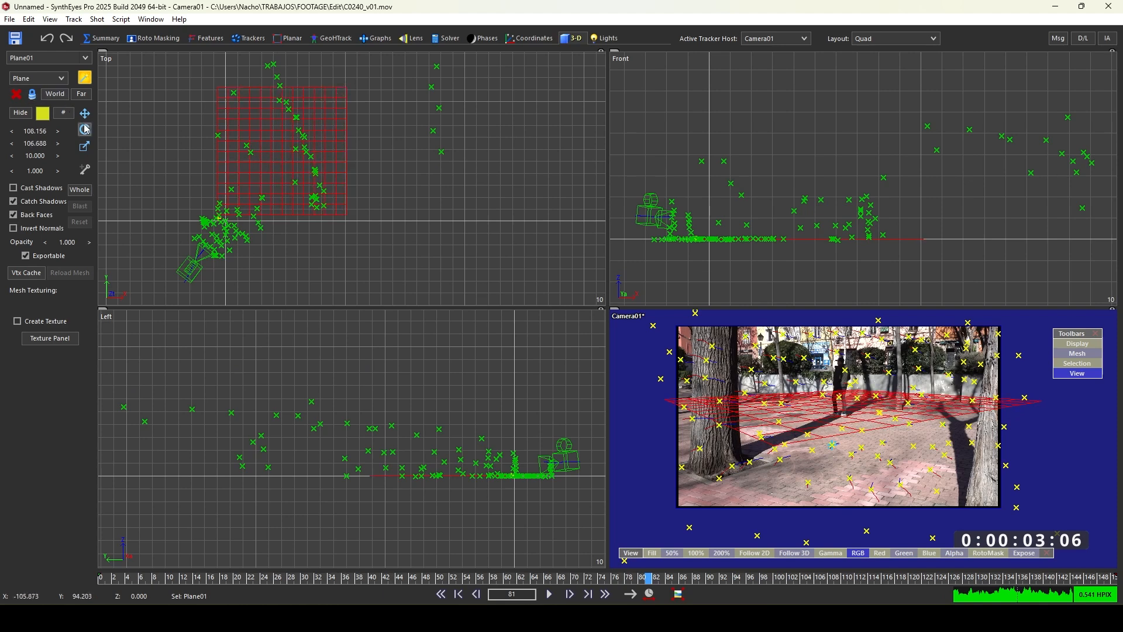
- Move the plane under the trackers and rotate it 27 degrees to align with the ground
{"action": "left_click", "coordinate": [85, 114]}
{"action": "left_click_drag", "start_coordinate": [257, 158], "coordinate": [210, 186]}
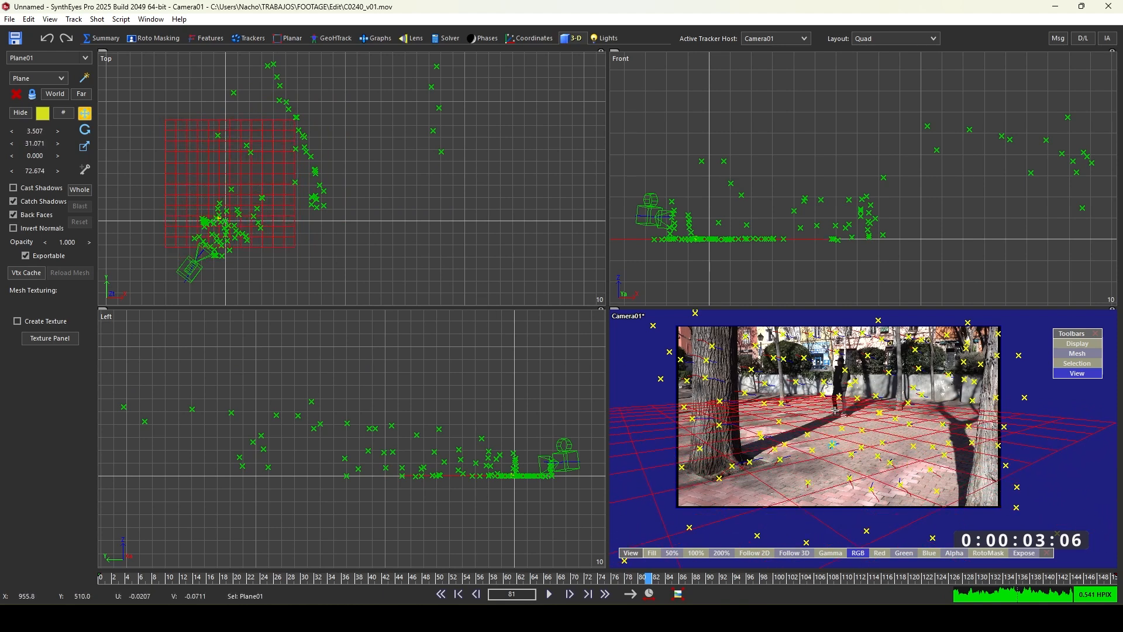
{"action": "left_click", "coordinate": [228, 189]}
{"action": "left_click", "coordinate": [85, 130]}
{"action": "left_click_drag", "start_coordinate": [291, 226], "coordinate": [369, 180]}
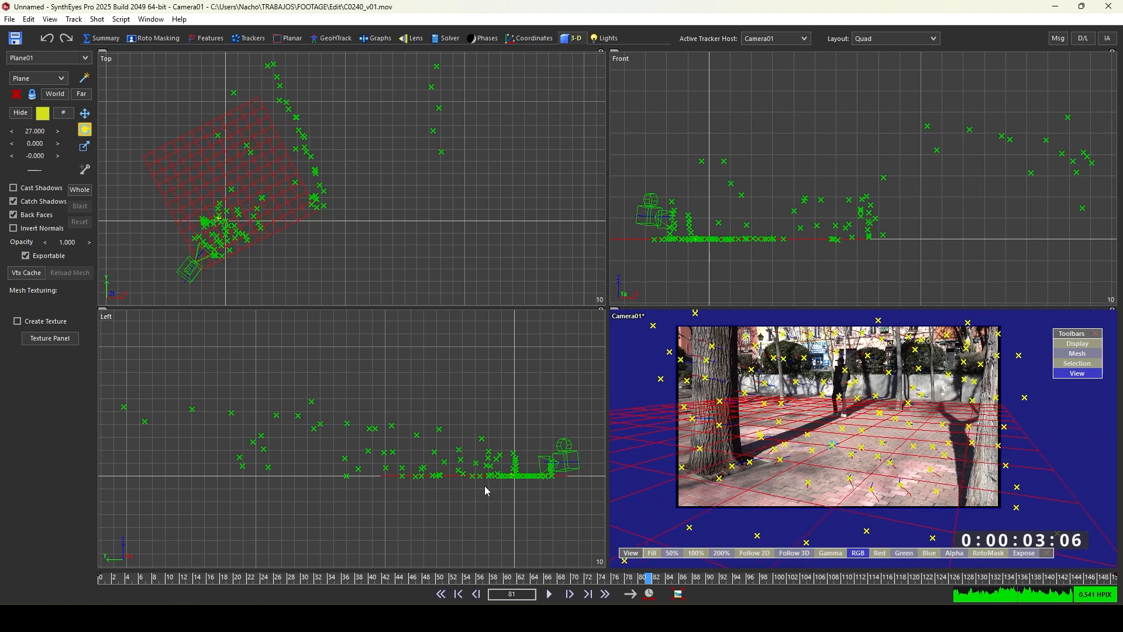
- Go to frame 8 and create a cylinder about 3.5 wide and 25 tall at the near tree in the Top view
{"action": "scroll", "coordinate": [525, 480], "scroll_direction": "up", "scroll_amount": 3}
{"action": "scroll", "coordinate": [521, 481], "scroll_direction": "up", "scroll_amount": 3}
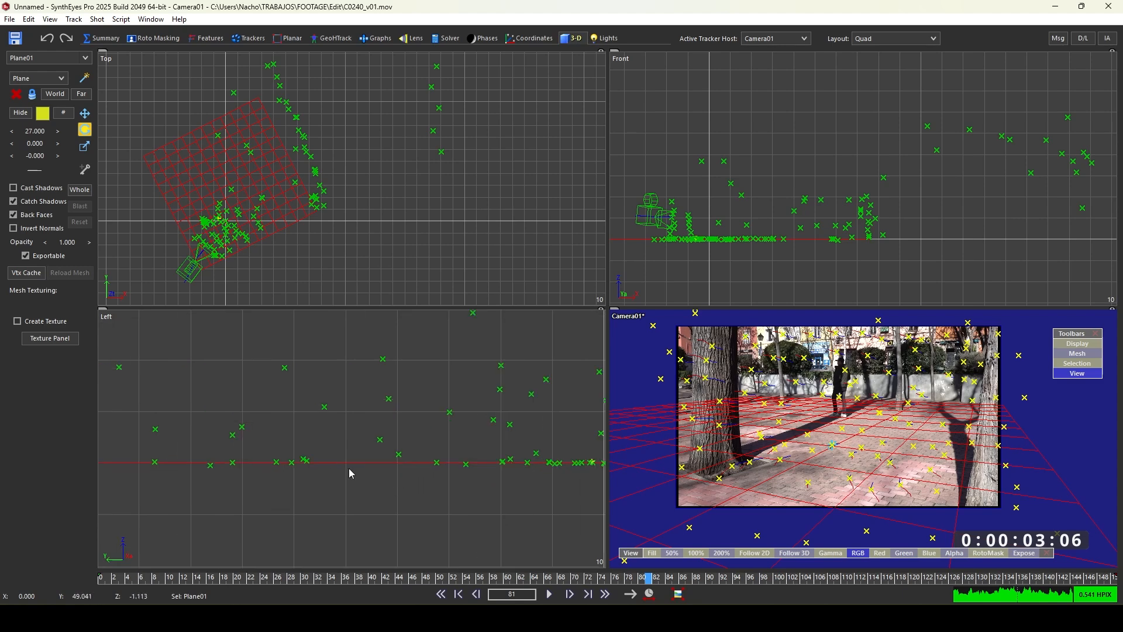
{"action": "scroll", "coordinate": [508, 471], "scroll_direction": "down", "scroll_amount": 5}
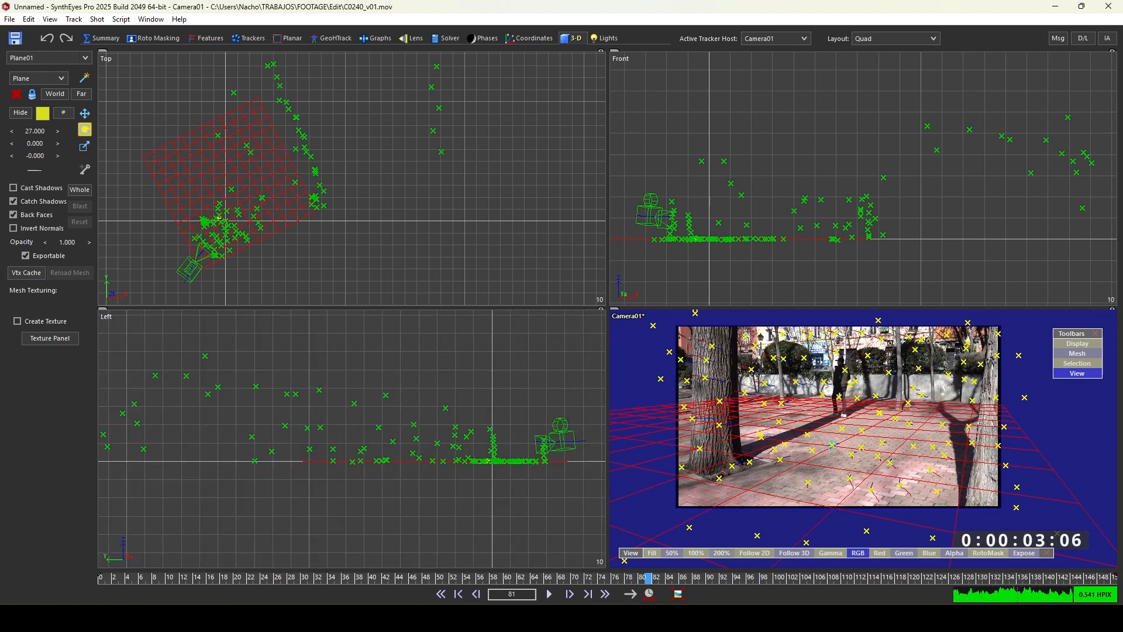
{"action": "left_click_drag", "start_coordinate": [651, 582], "coordinate": [216, 492]}
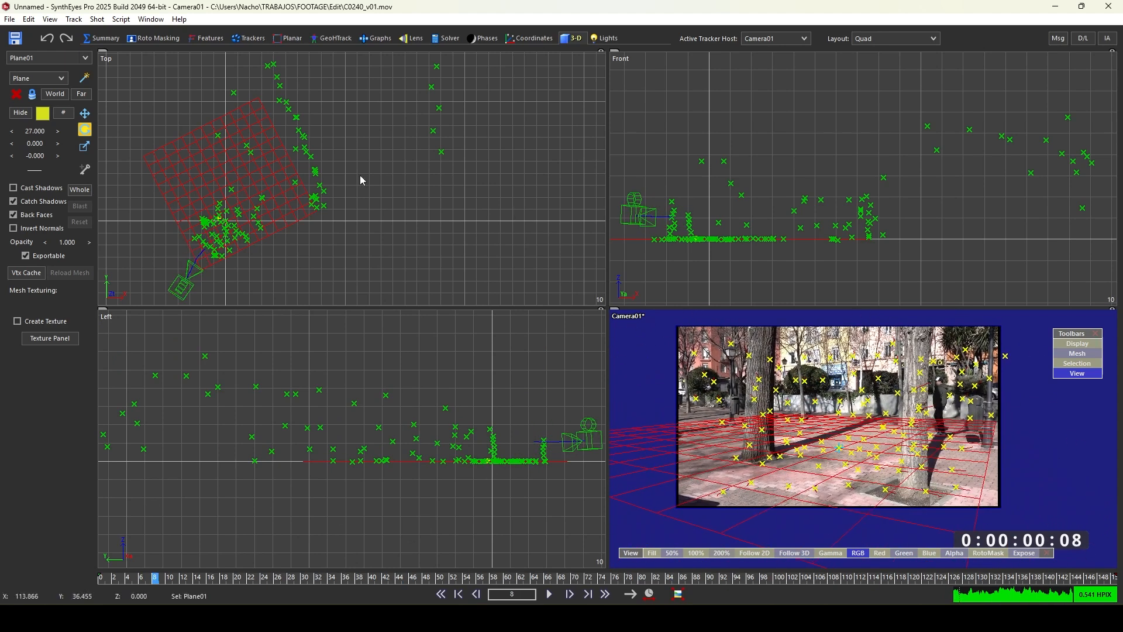
{"action": "scroll", "coordinate": [538, 458], "scroll_direction": "up", "scroll_amount": 3}
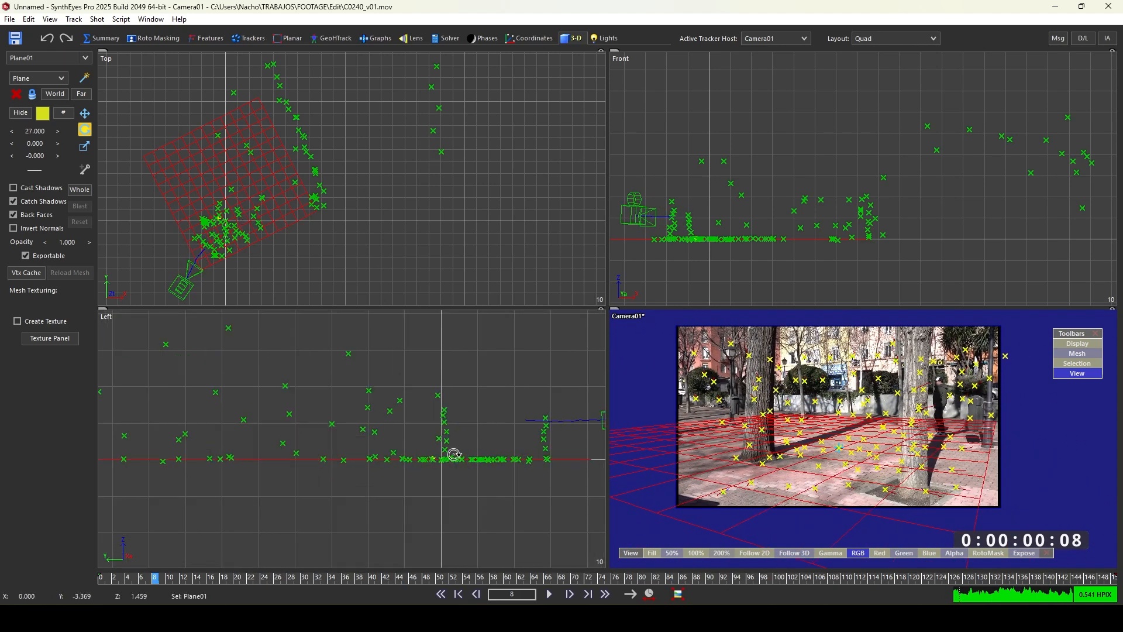
{"action": "scroll", "coordinate": [449, 451], "scroll_direction": "up", "scroll_amount": 1}
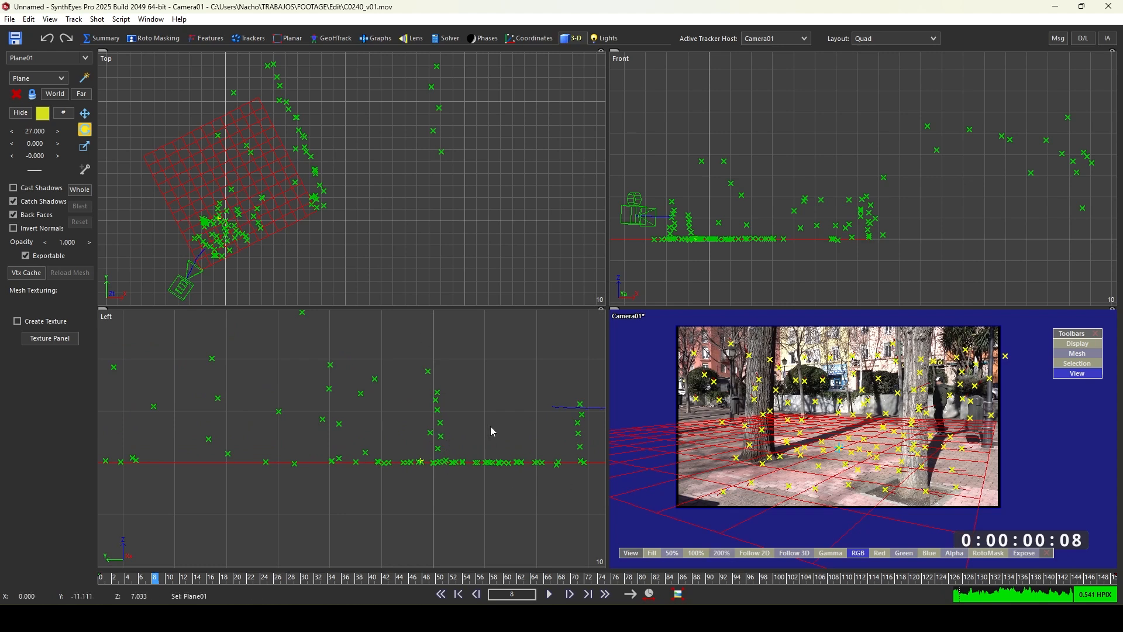
{"action": "left_click", "coordinate": [50, 78]}
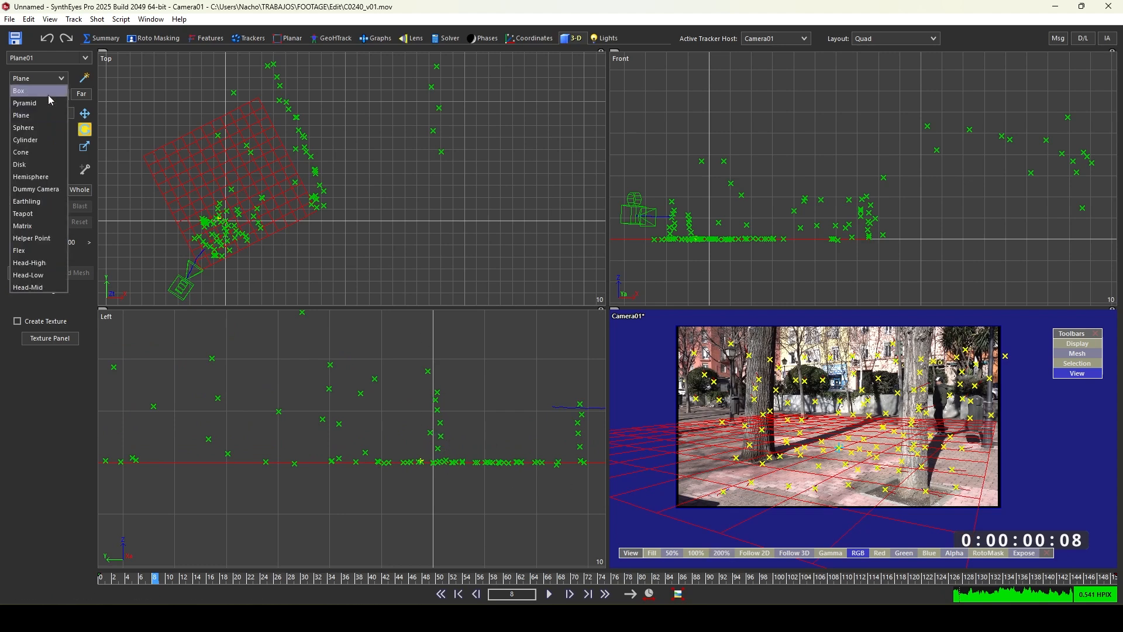
{"action": "left_click", "coordinate": [26, 139]}
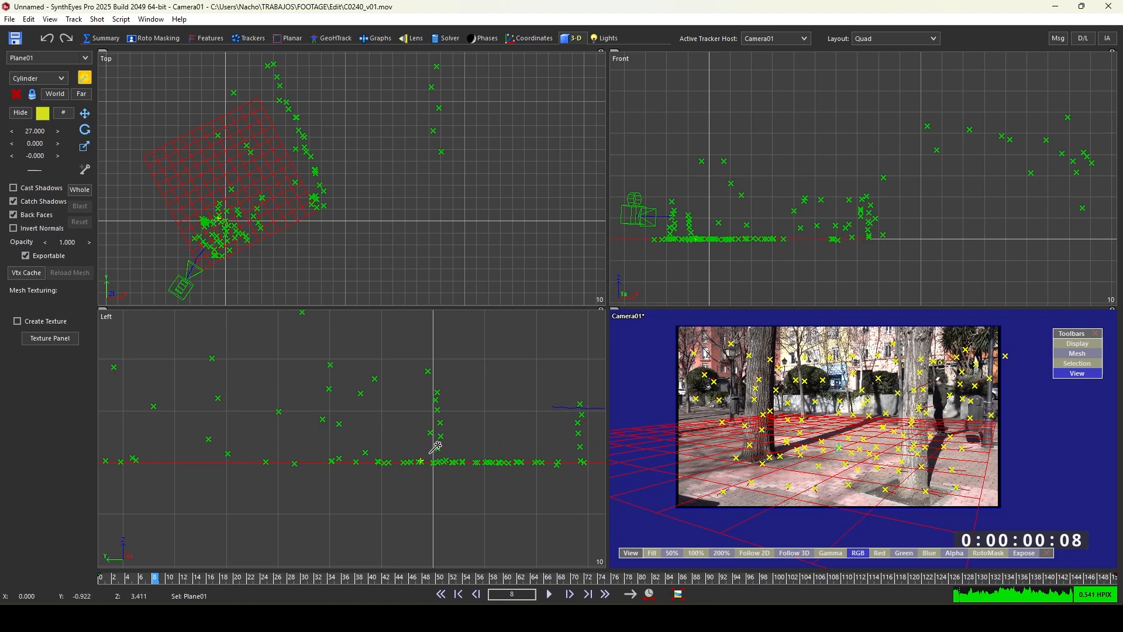
{"action": "scroll", "coordinate": [237, 221], "scroll_direction": "up", "scroll_amount": 2}
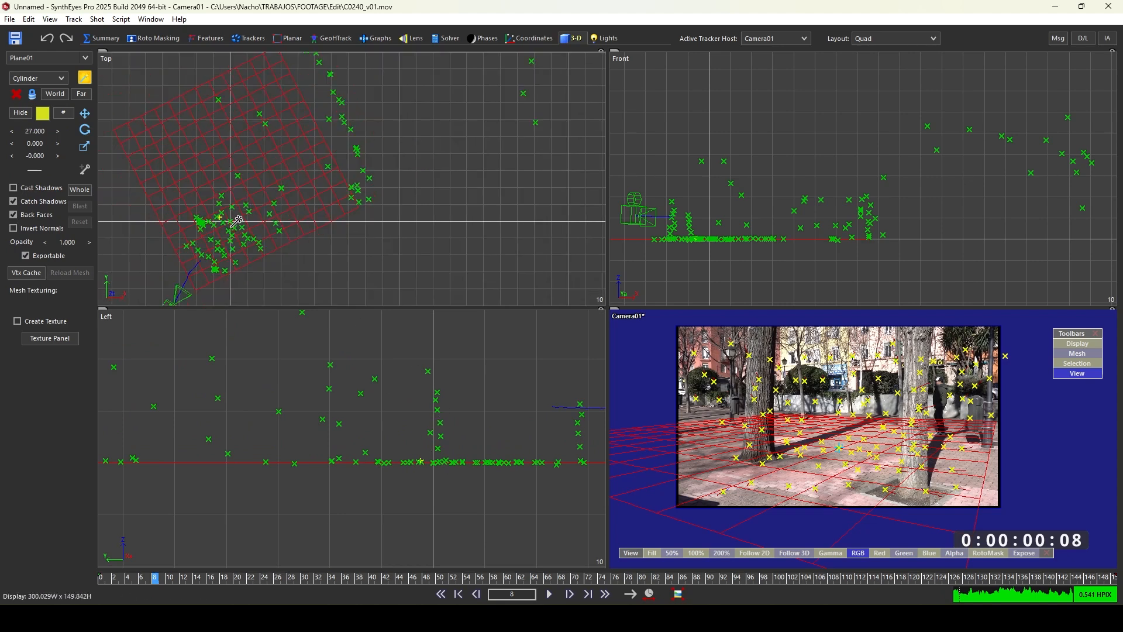
{"action": "left_click_drag", "start_coordinate": [198, 227], "coordinate": [178, 174]}
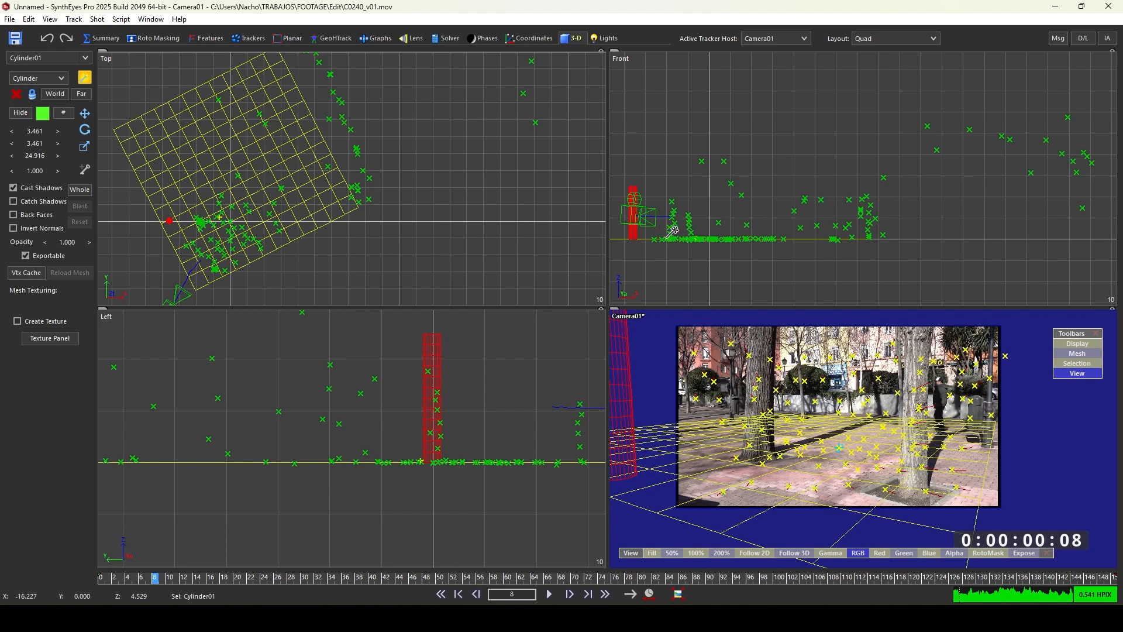
- Move the cylinder onto the tree trunk in the Front view
{"action": "left_click", "coordinate": [84, 112]}
{"action": "left_click_drag", "start_coordinate": [632, 235], "coordinate": [671, 257]}
{"action": "scroll", "coordinate": [674, 236], "scroll_direction": "up", "scroll_amount": 4}
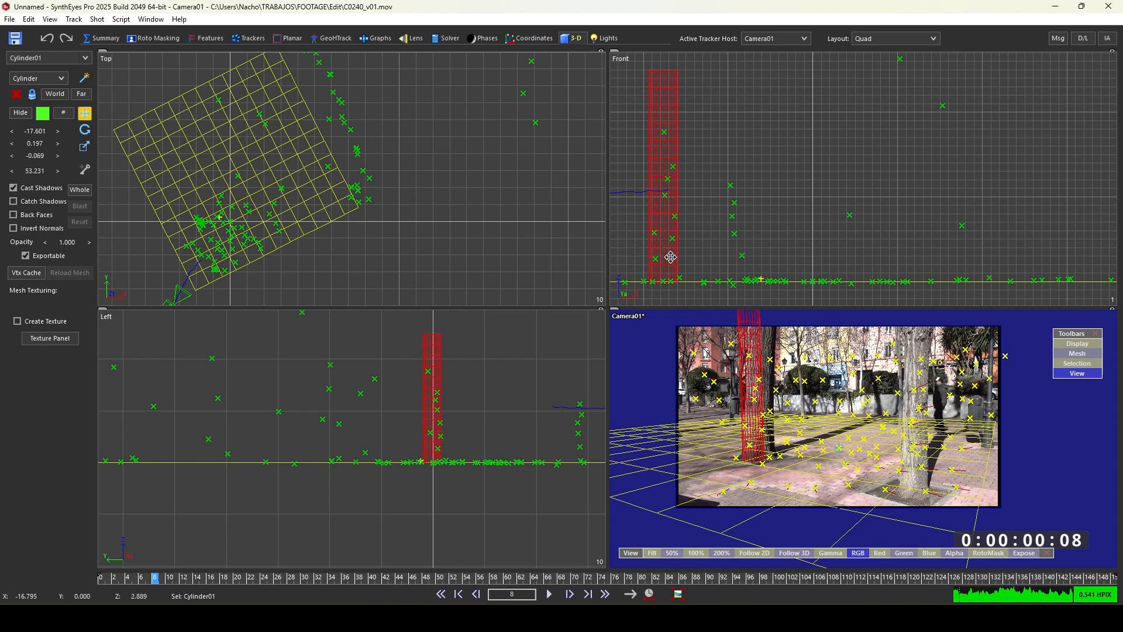
{"action": "scroll", "coordinate": [780, 367], "scroll_direction": "up", "scroll_amount": 2}
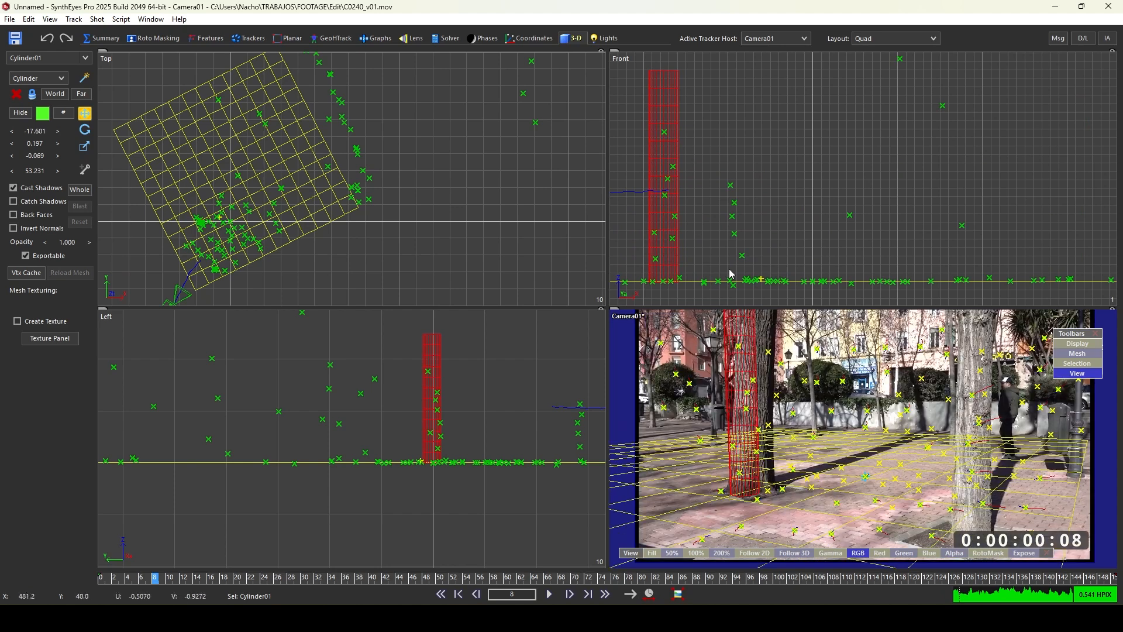
{"action": "scroll", "coordinate": [451, 420], "scroll_direction": "up", "scroll_amount": 2}
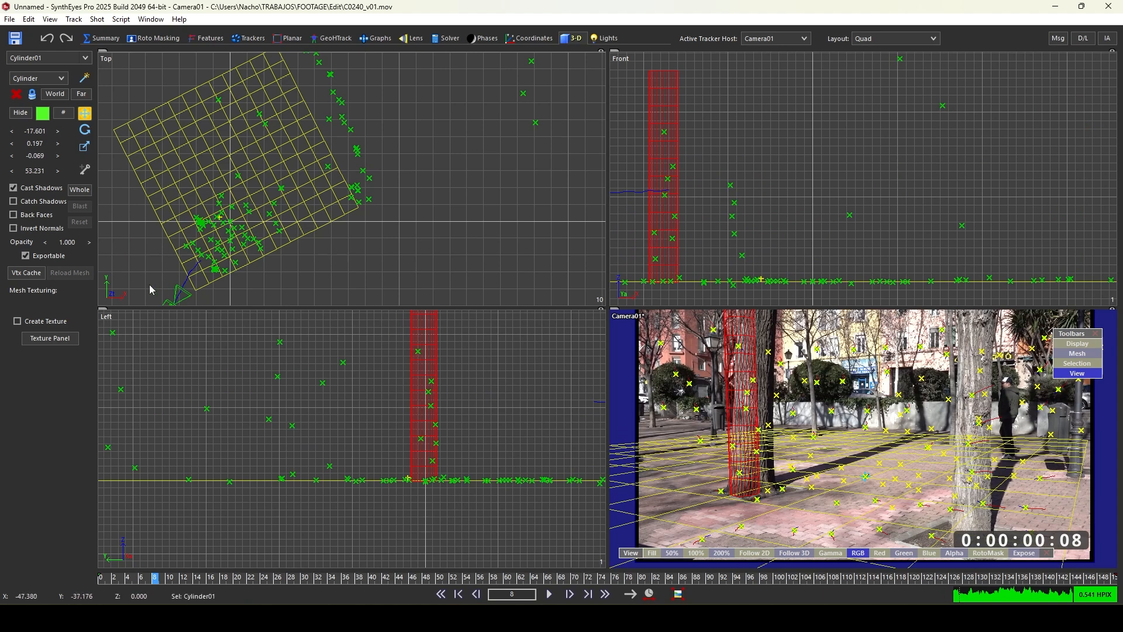
- Create a second cylinder about 2.4 wide and 18 tall at the other tree in the Top view
{"action": "left_click", "coordinate": [104, 313]}
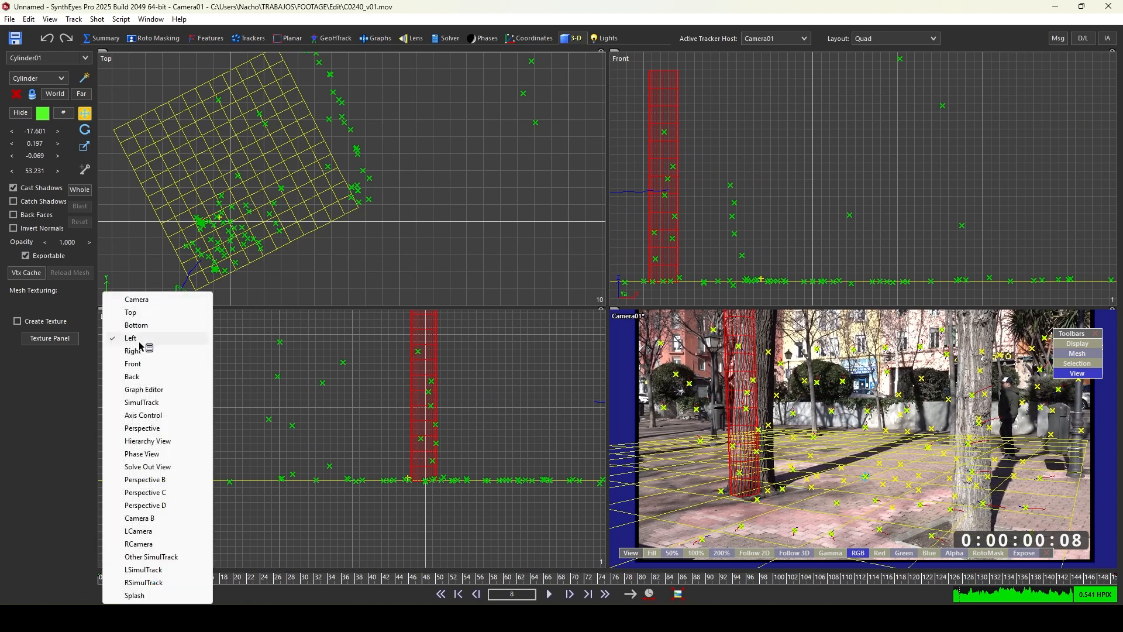
{"action": "left_click", "coordinate": [503, 255]}
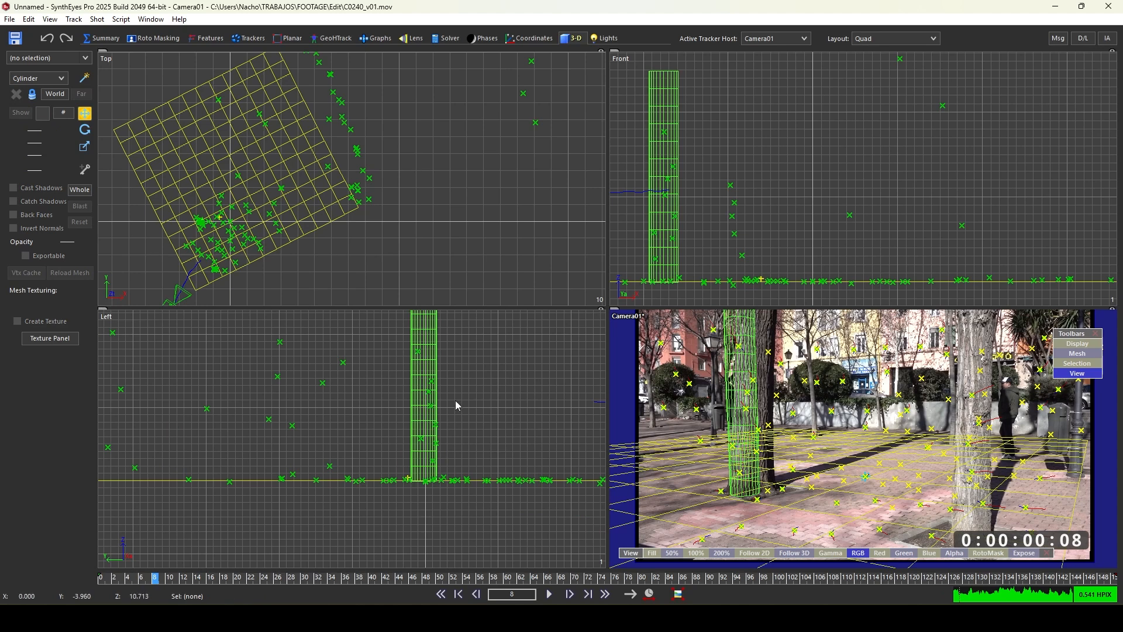
{"action": "scroll", "coordinate": [455, 401], "scroll_direction": "down", "scroll_amount": 2}
{"action": "middle_click_drag", "start_coordinate": [530, 420], "coordinate": [449, 412]}
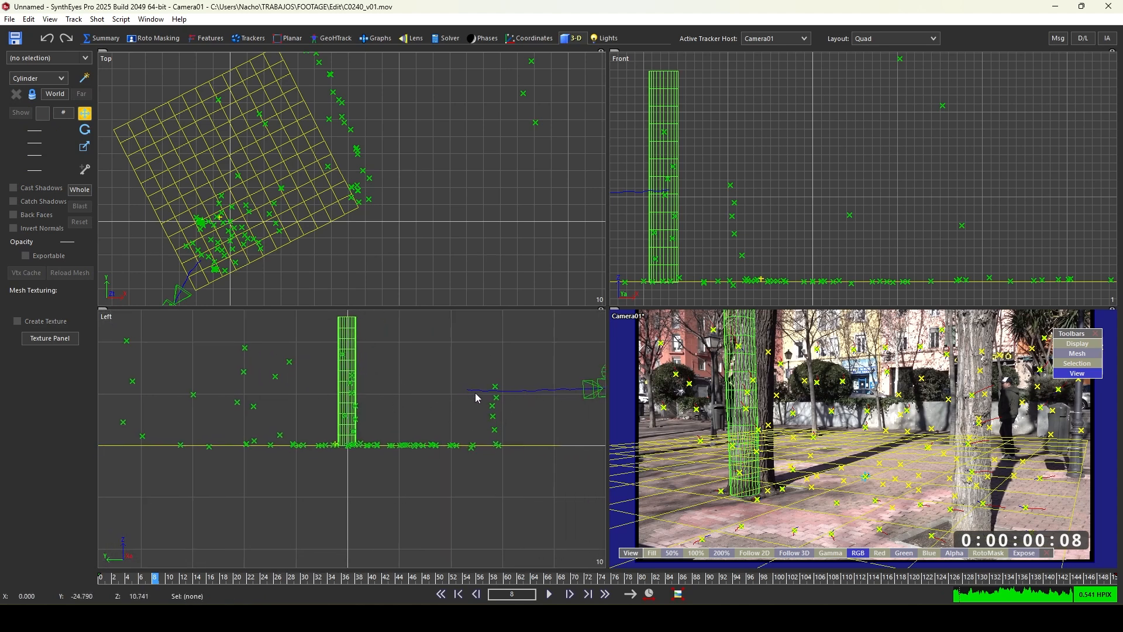
{"action": "left_click", "coordinate": [87, 82]}
{"action": "scroll", "coordinate": [211, 272], "scroll_direction": "up", "scroll_amount": 2}
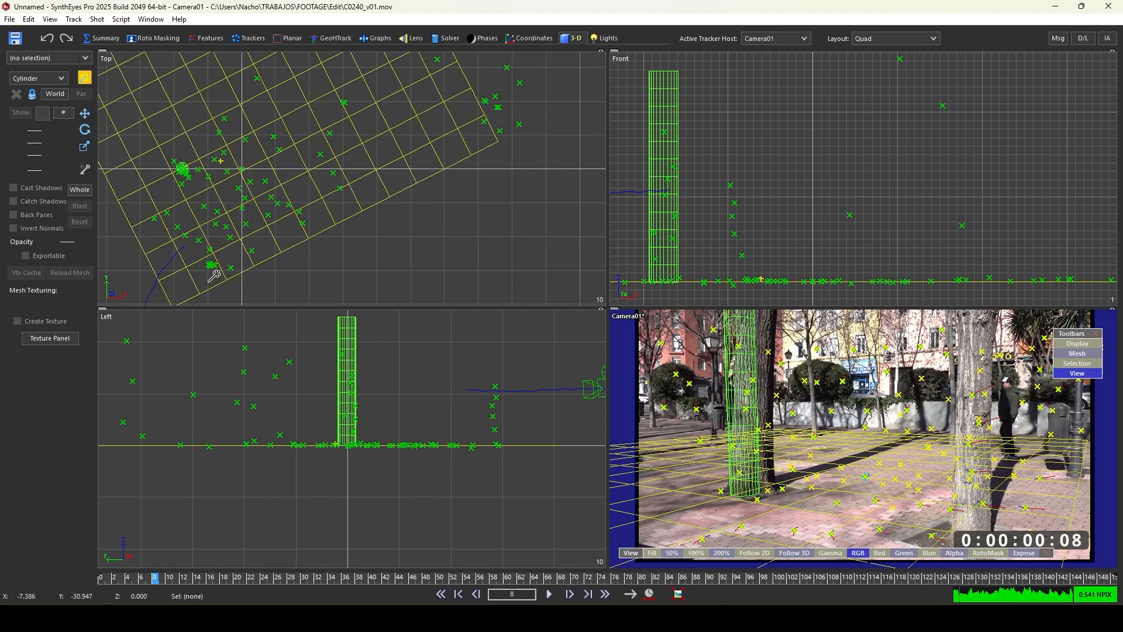
{"action": "left_click", "coordinate": [211, 265]}
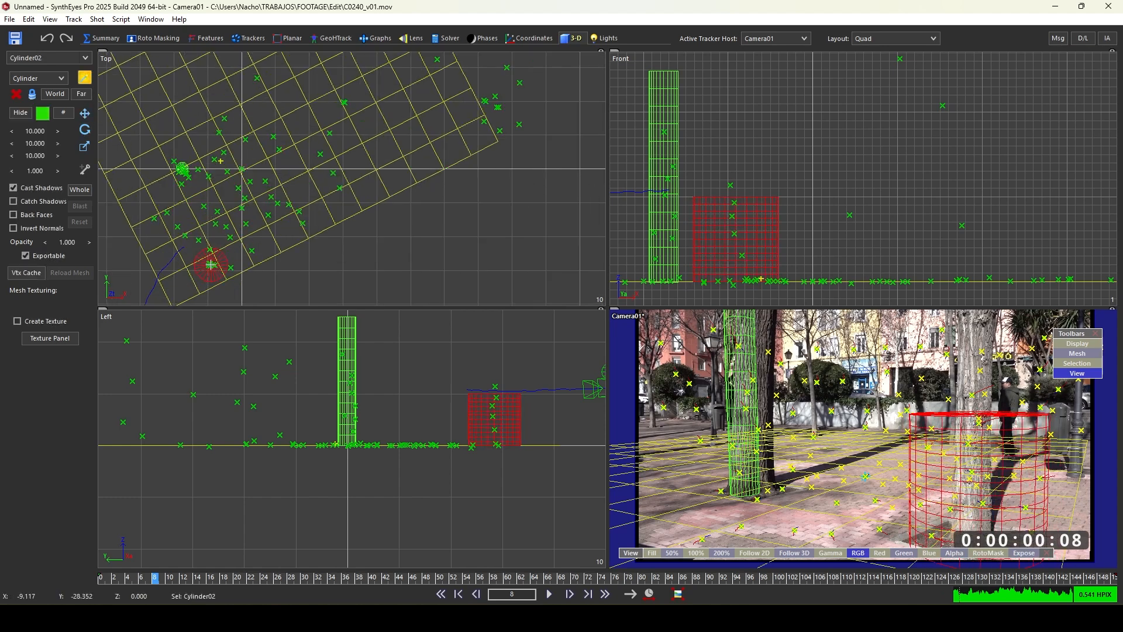
{"action": "left_click_drag", "start_coordinate": [210, 264], "coordinate": [228, 203]}
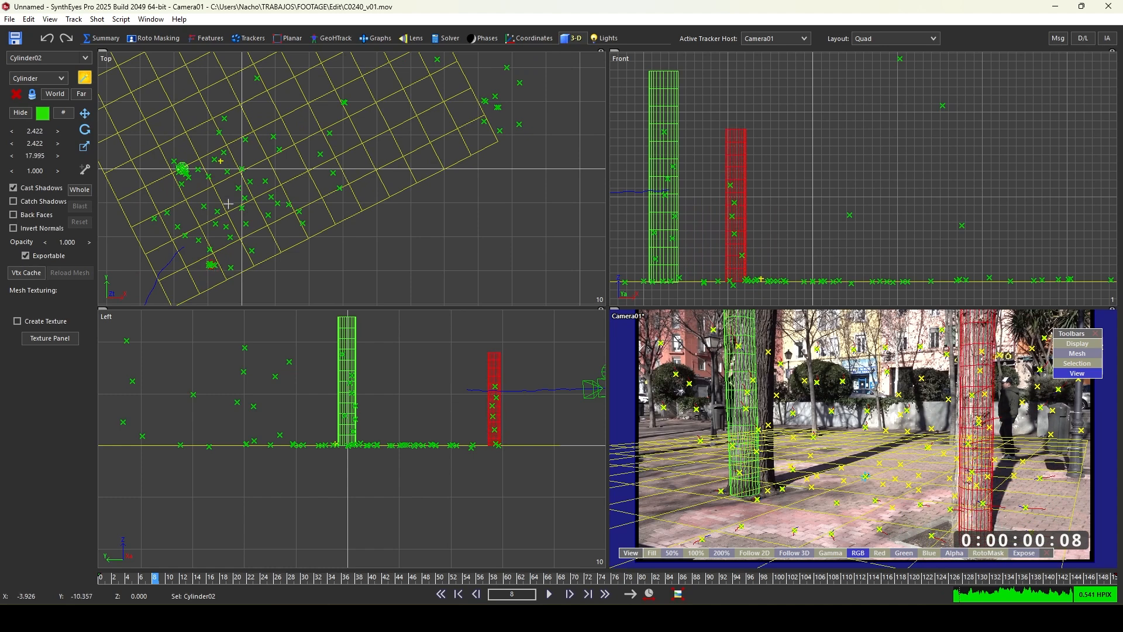
- At frame 57, select the near tree's cylinder and scale it to about 4.4 wide and 31.7 tall in the Top view
{"action": "scroll", "coordinate": [978, 448], "scroll_direction": "up", "scroll_amount": 2}
{"action": "scroll", "coordinate": [979, 448], "scroll_direction": "down", "scroll_amount": 3}
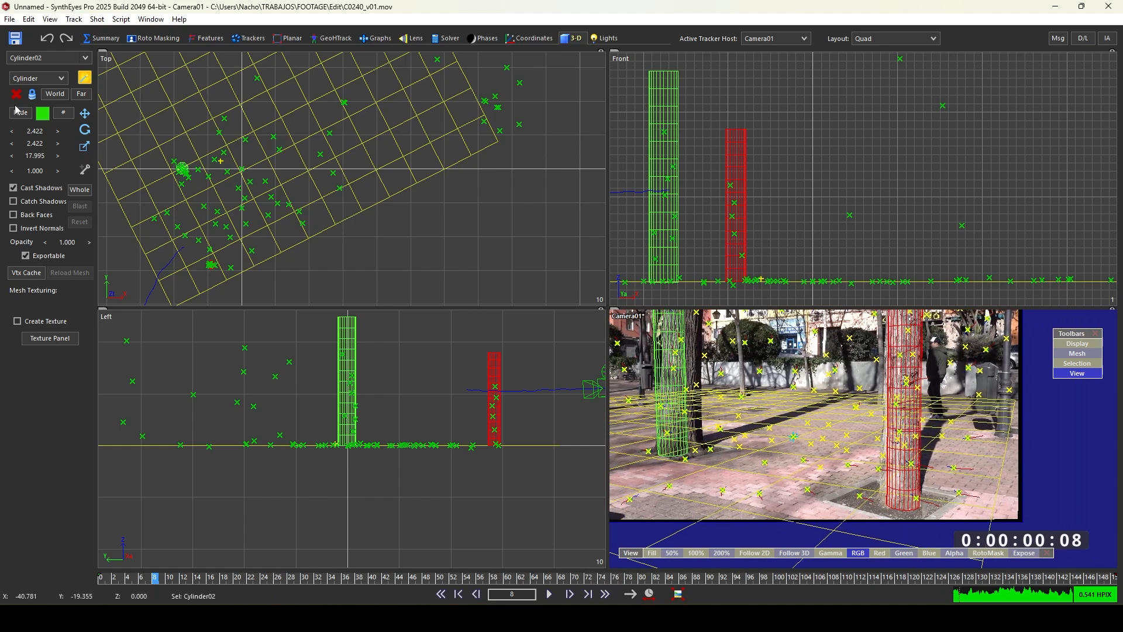
{"action": "left_click", "coordinate": [83, 81]}
{"action": "left_click_drag", "start_coordinate": [155, 577], "coordinate": [487, 545]}
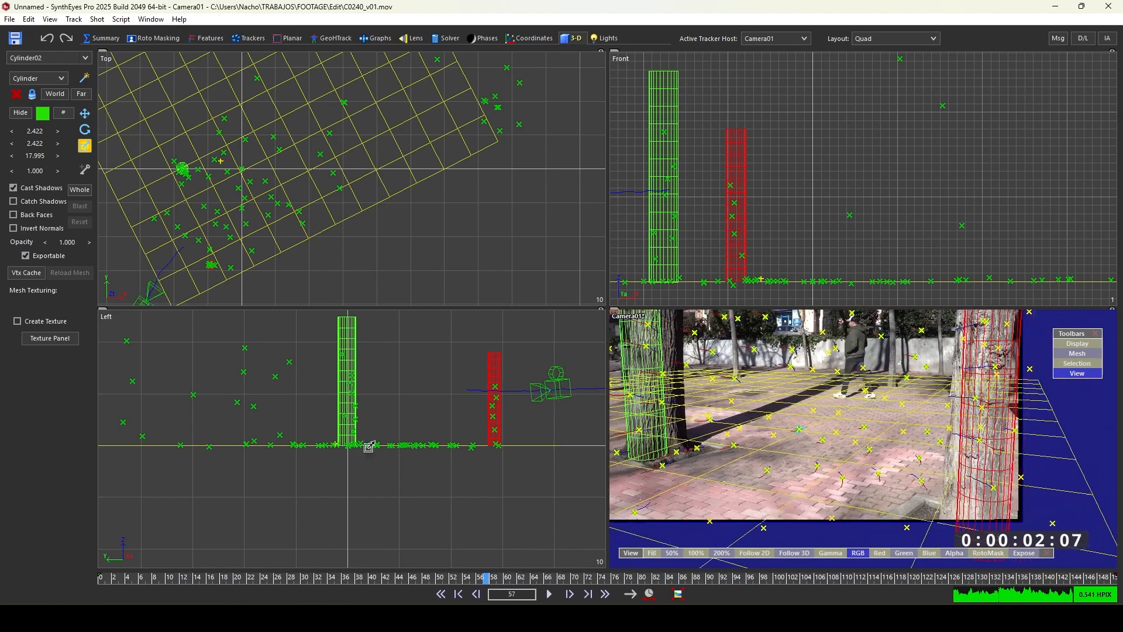
{"action": "scroll", "coordinate": [344, 412], "scroll_direction": "up", "scroll_amount": 3}
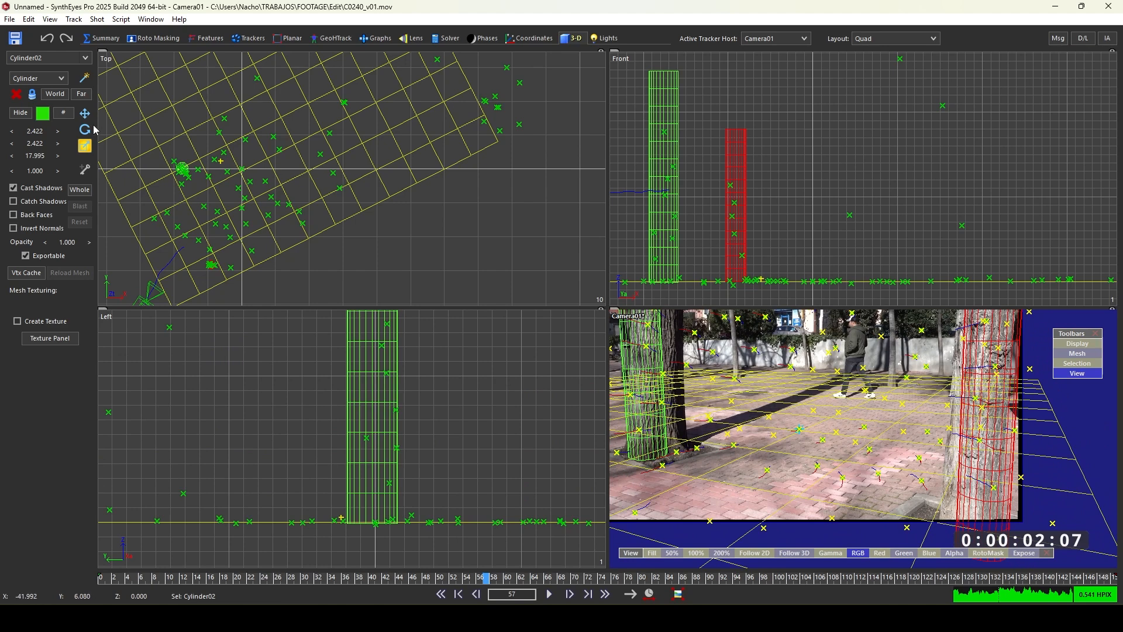
{"action": "left_click", "coordinate": [85, 113]}
{"action": "left_click", "coordinate": [359, 386]}
{"action": "left_click_drag", "start_coordinate": [359, 385], "coordinate": [370, 379]}
{"action": "scroll", "coordinate": [176, 169], "scroll_direction": "up", "scroll_amount": 10}
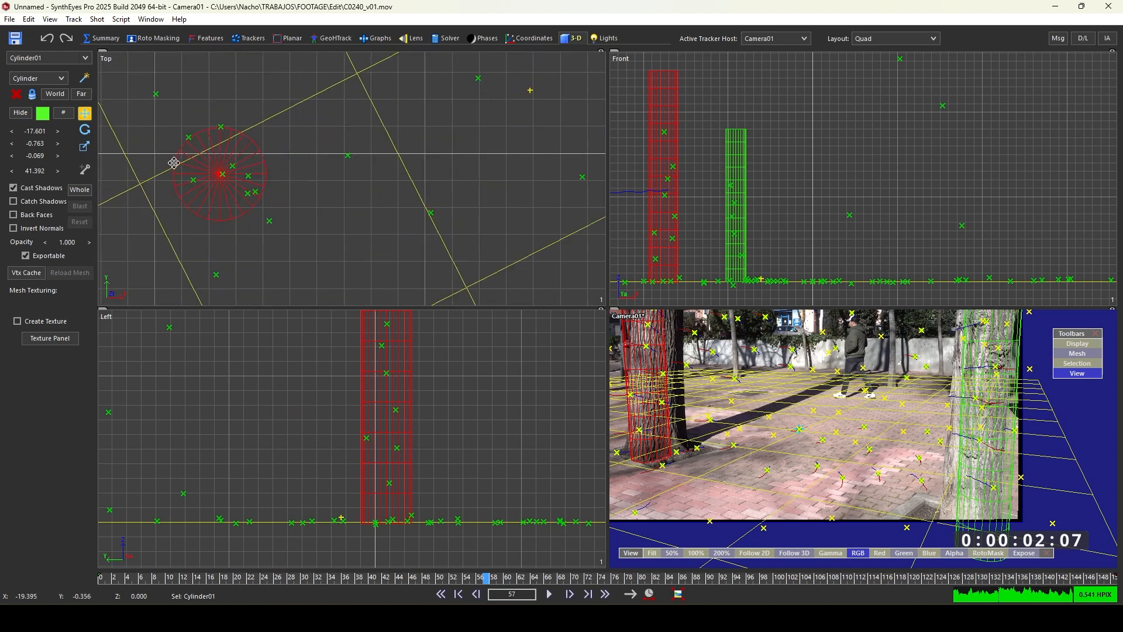
{"action": "left_click", "coordinate": [85, 145]}
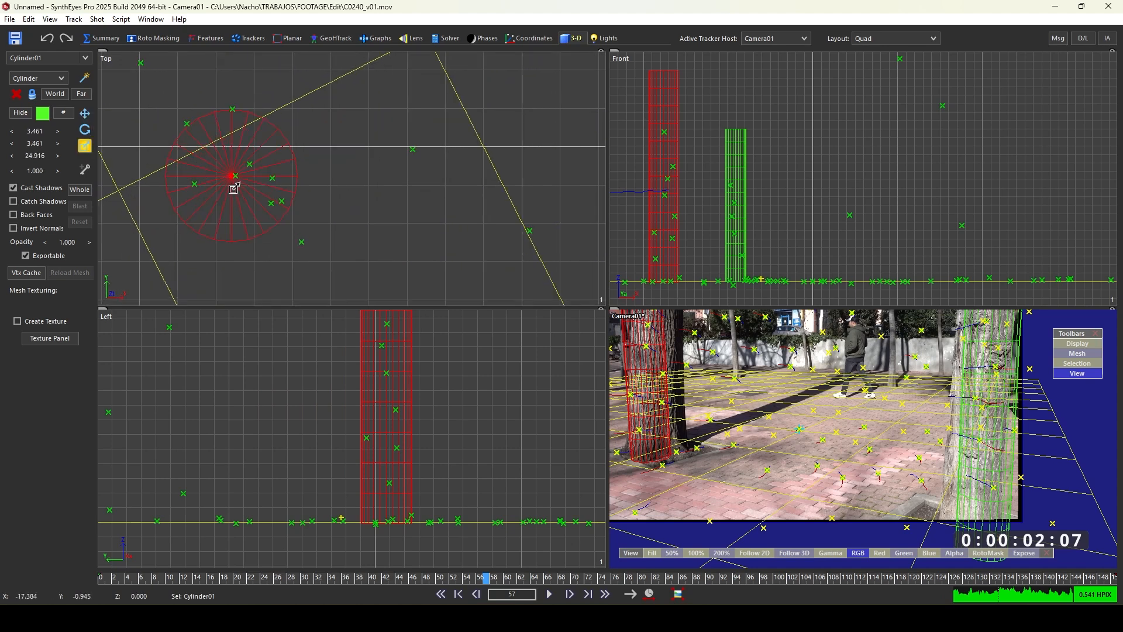
{"action": "left_click", "coordinate": [232, 185]}
{"action": "left_click", "coordinate": [228, 188]}
{"action": "left_click_drag", "start_coordinate": [215, 194], "coordinate": [51, 170]}
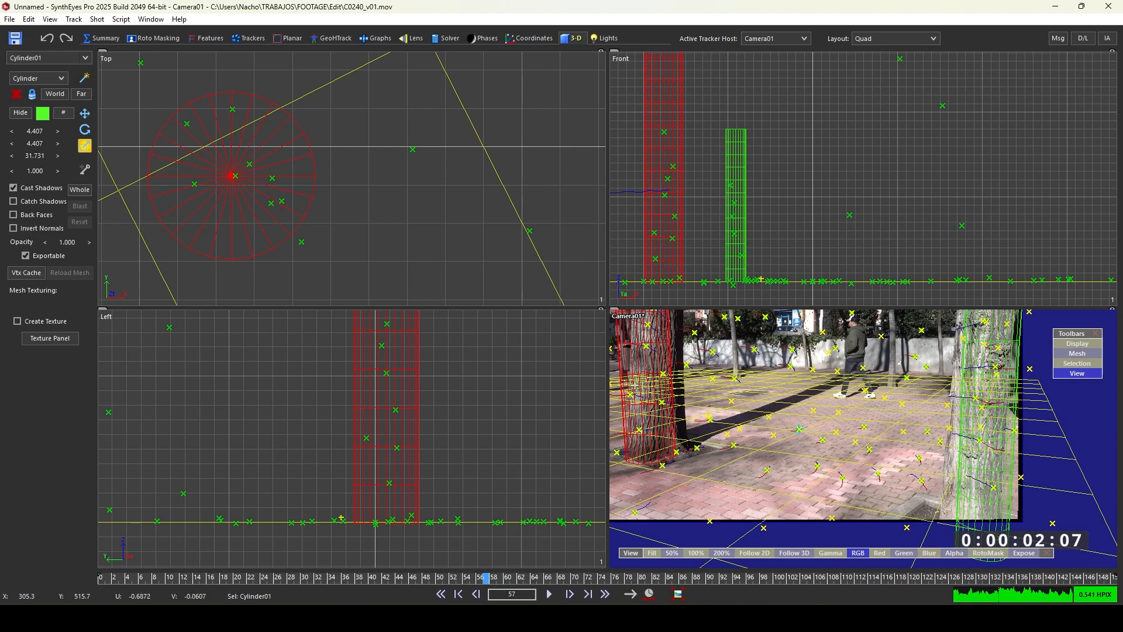
- Switch to the Perspective layout and open the Smudge-Relax tools with Smudge Mesh active
{"action": "key", "text": "5"}
{"action": "scroll", "coordinate": [557, 300], "scroll_direction": "up", "scroll_amount": 5}
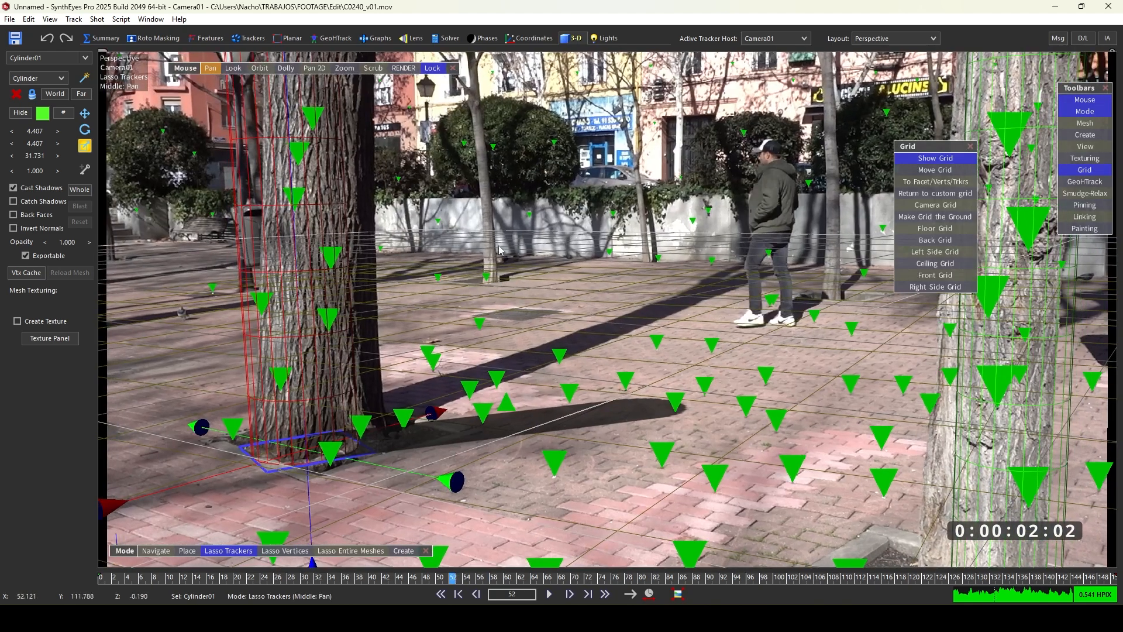
{"action": "scroll", "coordinate": [498, 250], "scroll_direction": "up", "scroll_amount": 20}
{"action": "scroll", "coordinate": [705, 350], "scroll_direction": "up", "scroll_amount": 20}
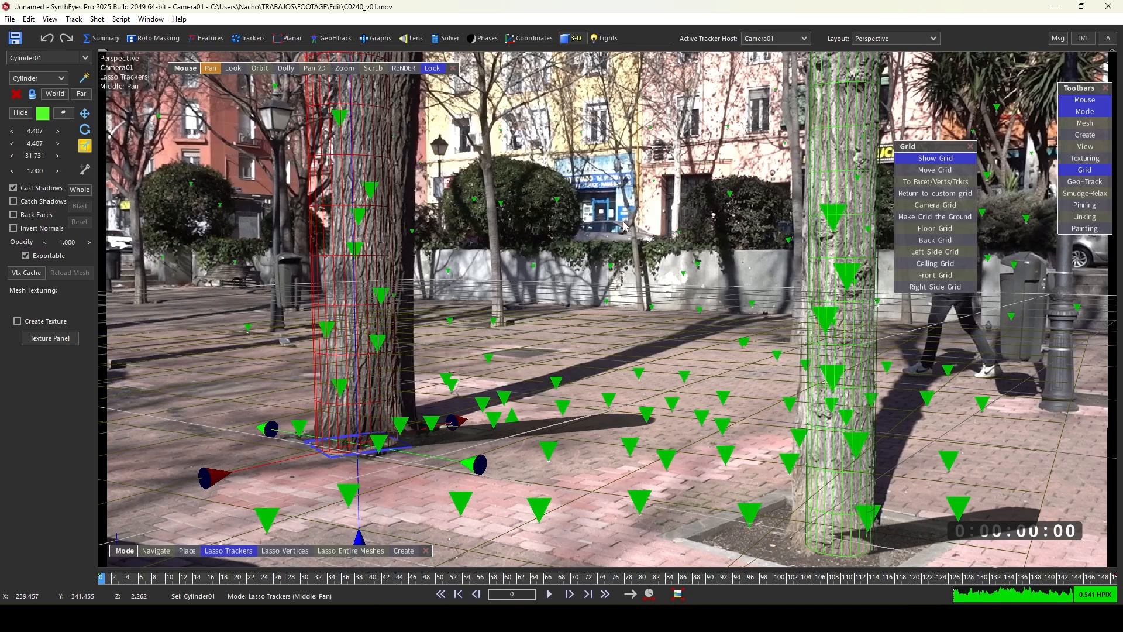
{"action": "left_click", "coordinate": [156, 551]}
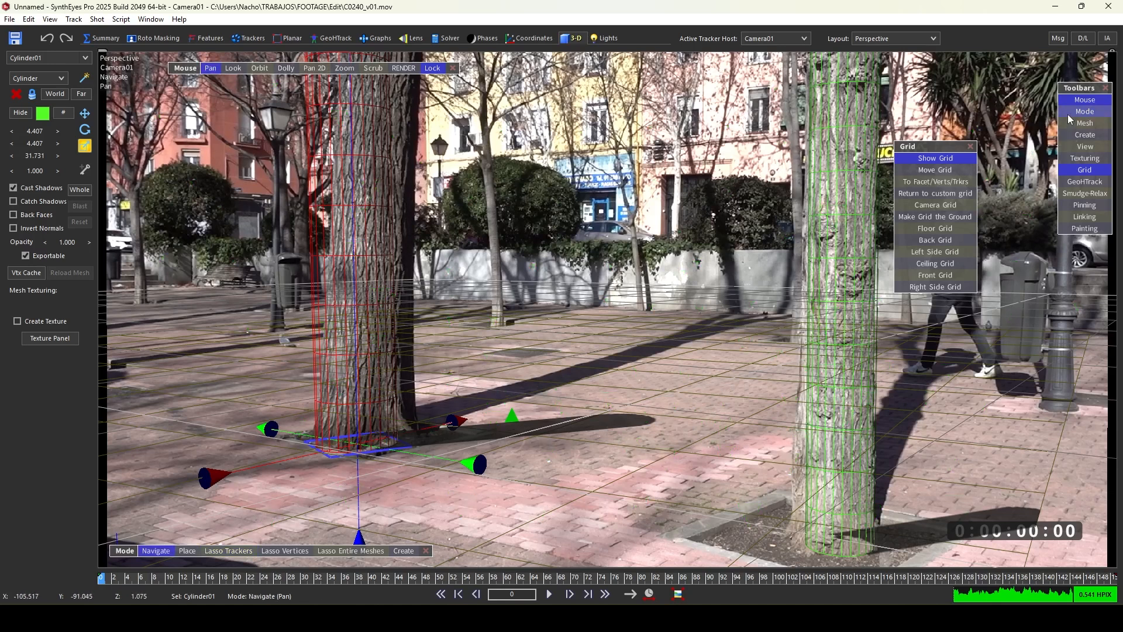
{"action": "left_click", "coordinate": [1084, 194]}
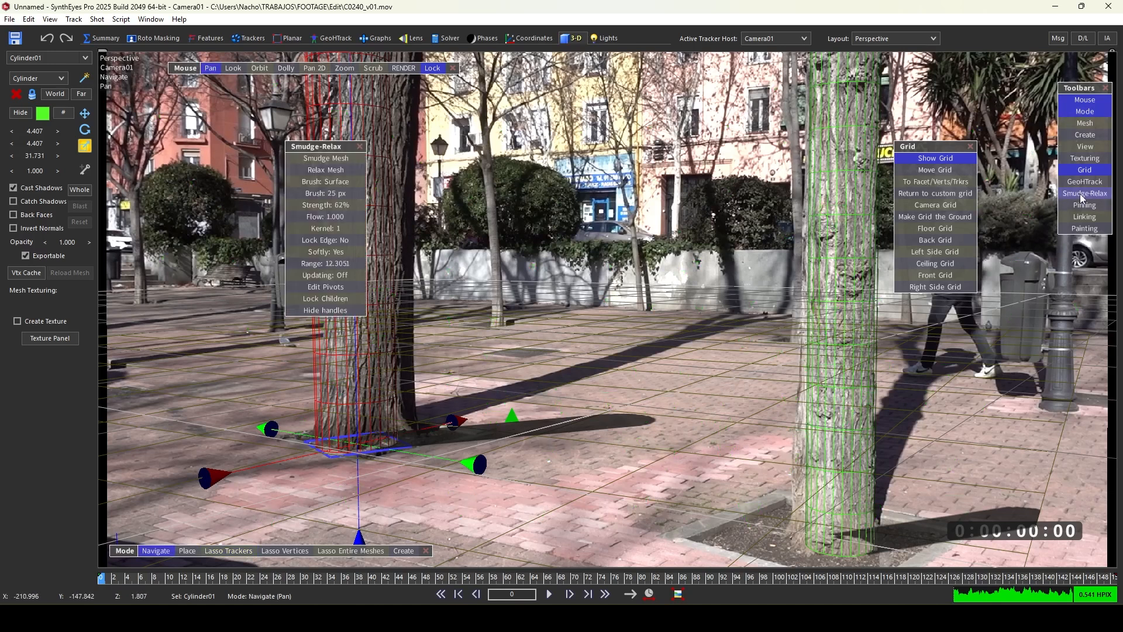
{"action": "left_click_drag", "start_coordinate": [325, 146], "coordinate": [755, 169]}
{"action": "left_click", "coordinate": [743, 180]}
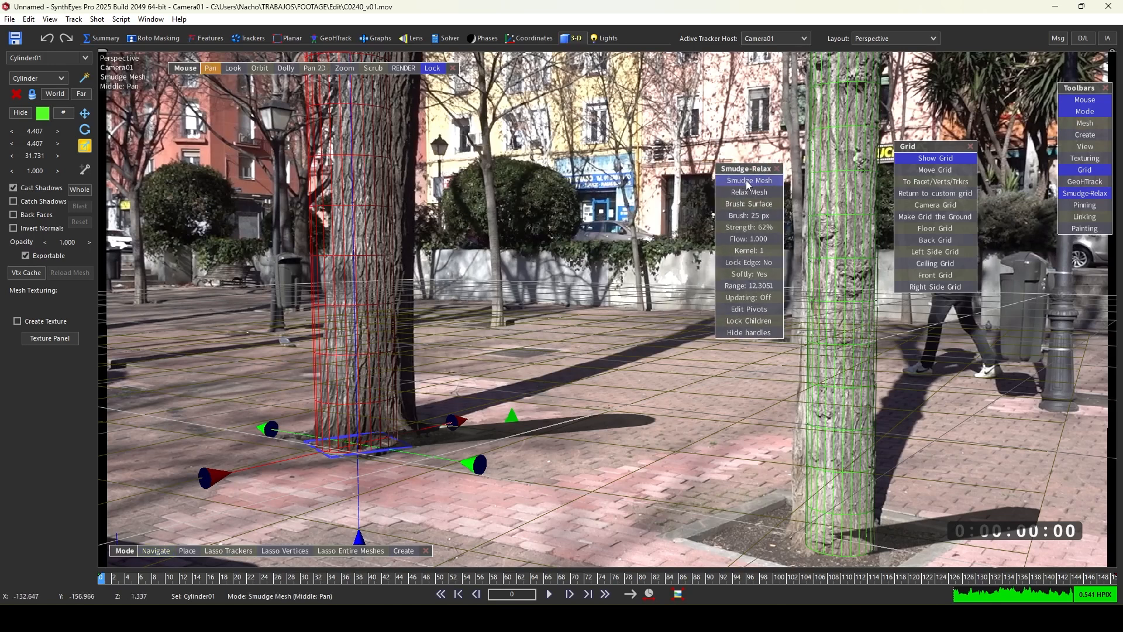
- Set the smudge brush to 30 px and smudge the near cylinder's sides to fit the tree trunk
{"action": "left_click_drag", "start_coordinate": [394, 163], "coordinate": [424, 161]}
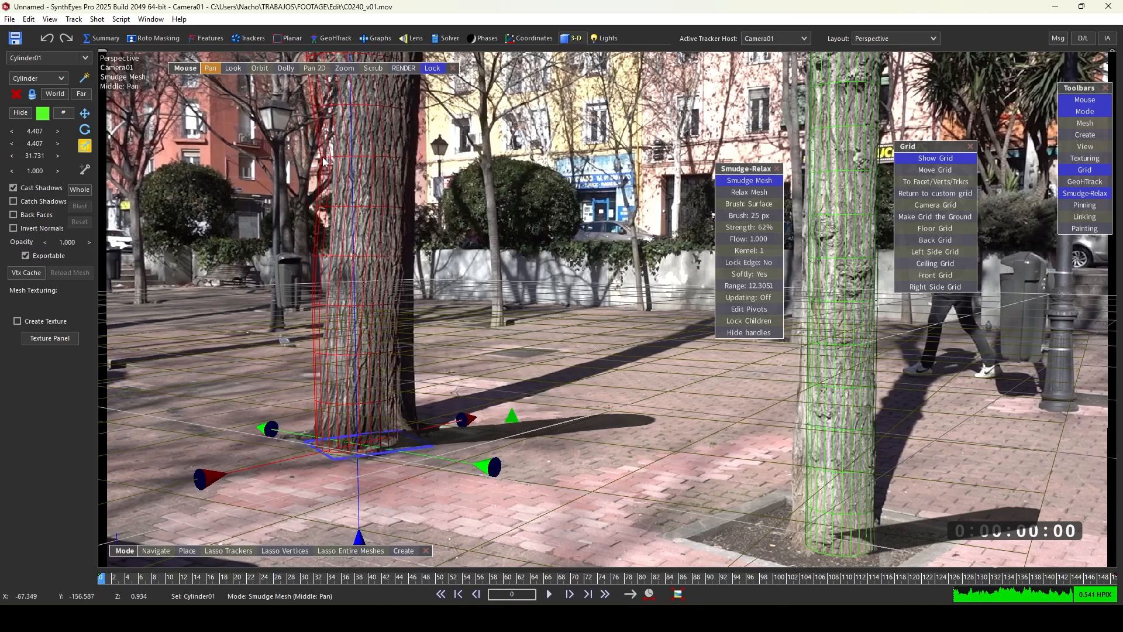
{"action": "key", "text": "ctrl+z"}
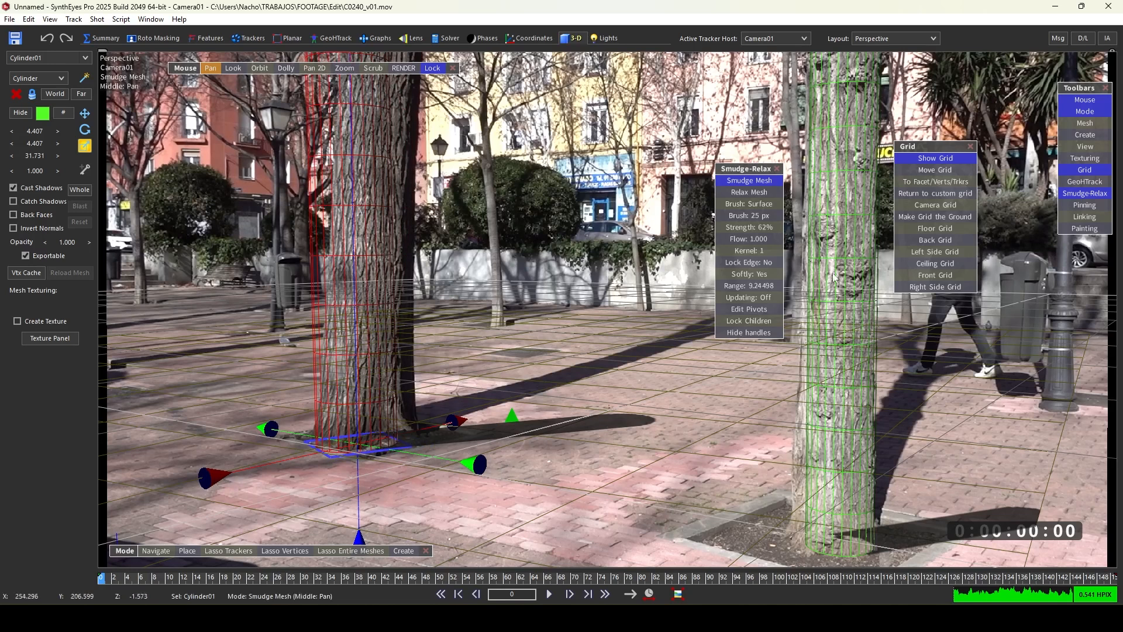
{"action": "left_click_drag", "start_coordinate": [759, 216], "coordinate": [778, 217]}
{"action": "left_click_drag", "start_coordinate": [392, 404], "coordinate": [408, 406]}
{"action": "left_click_drag", "start_coordinate": [331, 403], "coordinate": [326, 402]}
{"action": "left_click_drag", "start_coordinate": [313, 255], "coordinate": [339, 253]}
{"action": "left_click_drag", "start_coordinate": [388, 111], "coordinate": [403, 110]}
{"action": "left_click_drag", "start_coordinate": [316, 111], "coordinate": [344, 111]}
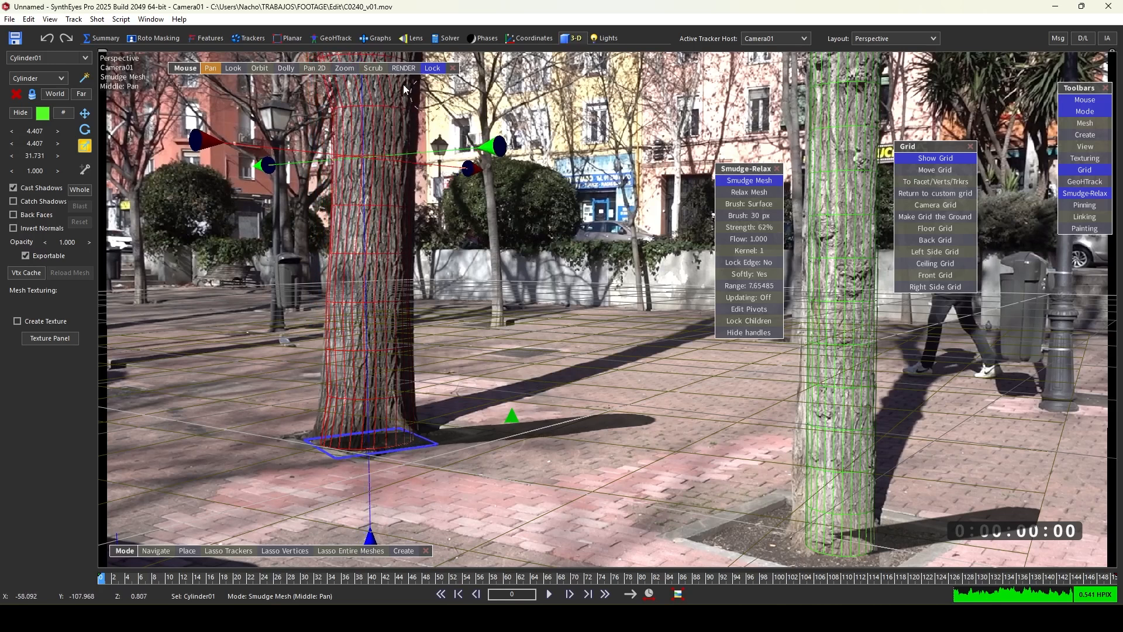
- Raise the smudge range to about 8.5 and smudge the upper part of the near cylinder to follow the trunk
{"action": "middle_click_drag", "start_coordinate": [444, 93], "coordinate": [441, 197]}
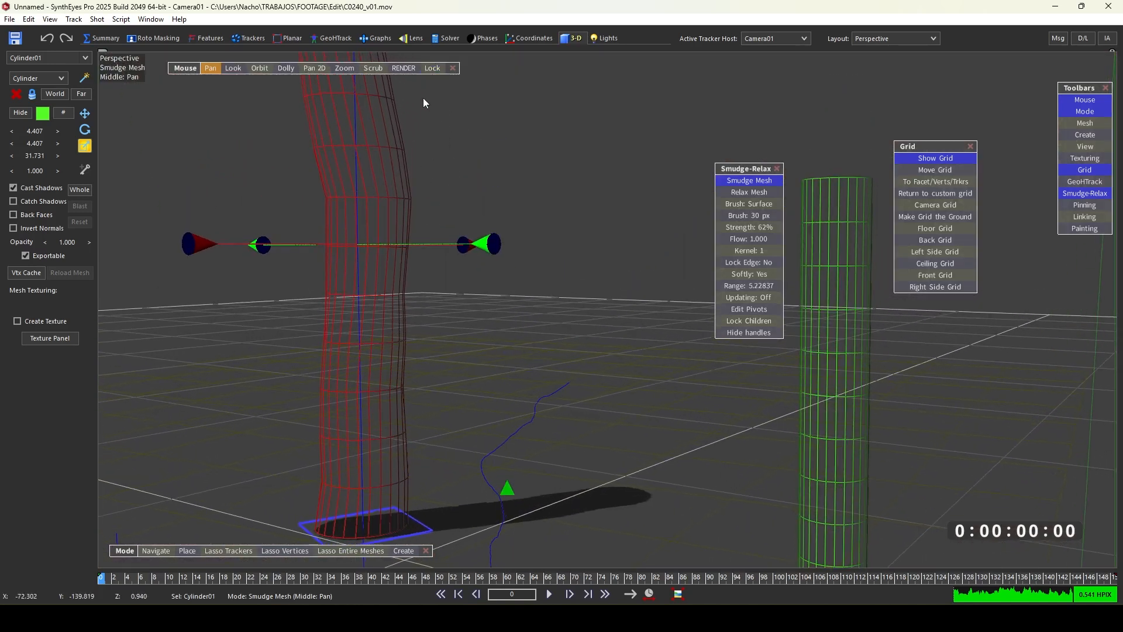
{"action": "left_click_drag", "start_coordinate": [389, 94], "coordinate": [416, 94]}
{"action": "left_click_drag", "start_coordinate": [300, 94], "coordinate": [327, 91]}
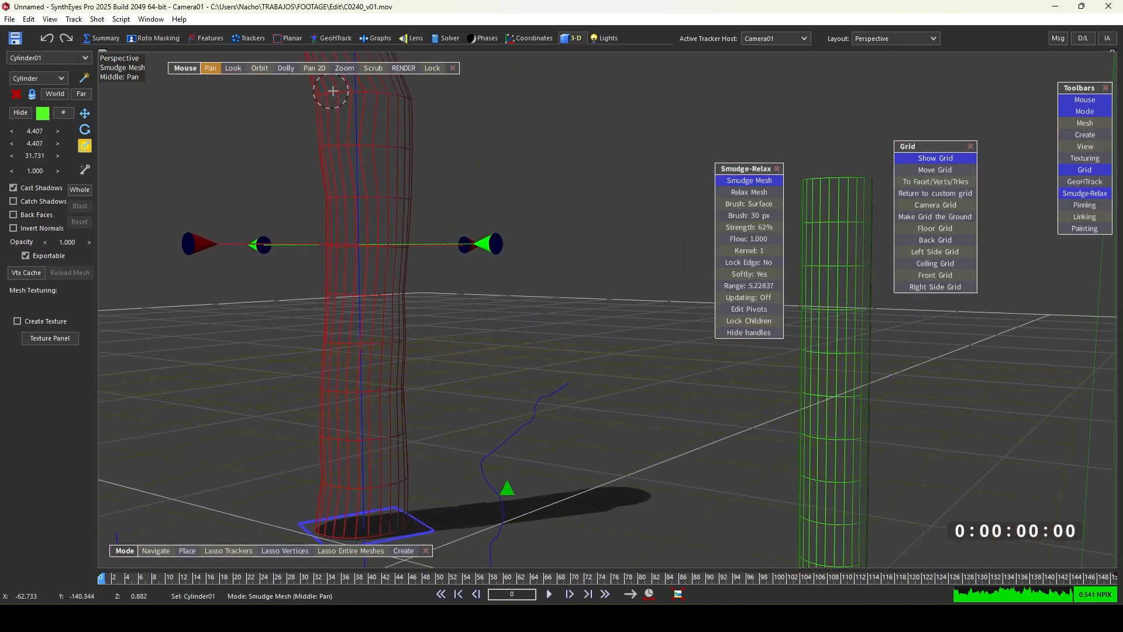
{"action": "middle_click_drag", "start_coordinate": [445, 103], "coordinate": [411, 421]}
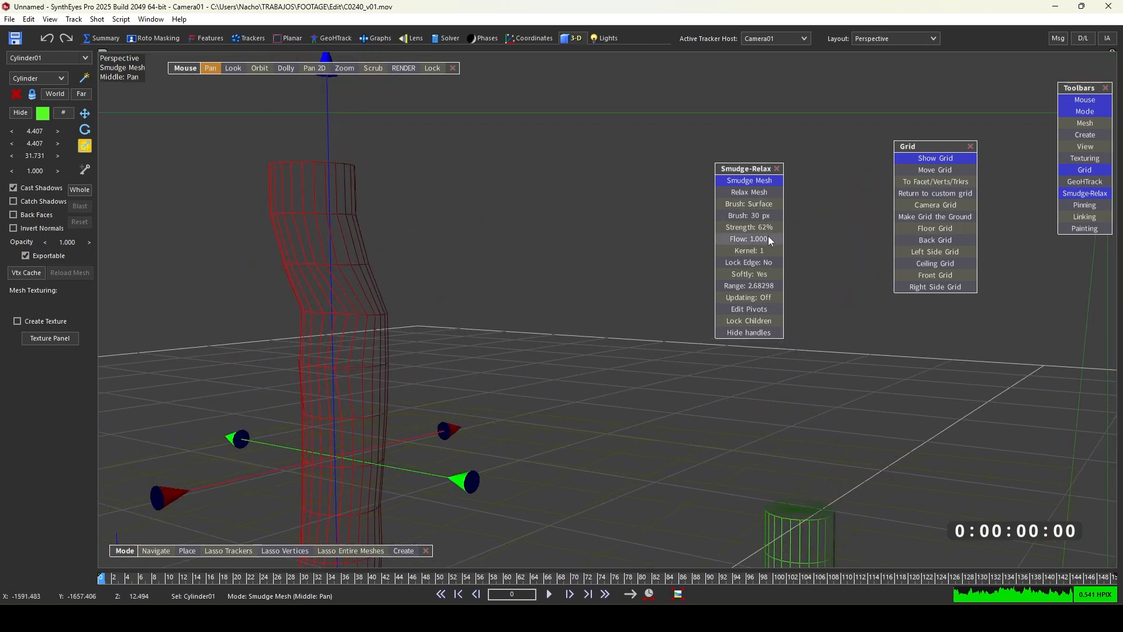
{"action": "left_click_drag", "start_coordinate": [760, 287], "coordinate": [997, 285]}
{"action": "left_click_drag", "start_coordinate": [332, 171], "coordinate": [382, 171]}
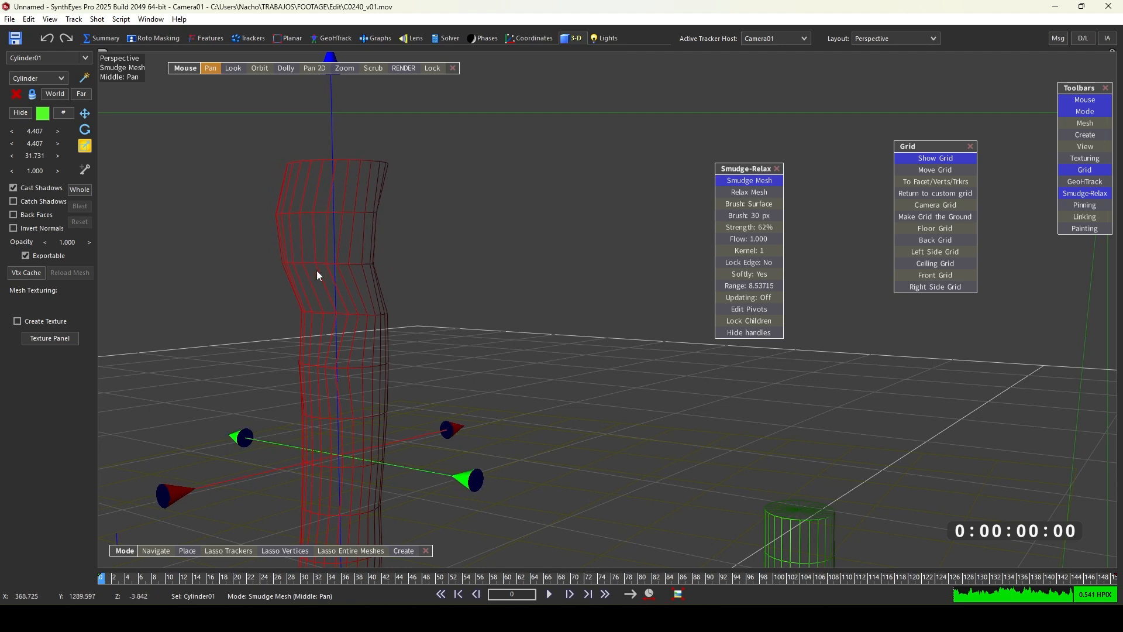
{"action": "mouse_move", "coordinate": [356, 258]}
{"action": "left_mouse_down"}
{"action": "mouse_move", "coordinate": [301, 258]}
{"action": "mouse_move", "coordinate": [293, 232]}
{"action": "mouse_move", "coordinate": [314, 215]}
{"action": "left_mouse_up"}
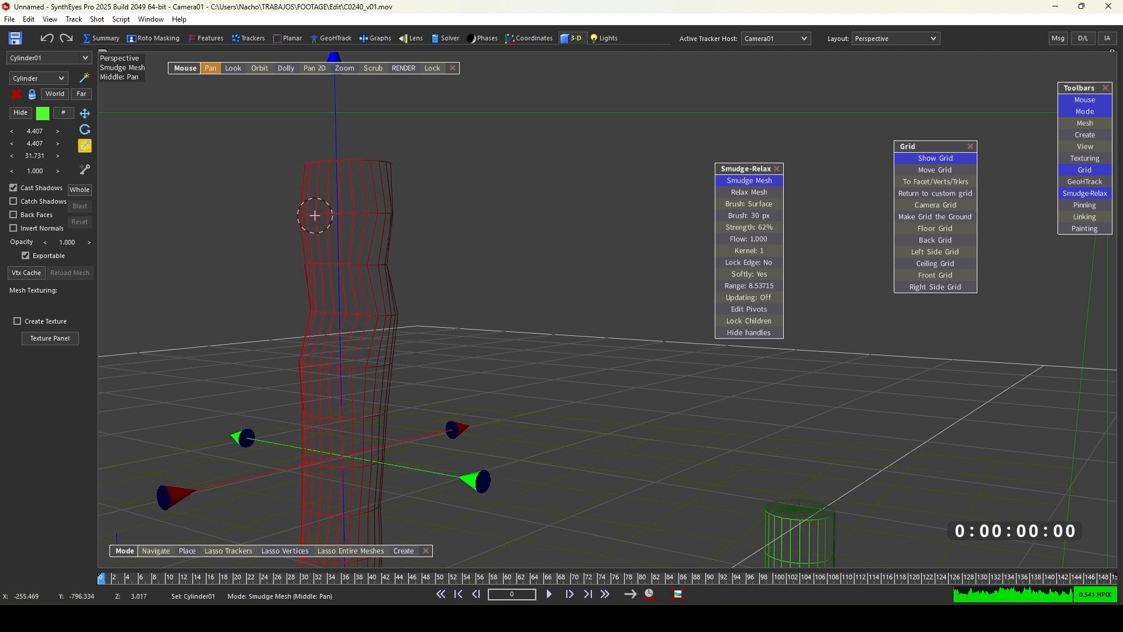
{"action": "left_click", "coordinate": [432, 69]}
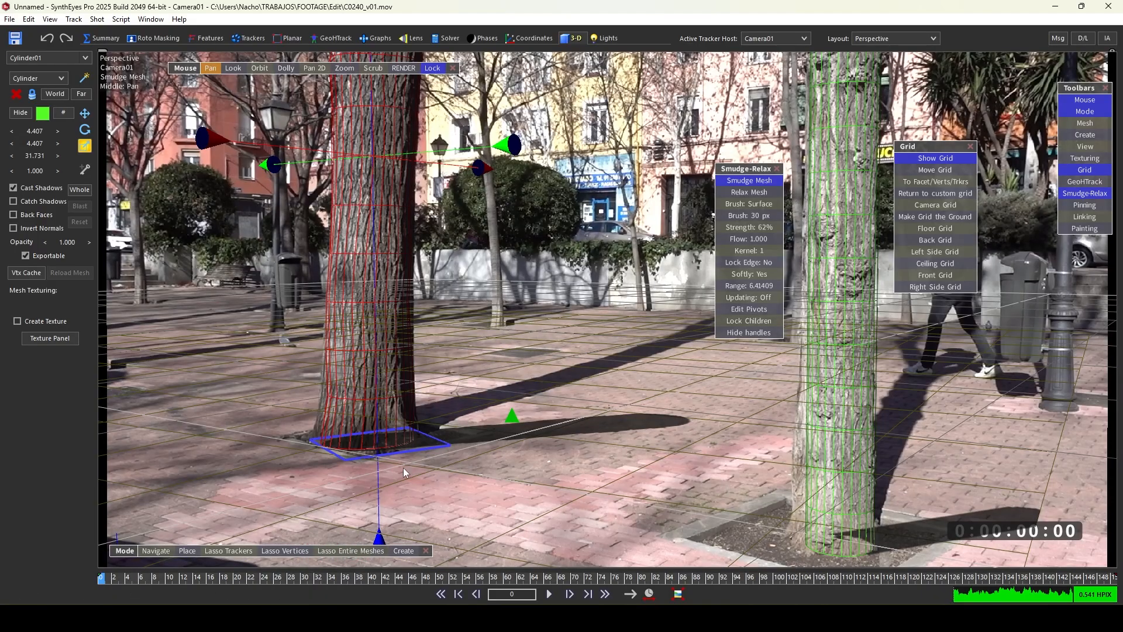
- Select the far tree's cylinder and smudge it to match its trunk, using a smudge range of about 2.8
{"action": "left_click_drag", "start_coordinate": [105, 578], "coordinate": [62, 548]}
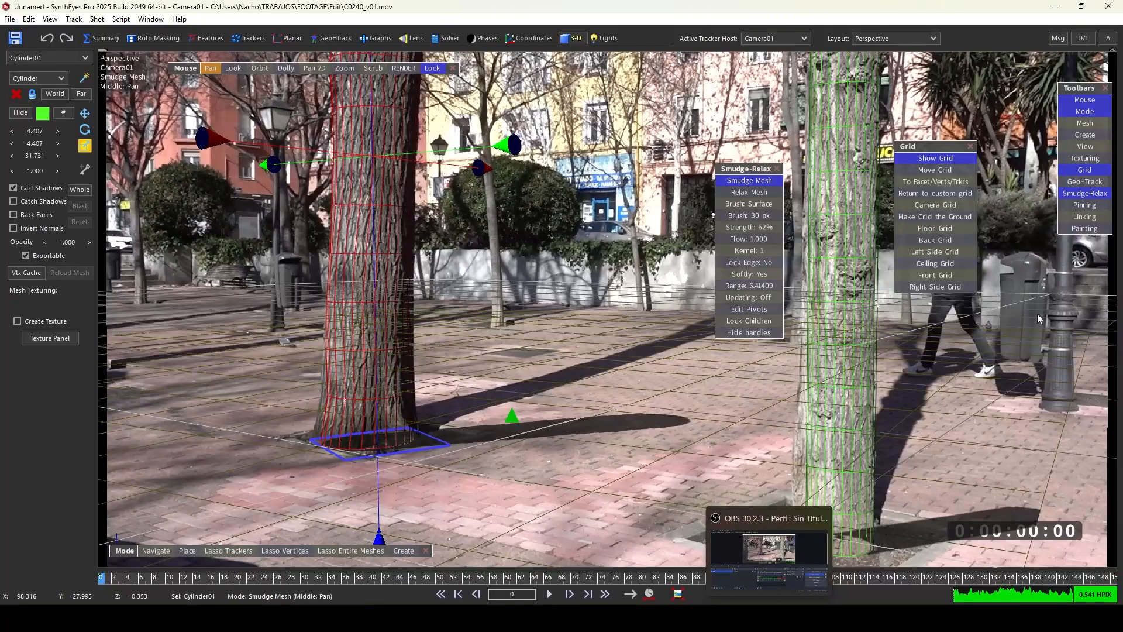
{"action": "middle_click_drag", "start_coordinate": [927, 448], "coordinate": [883, 377]}
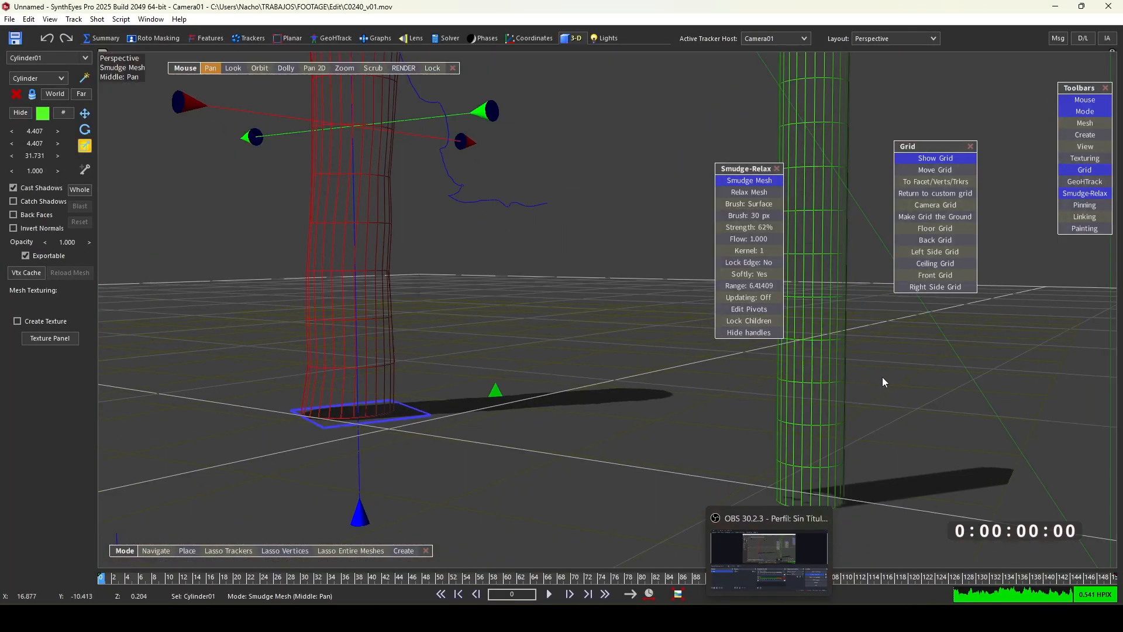
{"action": "left_click", "coordinate": [432, 68]}
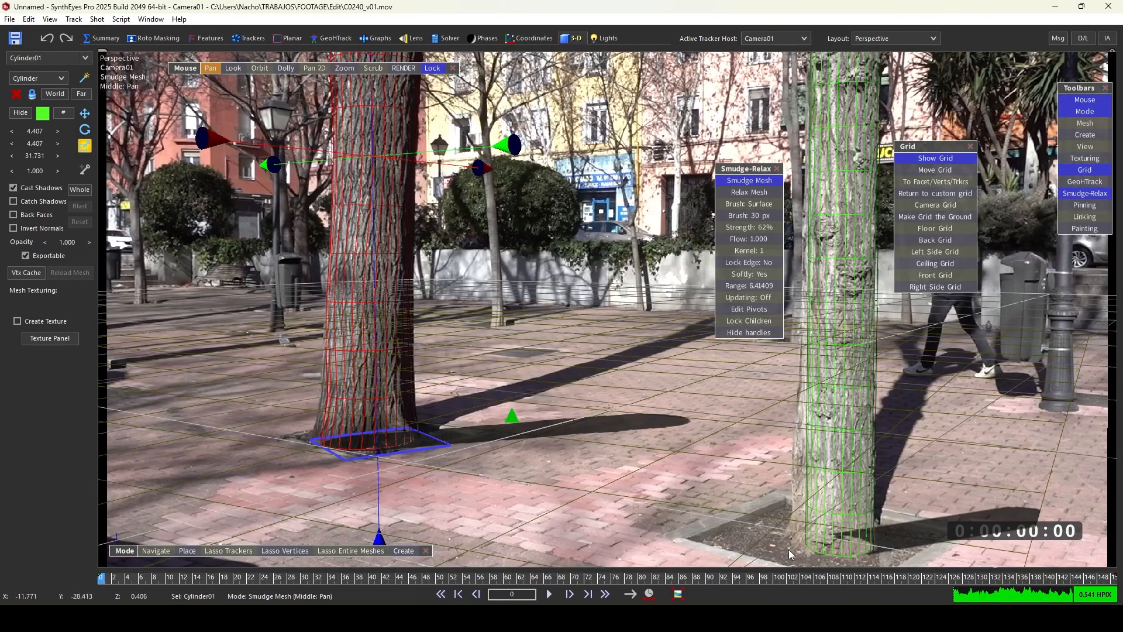
{"action": "left_click", "coordinate": [800, 553]}
{"action": "left_click_drag", "start_coordinate": [809, 537], "coordinate": [790, 528]}
{"action": "left_click_drag", "start_coordinate": [813, 430], "coordinate": [799, 420]}
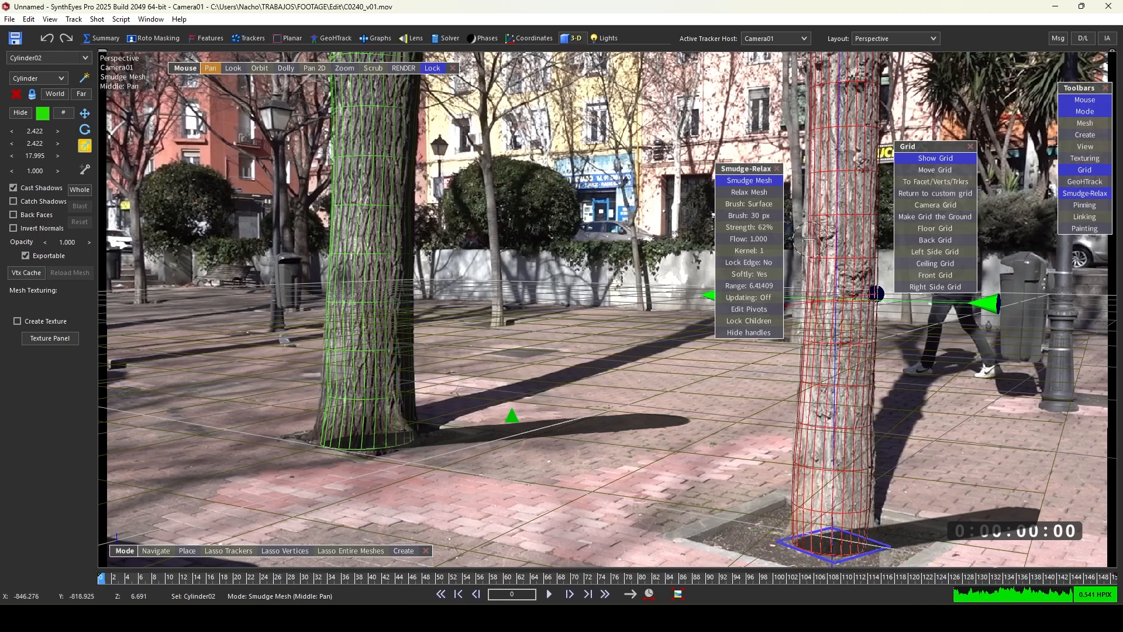
{"action": "mouse_move", "coordinate": [810, 240]}
{"action": "left_mouse_down"}
{"action": "mouse_move", "coordinate": [812, 141]}
{"action": "mouse_move", "coordinate": [810, 217]}
{"action": "left_mouse_up"}
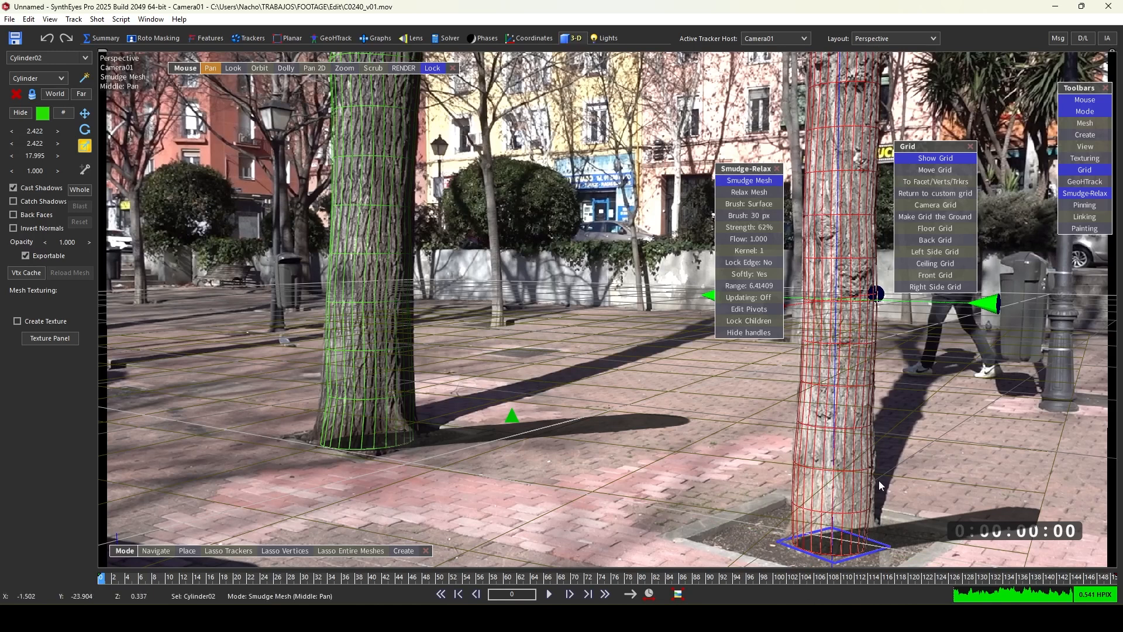
{"action": "left_click", "coordinate": [749, 286]}
{"action": "left_click_drag", "start_coordinate": [589, 283], "coordinate": [557, 285]}
{"action": "left_click_drag", "start_coordinate": [864, 550], "coordinate": [884, 555]}
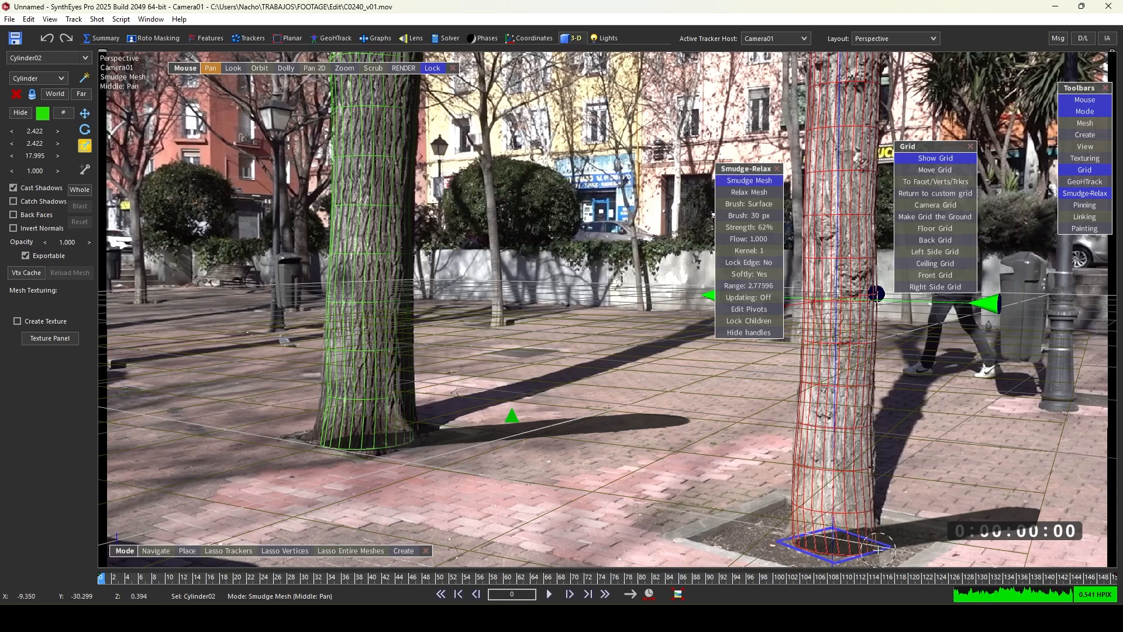
- Reselect the near cylinder and smudge its base to fit the trunk's flare
{"action": "left_click", "coordinate": [332, 397]}
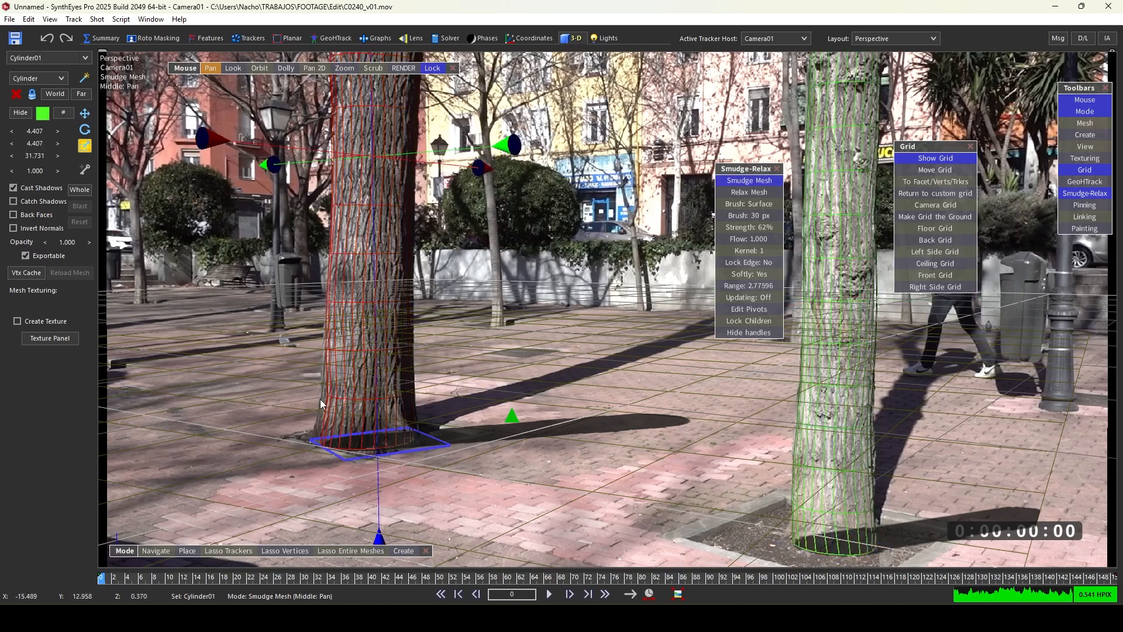
{"action": "left_click", "coordinate": [316, 445]}
{"action": "left_click", "coordinate": [325, 448]}
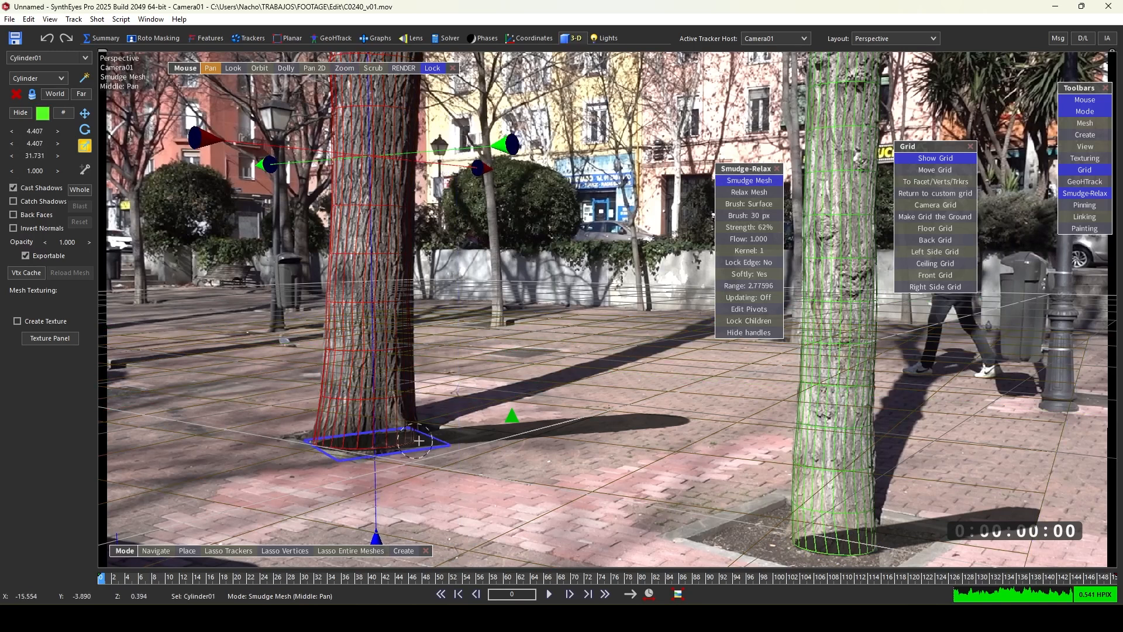
{"action": "left_click_drag", "start_coordinate": [477, 578], "coordinate": [405, 533]}
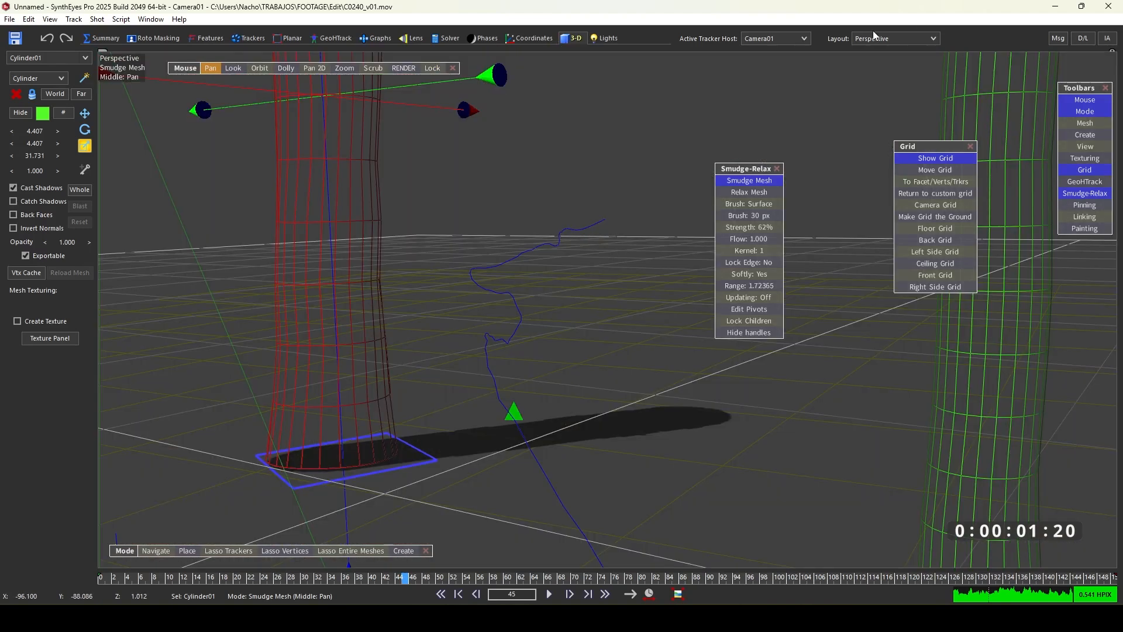
- Switch to the Quad layout, scrub through the shot and open the Solver panel to review the fitted cylinders
{"action": "left_click", "coordinate": [895, 38]}
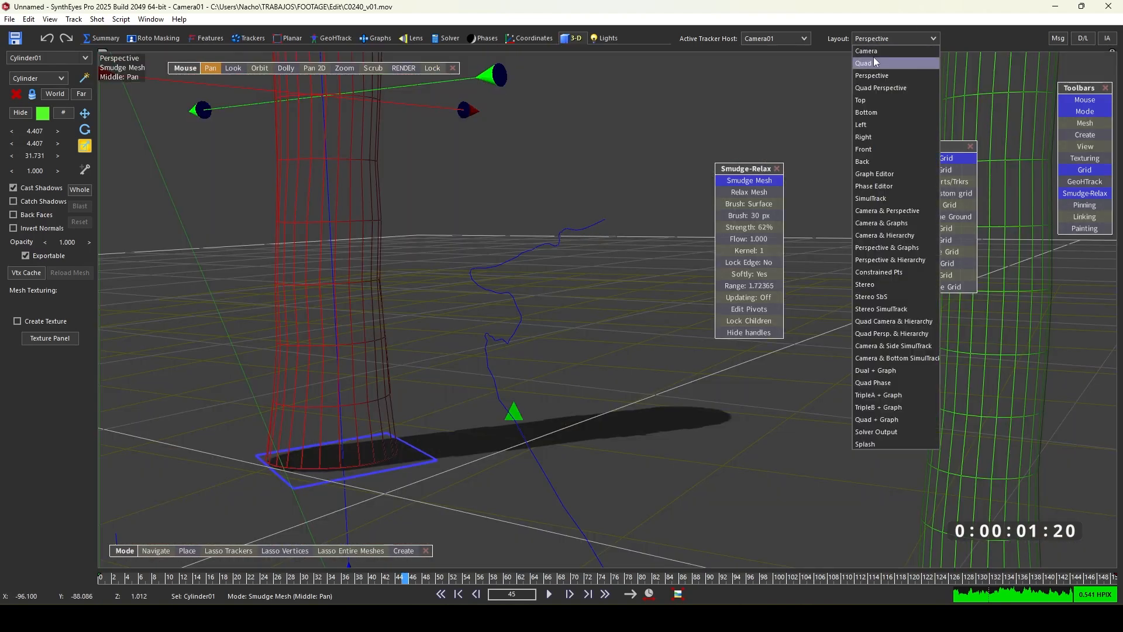
{"action": "left_click", "coordinate": [895, 62]}
{"action": "scroll", "coordinate": [587, 245], "scroll_direction": "down", "scroll_amount": 3}
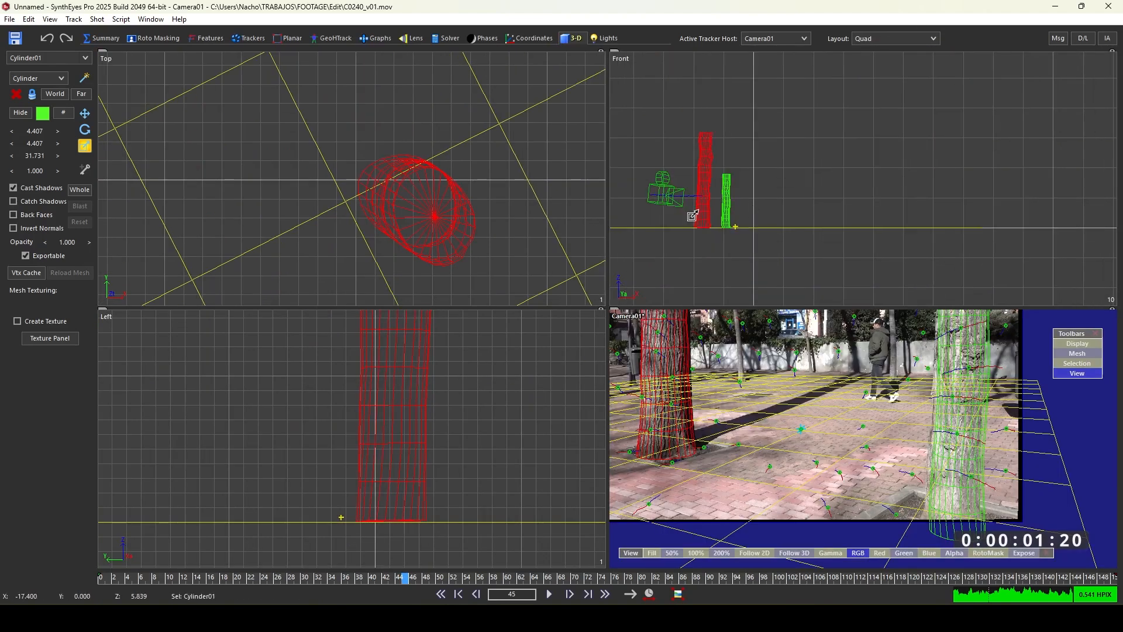
{"action": "left_click_drag", "start_coordinate": [644, 580], "coordinate": [305, 579]}
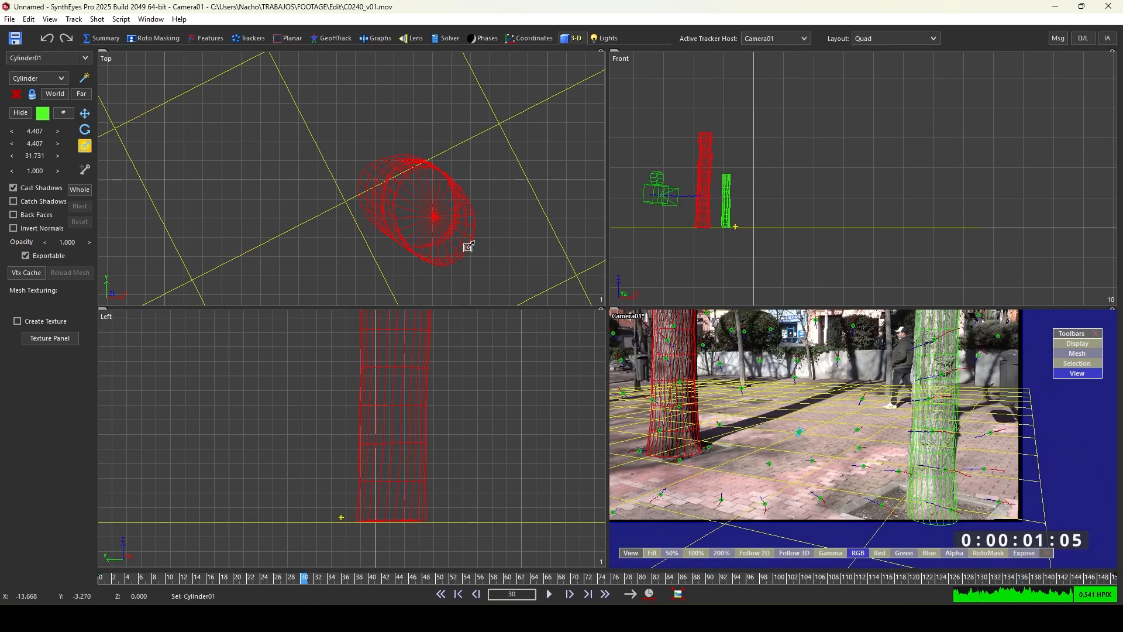
{"action": "left_click", "coordinate": [451, 39]}
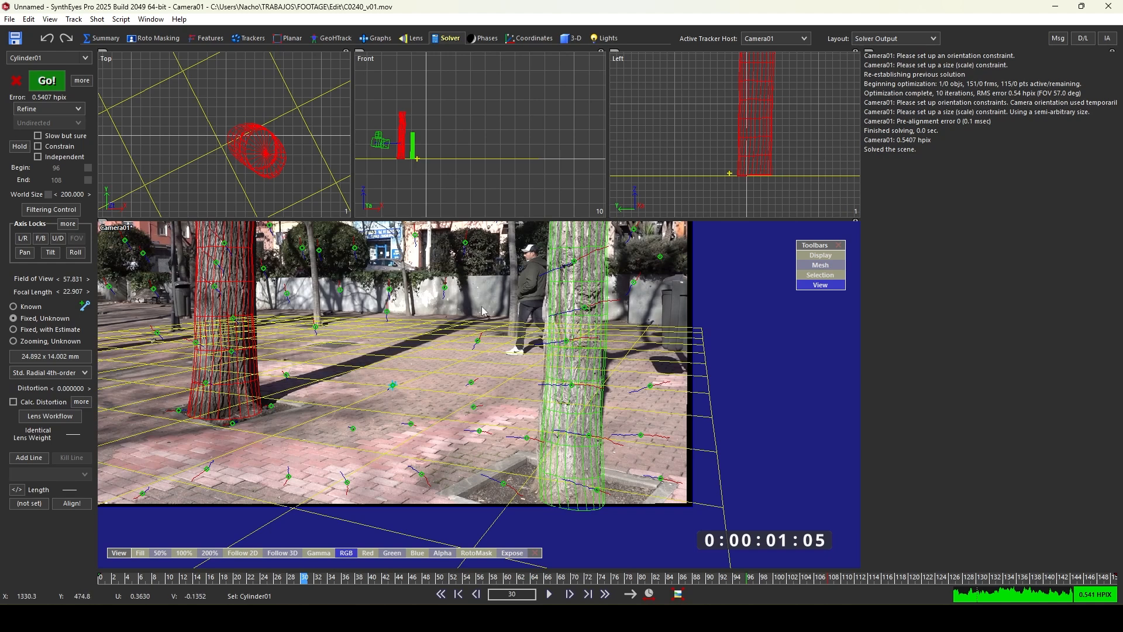
{"action": "scroll", "coordinate": [397, 346], "scroll_direction": "down", "scroll_amount": 4}
{"action": "scroll", "coordinate": [397, 347], "scroll_direction": "up", "scroll_amount": 3}
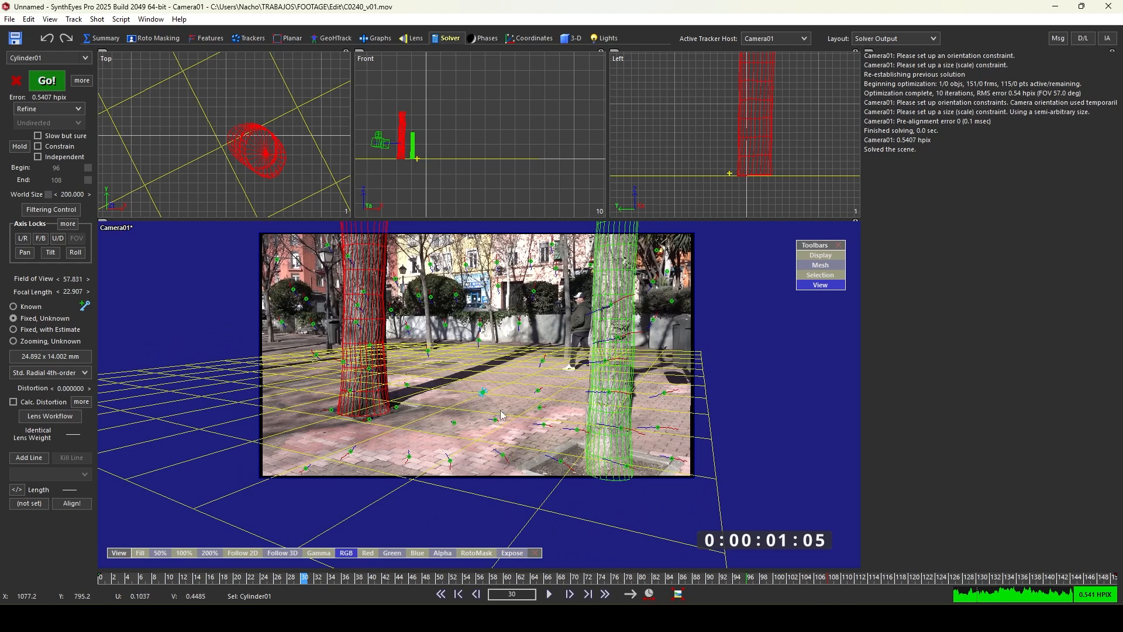
- Scrub through the shot to review the fitted cylinders, return to the first frame and reselect the near cylinder
{"action": "left_click_drag", "start_coordinate": [488, 578], "coordinate": [640, 578]}
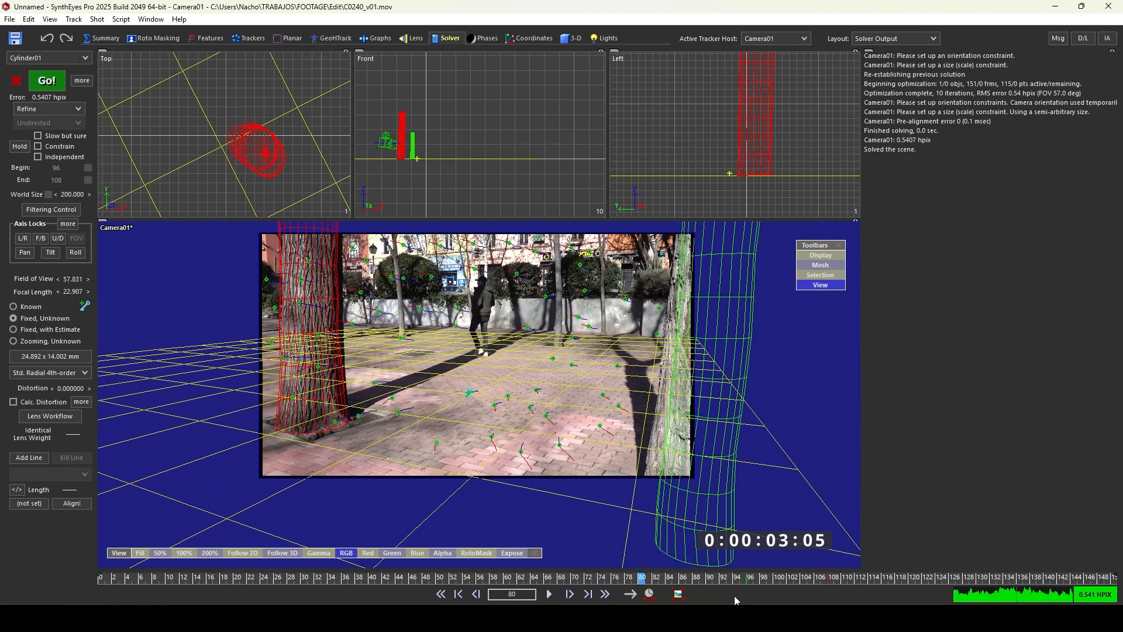
{"action": "left_click_drag", "start_coordinate": [783, 578], "coordinate": [90, 535]}
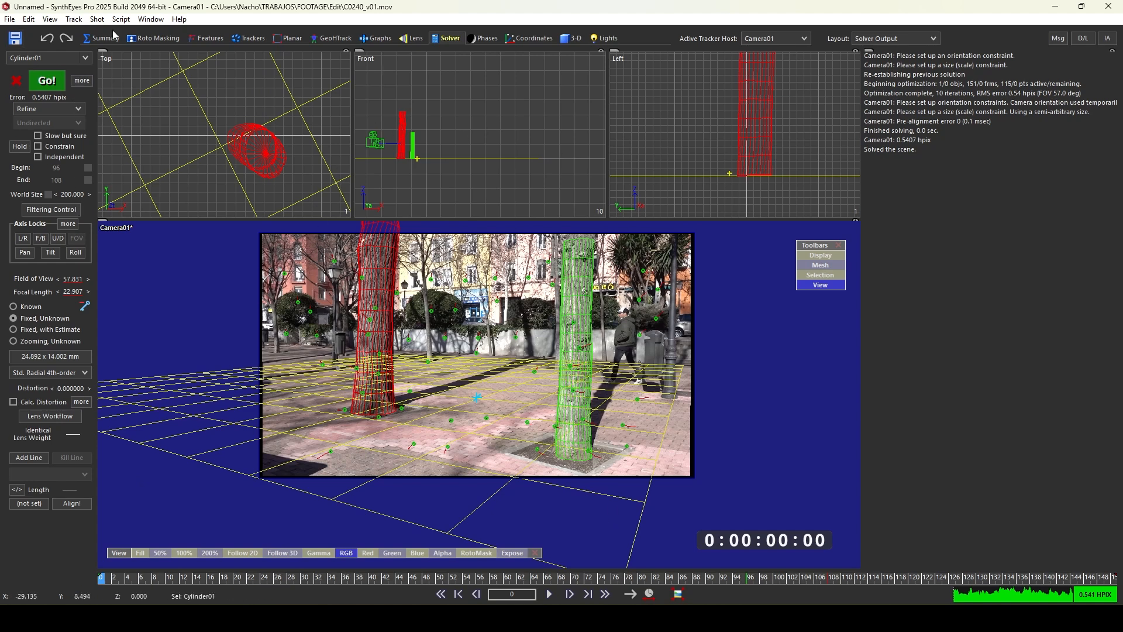
{"action": "left_click", "coordinate": [469, 132]}
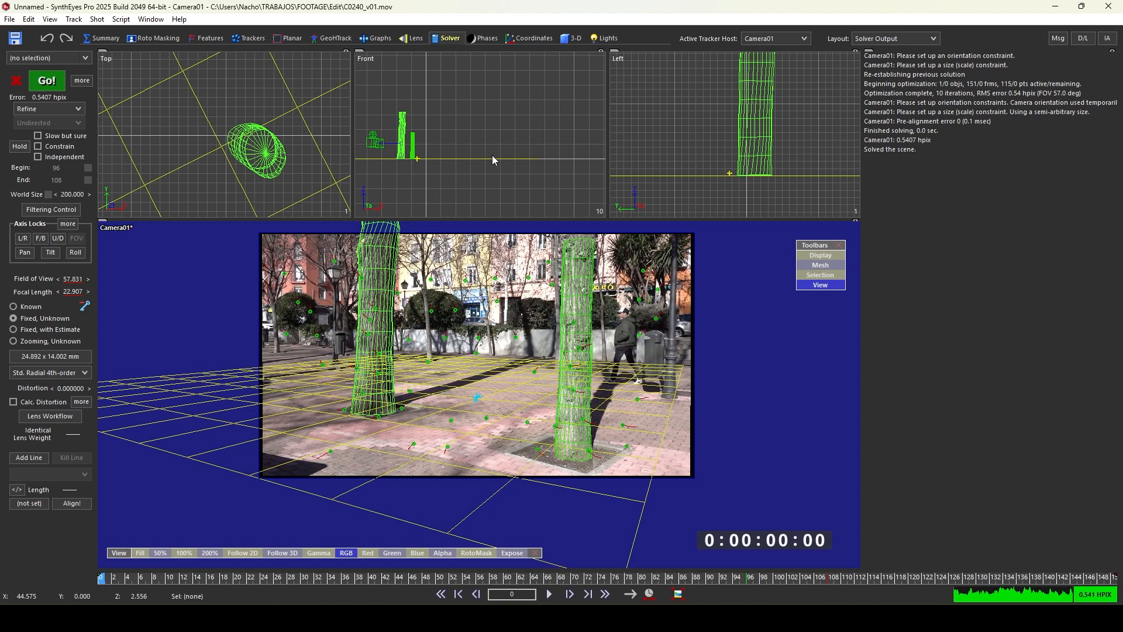
{"action": "left_click", "coordinate": [384, 335]}
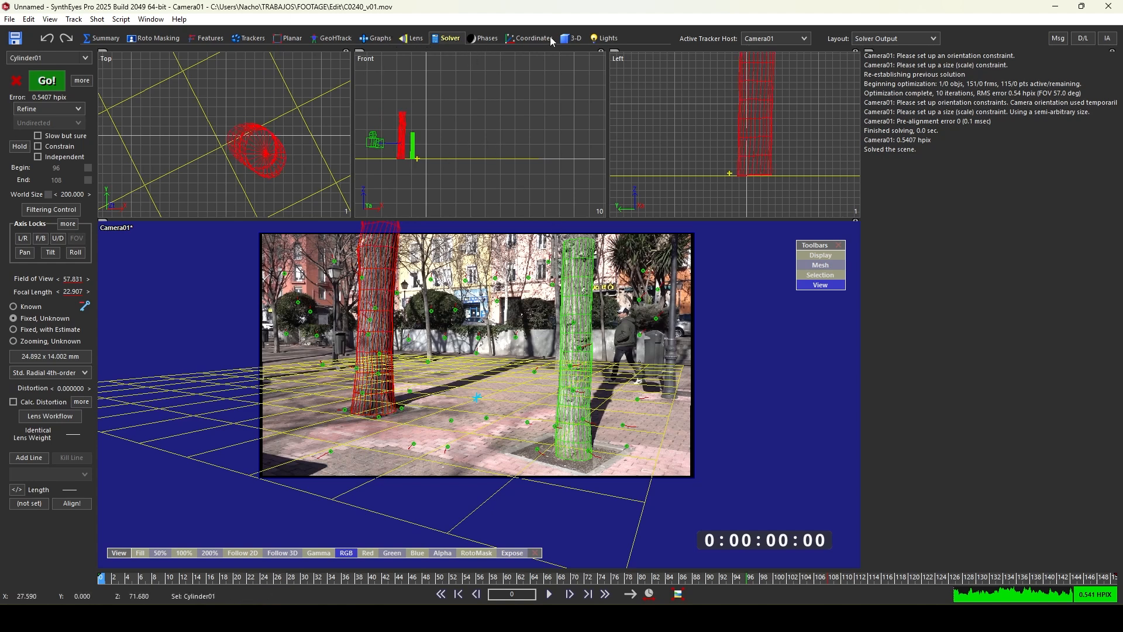
- Try to move the ground plane in the Top view, and undo the move
{"action": "left_click", "coordinate": [569, 39]}
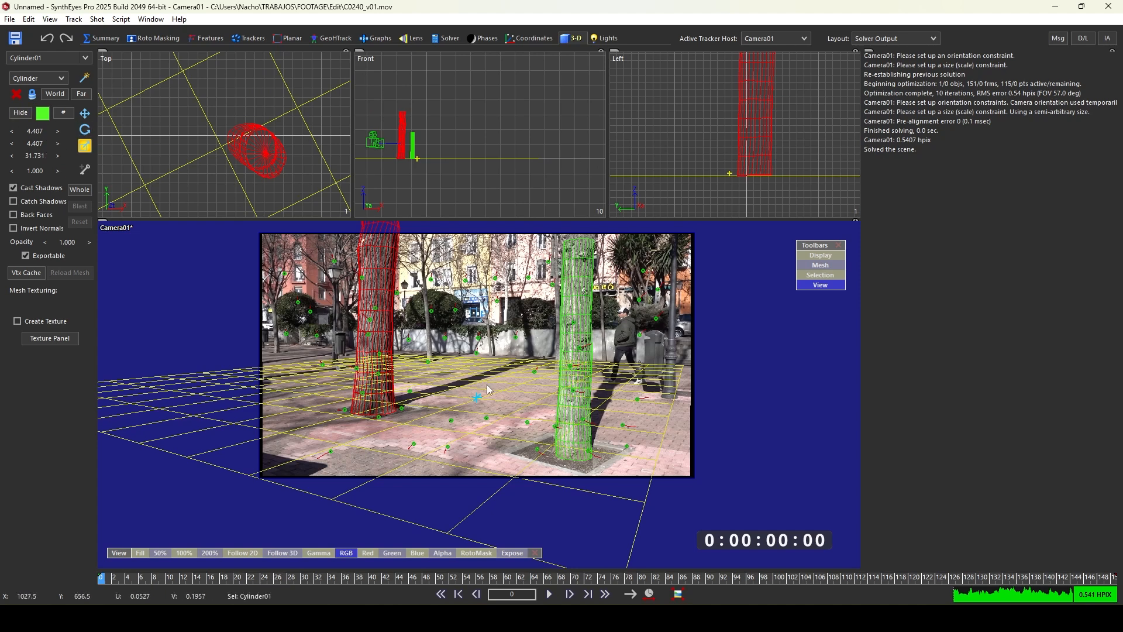
{"action": "scroll", "coordinate": [290, 145], "scroll_direction": "down", "scroll_amount": 5}
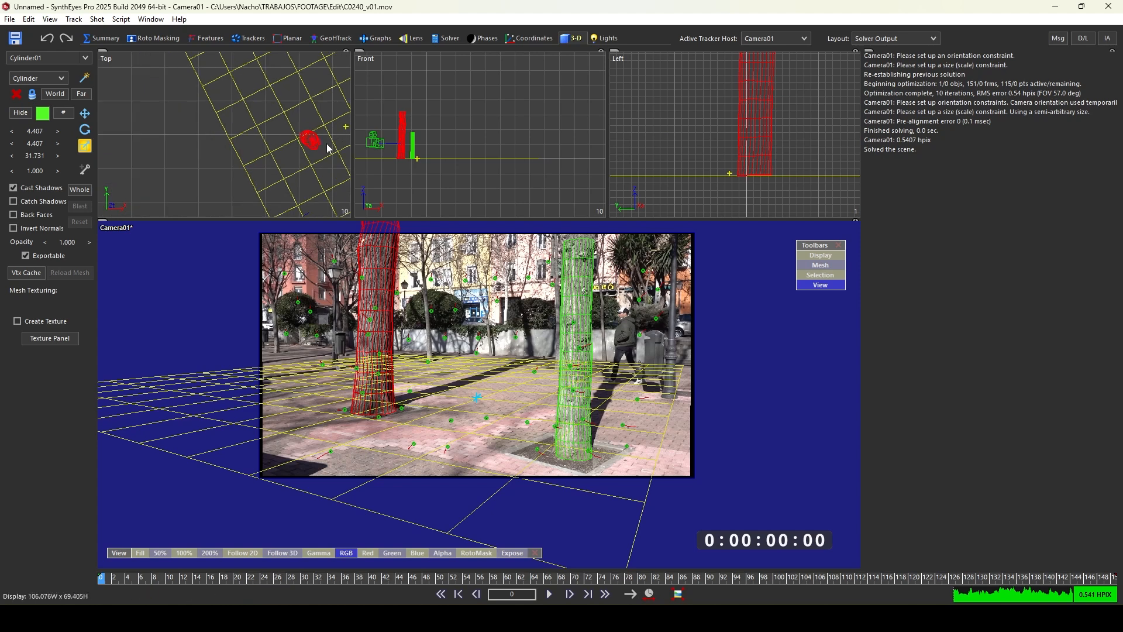
{"action": "middle_click_drag", "start_coordinate": [290, 145], "coordinate": [183, 150]}
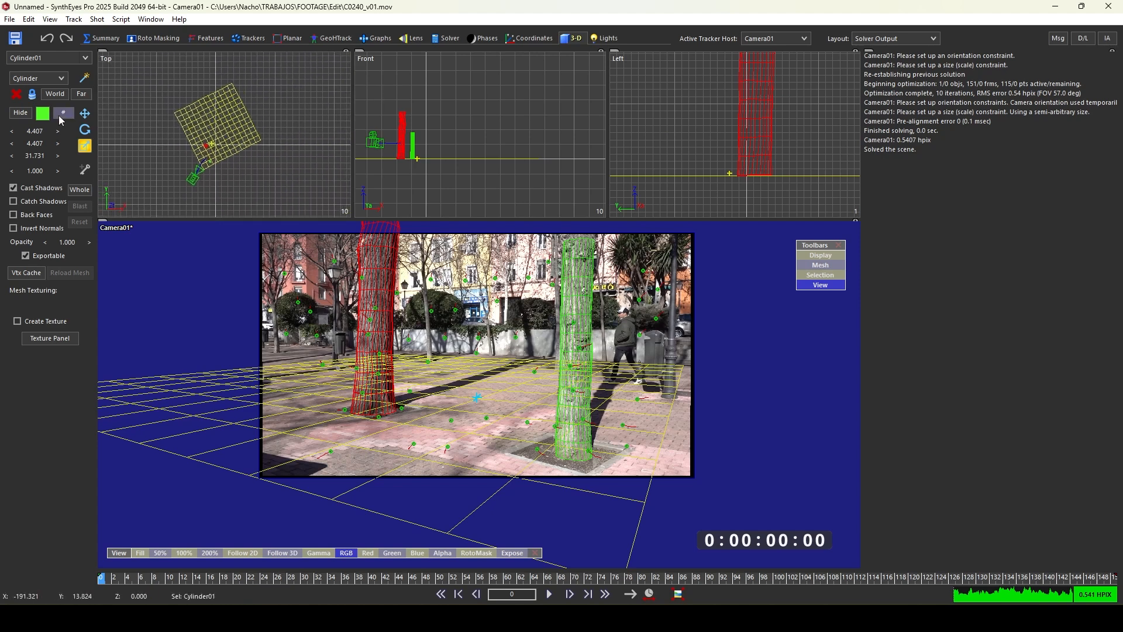
{"action": "left_click", "coordinate": [195, 176]}
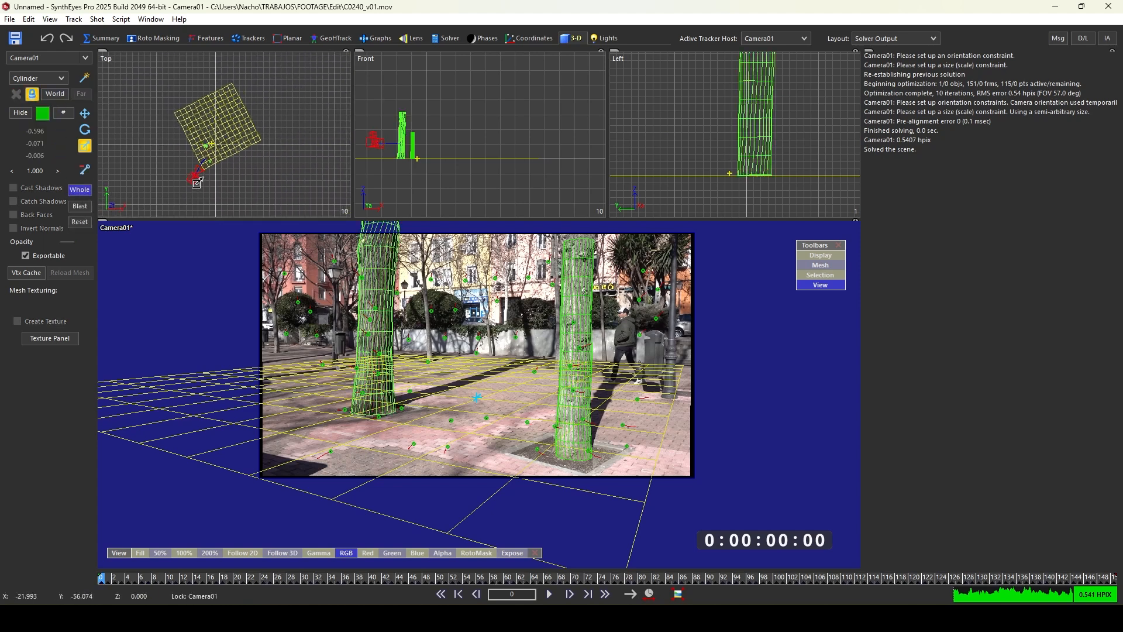
{"action": "left_click_drag", "start_coordinate": [240, 177], "coordinate": [208, 160]}
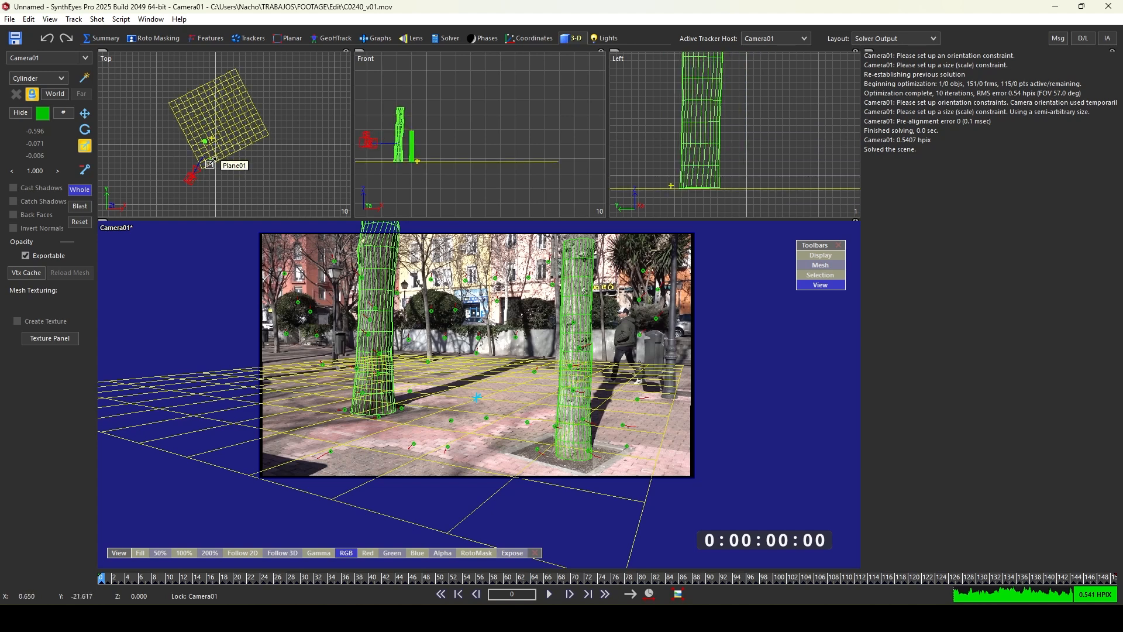
{"action": "key", "text": "ctrl+z"}
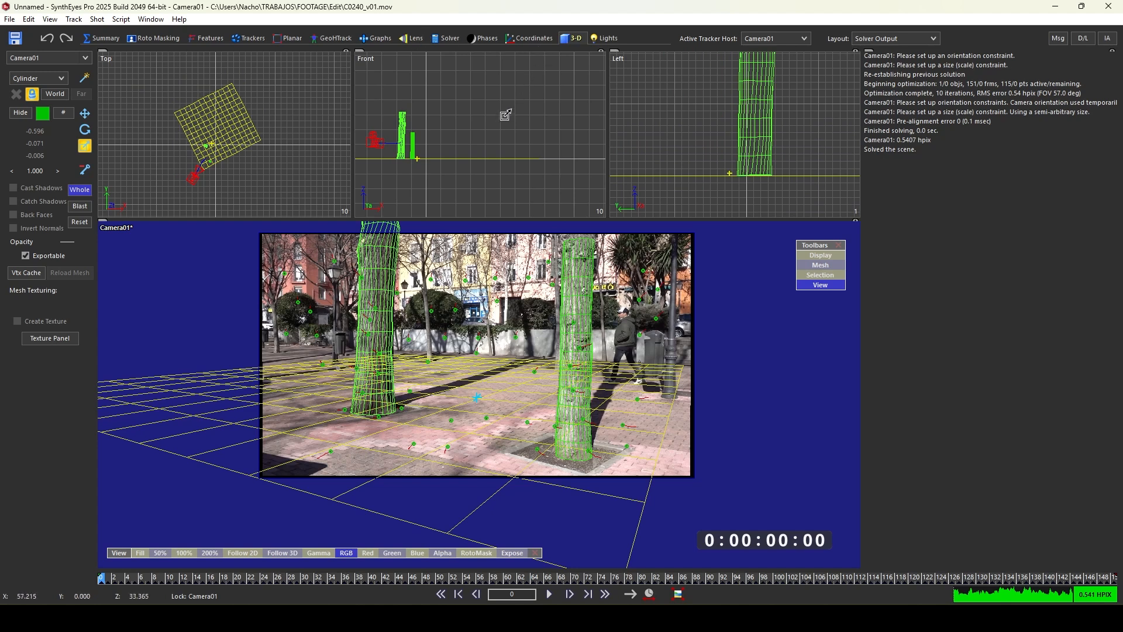
{"action": "scroll", "coordinate": [418, 183], "scroll_direction": "up", "scroll_amount": 2}
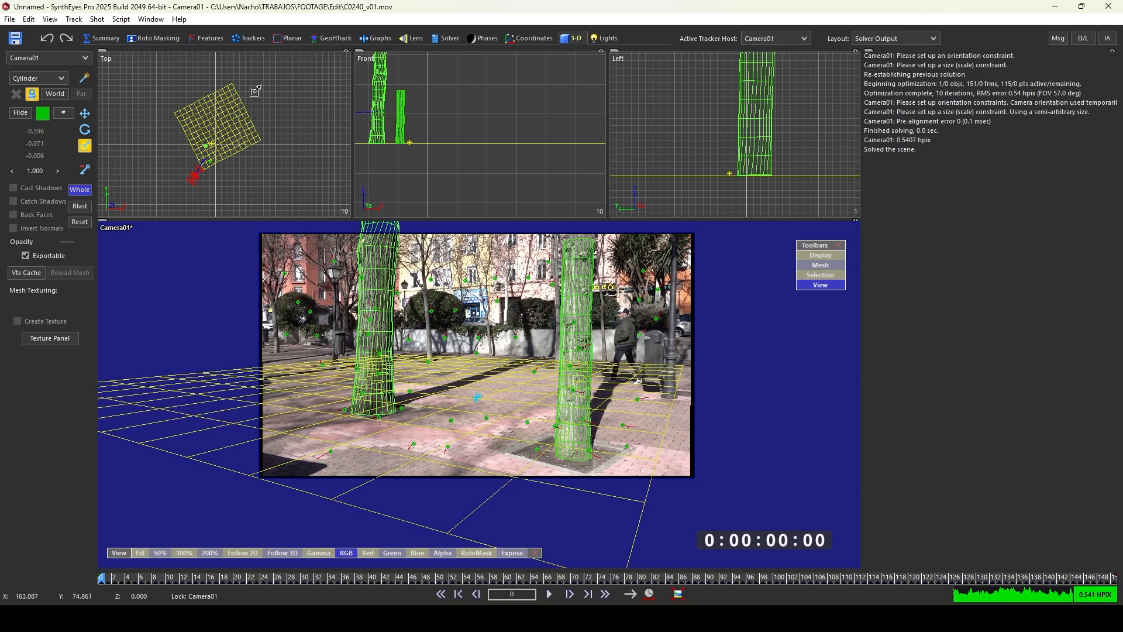
{"action": "left_click", "coordinate": [79, 189]}
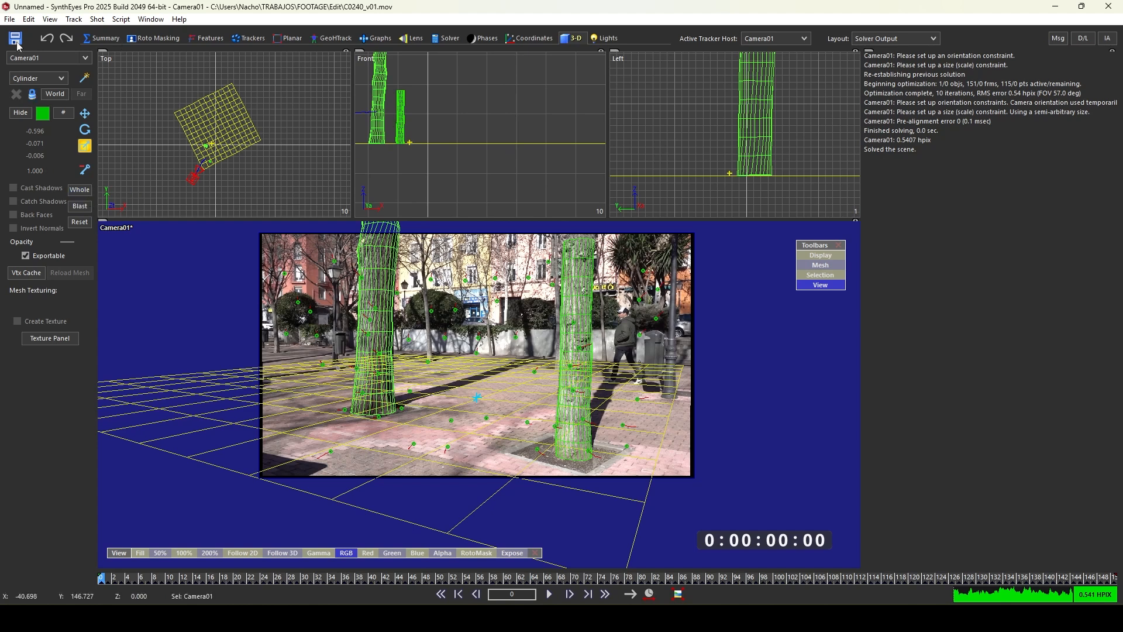
- Export the solved scene in Nuke (Current) format as C0240_v01 in the 7_SYNTHEYES folder with default settings
{"action": "left_click", "coordinate": [447, 38]}
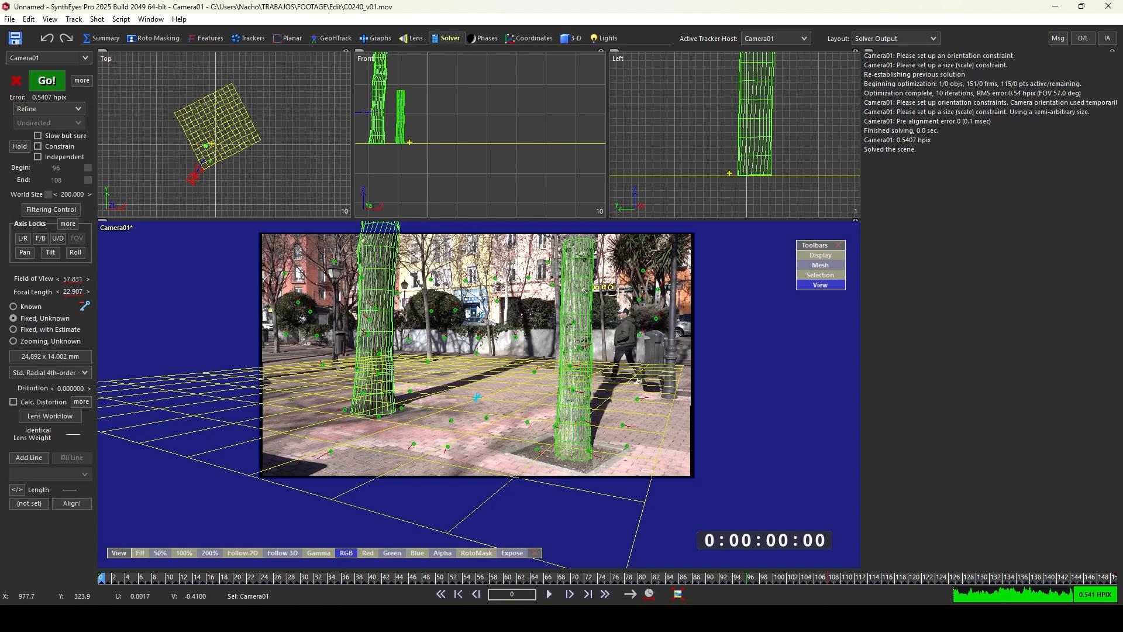
{"action": "scroll", "coordinate": [520, 346], "scroll_direction": "down", "scroll_amount": 3}
{"action": "scroll", "coordinate": [520, 347], "scroll_direction": "up", "scroll_amount": 2}
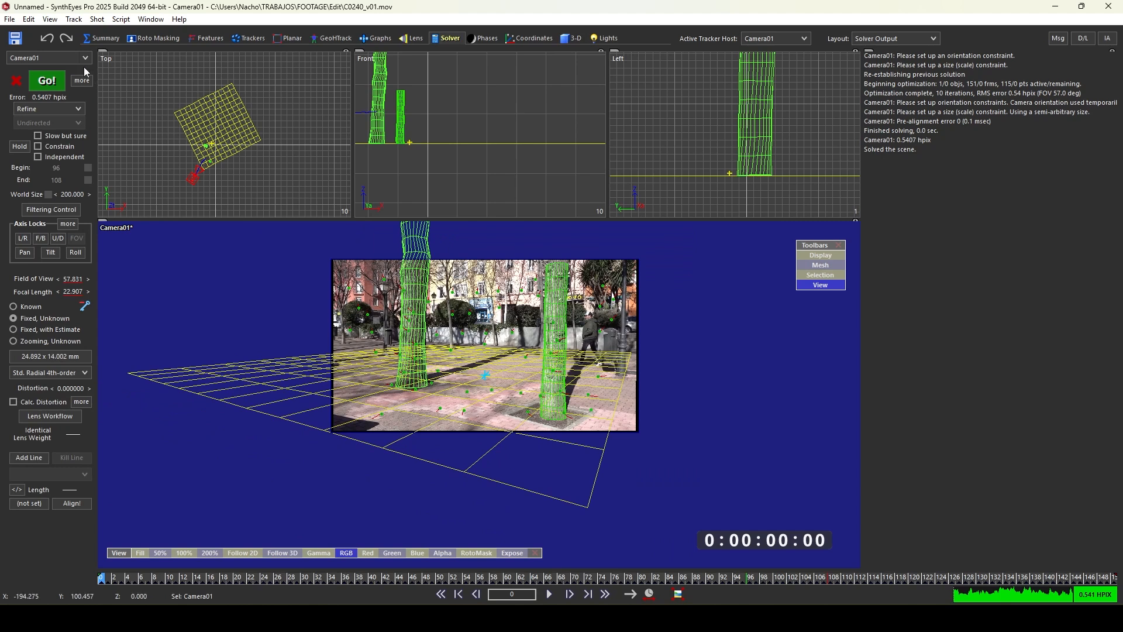
{"action": "left_click", "coordinate": [14, 22]}
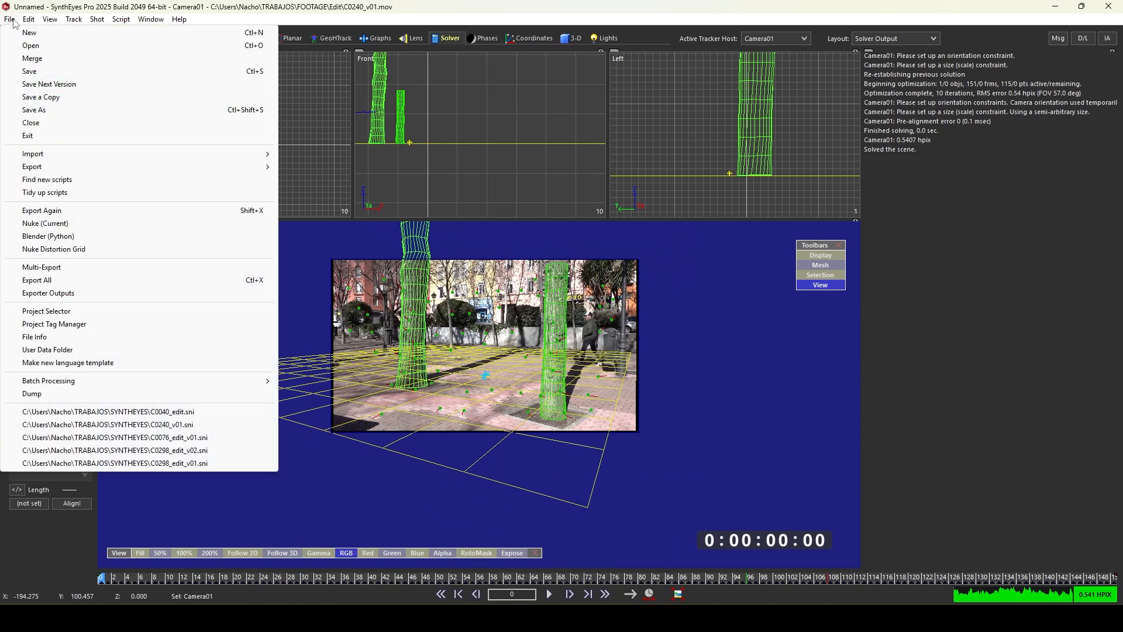
{"action": "mouse_move", "coordinate": [68, 166]}
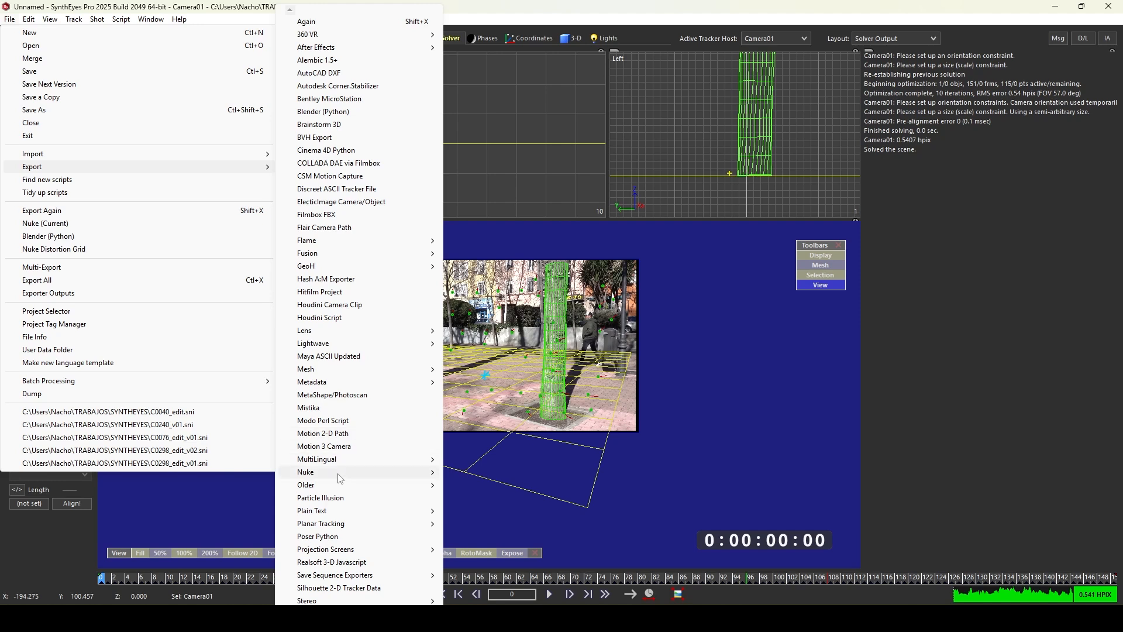
{"action": "mouse_move", "coordinate": [342, 472]}
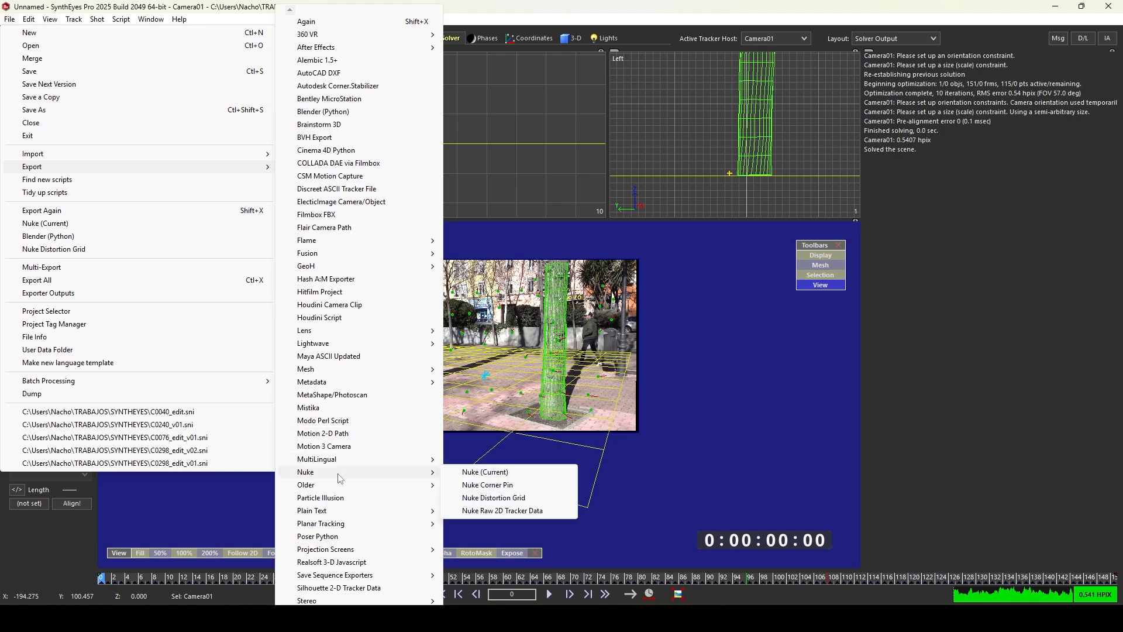
{"action": "left_click", "coordinate": [482, 475]}
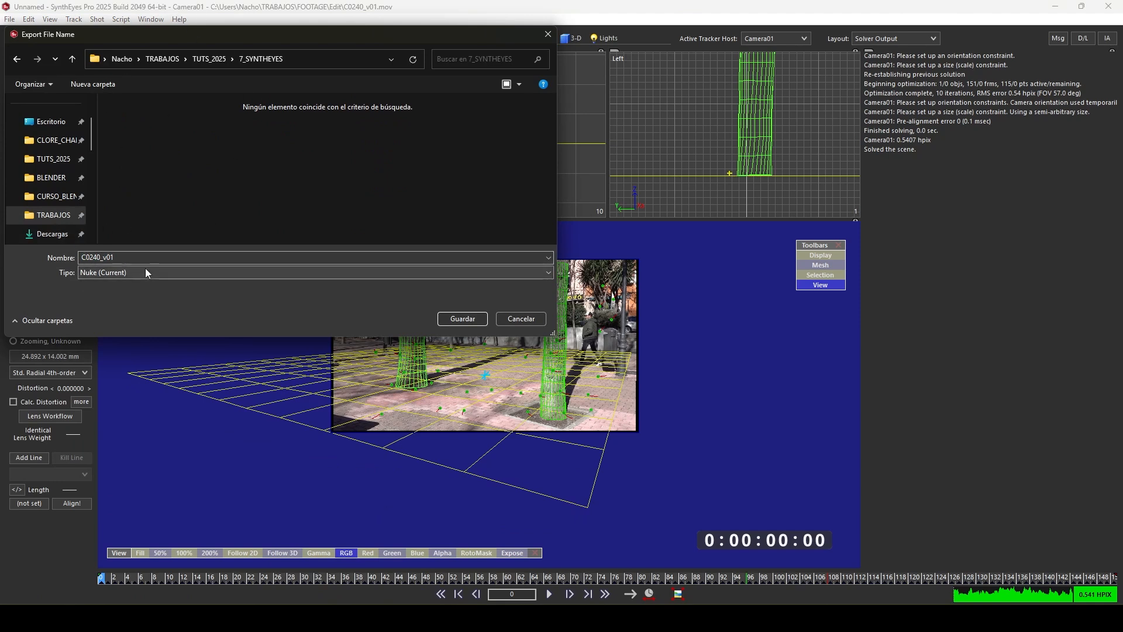
{"action": "left_click", "coordinate": [468, 319]}
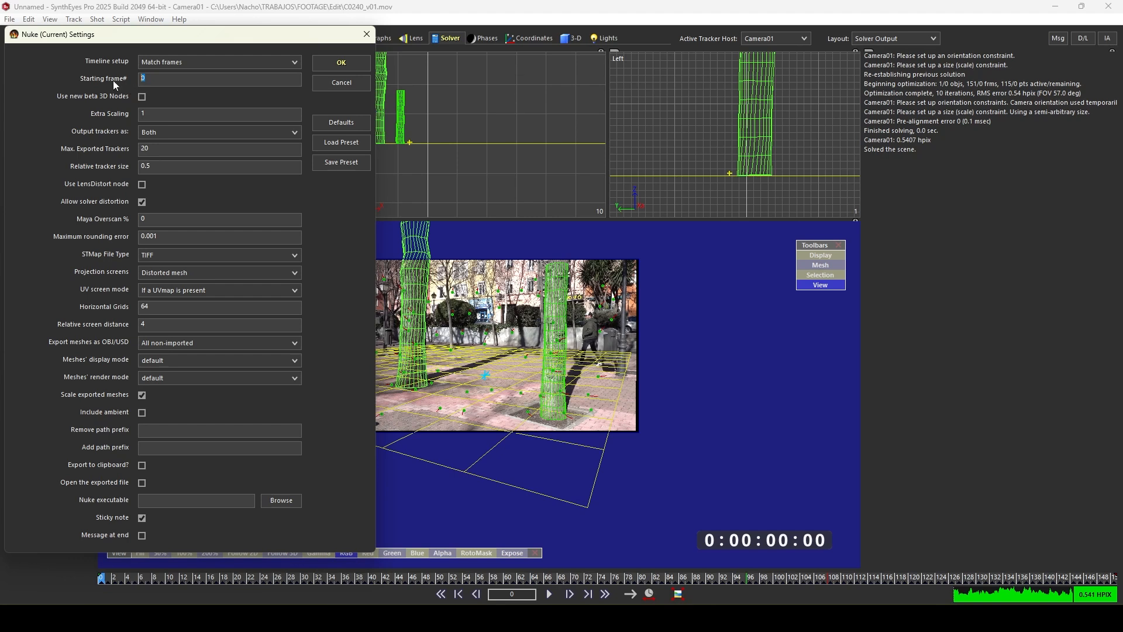
{"action": "left_click", "coordinate": [150, 82]}
{"action": "left_click", "coordinate": [354, 62]}
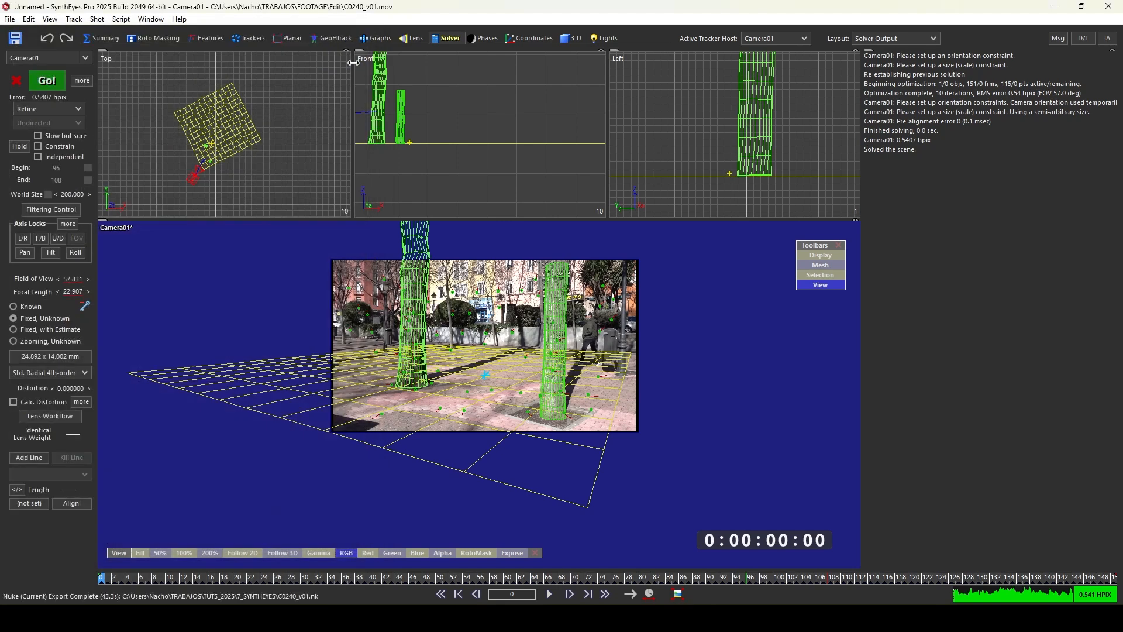
- Switch to the Perspective view locked to the camera and open the preview movie output file as a JPEG Sequence
{"action": "scroll", "coordinate": [514, 306], "scroll_direction": "up", "scroll_amount": 2}
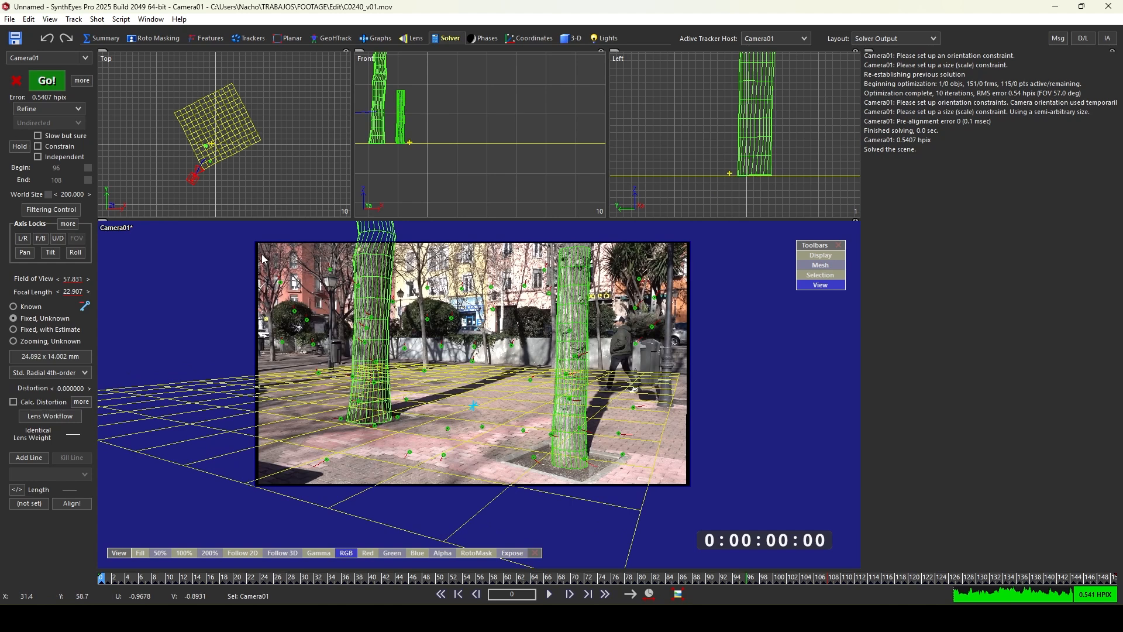
{"action": "key", "text": "5"}
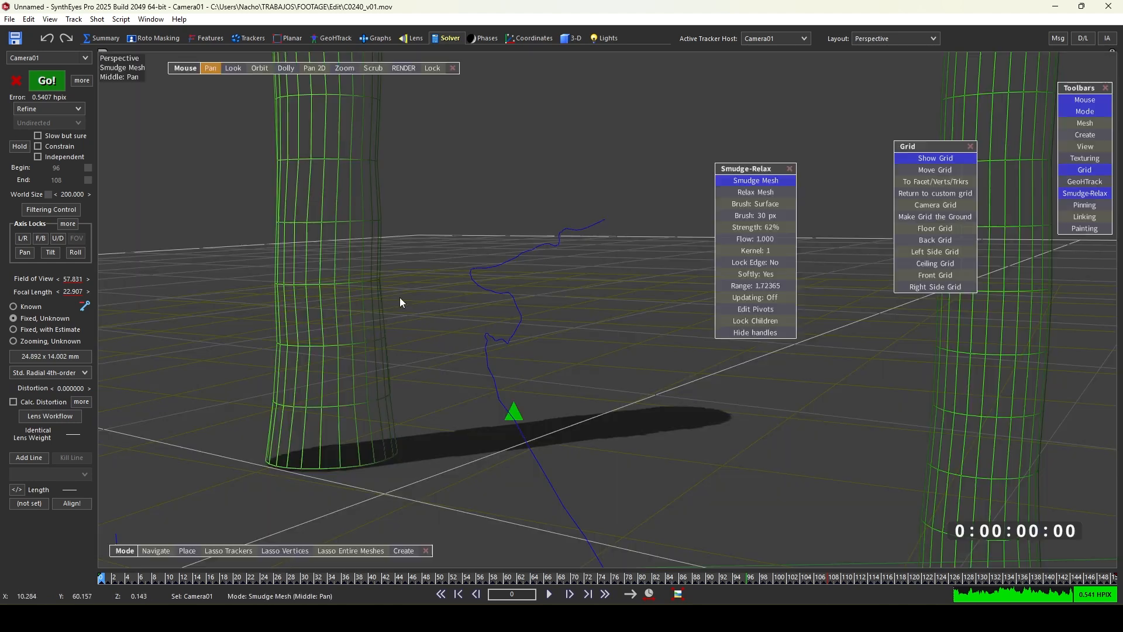
{"action": "left_click", "coordinate": [435, 70]}
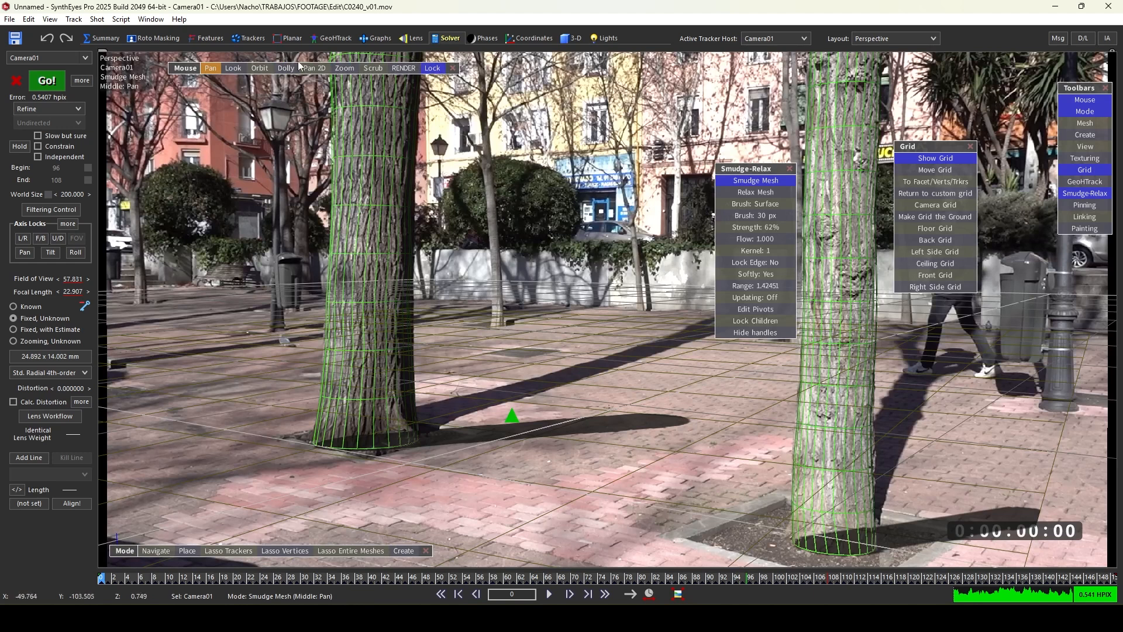
{"action": "left_click", "coordinate": [397, 68]}
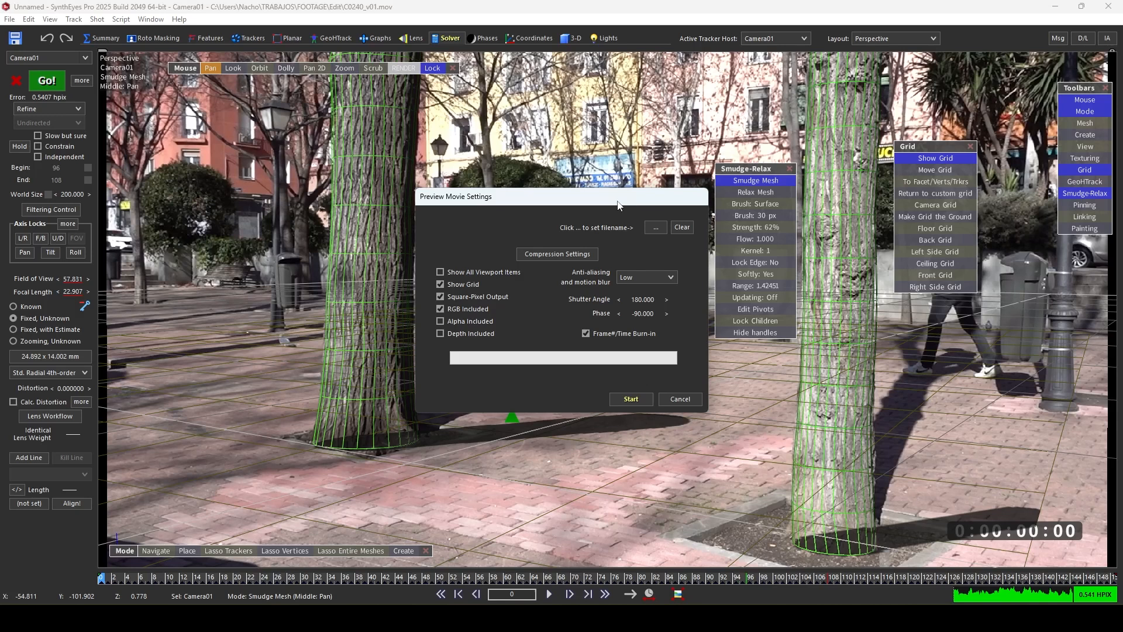
{"action": "left_click", "coordinate": [654, 228]}
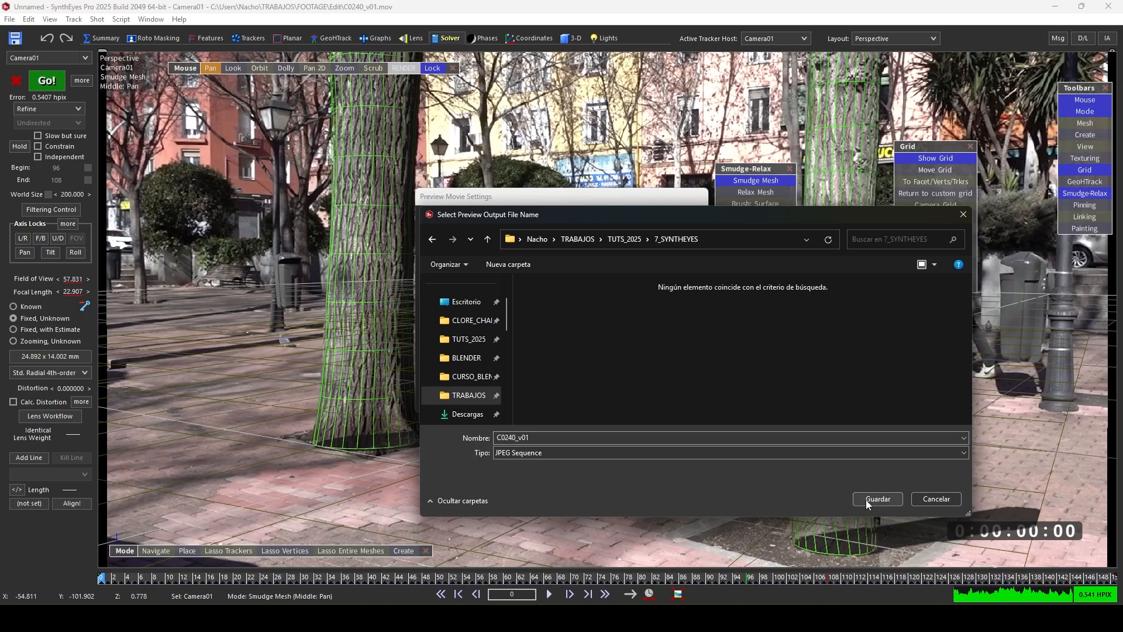
{"action": "left_click", "coordinate": [529, 454]}
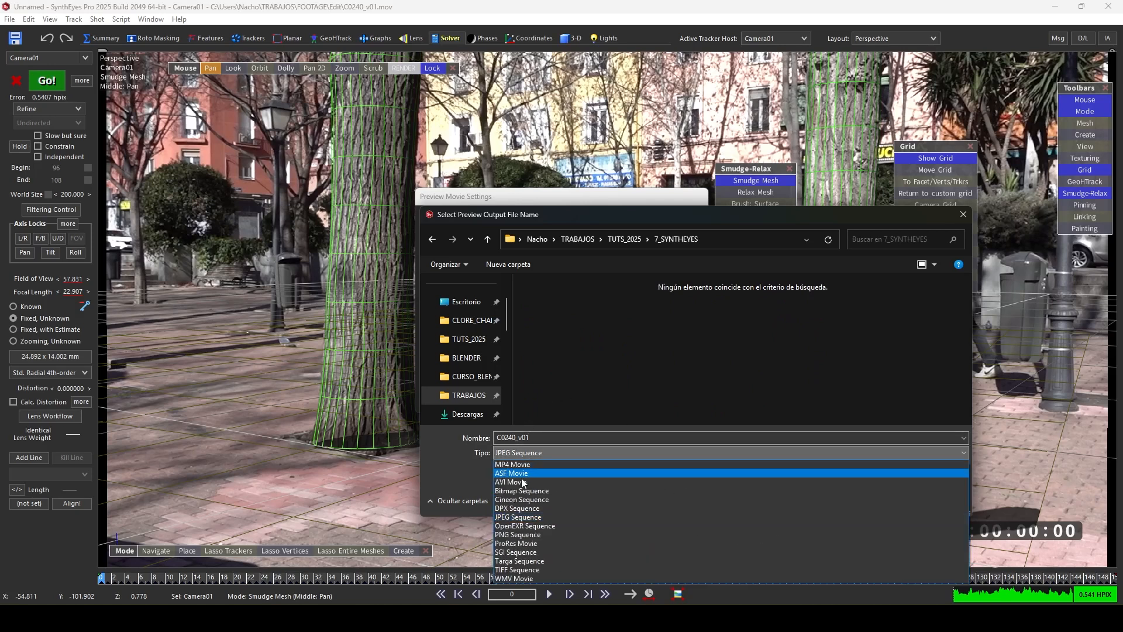
{"action": "left_click", "coordinate": [545, 447]}
- Create a new folder Seq_UD, save the preview output C0240_v01 inside it and start rendering the preview
{"action": "right_click", "coordinate": [572, 353]}
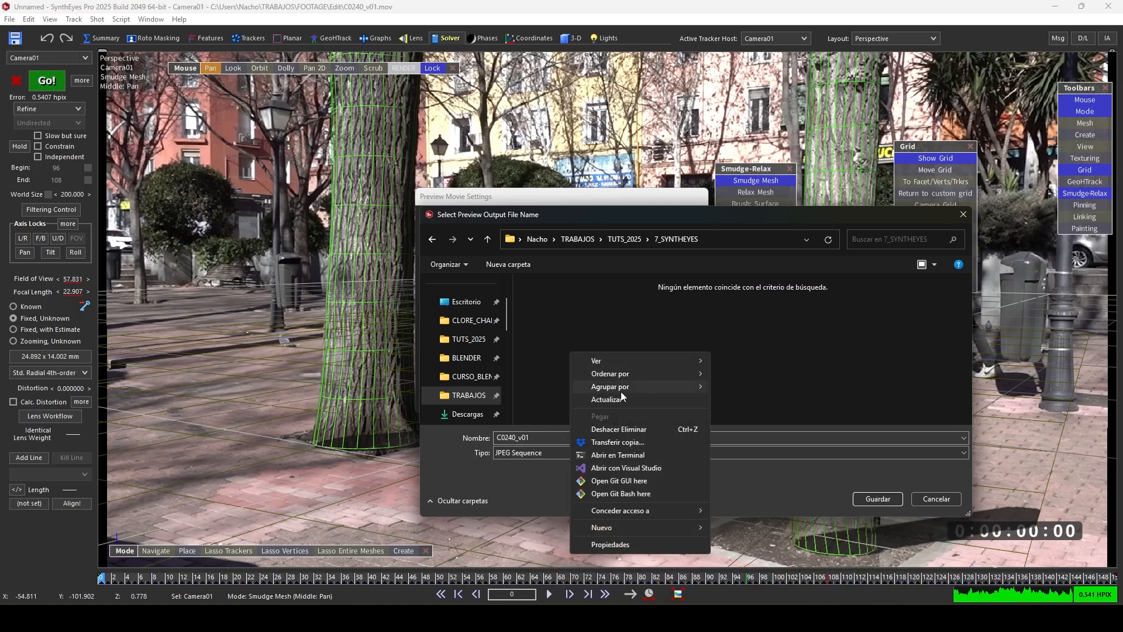
{"action": "mouse_move", "coordinate": [656, 528]}
{"action": "left_click", "coordinate": [774, 420]}
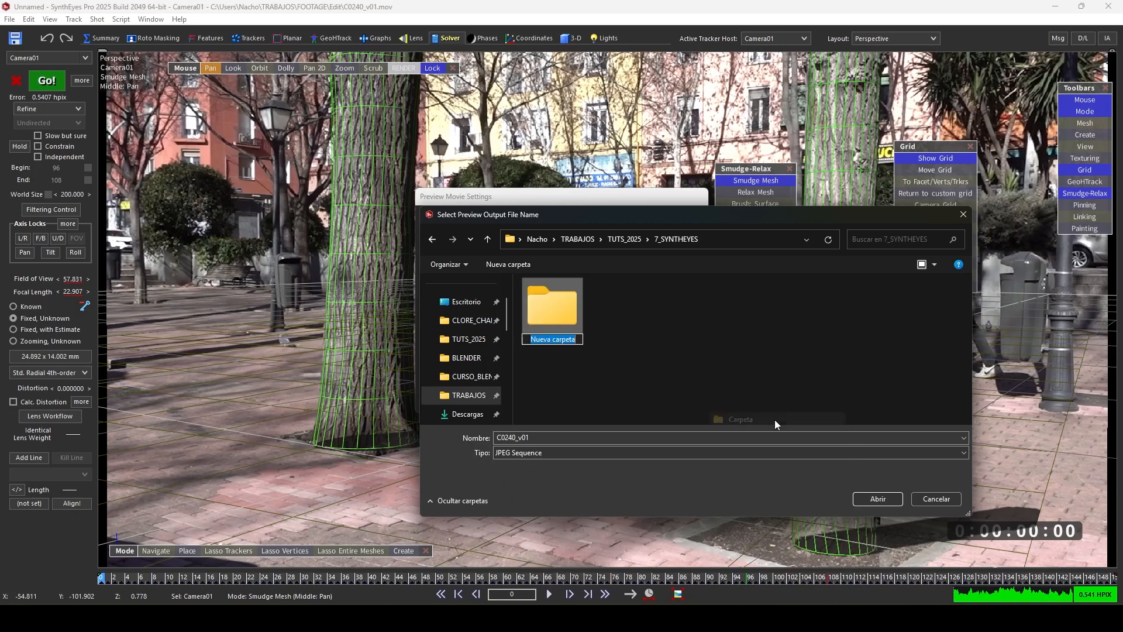
{"action": "type", "text": "Seq_UD"}
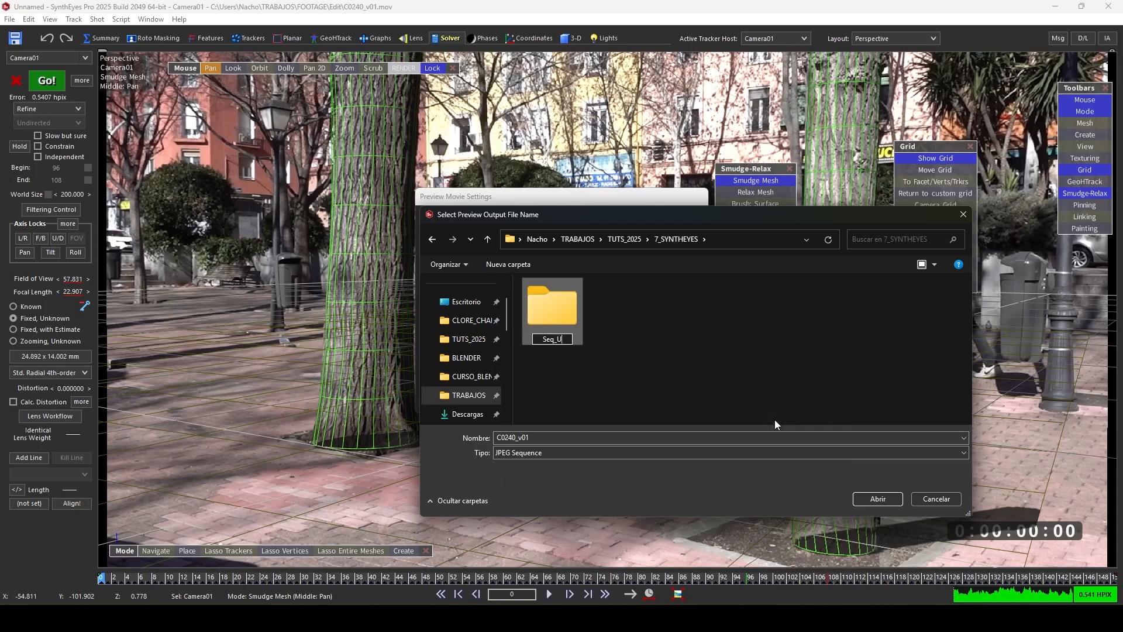
{"action": "key", "text": "Return"}
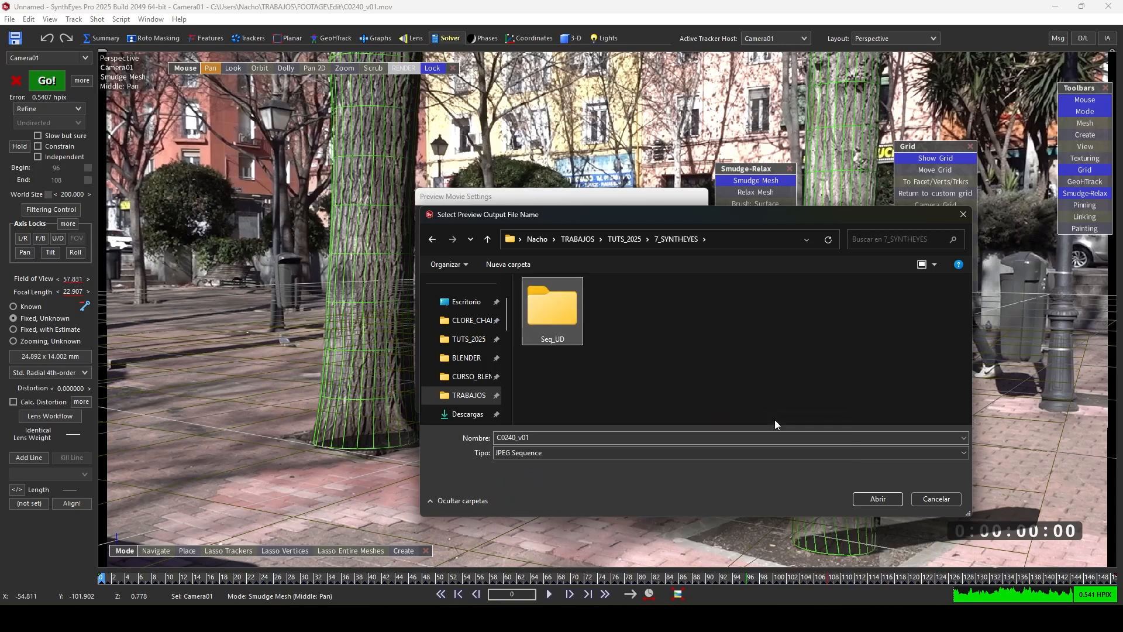
{"action": "double_click", "coordinate": [550, 301]}
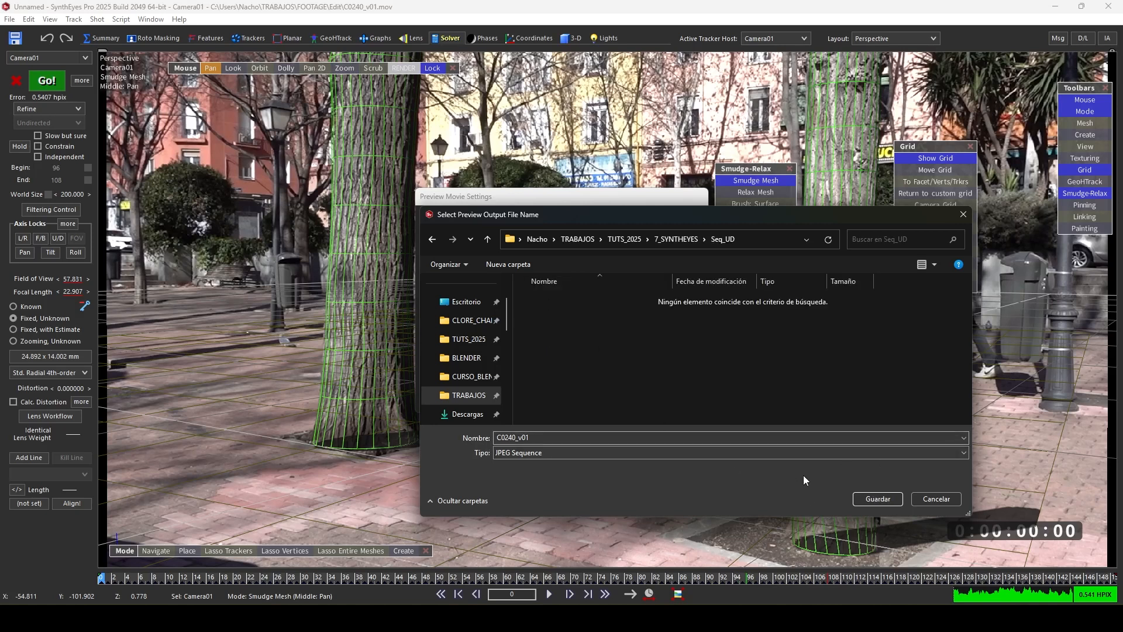
{"action": "left_click", "coordinate": [878, 499]}
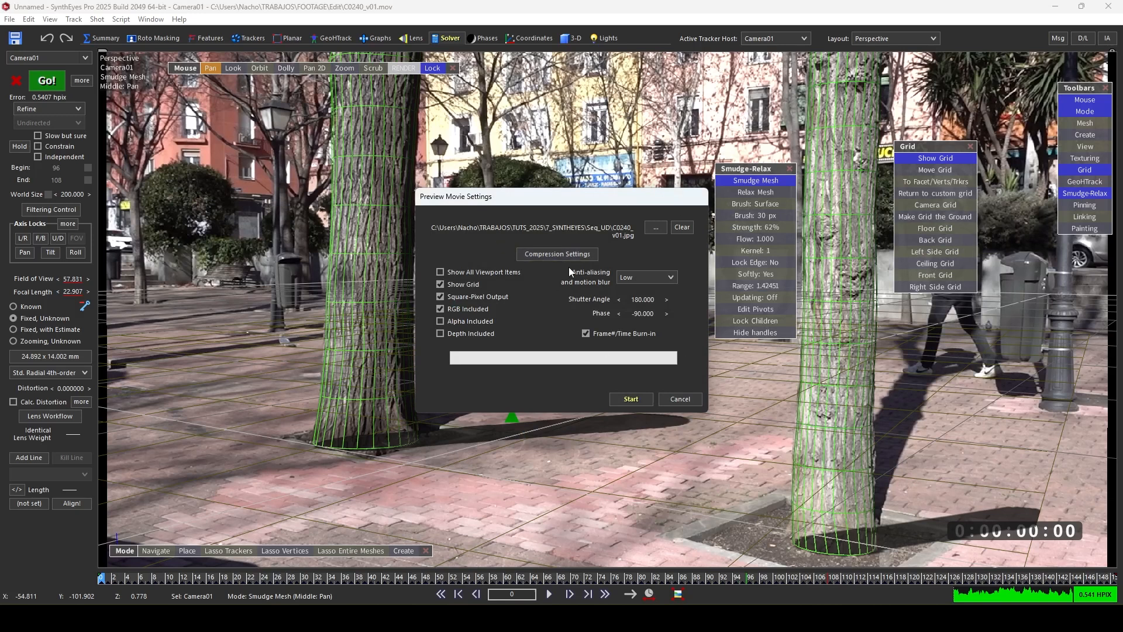
{"action": "left_click", "coordinate": [639, 401]}
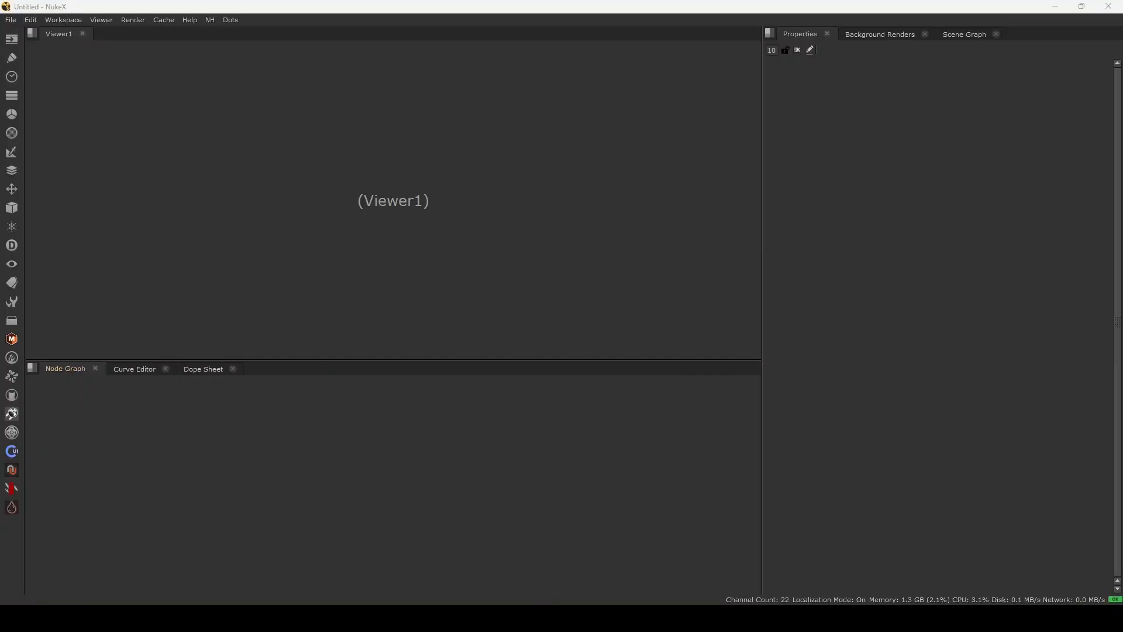
- Import the exported C0240_v01 Nuke script from the 7_SYNTHEYES folder into the empty node graph
{"action": "left_click_drag", "start_coordinate": [0, 104], "coordinate": [190, 155]}
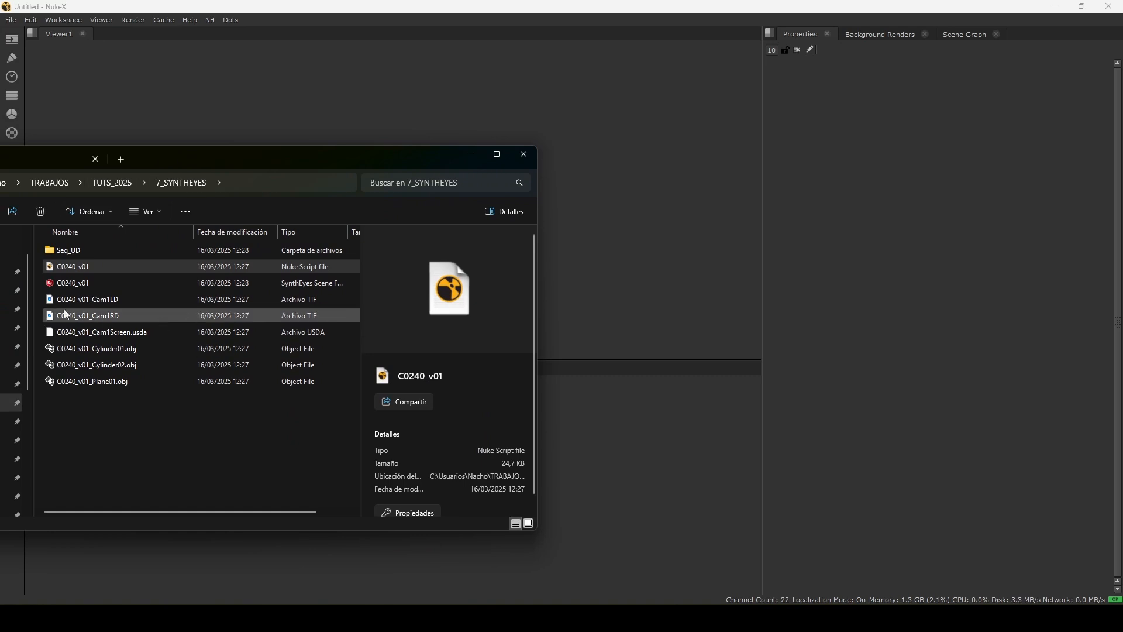
{"action": "left_click", "coordinate": [77, 272]}
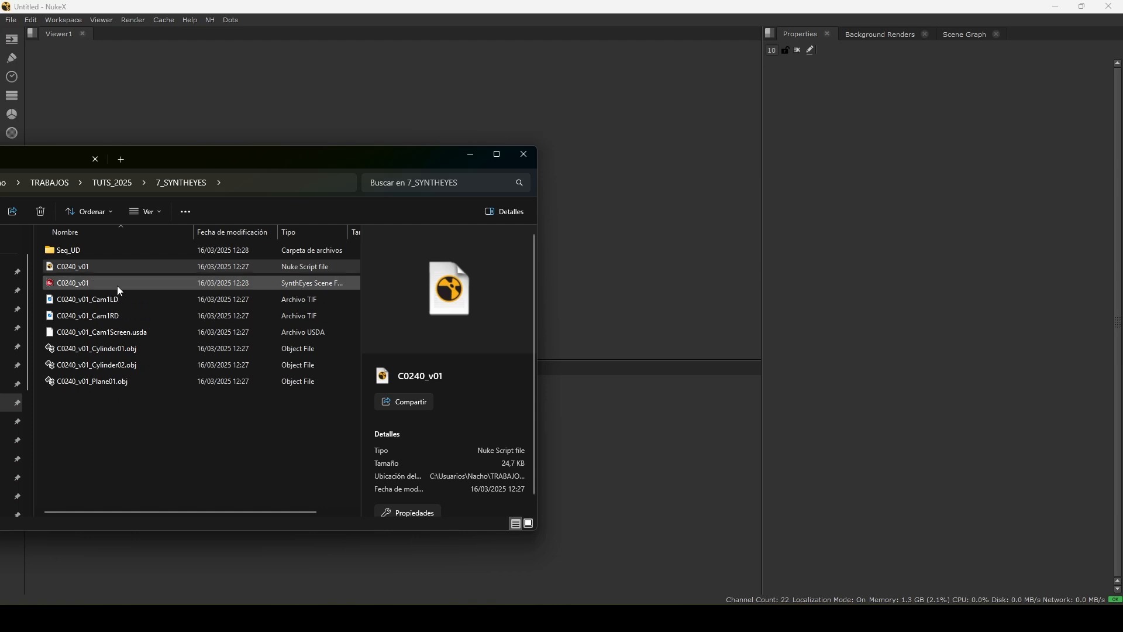
{"action": "left_click_drag", "start_coordinate": [80, 269], "coordinate": [587, 463]}
{"action": "left_click", "coordinate": [551, 424]}
{"action": "scroll", "coordinate": [547, 427], "scroll_direction": "down", "scroll_amount": 2}
{"action": "middle_click_drag", "start_coordinate": [545, 428], "coordinate": [445, 418]}
{"action": "scroll", "coordinate": [530, 486], "scroll_direction": "down", "scroll_amount": 3}
{"action": "middle_click_drag", "start_coordinate": [534, 487], "coordinate": [218, 463]}
{"action": "scroll", "coordinate": [213, 455], "scroll_direction": "up", "scroll_amount": 5}
{"action": "scroll", "coordinate": [309, 442], "scroll_direction": "down", "scroll_amount": 4}
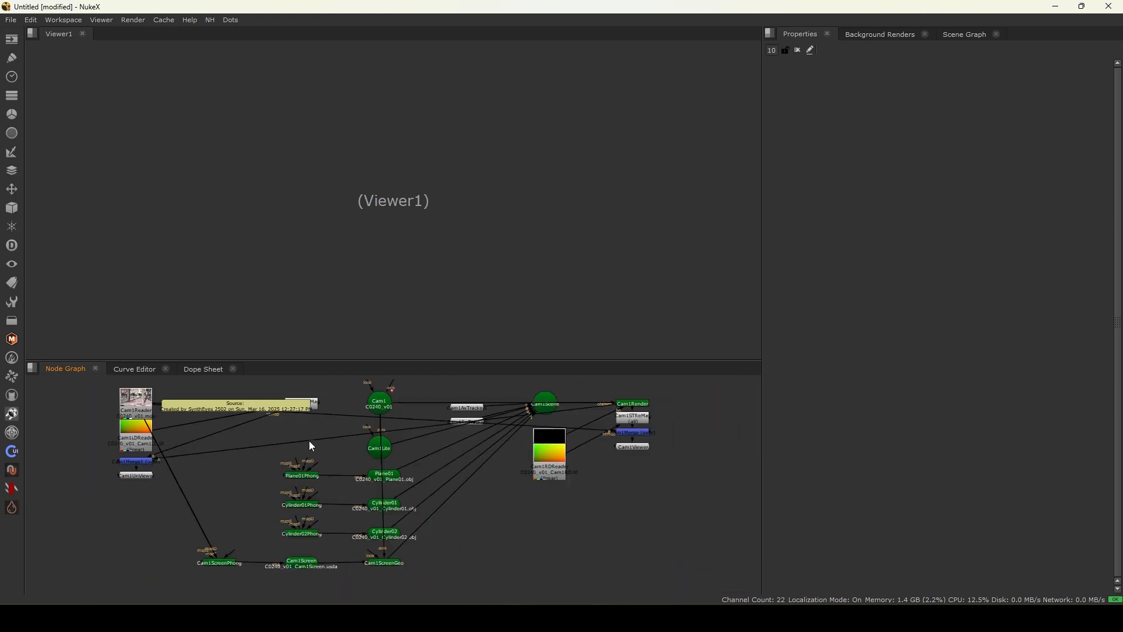
{"action": "scroll", "coordinate": [406, 444], "scroll_direction": "up", "scroll_amount": 1}
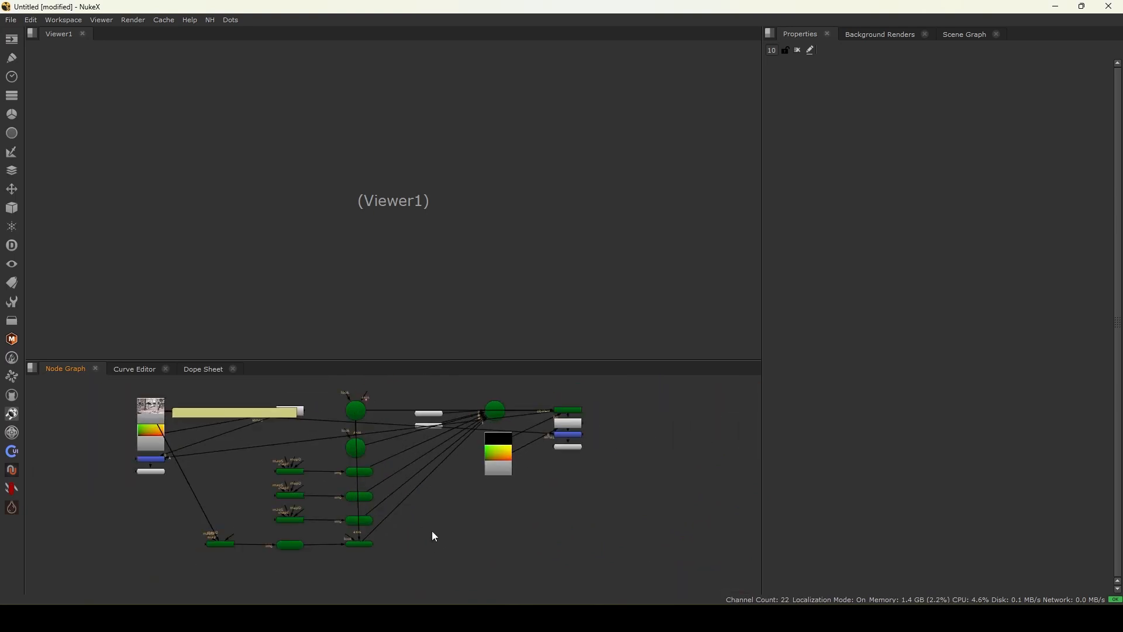
- Bring the Seq_UD image sequence folder into the node graph as Read nodes
{"action": "key", "text": "alt+Tab"}
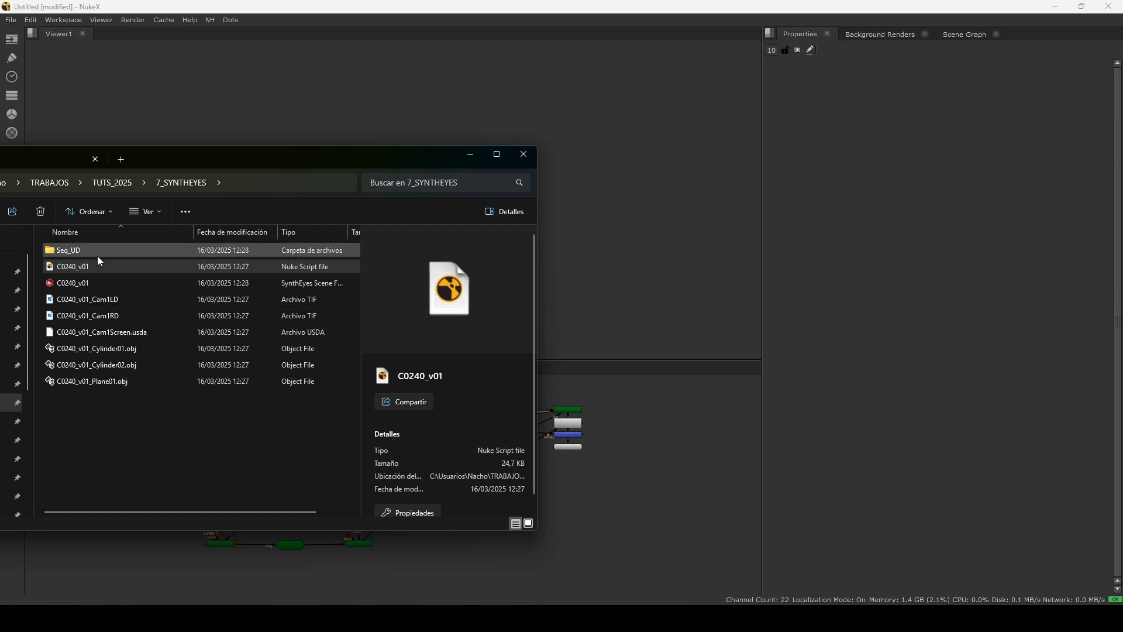
{"action": "left_click_drag", "start_coordinate": [80, 249], "coordinate": [653, 422]}
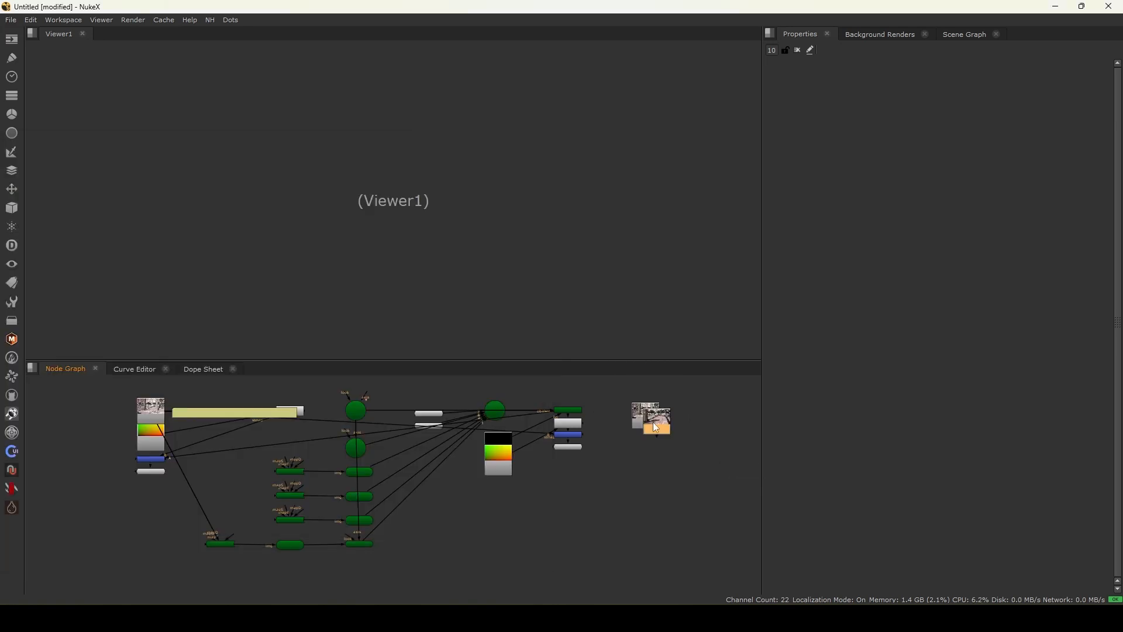
{"action": "scroll", "coordinate": [667, 427], "scroll_direction": "down", "scroll_amount": 5}
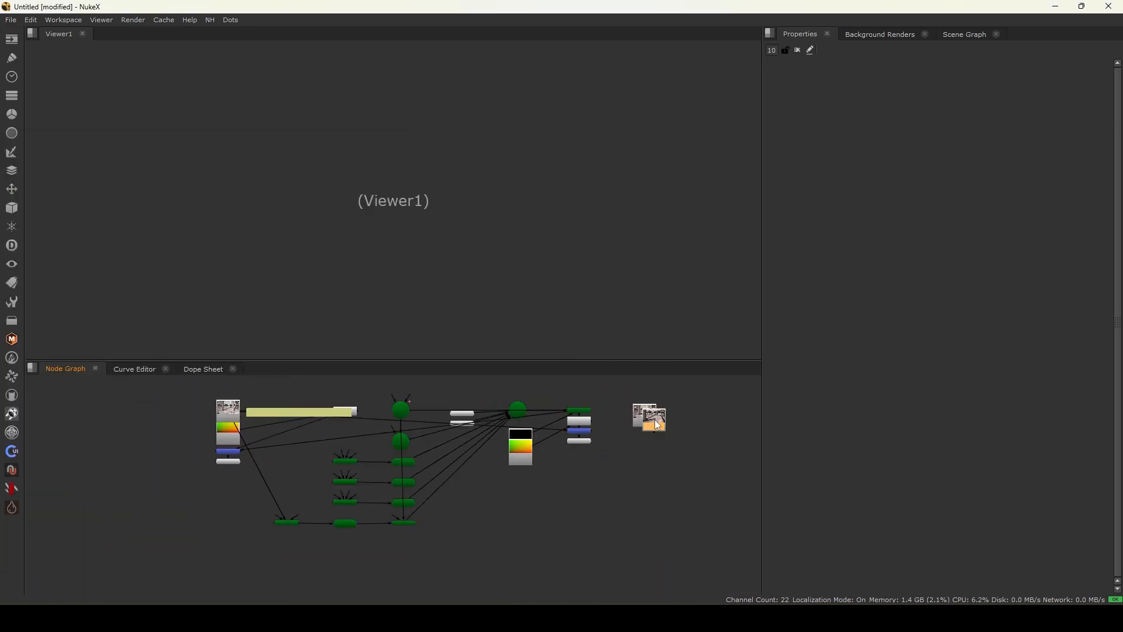
- Import the original C0240_v01 MOV clip as a Read node and show it in the viewer
{"action": "key", "text": "alt+Tab"}
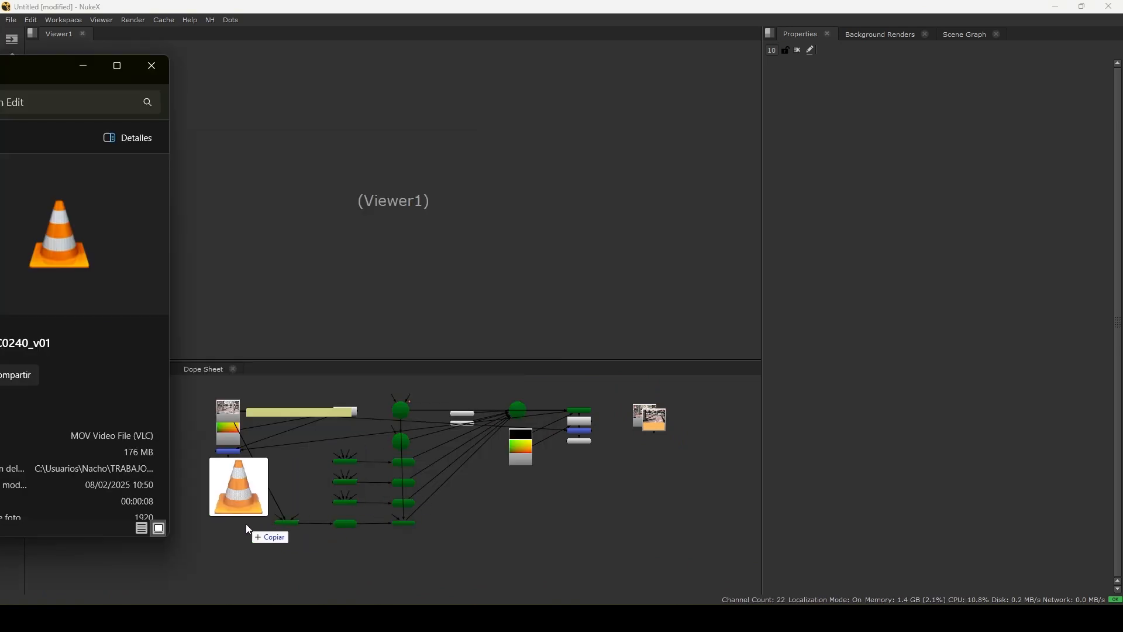
{"action": "left_click_drag", "start_coordinate": [246, 525], "coordinate": [243, 528]}
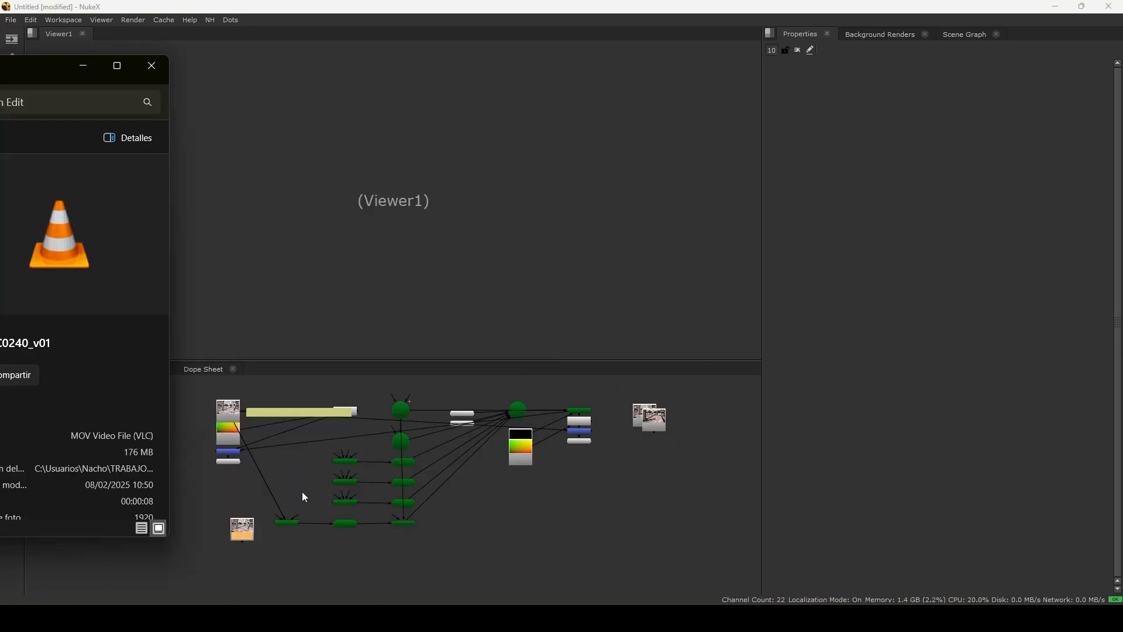
{"action": "left_click", "coordinate": [83, 65]}
{"action": "left_click_drag", "start_coordinate": [239, 527], "coordinate": [108, 405]}
{"action": "key", "text": "1"}
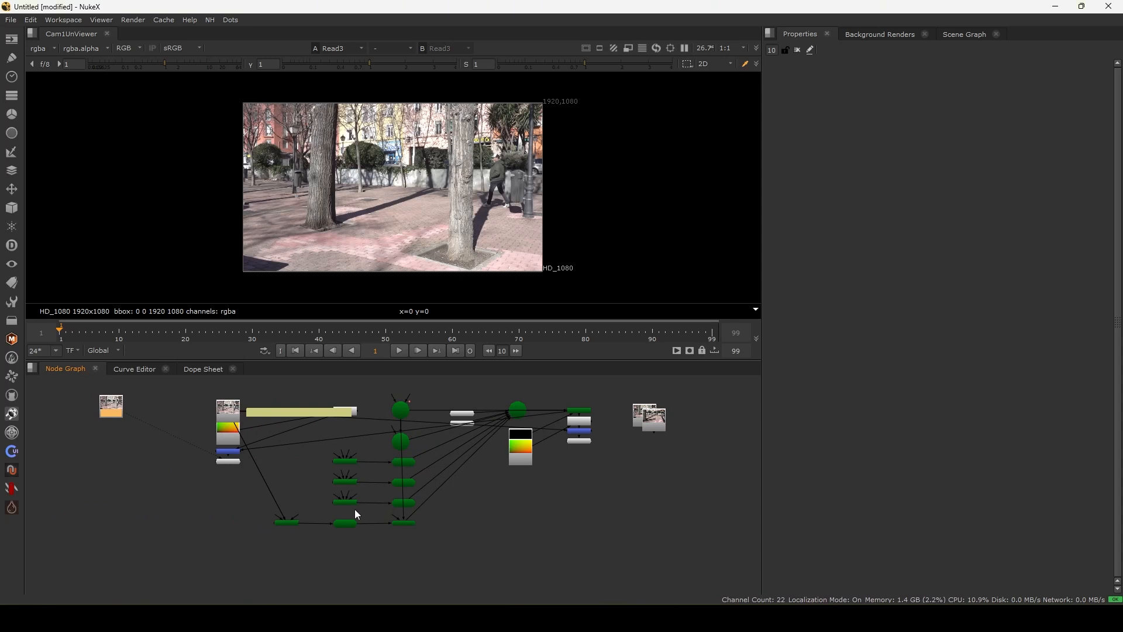
- Arrange the new Read nodes side by side and open the first undistorted sequence Read node
{"action": "left_click_drag", "start_coordinate": [654, 417], "coordinate": [68, 413]}
{"action": "scroll", "coordinate": [69, 413], "scroll_direction": "up", "scroll_amount": 3}
{"action": "middle_click_drag", "start_coordinate": [68, 413], "coordinate": [246, 425]}
{"action": "scroll", "coordinate": [246, 425], "scroll_direction": "up", "scroll_amount": 3}
{"action": "left_click", "coordinate": [297, 431]}
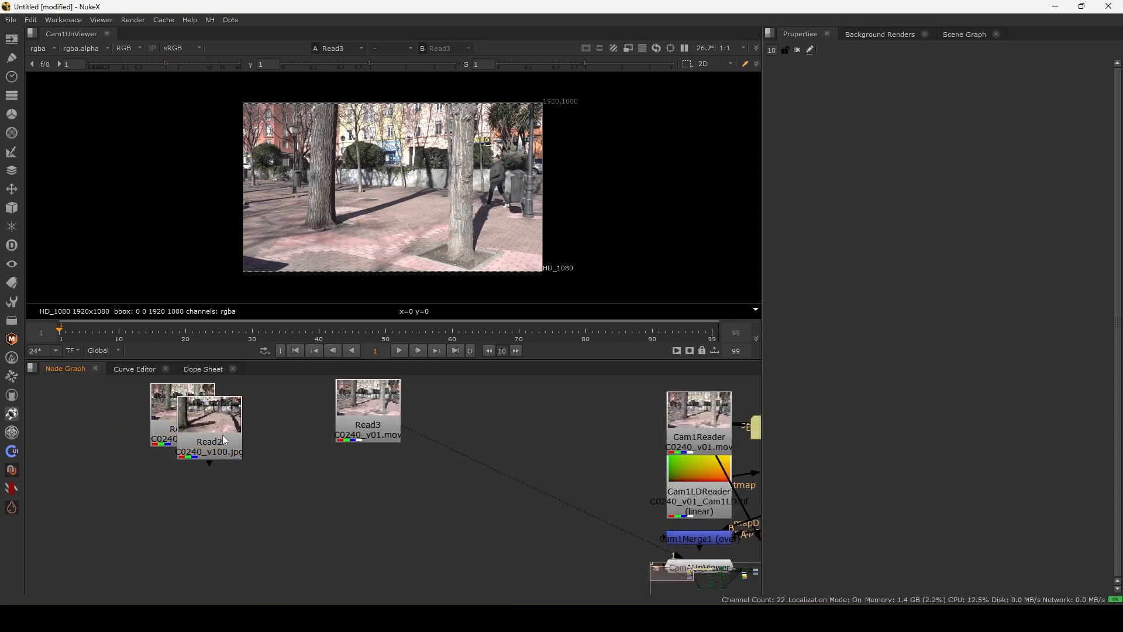
{"action": "left_click_drag", "start_coordinate": [225, 434], "coordinate": [265, 421]}
{"action": "left_click_drag", "start_coordinate": [173, 426], "coordinate": [145, 421]}
{"action": "key", "text": "1"}
{"action": "double_click", "coordinate": [145, 420]}
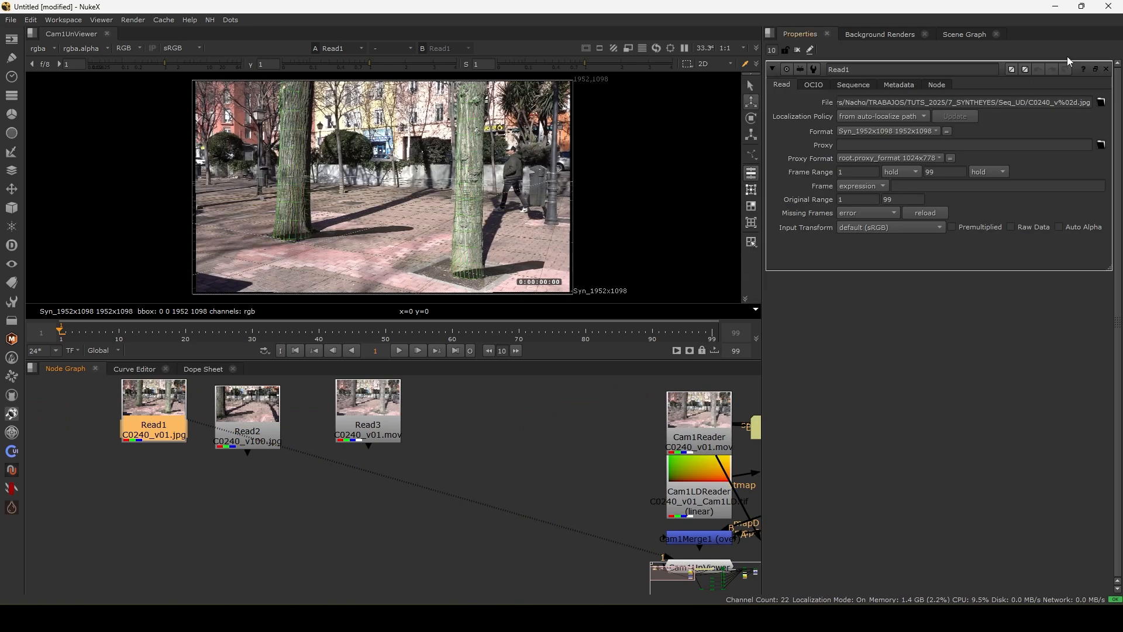
- Join the two undistorted sequence Read nodes with an AppendClip node
{"action": "double_click", "coordinate": [250, 410]}
{"action": "left_click", "coordinate": [151, 430]}
{"action": "key", "text": "Tab"}
{"action": "type", "text": "append"}
{"action": "key", "text": "Return"}
{"action": "left_click_drag", "start_coordinate": [120, 456], "coordinate": [240, 433]}
{"action": "left_click_drag", "start_coordinate": [170, 461], "coordinate": [171, 475]}
{"action": "left_click_drag", "start_coordinate": [80, 331], "coordinate": [224, 328]}
- Open the project settings and set the frame rate to 25 fps
{"action": "left_click", "coordinate": [307, 494]}
{"action": "key", "text": "s"}
{"action": "double_click", "coordinate": [851, 430]}
{"action": "type", "text": "0"}
{"action": "type", "text": "255"}
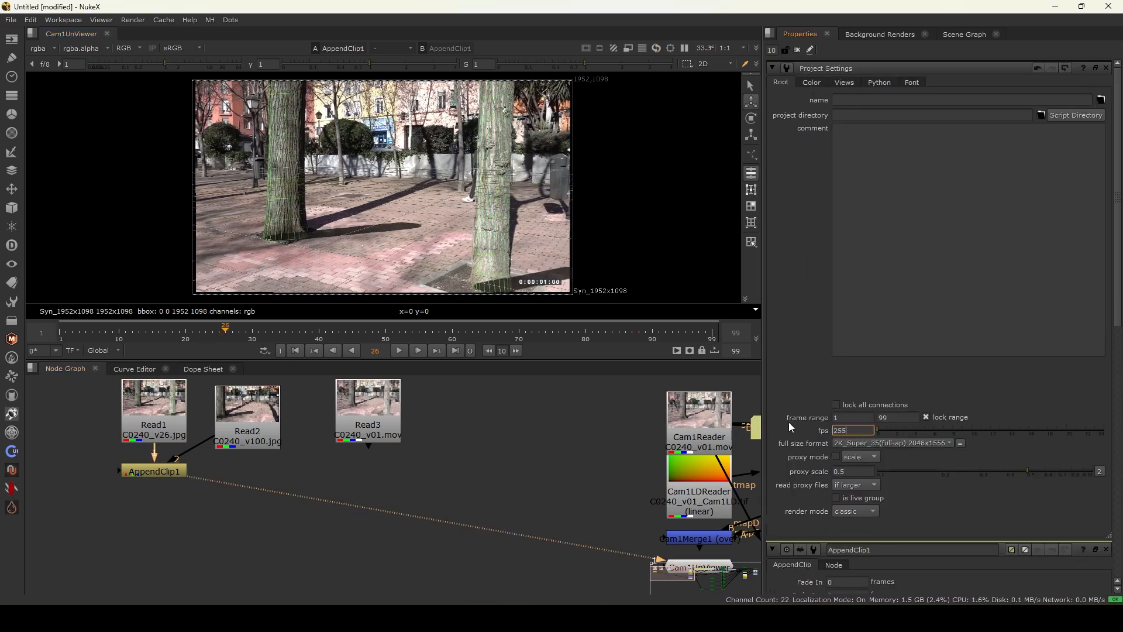
{"action": "key", "text": "BackSpace"}
{"action": "key", "text": "Return"}
- Set the project's full size format to HD_1080 and the frame range end to 150
{"action": "left_click", "coordinate": [908, 440]}
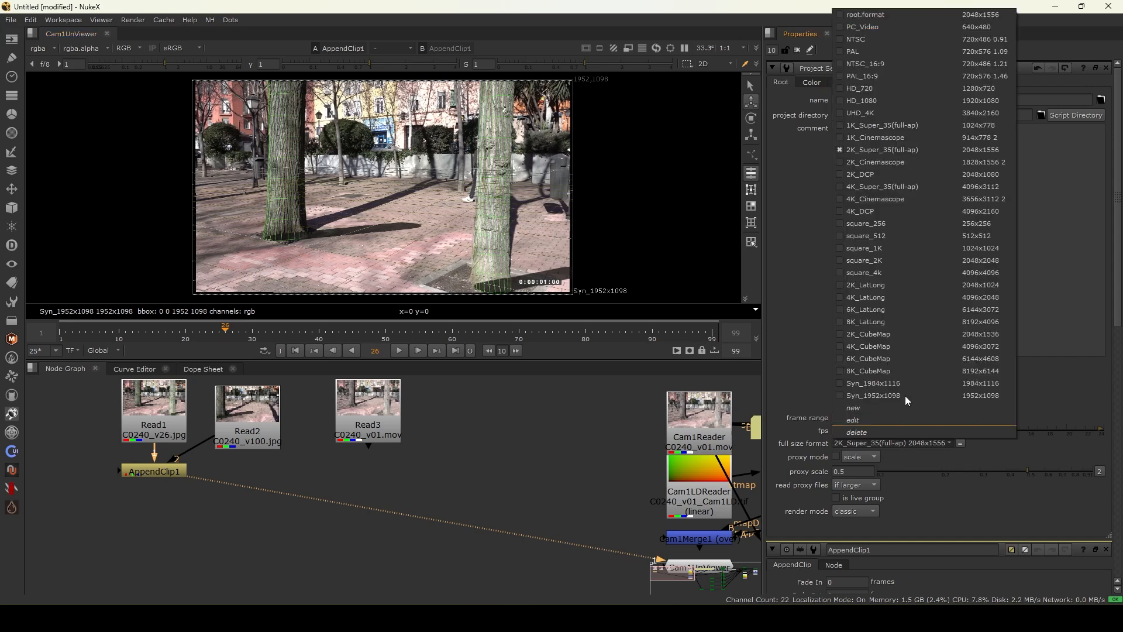
{"action": "left_click", "coordinate": [918, 105]}
{"action": "double_click", "coordinate": [898, 417]}
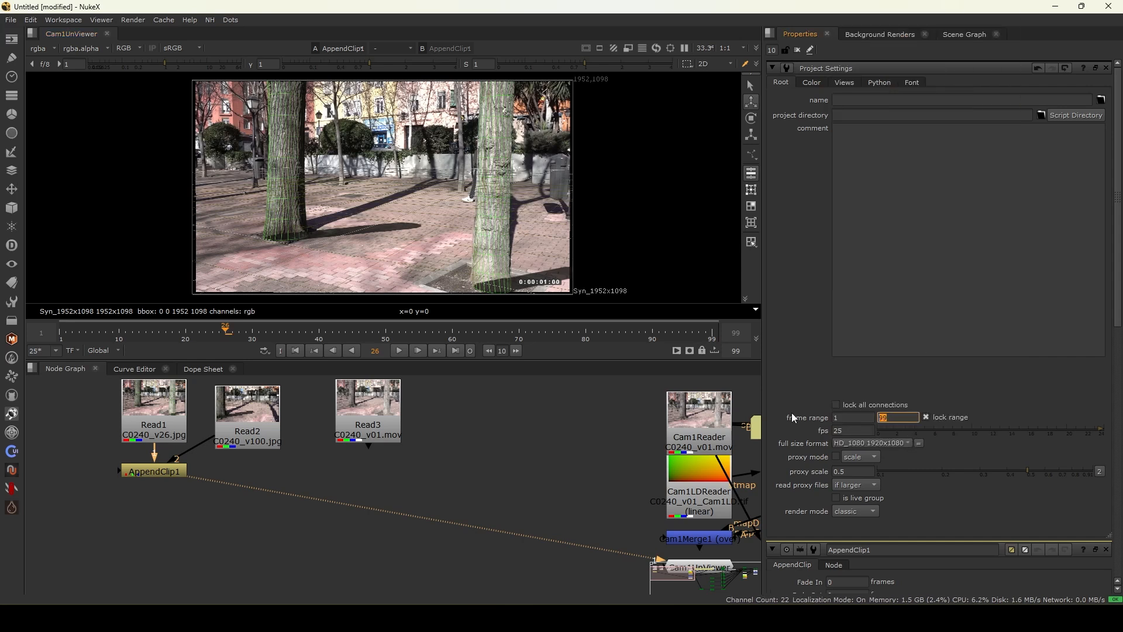
{"action": "type", "text": "150"}
{"action": "key", "text": "Return"}
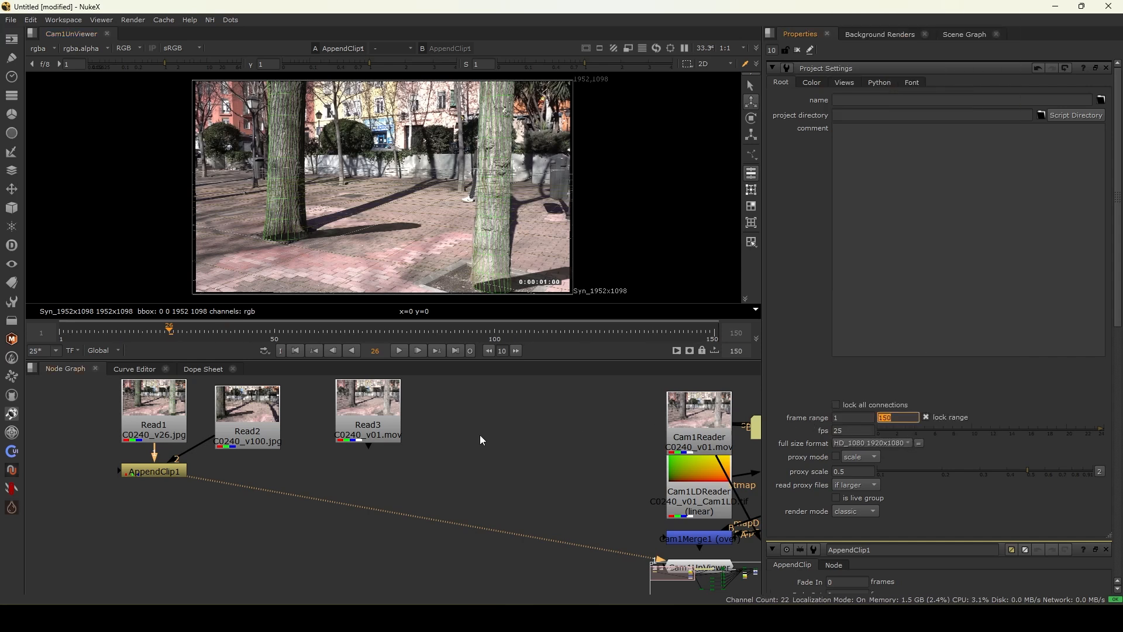
- Compare the appended undistorted sequence with the original MOV clip in the viewer across the timeline
{"action": "left_click_drag", "start_coordinate": [281, 335], "coordinate": [508, 357]}
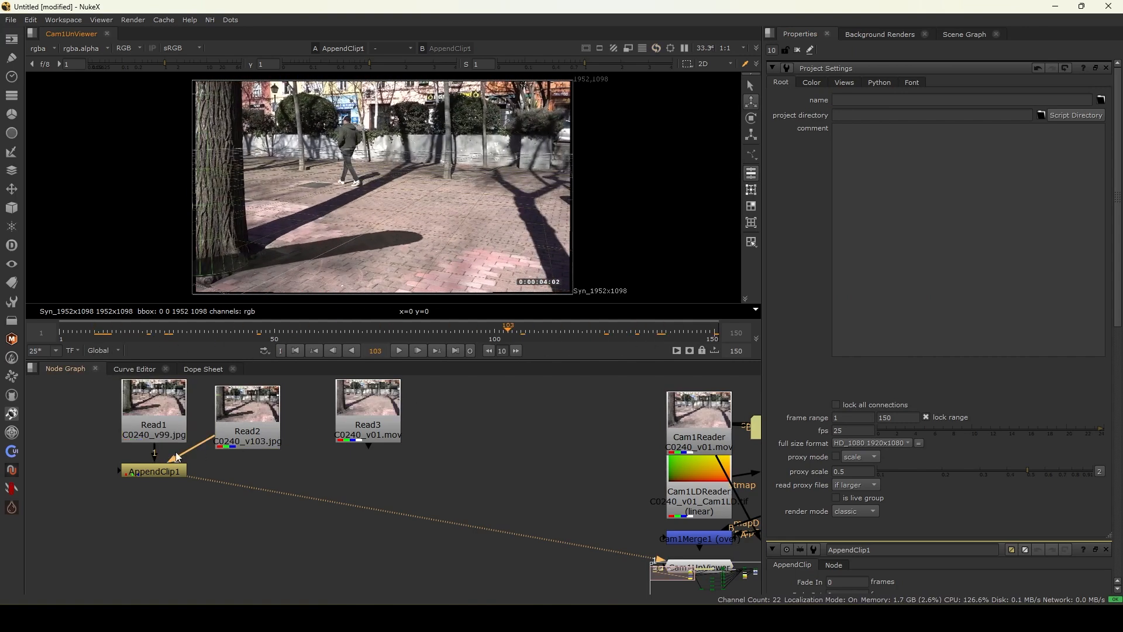
{"action": "double_click", "coordinate": [154, 426]}
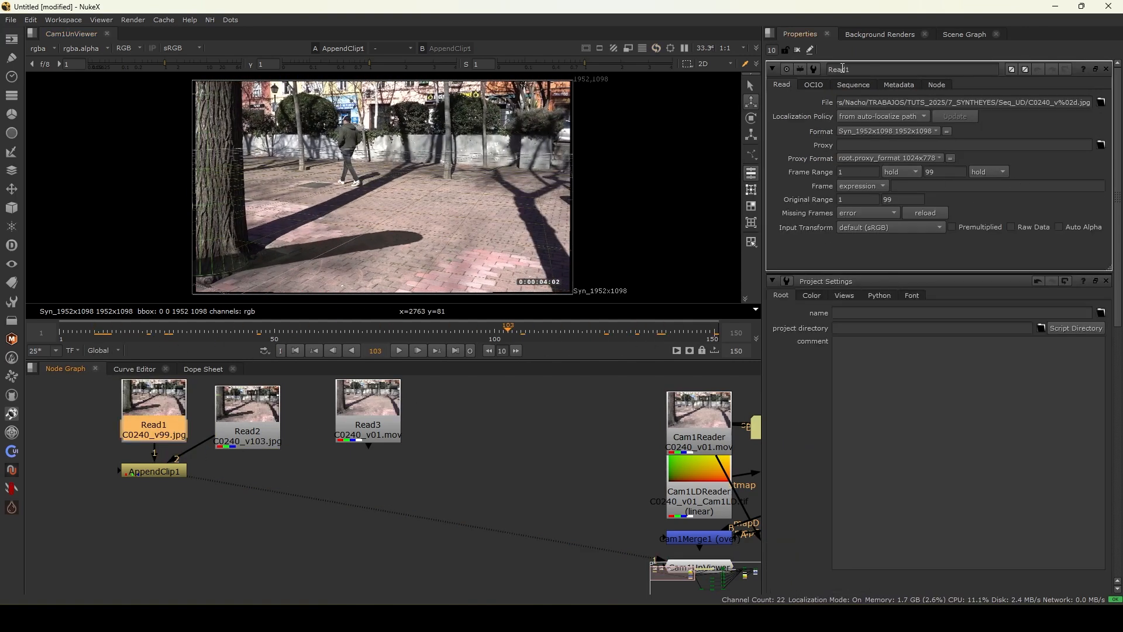
{"action": "left_click", "coordinate": [797, 52]}
{"action": "scroll", "coordinate": [366, 431], "scroll_direction": "down", "scroll_amount": 3}
{"action": "left_click", "coordinate": [370, 421], "text": "ctrl+shift"}
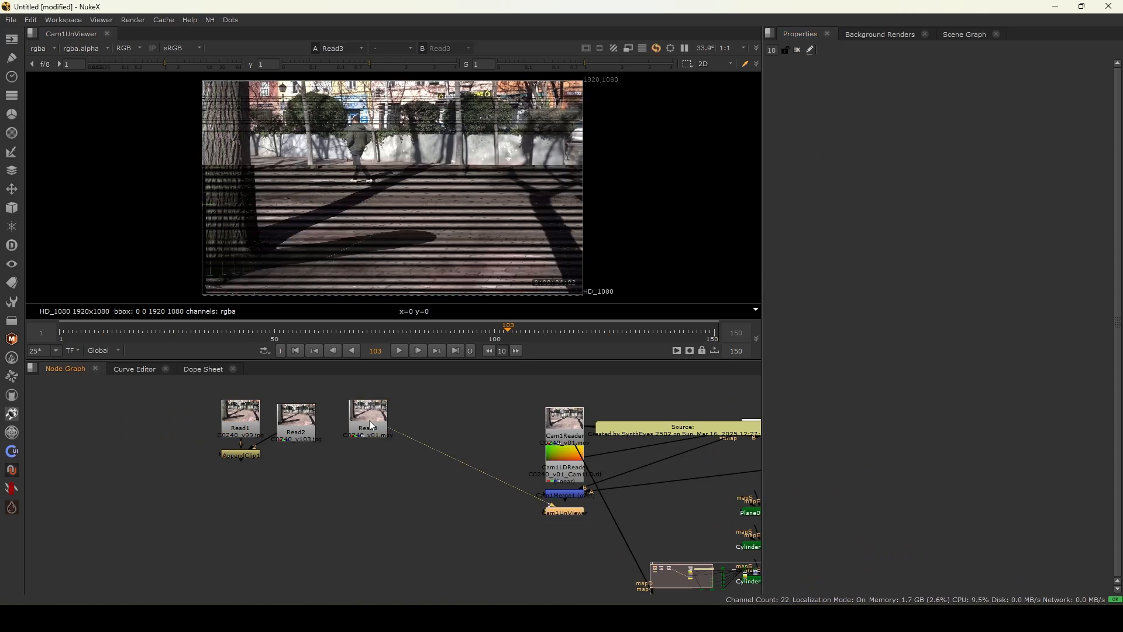
{"action": "double_click", "coordinate": [369, 421]}
{"action": "left_click", "coordinate": [247, 454], "text": "ctrl+shift"}
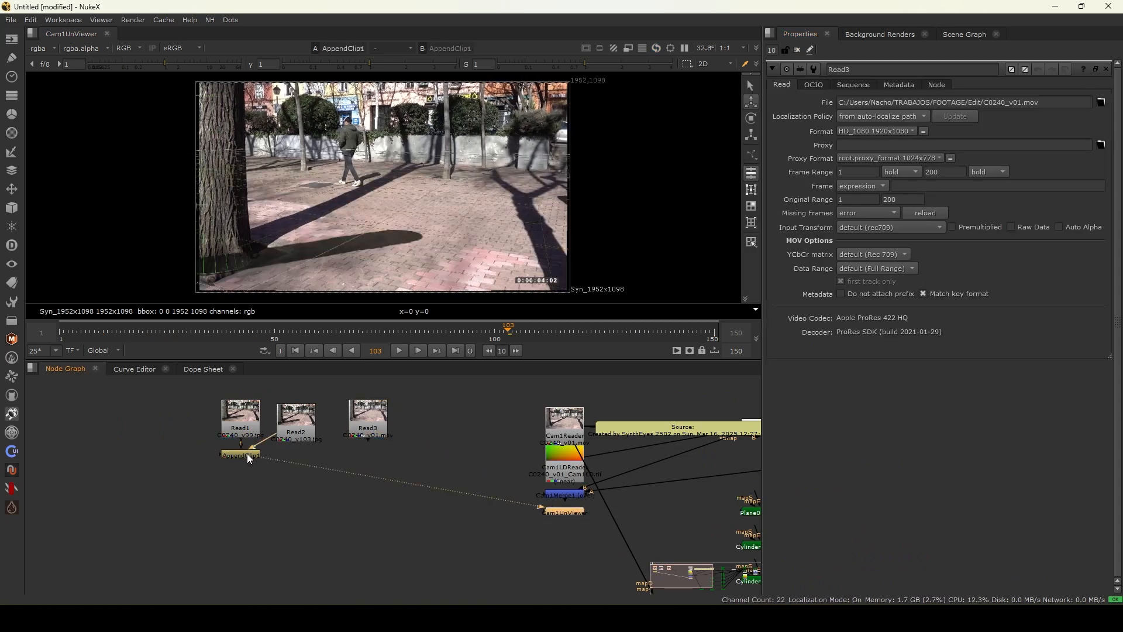
{"action": "left_click", "coordinate": [358, 422], "text": "ctrl+shift"}
{"action": "key", "text": "1"}
{"action": "key", "text": "2"}
{"action": "key", "text": "1"}
{"action": "left_click_drag", "start_coordinate": [237, 329], "coordinate": [428, 325]}
{"action": "key", "text": "2"}
{"action": "key", "text": "1"}
{"action": "key", "text": "2"}
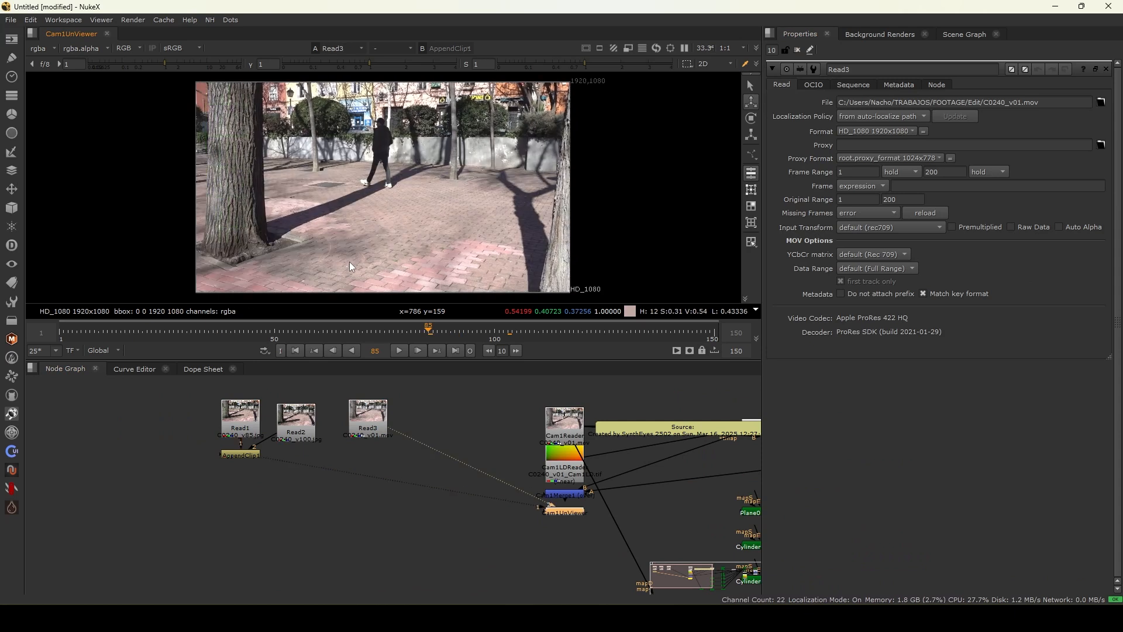
{"action": "key", "text": "1"}
{"action": "key", "text": "2"}
{"action": "key", "text": "1"}
{"action": "key", "text": "f"}
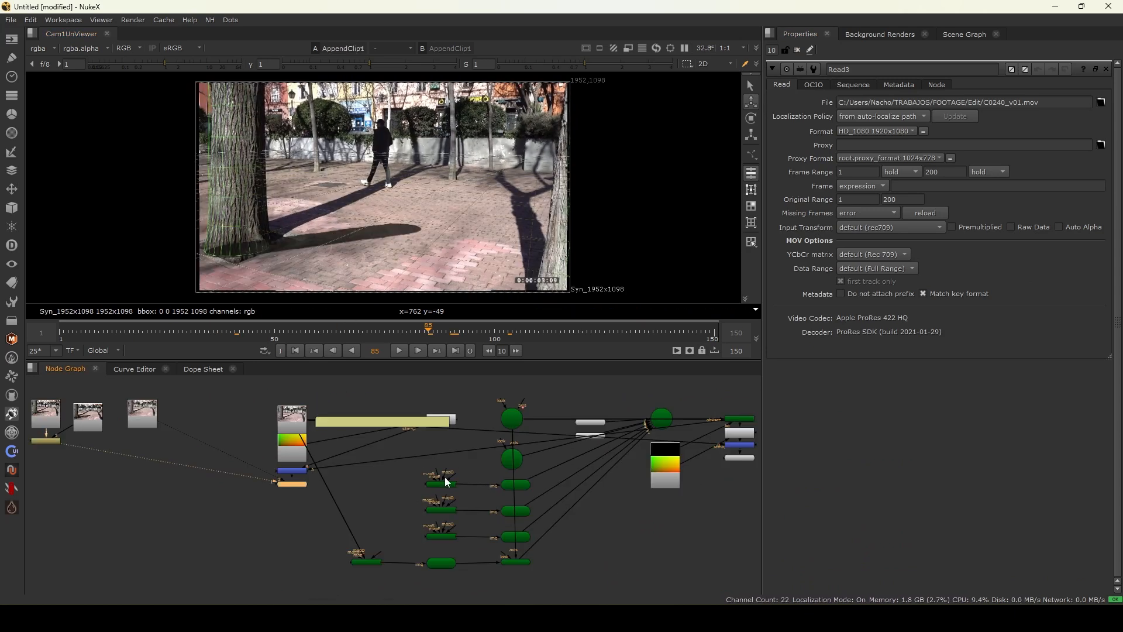
{"action": "scroll", "coordinate": [289, 456], "scroll_direction": "up", "scroll_amount": 2}
{"action": "key", "text": "f"}
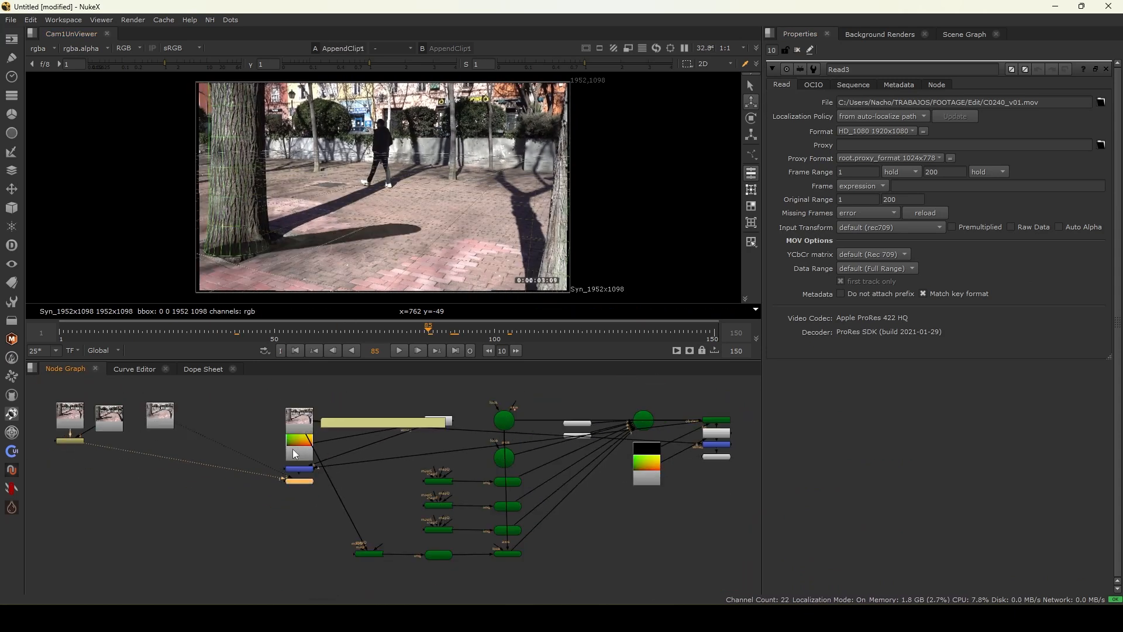
{"action": "scroll", "coordinate": [254, 449], "scroll_direction": "up", "scroll_amount": 2}
- Add an STMap node under the original clip, wire its stmap input to the distortion map reader, and compare
{"action": "middle_click_drag", "start_coordinate": [209, 454], "coordinate": [363, 450]}
{"action": "left_click", "coordinate": [286, 416]}
{"action": "key", "text": "Tab"}
{"action": "type", "text": "stma"}
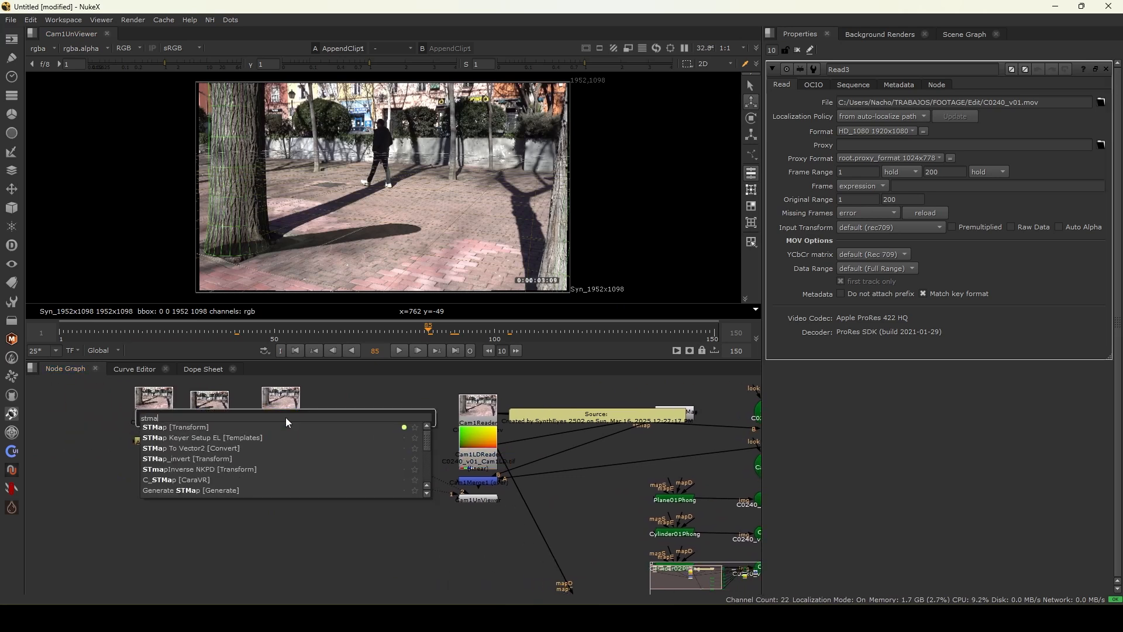
{"action": "key", "text": "Return"}
{"action": "left_click_drag", "start_coordinate": [289, 430], "coordinate": [477, 462]}
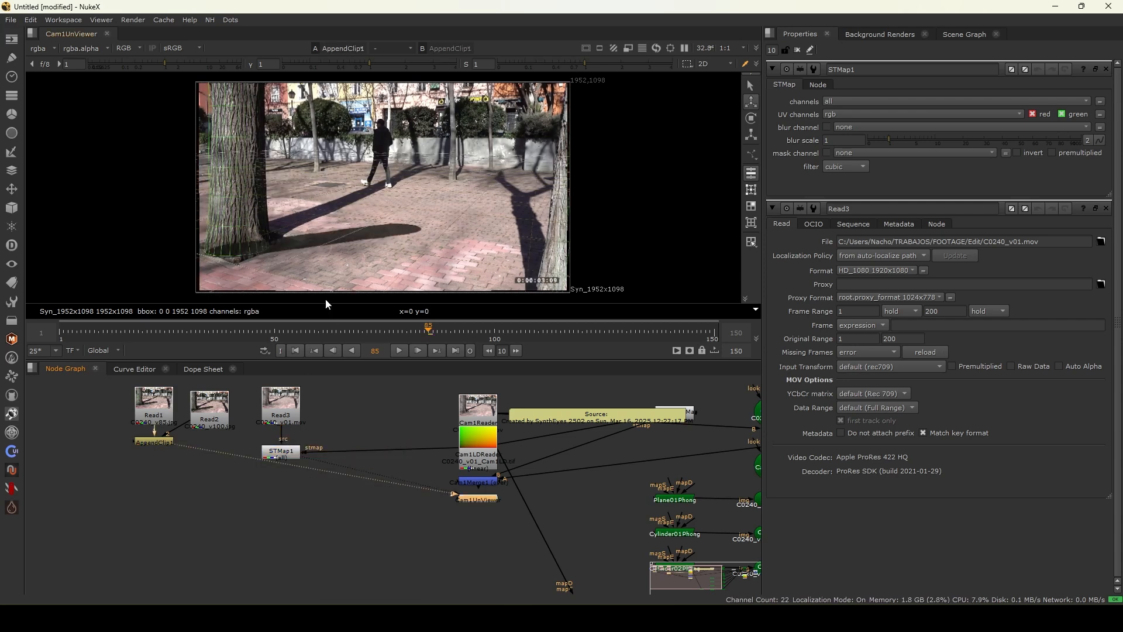
{"action": "left_click_drag", "start_coordinate": [442, 332], "coordinate": [638, 332]}
{"action": "key", "text": "1"}
{"action": "key", "text": "2"}
{"action": "key", "text": "1"}
{"action": "key", "text": "2"}
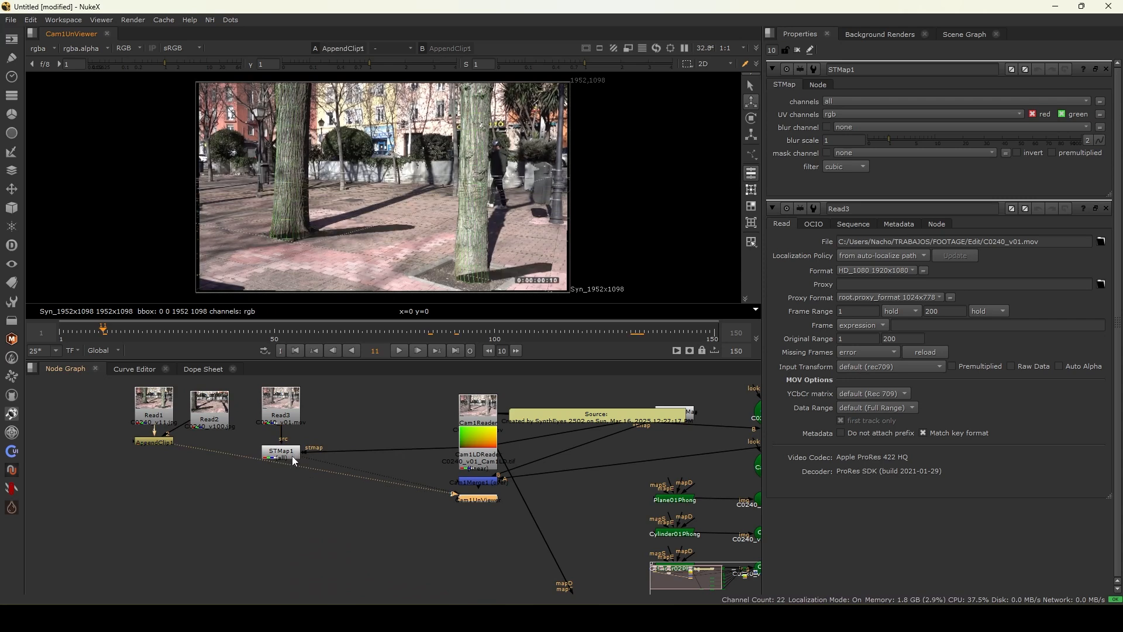
- Reposition the camera nodes and preview the Cam1Merge and Cam1Render outputs along the timeline
{"action": "scroll", "coordinate": [293, 455], "scroll_direction": "down", "scroll_amount": 3}
{"action": "middle_click_drag", "start_coordinate": [641, 569], "coordinate": [475, 505]}
{"action": "scroll", "coordinate": [475, 504], "scroll_direction": "up", "scroll_amount": 8}
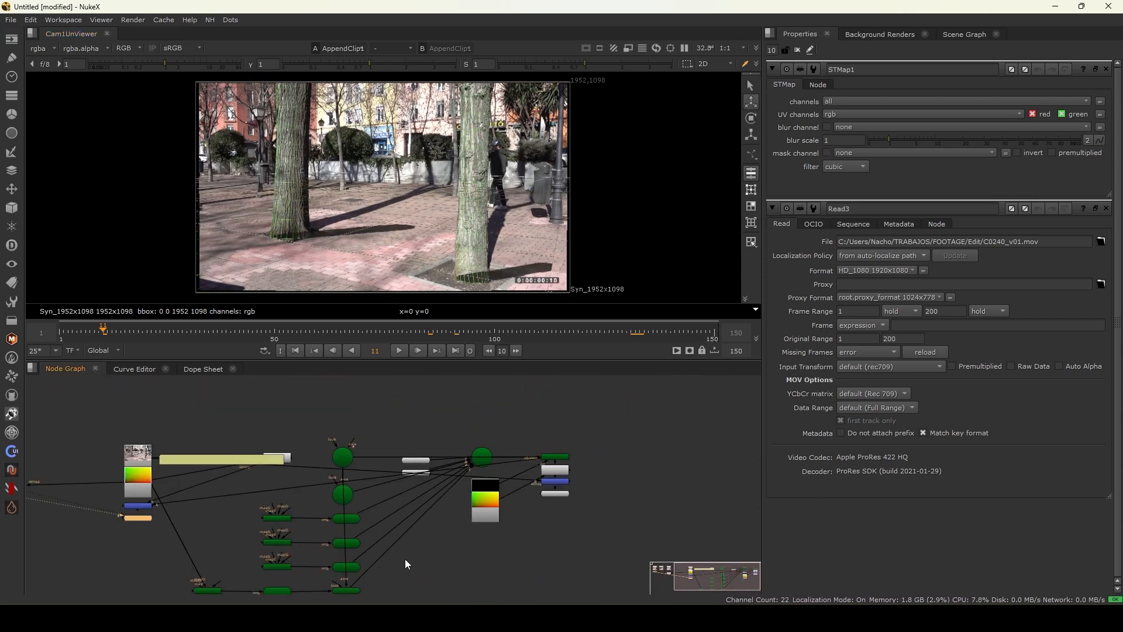
{"action": "middle_click_drag", "start_coordinate": [330, 452], "coordinate": [331, 404]}
{"action": "left_click_drag", "start_coordinate": [356, 433], "coordinate": [395, 434]}
{"action": "scroll", "coordinate": [409, 428], "scroll_direction": "down", "scroll_amount": 3}
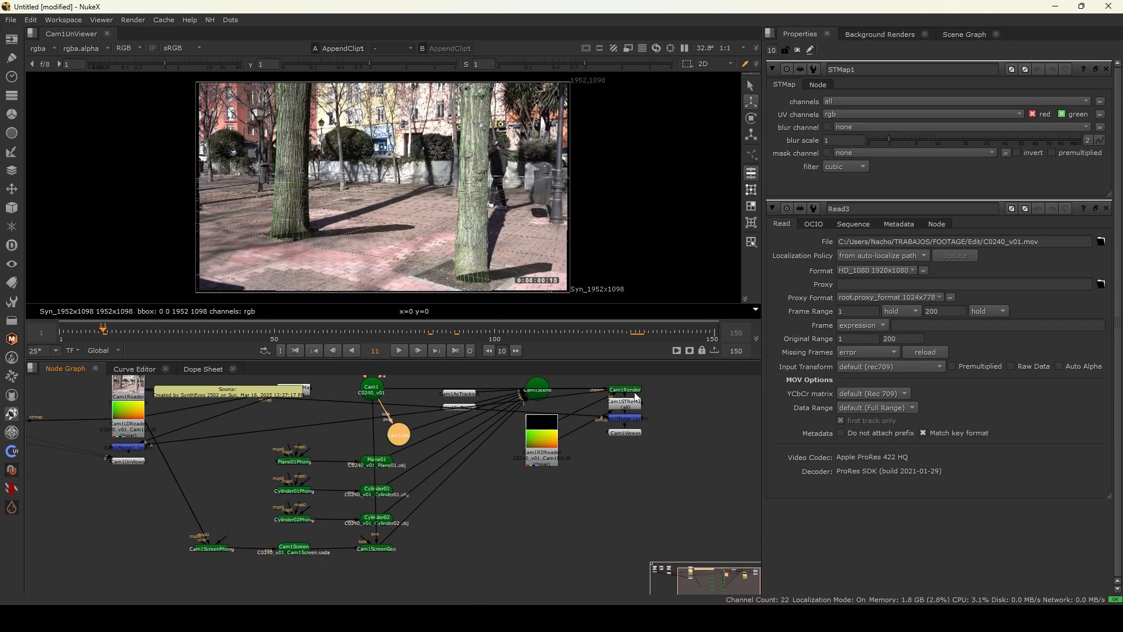
{"action": "left_click", "coordinate": [629, 420]}
{"action": "key", "text": "1"}
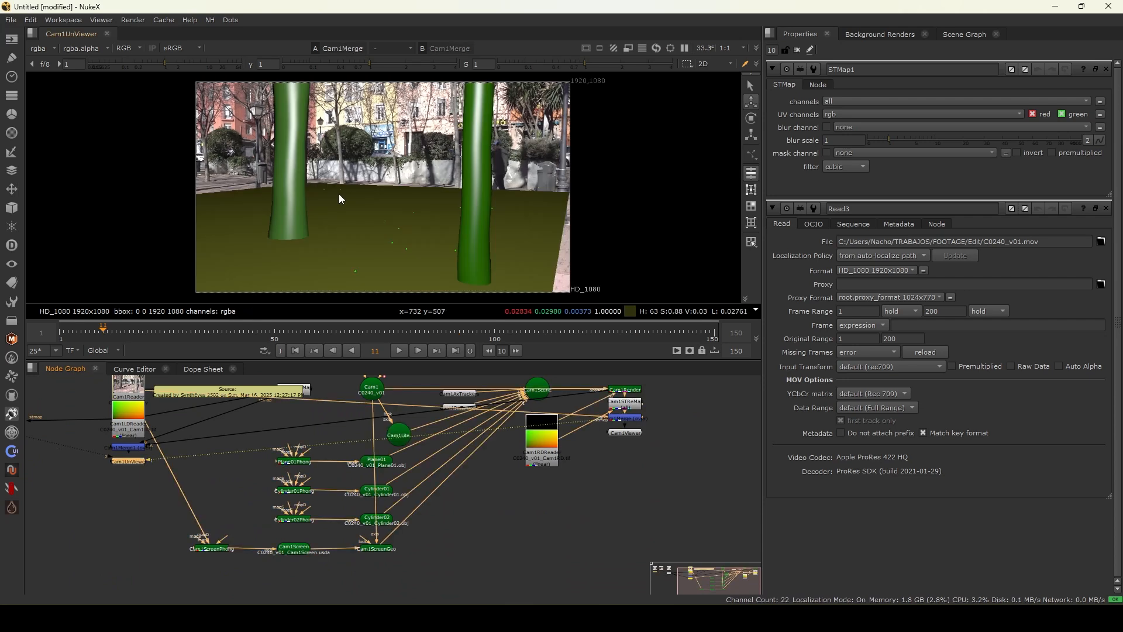
{"action": "left_click_drag", "start_coordinate": [598, 333], "coordinate": [299, 331]}
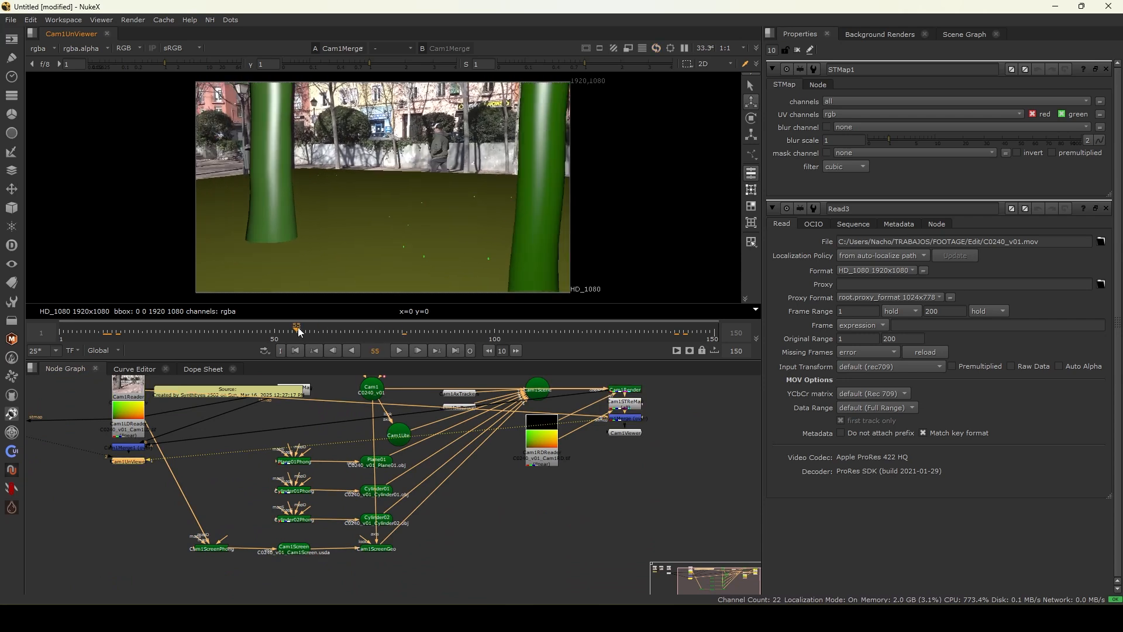
{"action": "left_click", "coordinate": [625, 389]}
{"action": "key", "text": "1"}
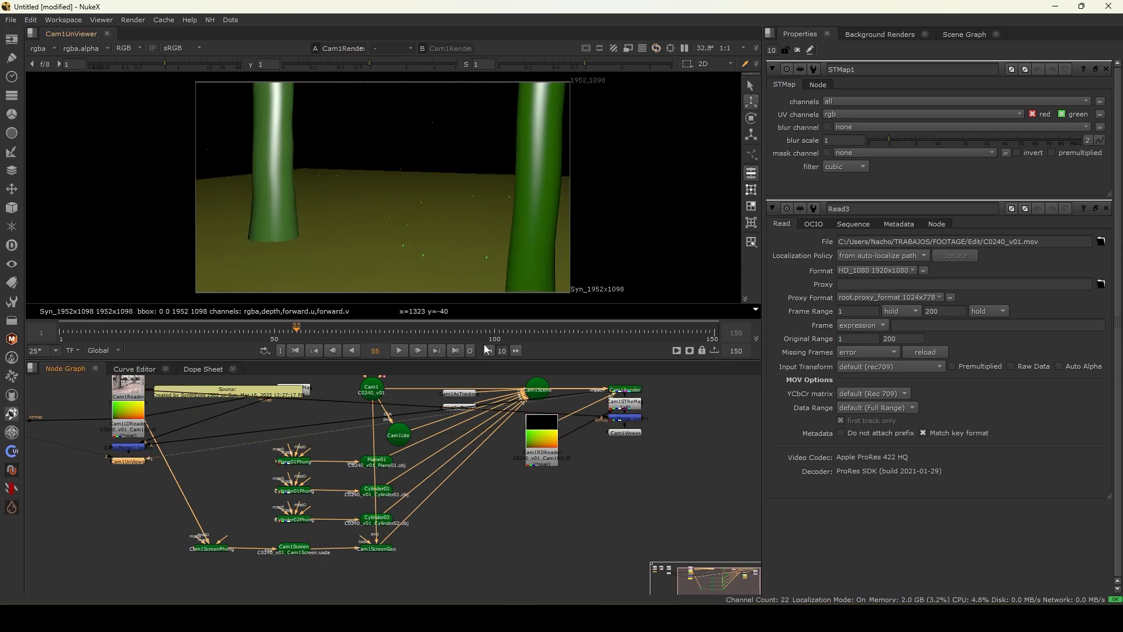
{"action": "left_click", "coordinate": [317, 332]}
{"action": "left_click_drag", "start_coordinate": [315, 345], "coordinate": [468, 346]}
- Copy the Plane01 and two Cylinder geometry nodes and paste duplicates into an empty area near the clip nodes
{"action": "scroll", "coordinate": [415, 449], "scroll_direction": "down", "scroll_amount": 2}
{"action": "middle_click_drag", "start_coordinate": [486, 469], "coordinate": [594, 468]}
{"action": "scroll", "coordinate": [521, 462], "scroll_direction": "up", "scroll_amount": 3}
{"action": "left_click_drag", "start_coordinate": [445, 429], "coordinate": [514, 527]}
{"action": "scroll", "coordinate": [401, 524], "scroll_direction": "down", "scroll_amount": 3}
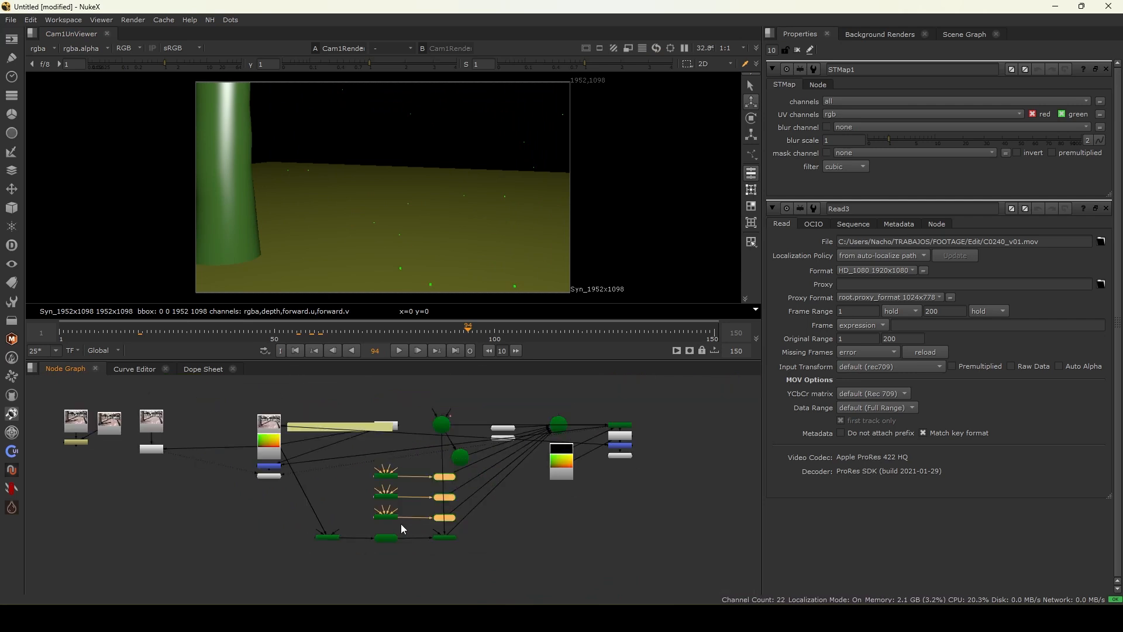
{"action": "middle_click_drag", "start_coordinate": [425, 512], "coordinate": [527, 504]}
{"action": "scroll", "coordinate": [110, 501], "scroll_direction": "up", "scroll_amount": 2}
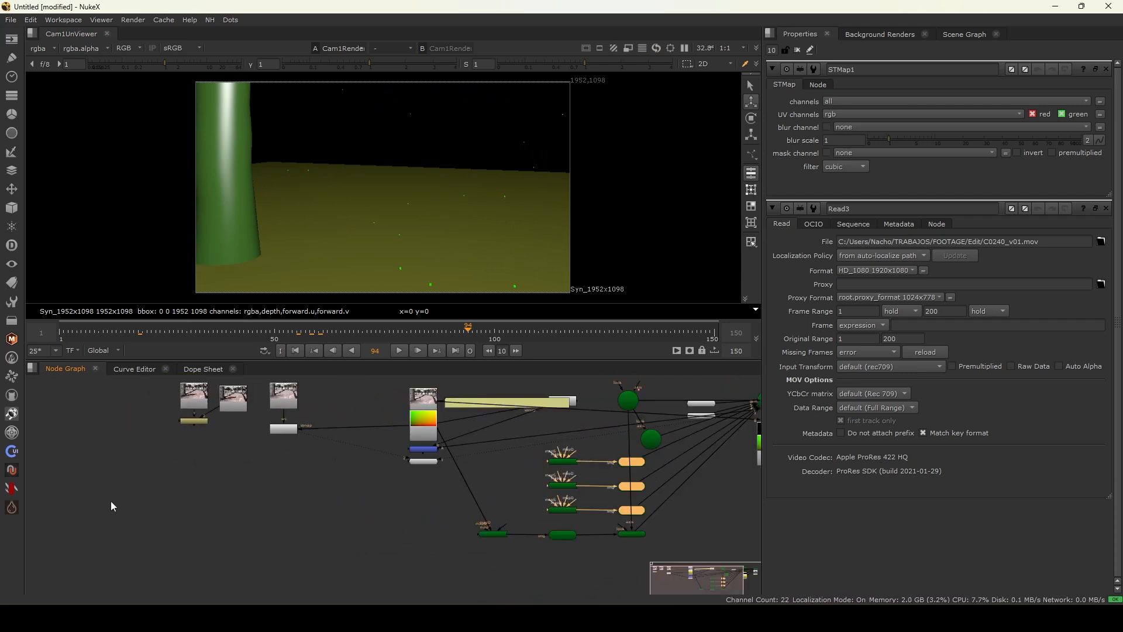
{"action": "key", "text": "ctrl+v"}
{"action": "scroll", "coordinate": [175, 499], "scroll_direction": "up", "scroll_amount": 2}
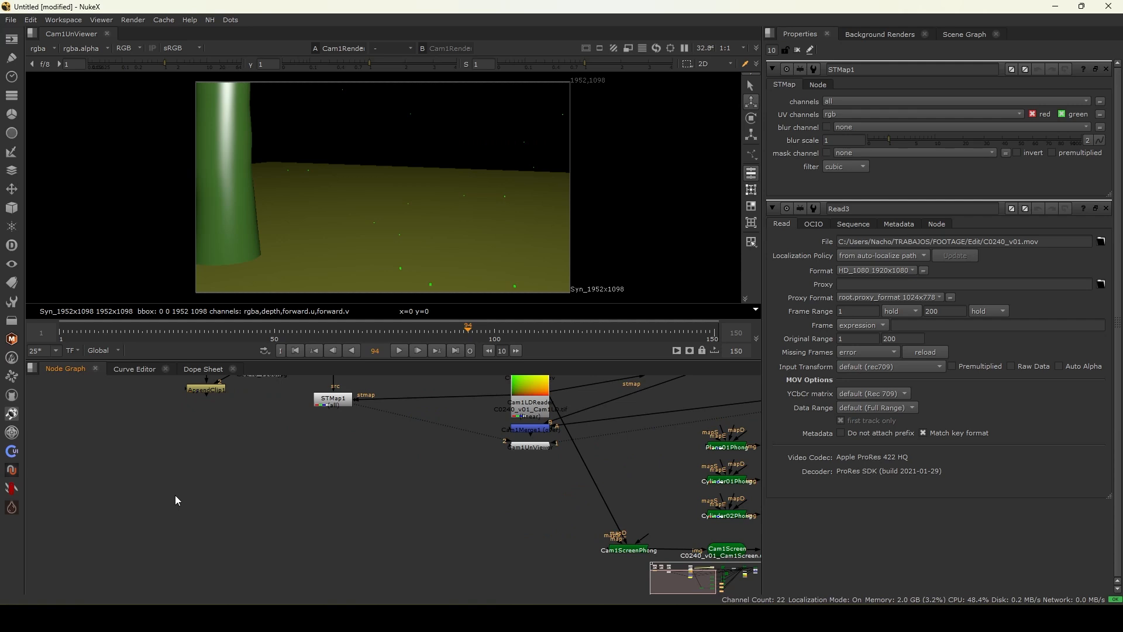
{"action": "middle_click_drag", "start_coordinate": [175, 495], "coordinate": [208, 484]}
{"action": "key", "text": "ctrl+v"}
{"action": "left_click_drag", "start_coordinate": [280, 471], "coordinate": [138, 468]}
{"action": "left_click", "coordinate": [220, 483]}
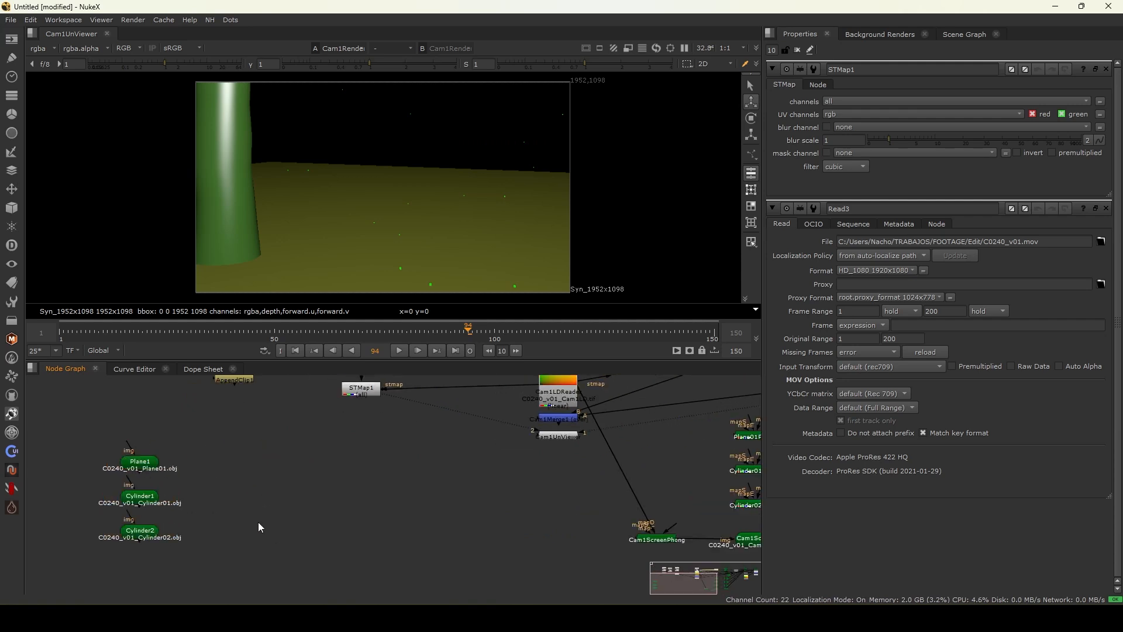
- Add a ScanlineRender node to the node graph and position it near the pasted geometry
{"action": "scroll", "coordinate": [275, 528], "scroll_direction": "down", "scroll_amount": 1}
{"action": "key", "text": "Tab"}
{"action": "type", "text": "sca"}
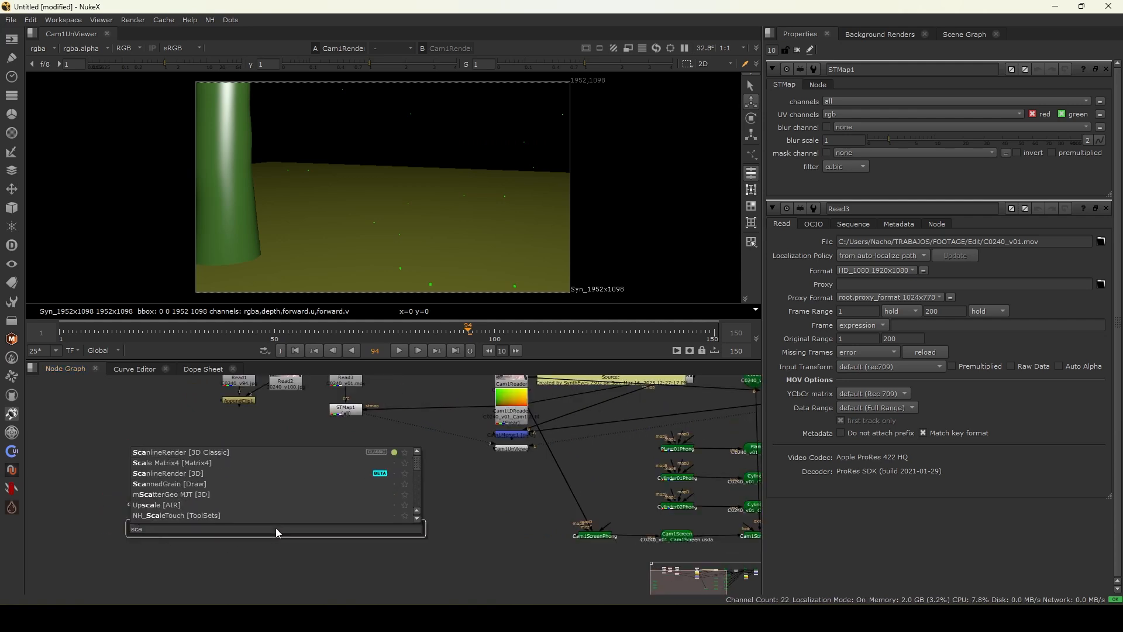
{"action": "key", "text": "Return"}
{"action": "middle_click_drag", "start_coordinate": [615, 411], "coordinate": [448, 453]}
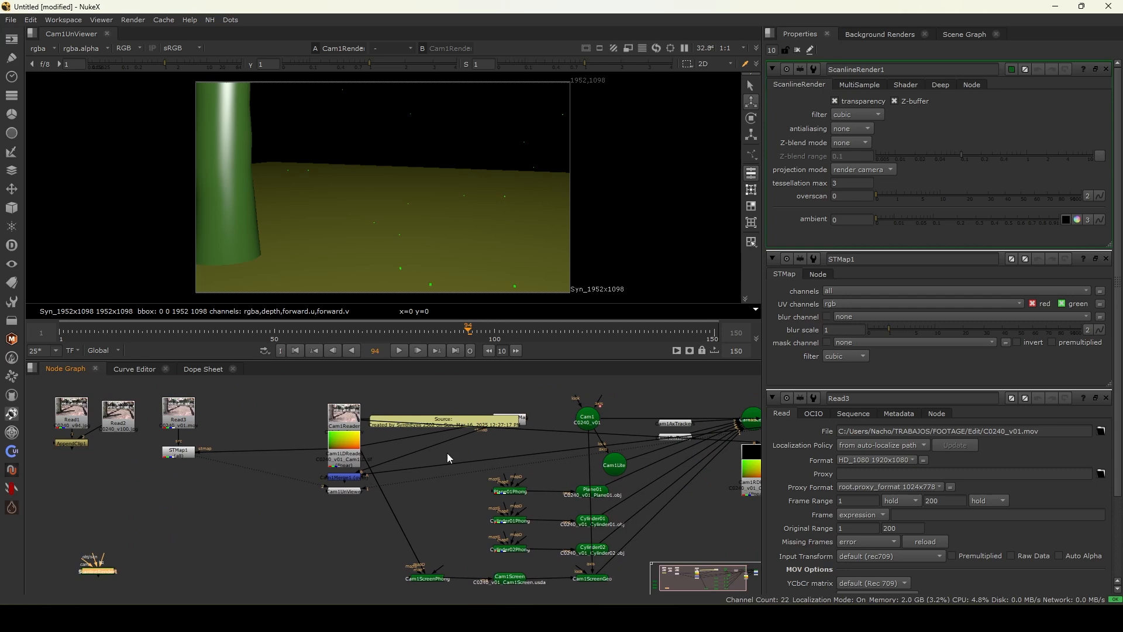
- Duplicate the Cam1 camera node and place the copy above the ScanlineRender node
{"action": "left_click", "coordinate": [588, 424]}
{"action": "middle_click_drag", "start_coordinate": [133, 530], "coordinate": [342, 453]}
{"action": "scroll", "coordinate": [342, 453], "scroll_direction": "up", "scroll_amount": 2}
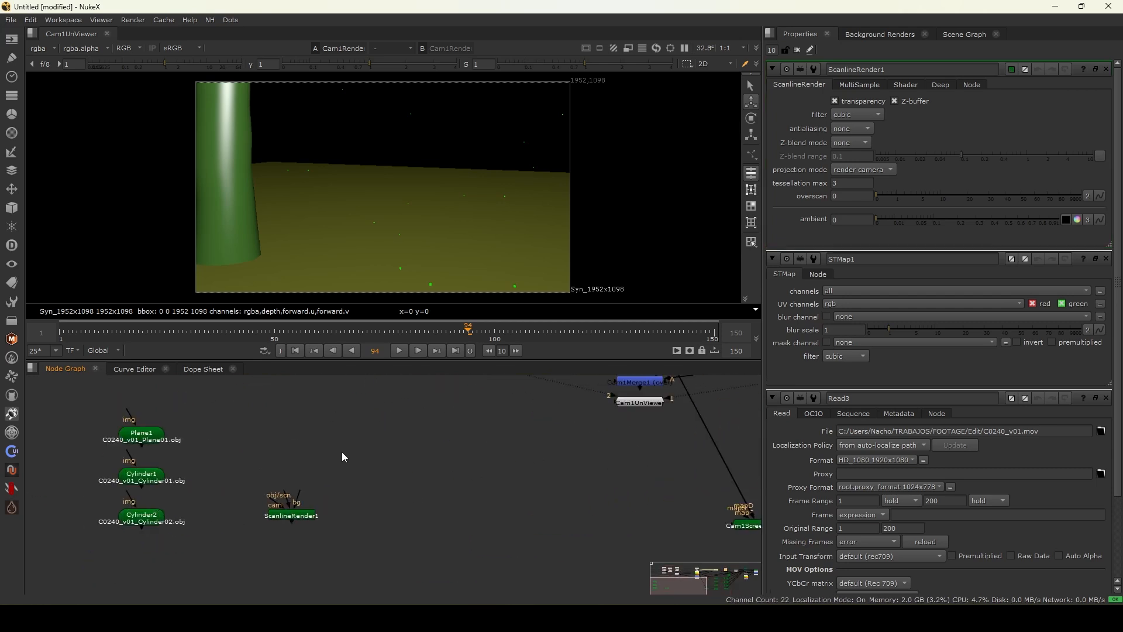
{"action": "key", "text": "ctrl+v"}
{"action": "left_click_drag", "start_coordinate": [275, 499], "coordinate": [256, 431]}
- Add a Scene node, connect the plane and both cylinders into it, and feed it to the ScanlineRender obj/scn input
{"action": "left_click", "coordinate": [215, 500]}
{"action": "key", "text": "Tab"}
{"action": "type", "text": "scene"}
{"action": "key", "text": "Return"}
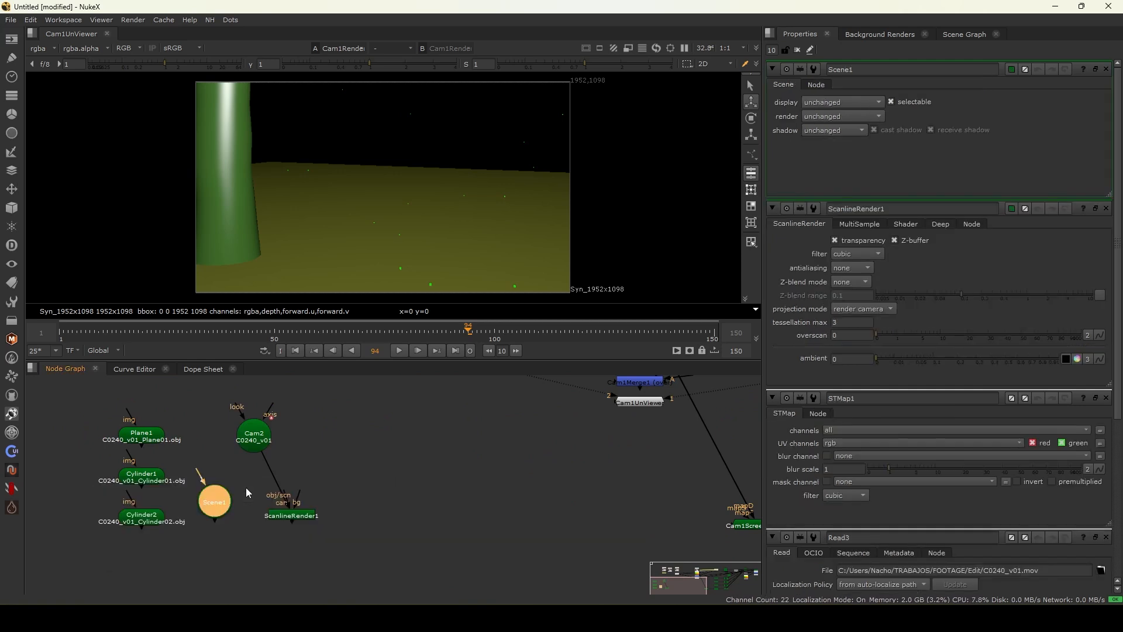
{"action": "left_click_drag", "start_coordinate": [282, 493], "coordinate": [151, 439]}
{"action": "left_click_drag", "start_coordinate": [197, 502], "coordinate": [223, 527]}
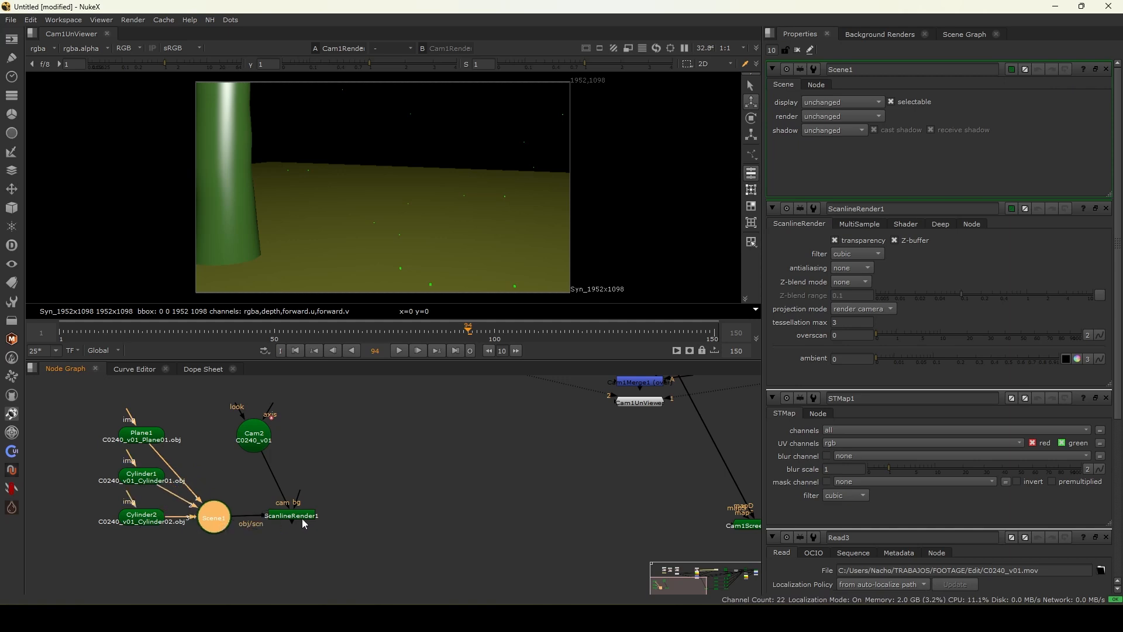
{"action": "left_click_drag", "start_coordinate": [302, 519], "coordinate": [294, 522]}
- Connect Cam2 to the ScanlineRender camera input and inspect the scene in the 3D viewer
{"action": "left_click_drag", "start_coordinate": [254, 437], "coordinate": [284, 436]}
{"action": "left_click", "coordinate": [289, 518], "text": "ctrl+shift"}
{"action": "key", "text": "Tab"}
{"action": "key", "text": "Tab"}
{"action": "key", "text": "f"}
{"action": "left_click_drag", "start_coordinate": [367, 176], "coordinate": [391, 222], "text": "ctrl"}
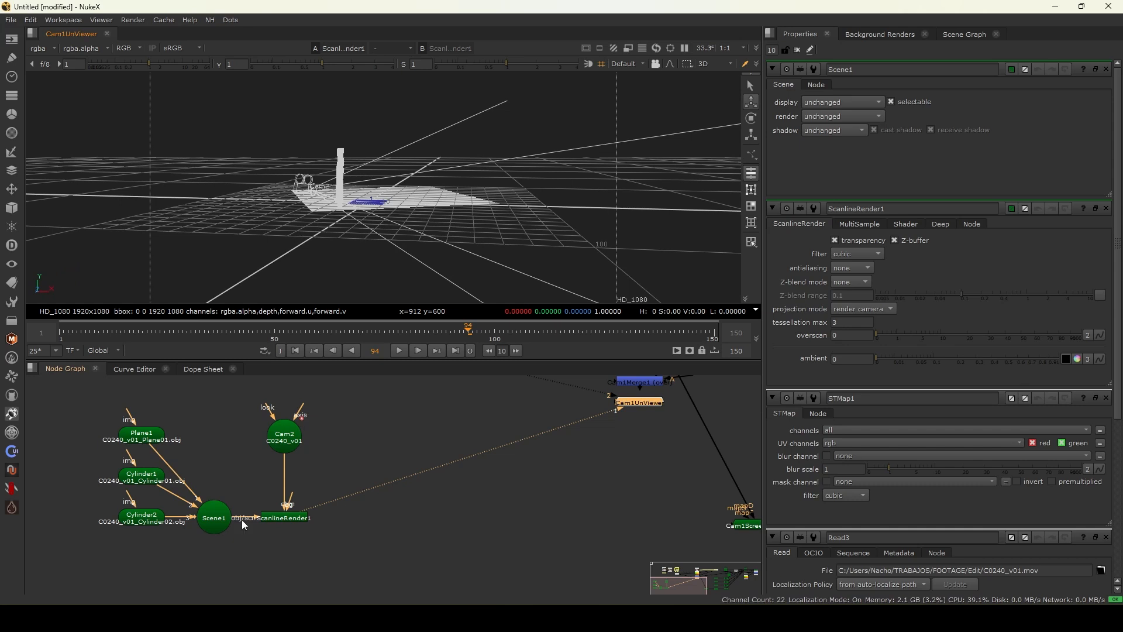
{"action": "key", "text": "Tab"}
- Add a Wireframe node set to see through and connect it to the img inputs of the plane and cylinders
{"action": "middle_click_drag", "start_coordinate": [144, 442], "coordinate": [284, 504]}
{"action": "key", "text": "Tab"}
{"action": "type", "text": "wire"}
{"action": "key", "text": "Return"}
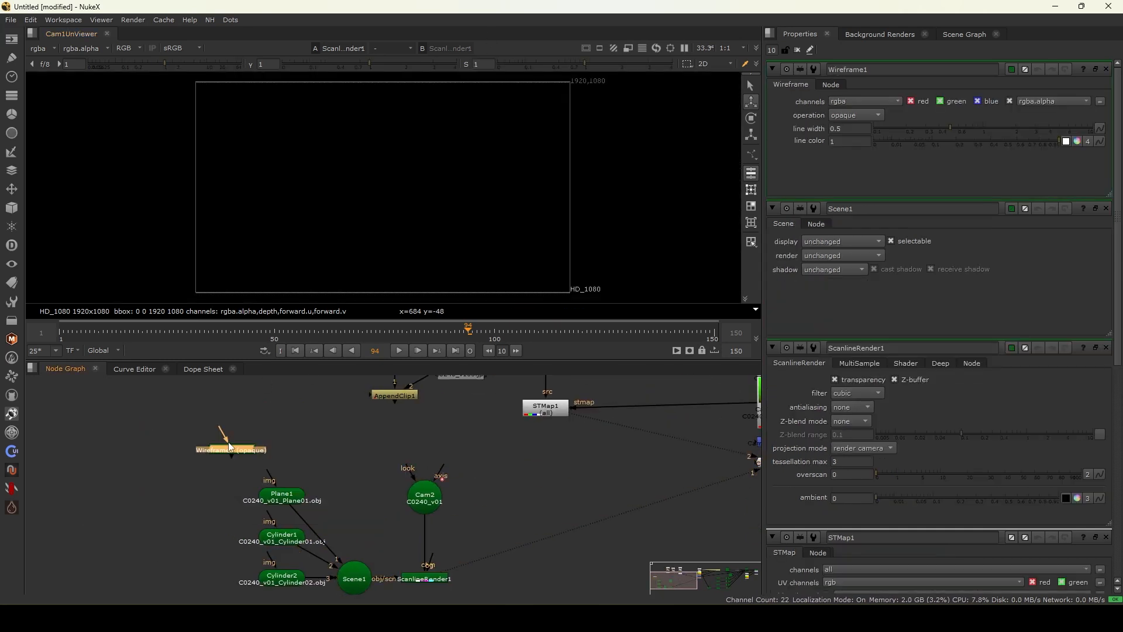
{"action": "left_click", "coordinate": [855, 127]}
{"action": "left_click_drag", "start_coordinate": [233, 454], "coordinate": [234, 465]}
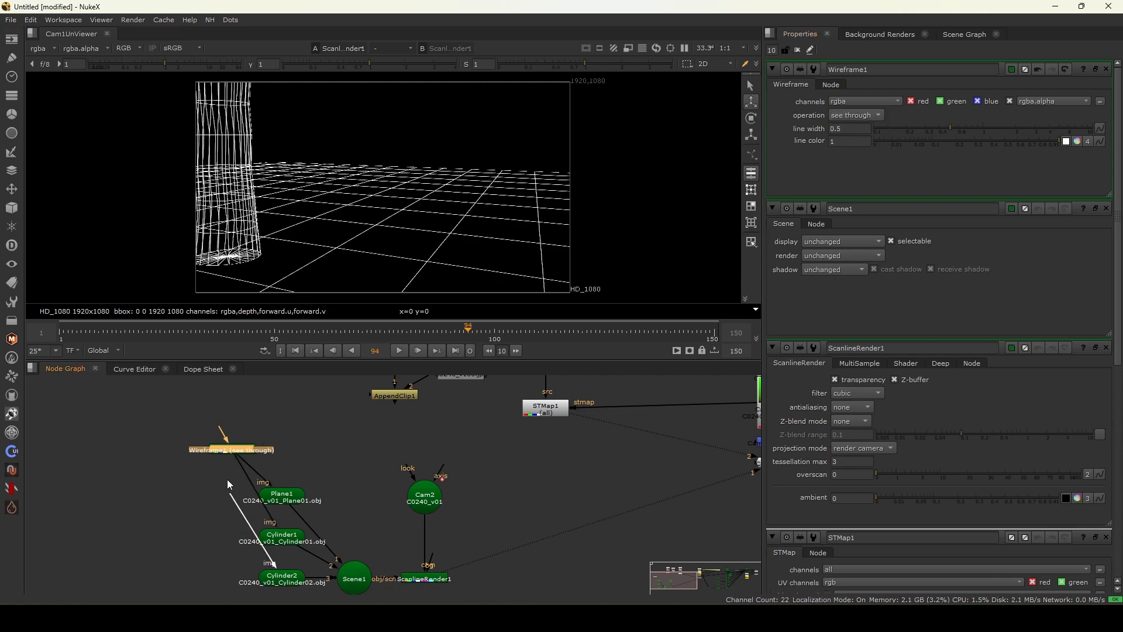
{"action": "middle_click_drag", "start_coordinate": [357, 509], "coordinate": [310, 456]}
- Merge the ScanlineRender output over the original Read3 clip and check the wireframe overlay along the timeline
{"action": "left_click_drag", "start_coordinate": [352, 341], "coordinate": [116, 303]}
{"action": "scroll", "coordinate": [491, 526], "scroll_direction": "down", "scroll_amount": 3}
{"action": "scroll", "coordinate": [467, 442], "scroll_direction": "up", "scroll_amount": 2}
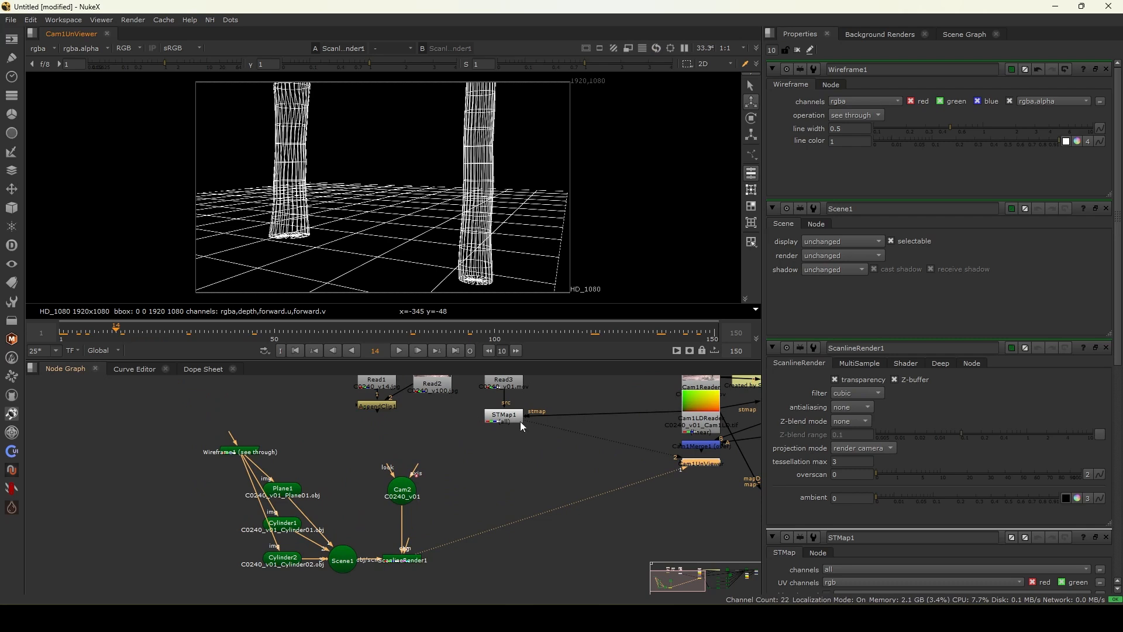
{"action": "middle_click_drag", "start_coordinate": [521, 425], "coordinate": [329, 456]}
{"action": "left_click_drag", "start_coordinate": [363, 434], "coordinate": [444, 436]}
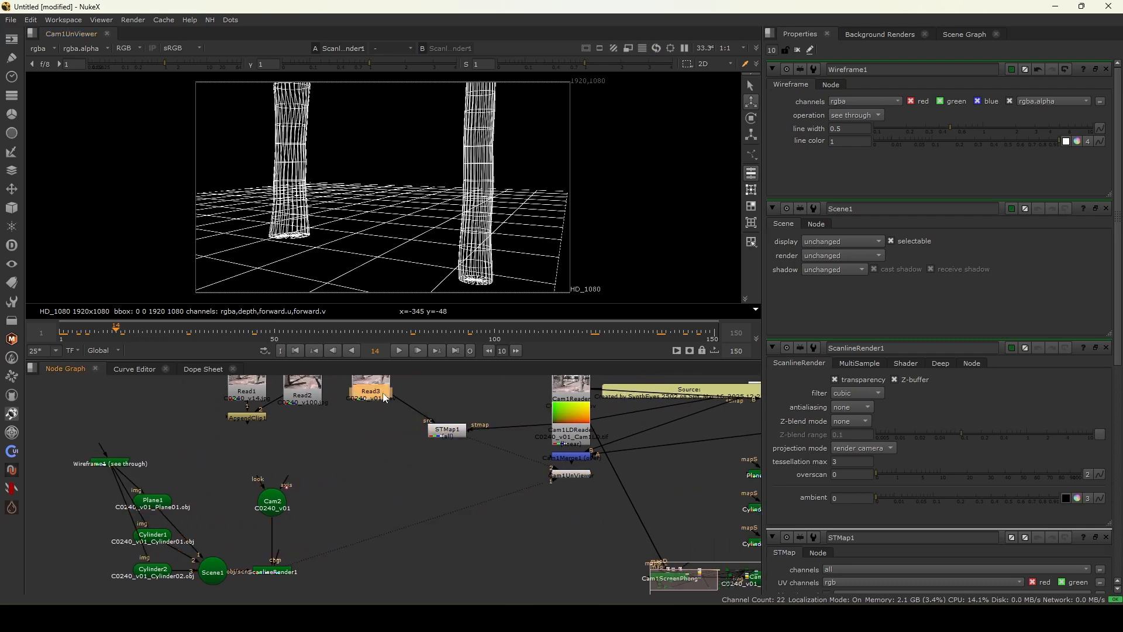
{"action": "key", "text": "m"}
{"action": "left_click_drag", "start_coordinate": [359, 536], "coordinate": [368, 427]}
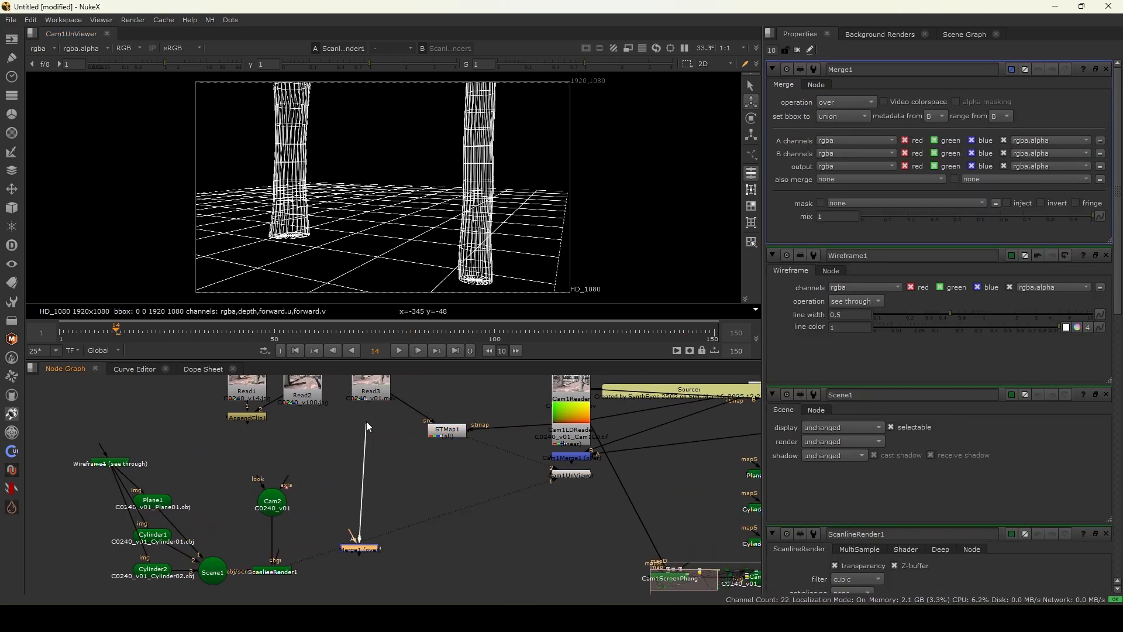
{"action": "left_click_drag", "start_coordinate": [367, 556], "coordinate": [374, 592]}
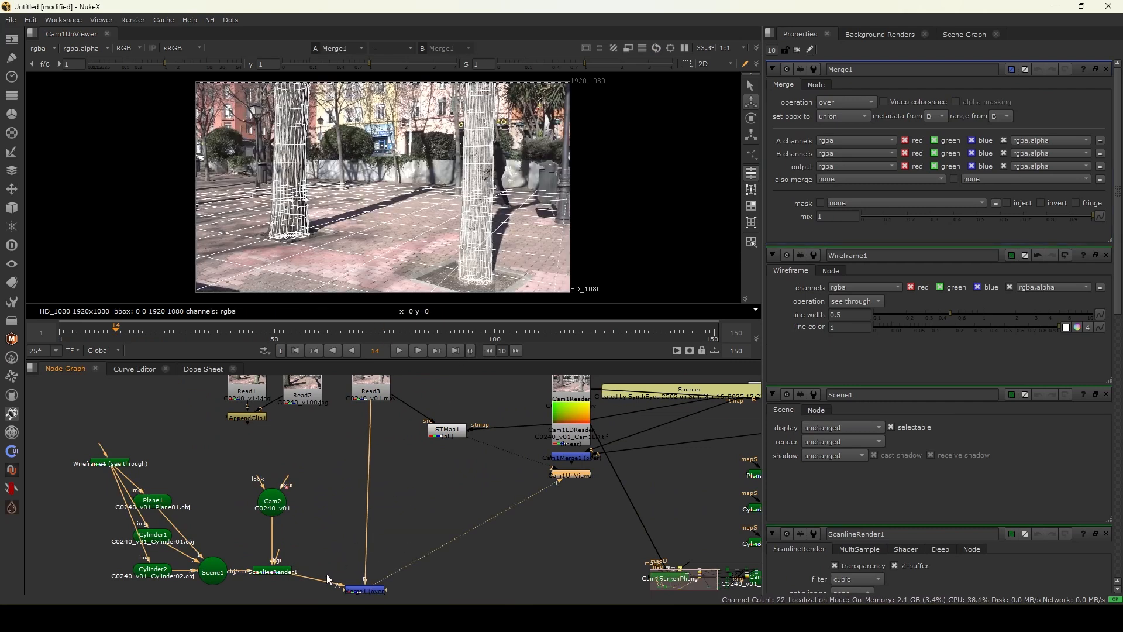
{"action": "middle_click_drag", "start_coordinate": [328, 579], "coordinate": [311, 507]}
{"action": "left_click_drag", "start_coordinate": [358, 528], "coordinate": [359, 558]}
{"action": "left_click_drag", "start_coordinate": [359, 324], "coordinate": [283, 325]}
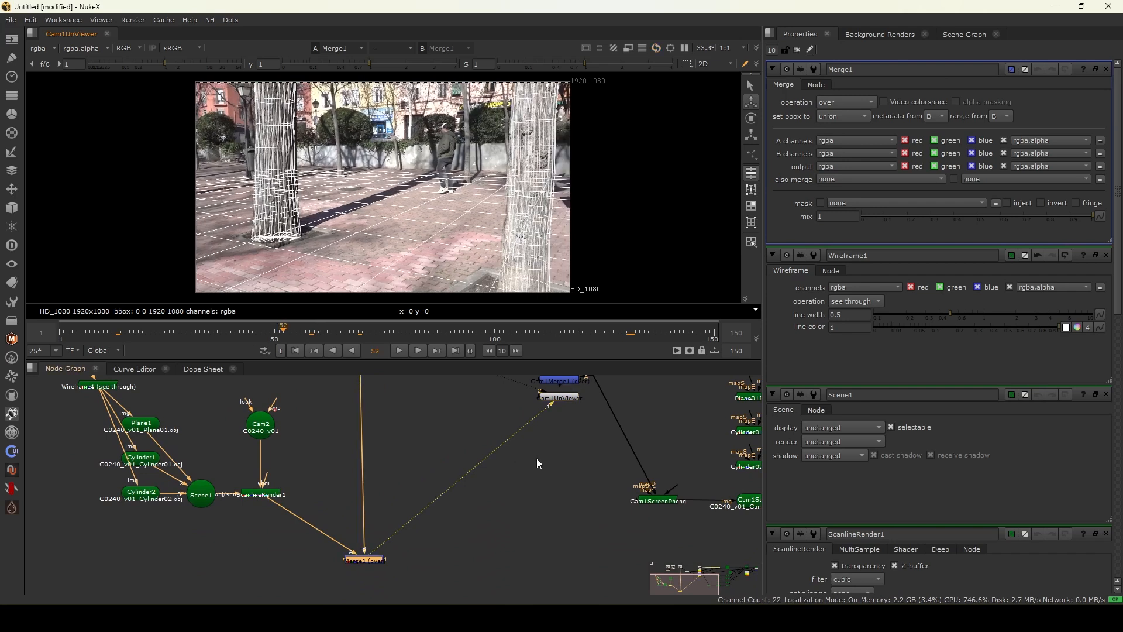
- Add an STMap node after the ScanlineRender and wire its stmap input to the Cam1RDReader redistortion map
{"action": "middle_click_drag", "start_coordinate": [501, 440], "coordinate": [450, 501]}
{"action": "scroll", "coordinate": [513, 417], "scroll_direction": "up", "scroll_amount": 2}
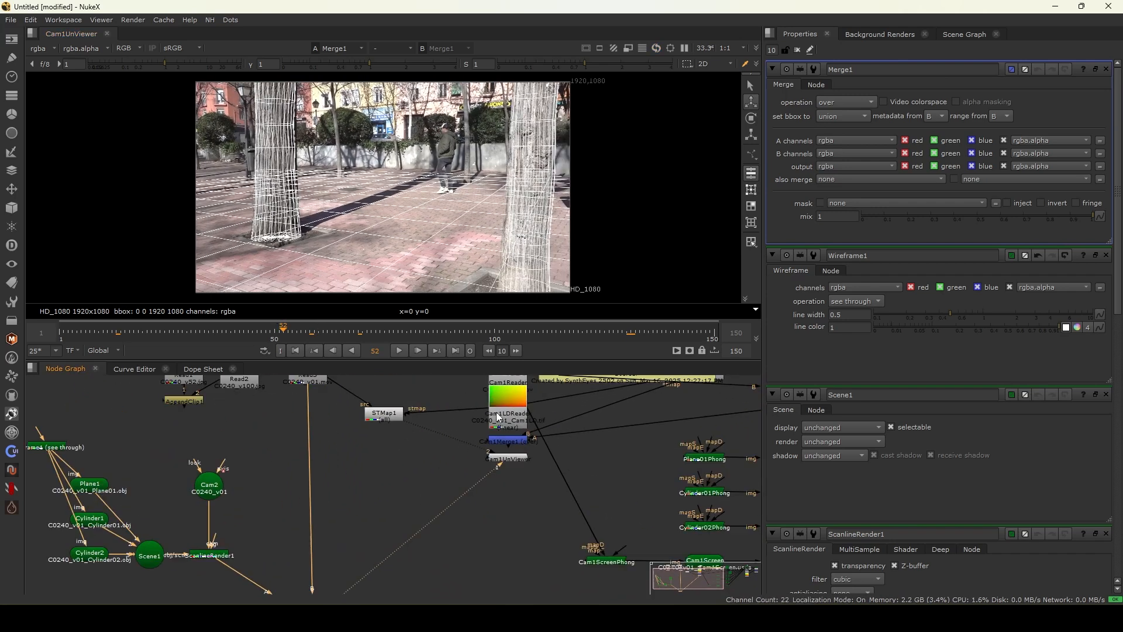
{"action": "scroll", "coordinate": [519, 423], "scroll_direction": "down", "scroll_amount": 1}
{"action": "scroll", "coordinate": [566, 418], "scroll_direction": "down", "scroll_amount": 3}
{"action": "middle_click_drag", "start_coordinate": [753, 451], "coordinate": [632, 464]}
{"action": "scroll", "coordinate": [708, 442], "scroll_direction": "up", "scroll_amount": 3}
{"action": "left_click", "coordinate": [699, 443]}
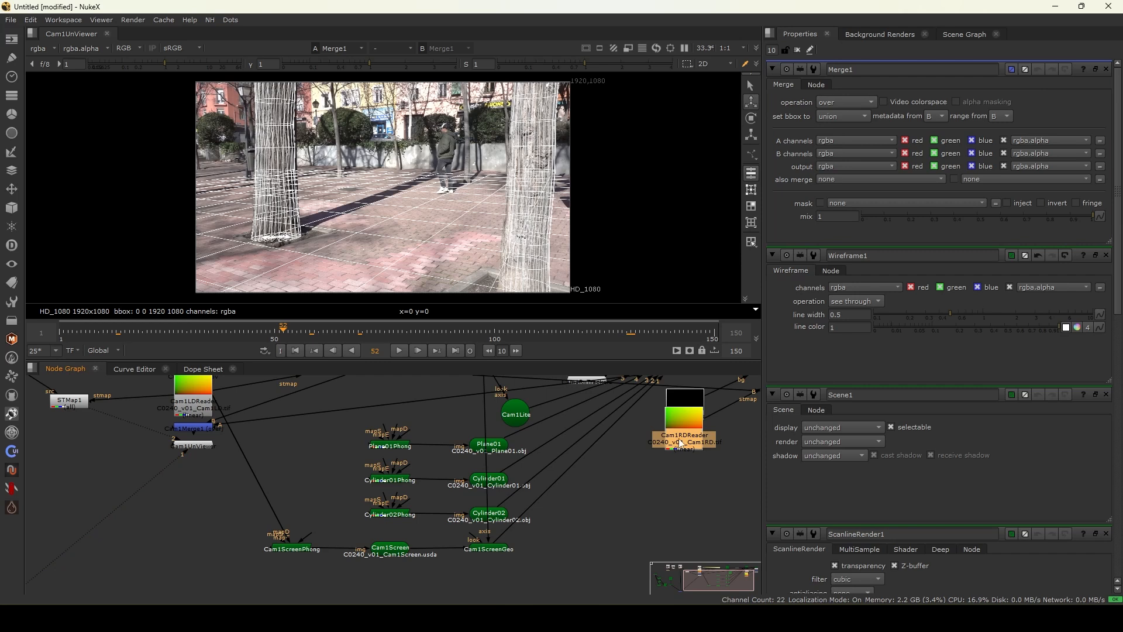
{"action": "scroll", "coordinate": [506, 477], "scroll_direction": "down", "scroll_amount": 2}
{"action": "middle_click_drag", "start_coordinate": [147, 509], "coordinate": [269, 447]}
{"action": "scroll", "coordinate": [270, 447], "scroll_direction": "up", "scroll_amount": 2}
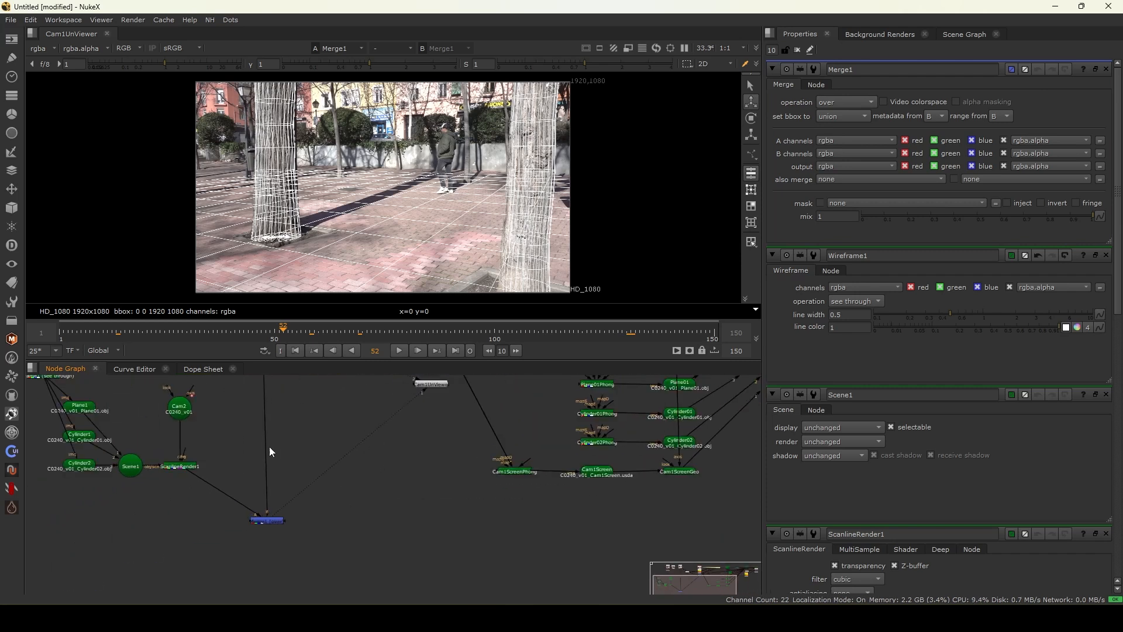
{"action": "scroll", "coordinate": [142, 518], "scroll_direction": "up", "scroll_amount": 1}
{"action": "left_click", "coordinate": [160, 462]}
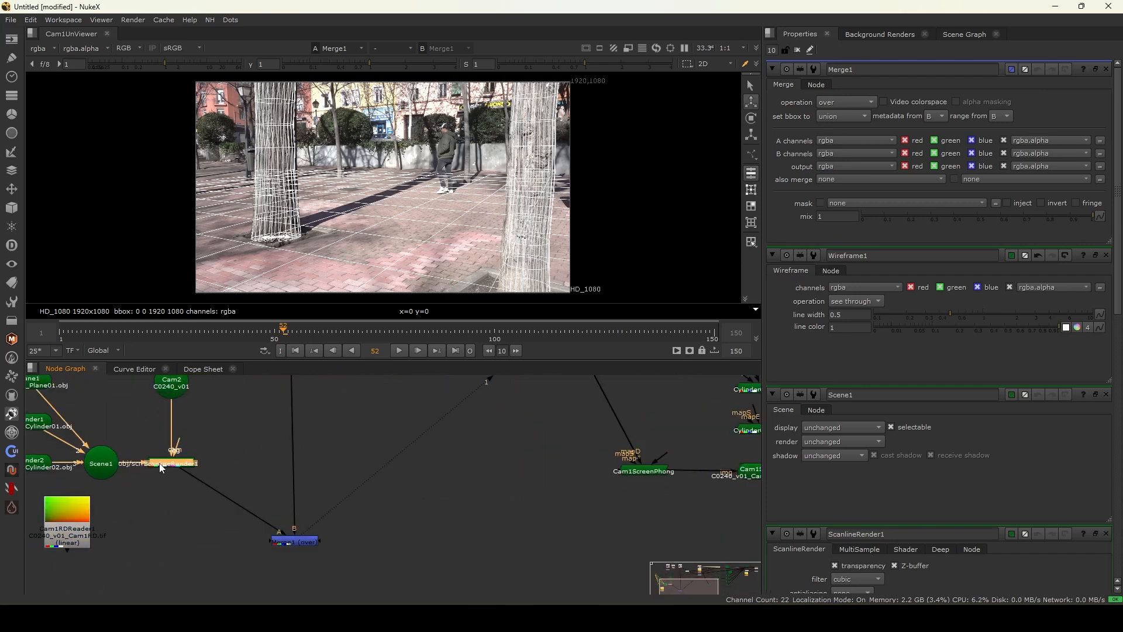
{"action": "key", "text": "Tab"}
{"action": "type", "text": "stmap"}
{"action": "key", "text": "Return"}
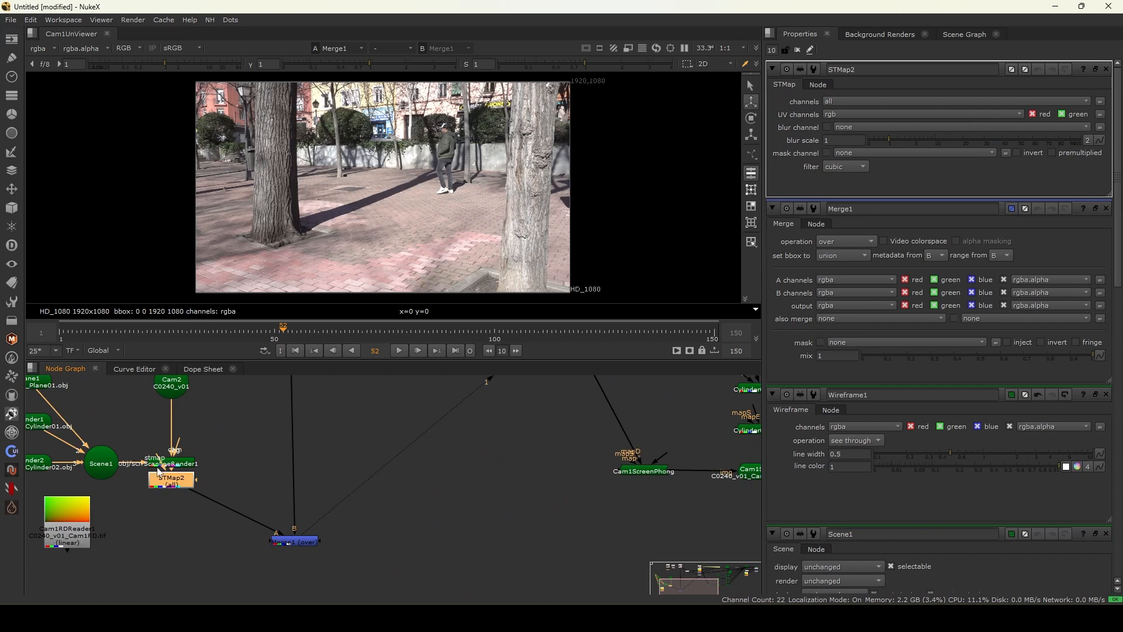
{"action": "left_click_drag", "start_coordinate": [163, 477], "coordinate": [164, 528]}
{"action": "left_click_drag", "start_coordinate": [86, 519], "coordinate": [88, 518]}
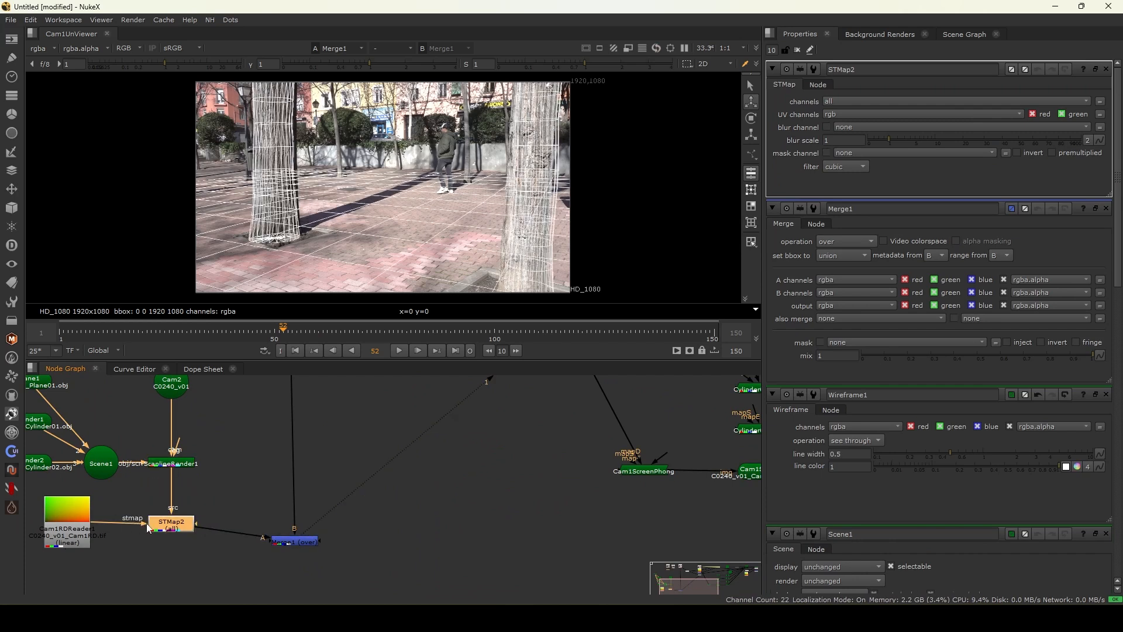
- Toggle the STMap2 node to compare the redistorted overlay, and review the comp full-screen across the timeline
{"action": "key", "text": "d"}
{"action": "key", "text": "d"}
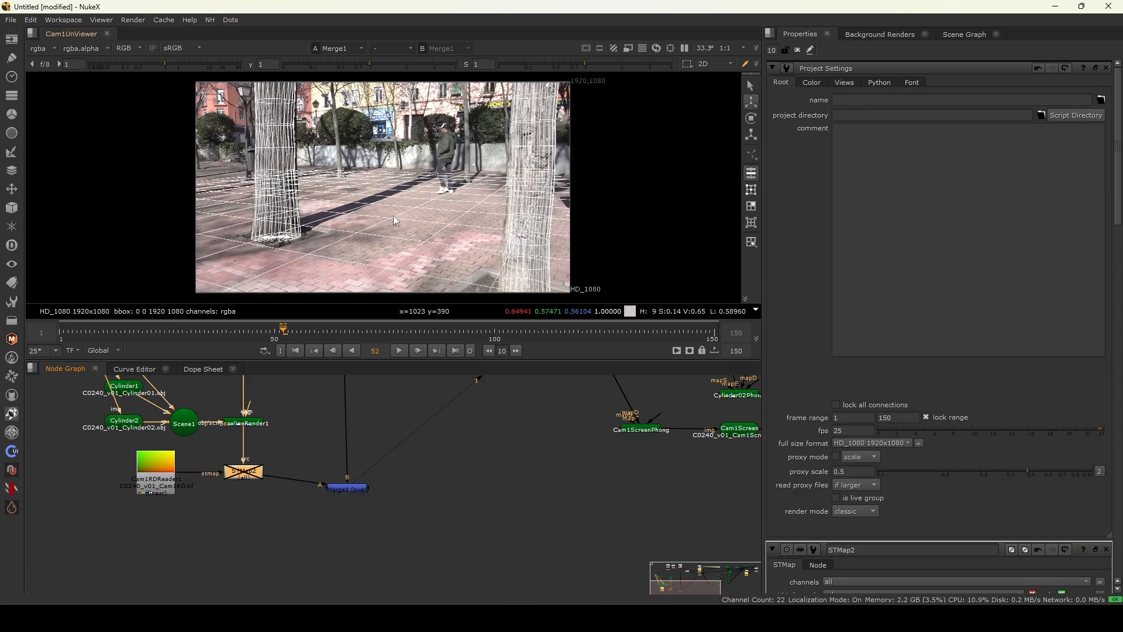
{"action": "key", "text": "d"}
{"action": "scroll", "coordinate": [354, 223], "scroll_direction": "down", "scroll_amount": 2}
{"action": "scroll", "coordinate": [182, 502], "scroll_direction": "down", "scroll_amount": 1}
{"action": "scroll", "coordinate": [181, 500], "scroll_direction": "down", "scroll_amount": 6}
{"action": "scroll", "coordinate": [222, 443], "scroll_direction": "up", "scroll_amount": 6}
{"action": "left_click_drag", "start_coordinate": [255, 338], "coordinate": [310, 333]}
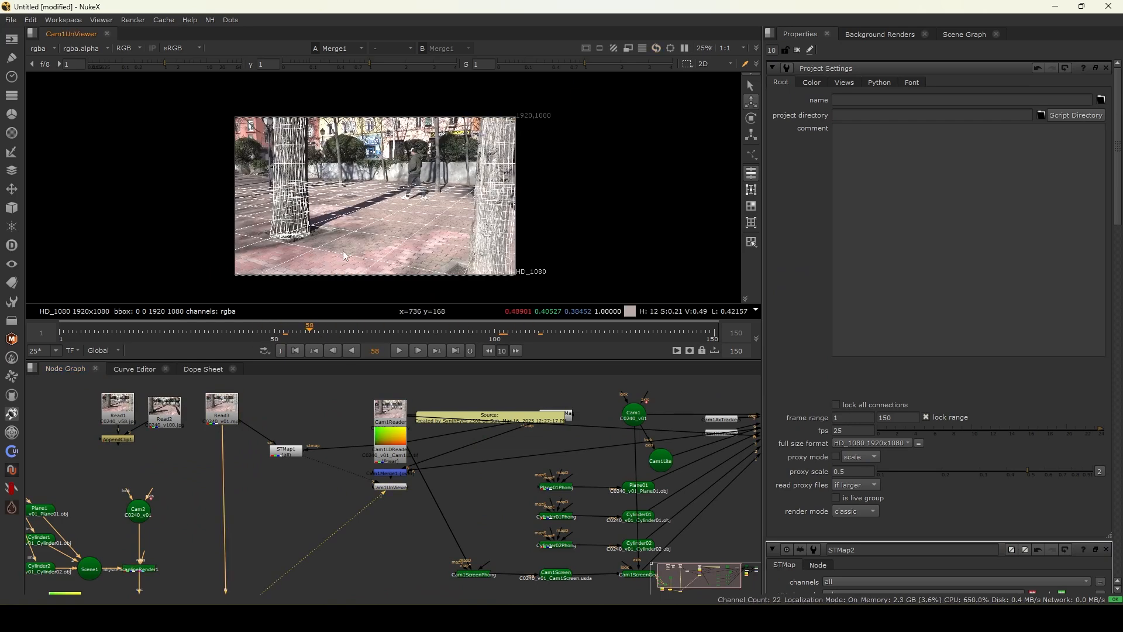
{"action": "key", "text": "space"}
{"action": "key", "text": "f"}
{"action": "key", "text": "l"}
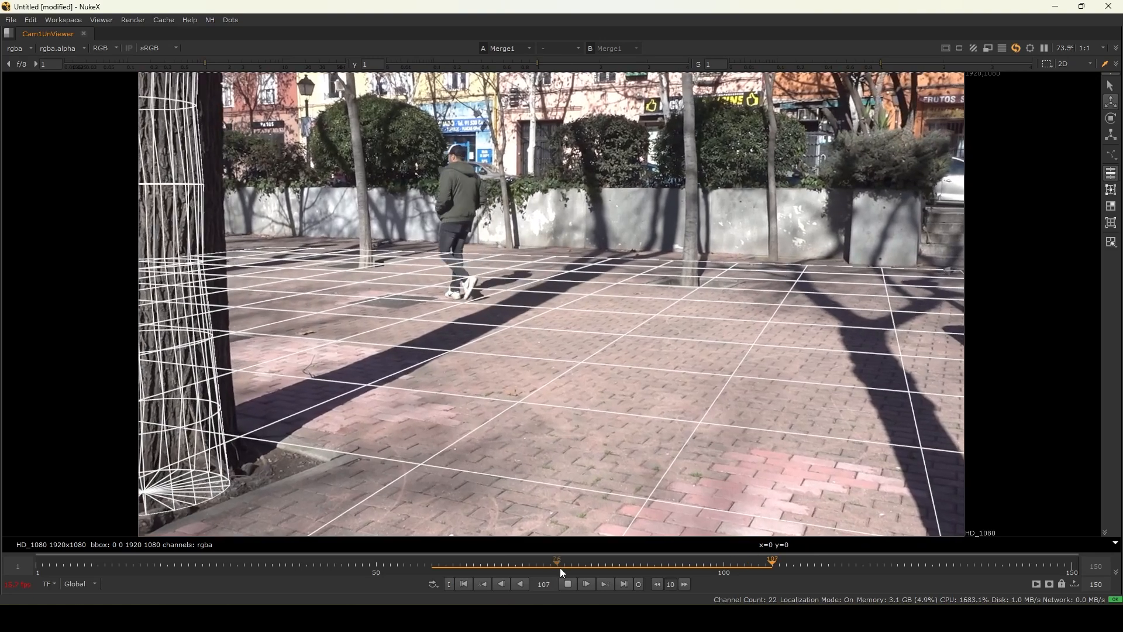
{"action": "left_click_drag", "start_coordinate": [584, 572], "coordinate": [498, 529]}
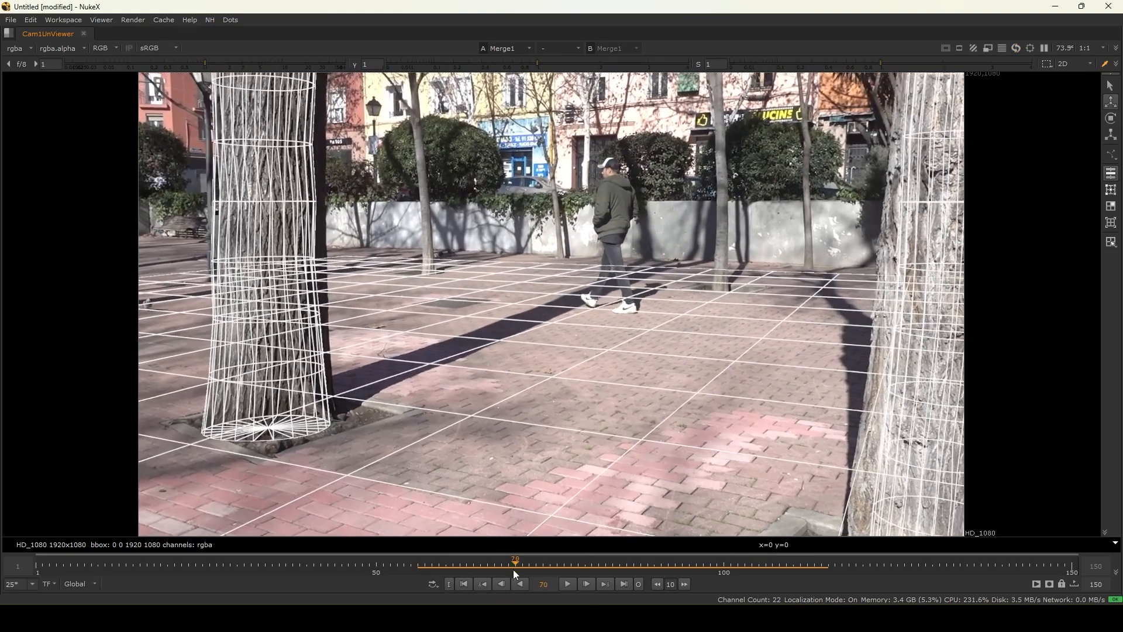
{"action": "key", "text": "space"}
- Set the Read3 clip's Frame option to start at 0 and play the comp back in the enlarged viewer
{"action": "middle_click_drag", "start_coordinate": [274, 525], "coordinate": [315, 483]}
{"action": "scroll", "coordinate": [304, 465], "scroll_direction": "down", "scroll_amount": 1}
{"action": "middle_click_drag", "start_coordinate": [279, 432], "coordinate": [278, 451]}
{"action": "double_click", "coordinate": [287, 391]}
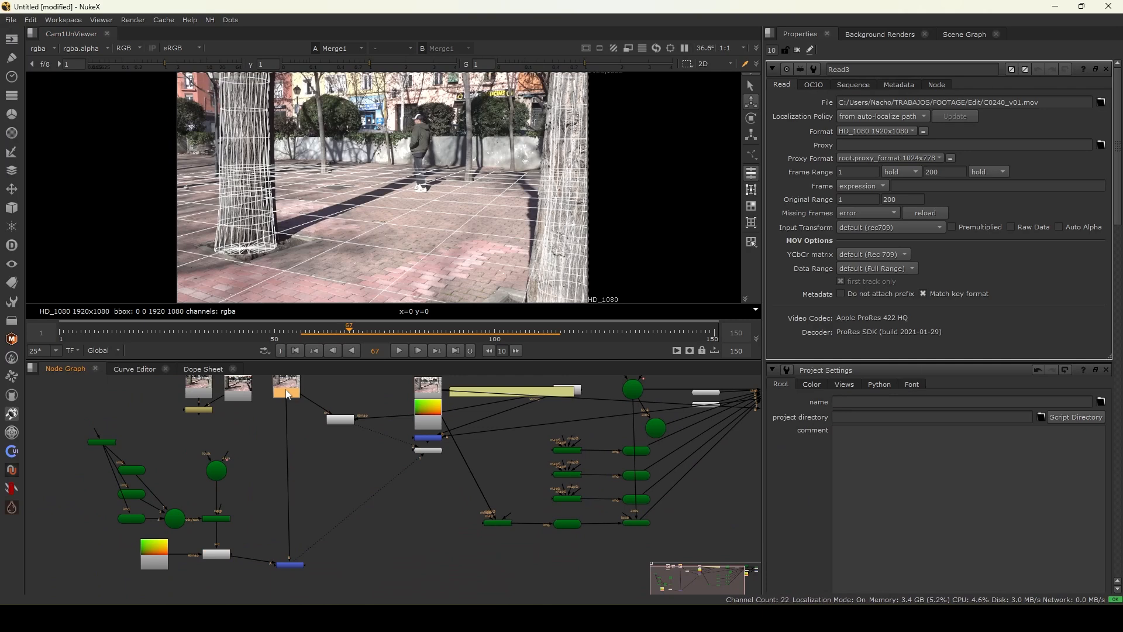
{"action": "scroll", "coordinate": [198, 561], "scroll_direction": "up", "scroll_amount": 2}
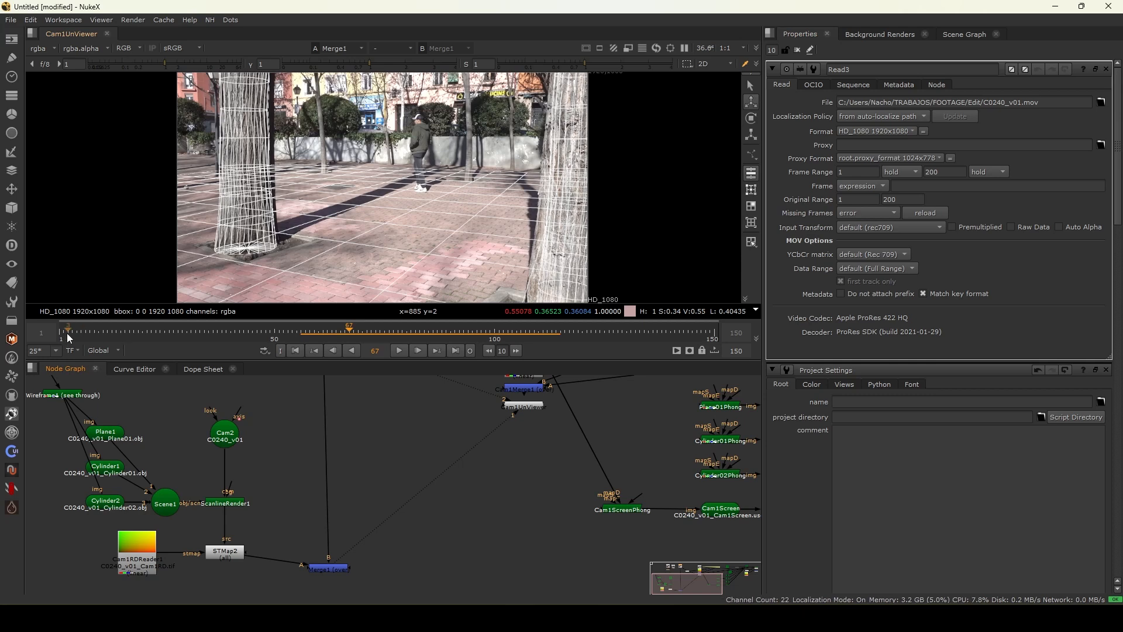
{"action": "scroll", "coordinate": [402, 454], "scroll_direction": "down", "scroll_amount": 1}
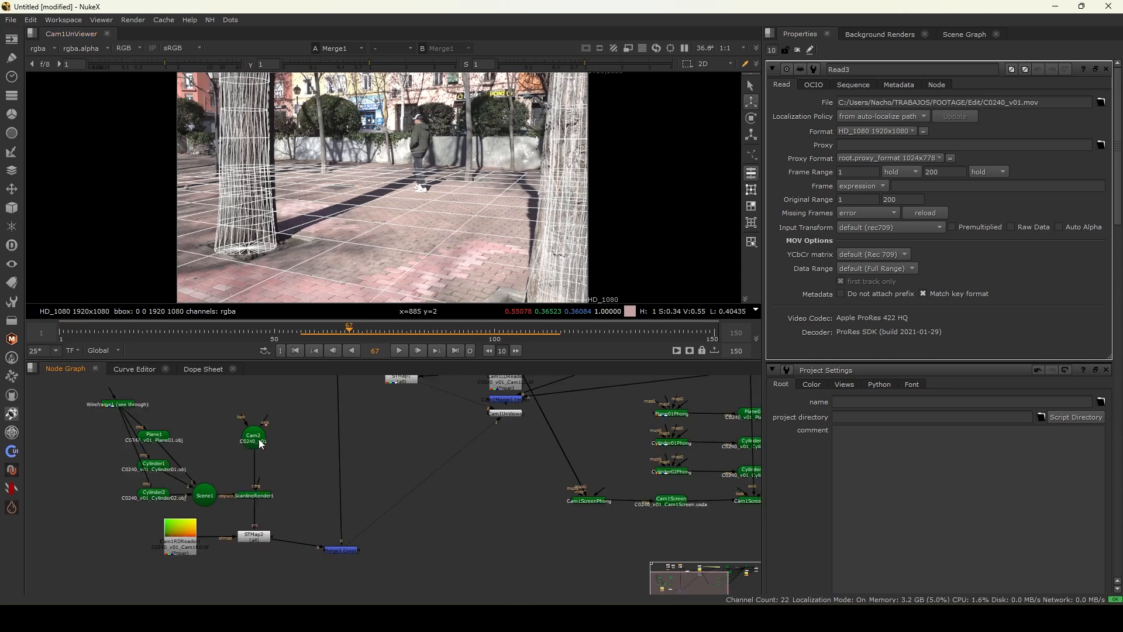
{"action": "middle_click_drag", "start_coordinate": [357, 379], "coordinate": [314, 428]}
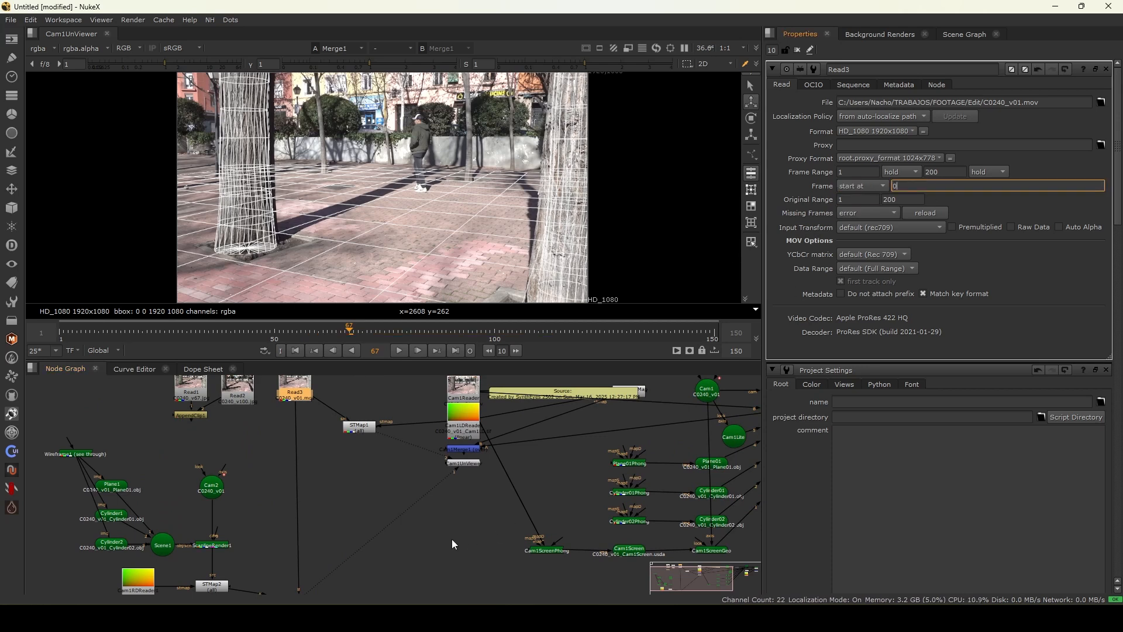
{"action": "middle_click_drag", "start_coordinate": [361, 565], "coordinate": [420, 474]}
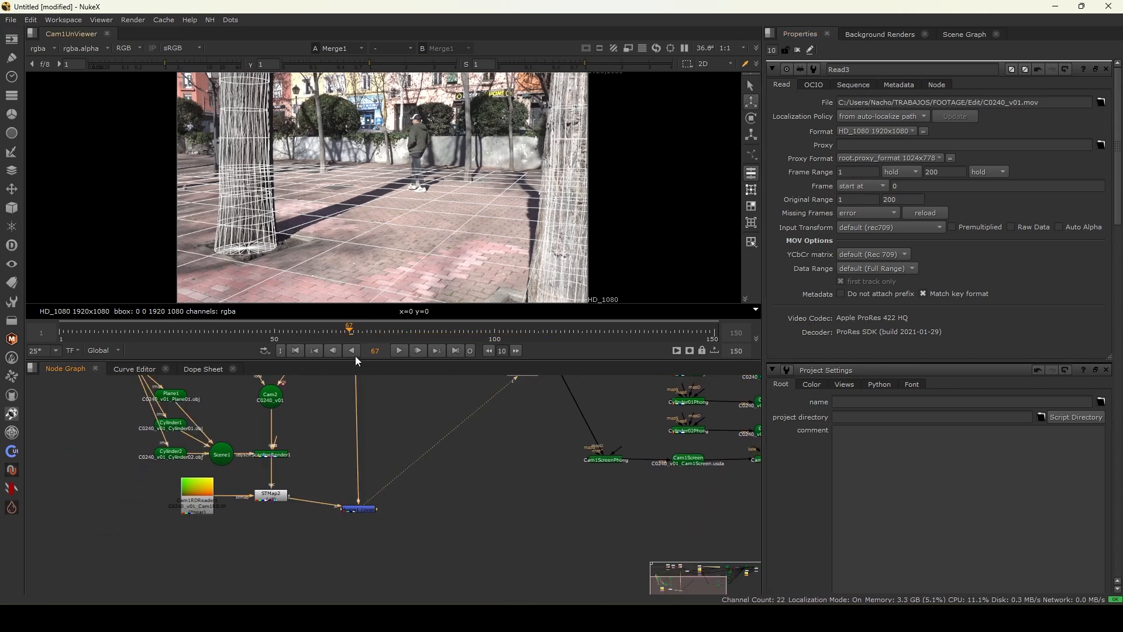
{"action": "key", "text": "space"}
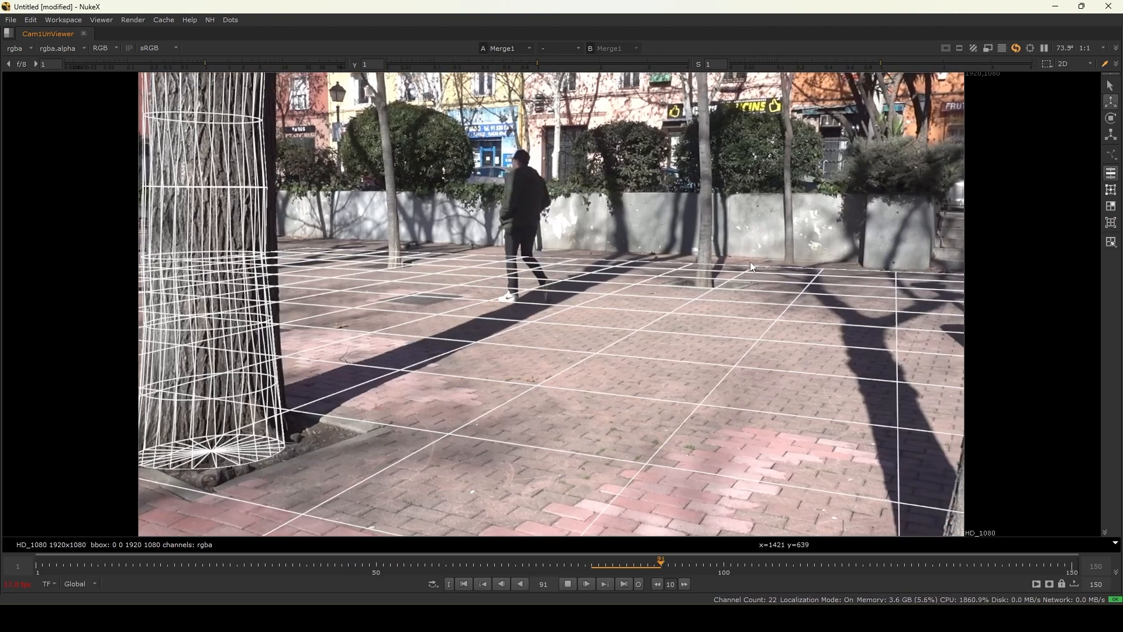
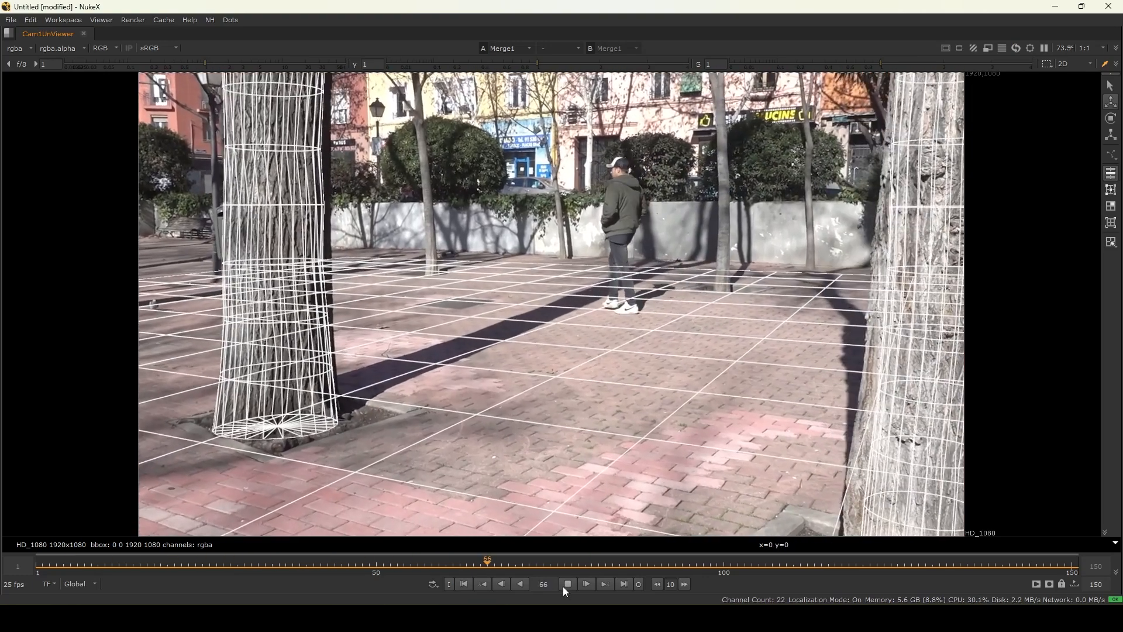
- Stop playback, leave the full-screen viewer and navigate the node graph to select the Read3 clip node
{"action": "left_click", "coordinate": [568, 584]}
{"action": "key", "text": "space"}
{"action": "key", "text": "Tab"}
{"action": "left_click_drag", "start_coordinate": [443, 205], "coordinate": [410, 281], "text": "ctrl"}
{"action": "scroll", "coordinate": [392, 476], "scroll_direction": "down", "scroll_amount": 3}
{"action": "middle_click_drag", "start_coordinate": [414, 448], "coordinate": [308, 575]}
{"action": "scroll", "coordinate": [278, 517], "scroll_direction": "up", "scroll_amount": 4}
{"action": "middle_click_drag", "start_coordinate": [324, 483], "coordinate": [380, 420]}
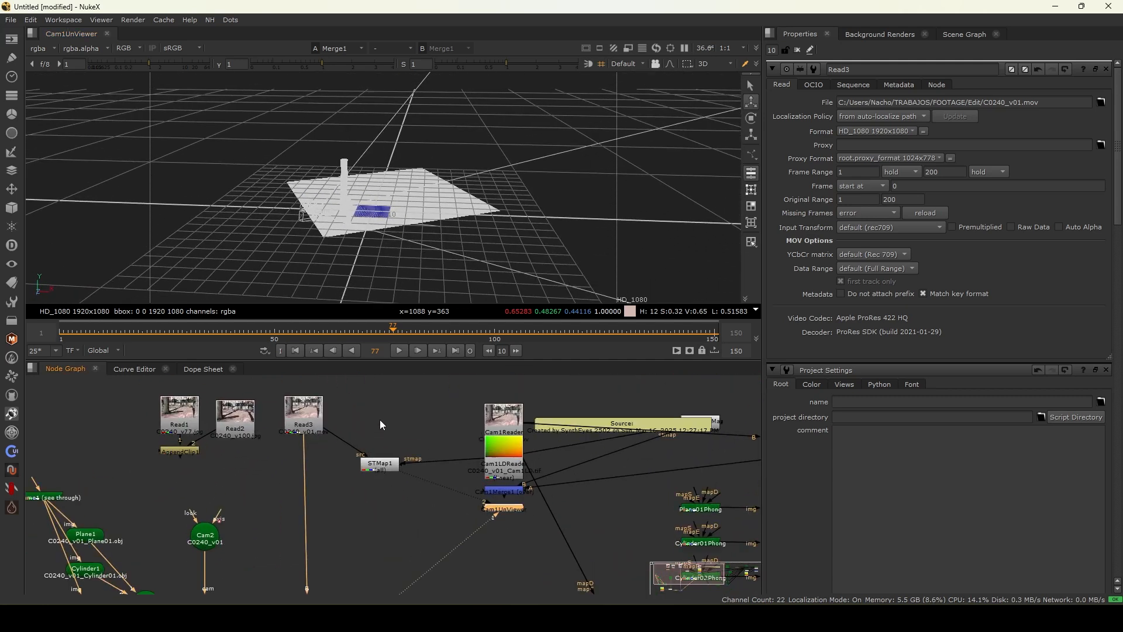
{"action": "left_click", "coordinate": [314, 430]}
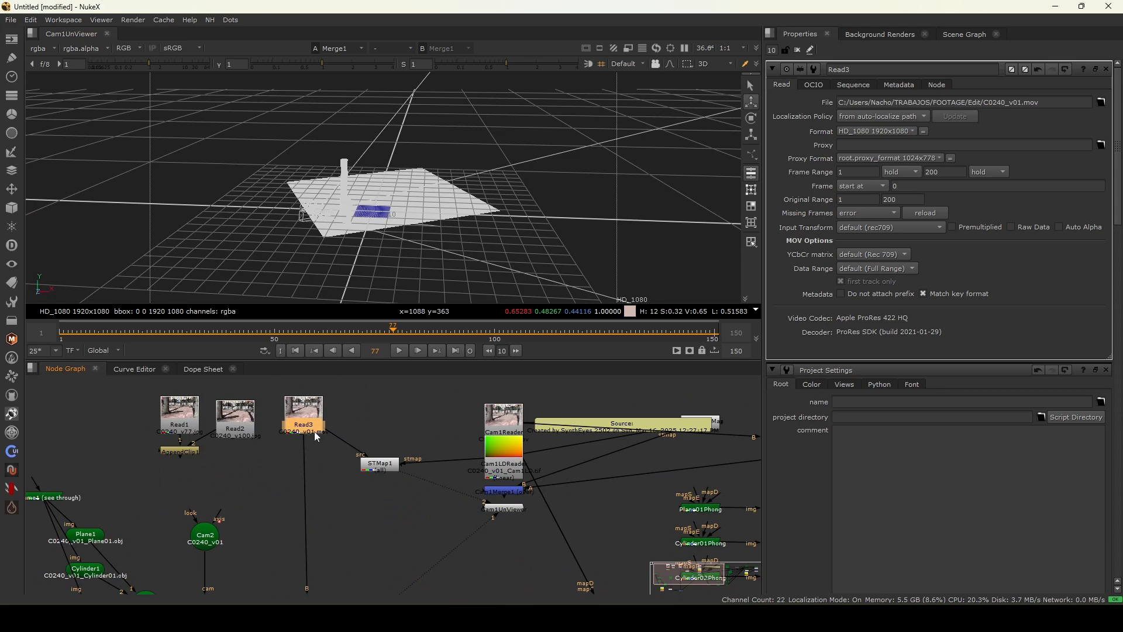
{"action": "scroll", "coordinate": [314, 431], "scroll_direction": "up", "scroll_amount": 3}
{"action": "left_click_drag", "start_coordinate": [393, 410], "coordinate": [276, 437]}
{"action": "scroll", "coordinate": [276, 437], "scroll_direction": "down", "scroll_amount": 2}
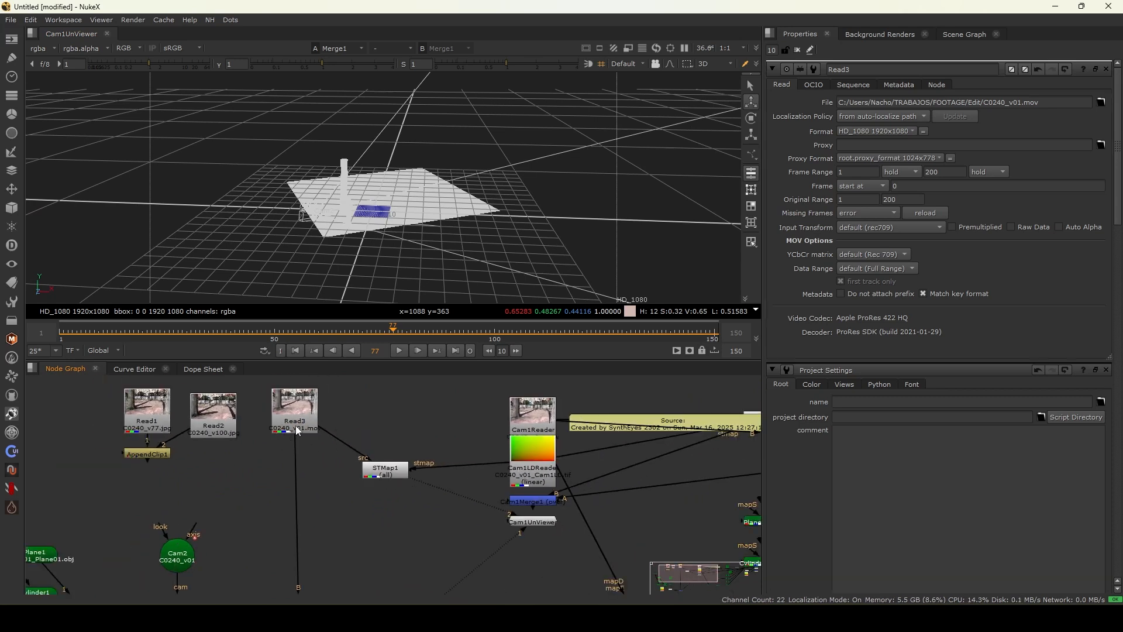
{"action": "left_click", "coordinate": [290, 433]}
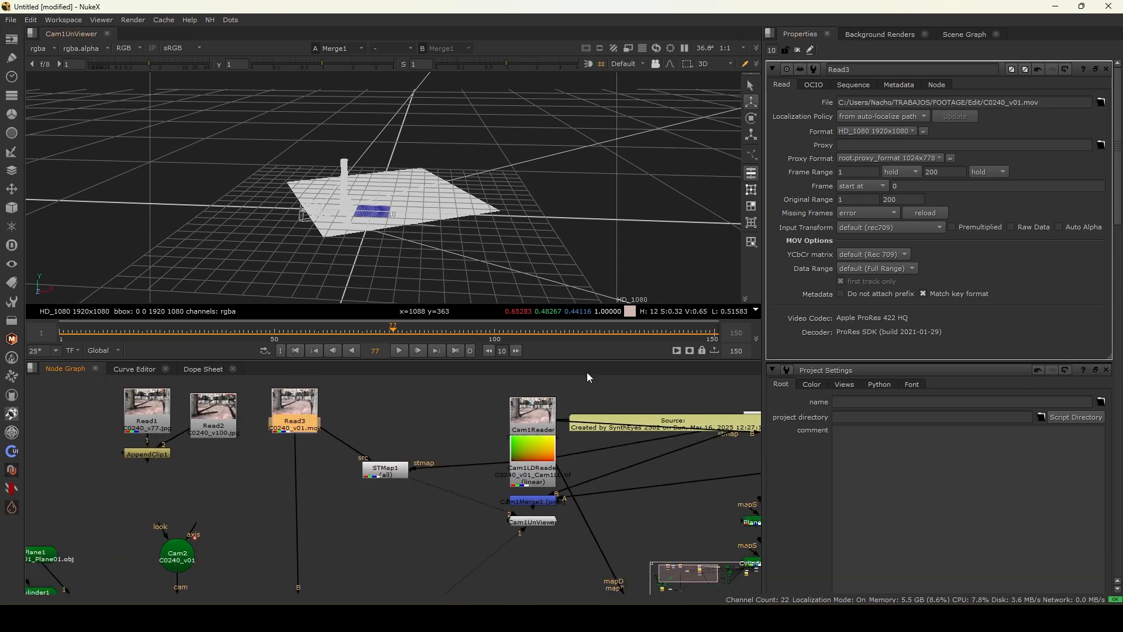
{"action": "scroll", "coordinate": [328, 497], "scroll_direction": "down", "scroll_amount": 4}
{"action": "middle_click_drag", "start_coordinate": [377, 559], "coordinate": [383, 476]}
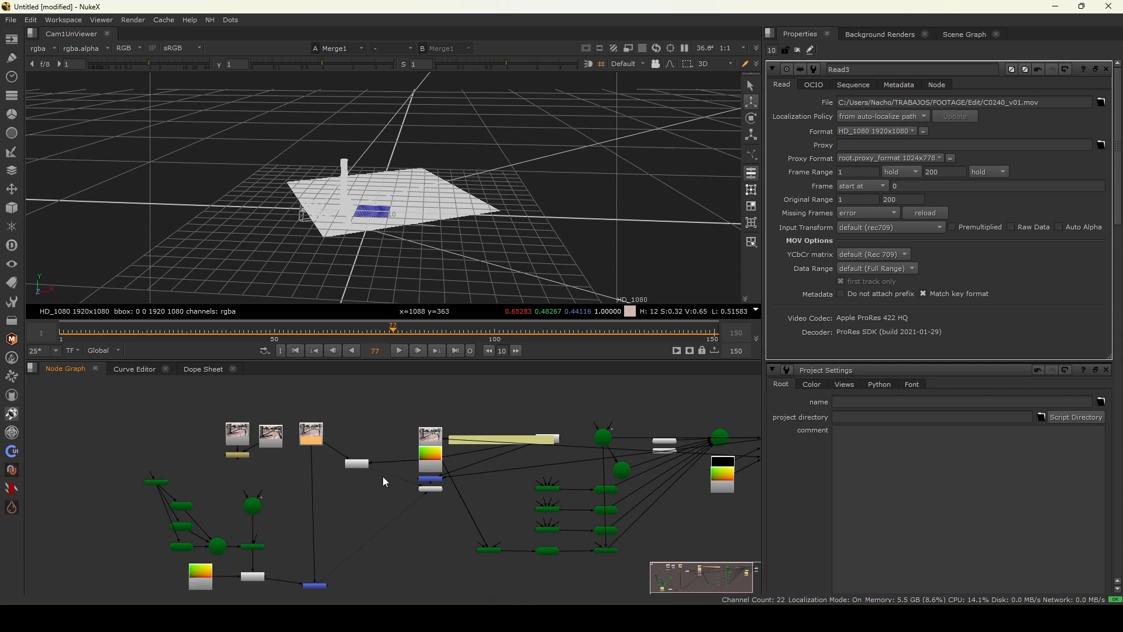
{"action": "scroll", "coordinate": [313, 553], "scroll_direction": "up", "scroll_amount": 3}
{"action": "left_click_drag", "start_coordinate": [308, 499], "coordinate": [303, 525]}
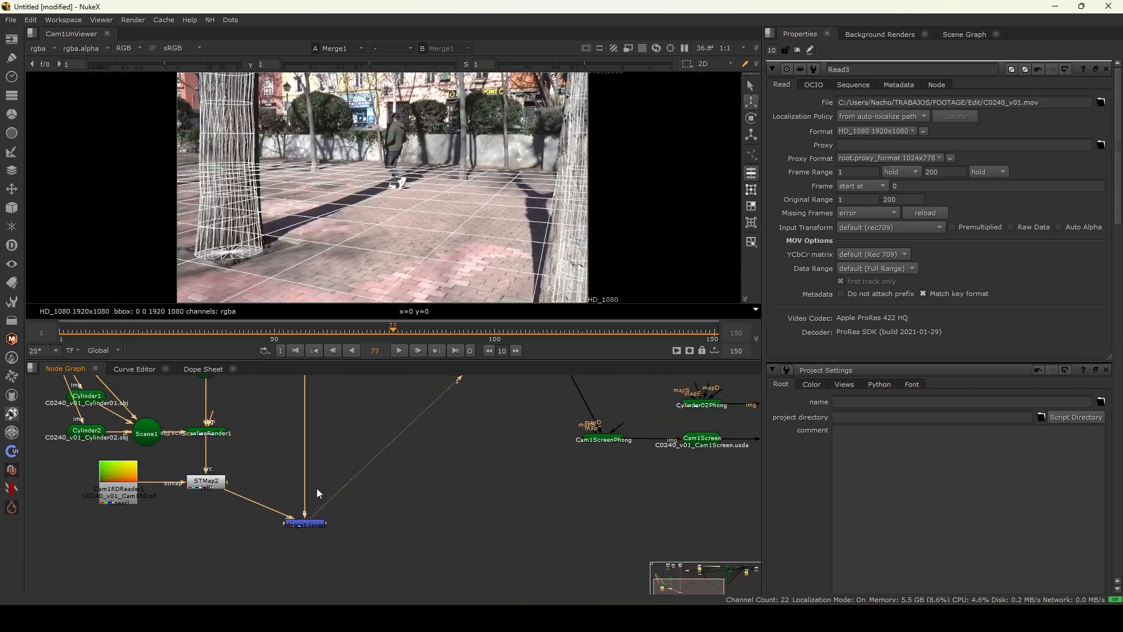
- Scrub and play through the timeline to review the redistorted wireframe overlay on the clip
{"action": "left_click_drag", "start_coordinate": [352, 337], "coordinate": [108, 331]}
{"action": "scroll", "coordinate": [241, 426], "scroll_direction": "down", "scroll_amount": 3}
{"action": "middle_click_drag", "start_coordinate": [304, 451], "coordinate": [318, 484]}
{"action": "middle_click_drag", "start_coordinate": [289, 431], "coordinate": [292, 485]}
{"action": "scroll", "coordinate": [282, 441], "scroll_direction": "up", "scroll_amount": 2}
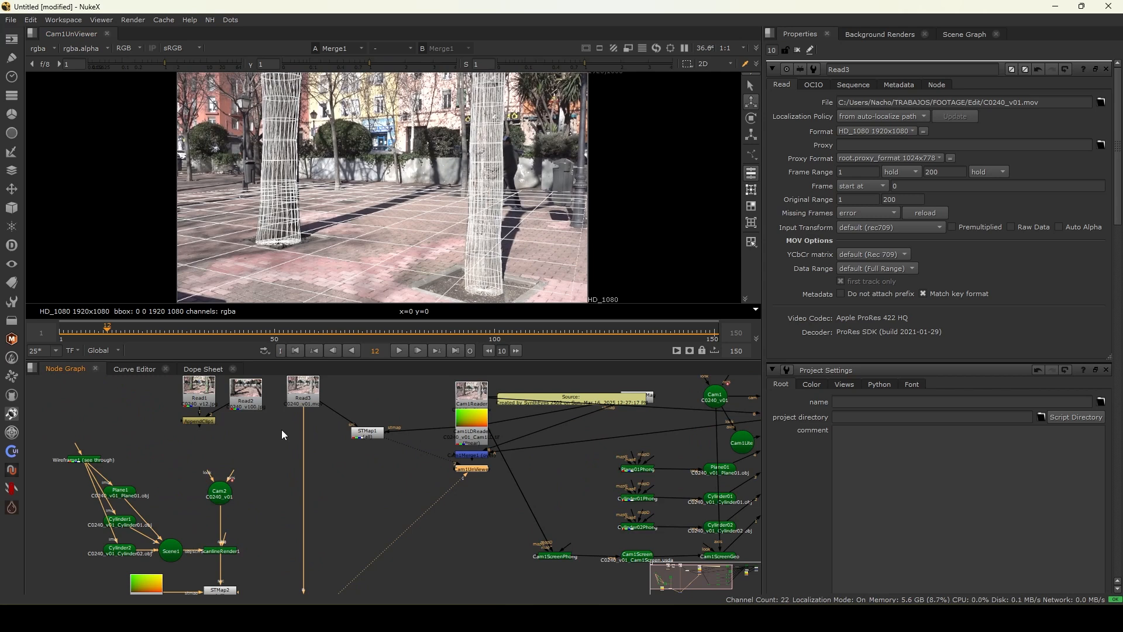
{"action": "scroll", "coordinate": [227, 531], "scroll_direction": "down", "scroll_amount": 2}
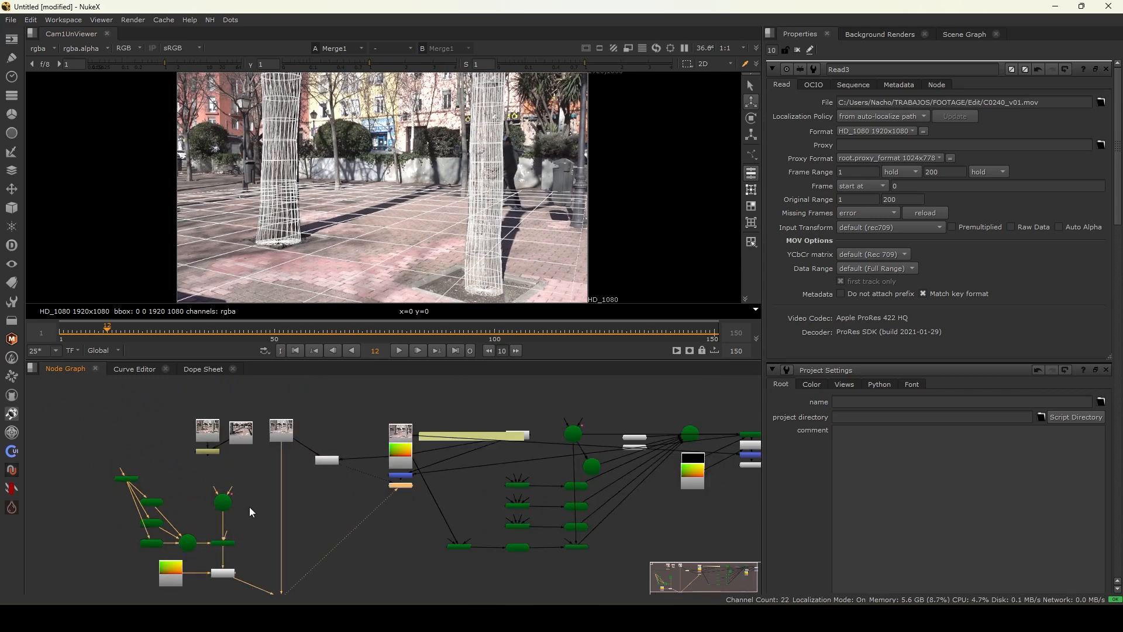
{"action": "middle_click_drag", "start_coordinate": [249, 513], "coordinate": [299, 432]}
{"action": "key", "text": "l"}
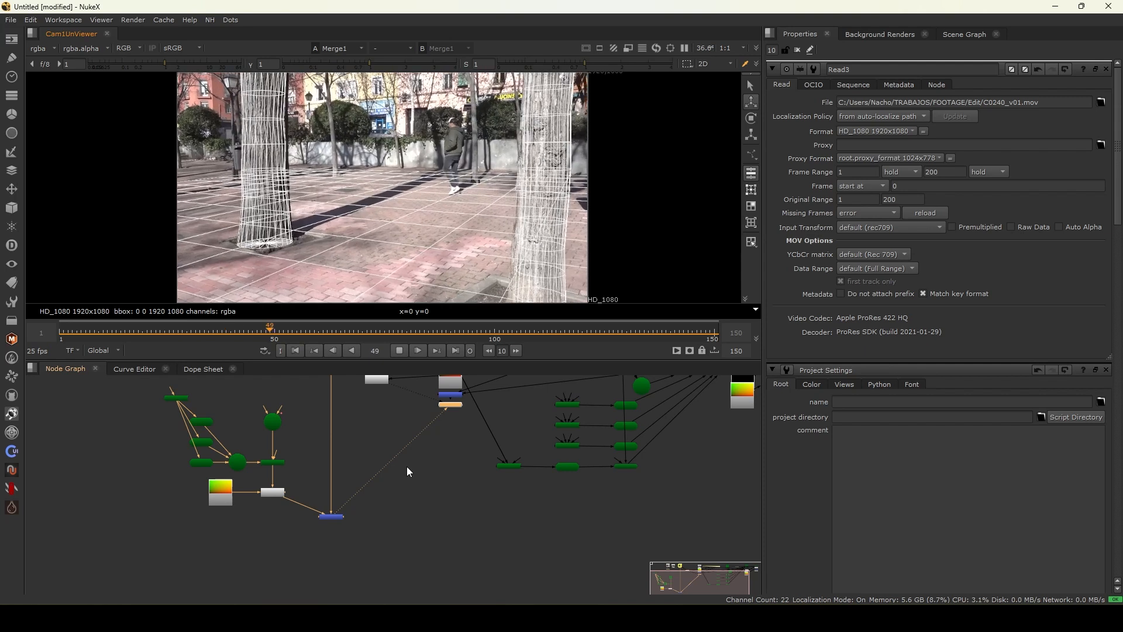
{"action": "left_click", "coordinate": [399, 347]}
{"action": "left_click_drag", "start_coordinate": [283, 329], "coordinate": [87, 337]}
{"action": "scroll", "coordinate": [482, 258], "scroll_direction": "up", "scroll_amount": 2}
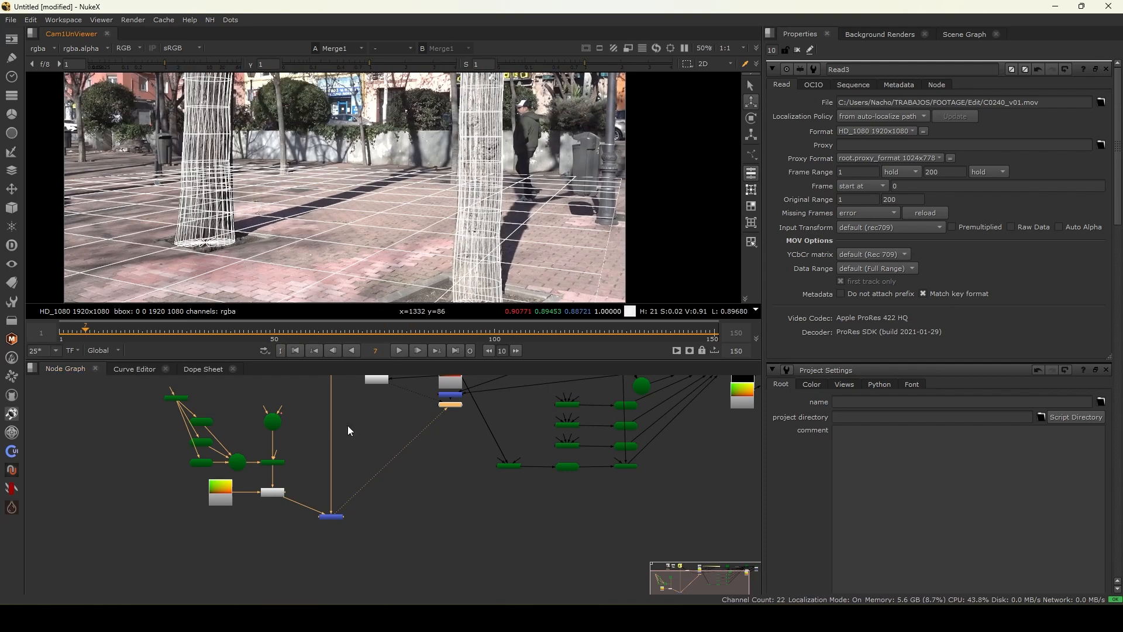
{"action": "scroll", "coordinate": [291, 419], "scroll_direction": "up", "scroll_amount": 2}
{"action": "scroll", "coordinate": [274, 419], "scroll_direction": "down", "scroll_amount": 2}
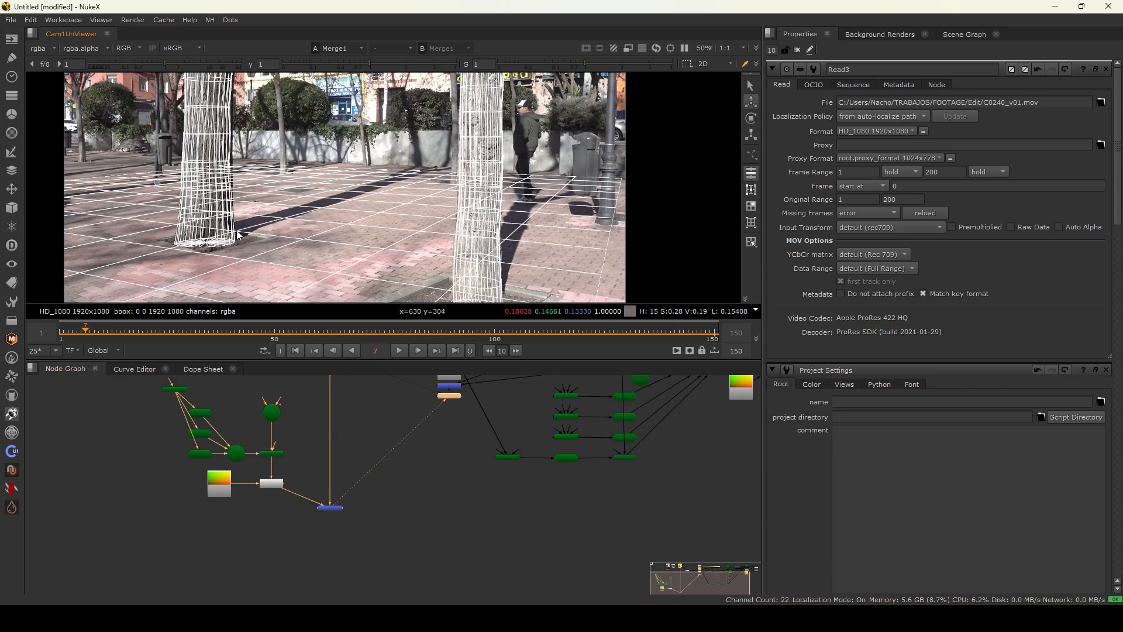
{"action": "scroll", "coordinate": [273, 417], "scroll_direction": "up", "scroll_amount": 3}
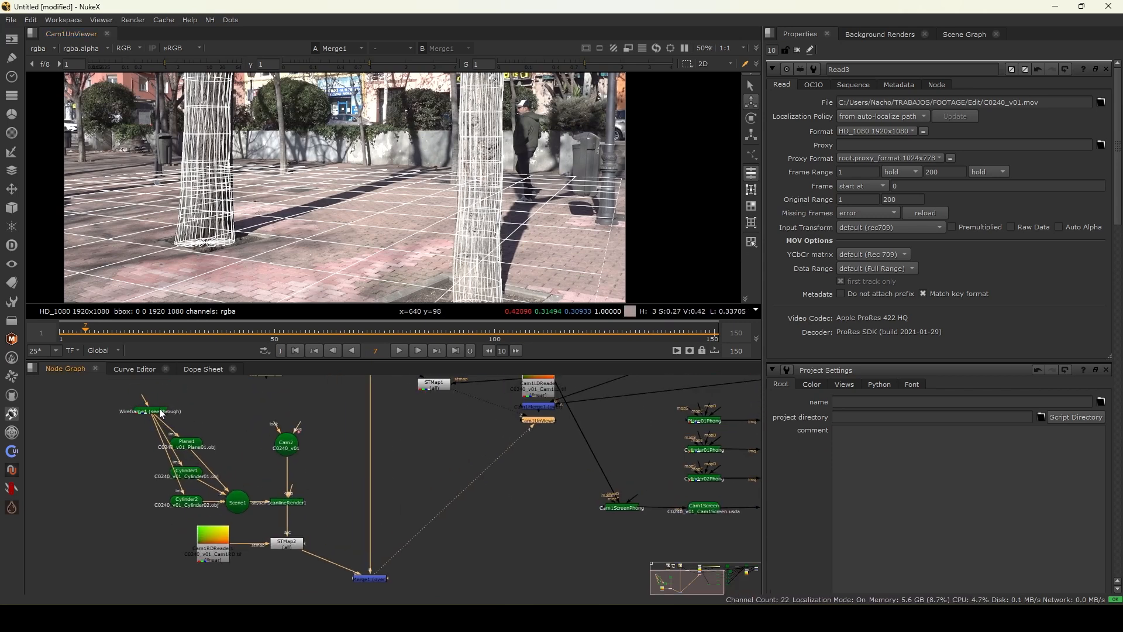
- Insert a Project3D node below the wireframe shader and connect its camera input to Cam2
{"action": "left_click_drag", "start_coordinate": [161, 413], "coordinate": [159, 399]}
{"action": "key", "text": "Tab"}
{"action": "type", "text": "proj"}
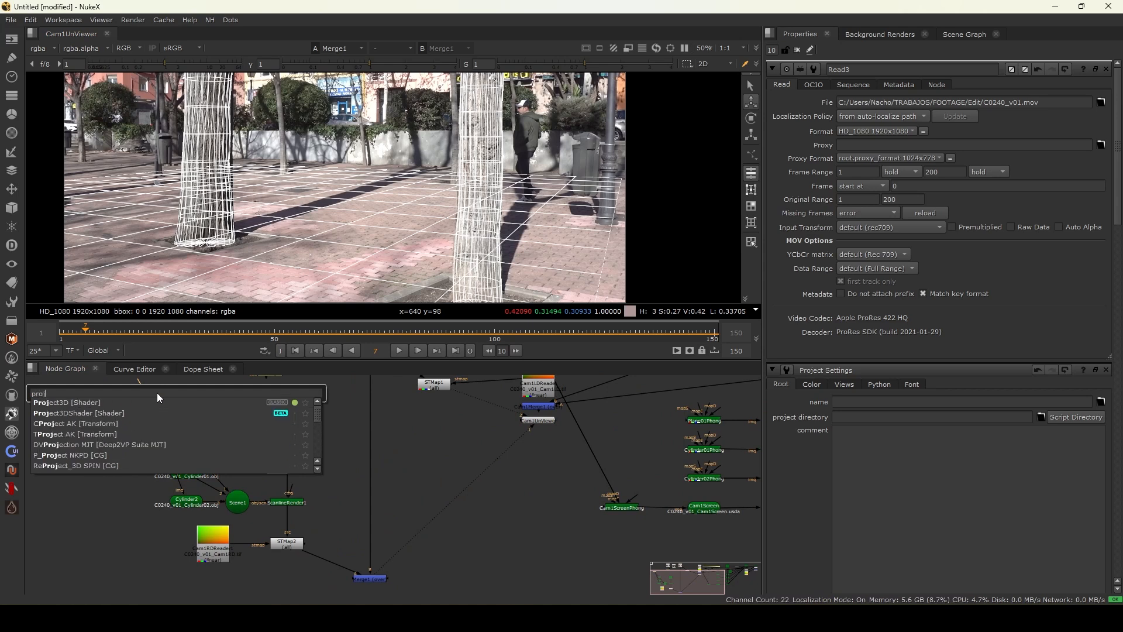
{"action": "key", "text": "Return"}
{"action": "left_click_drag", "start_coordinate": [135, 406], "coordinate": [137, 417]}
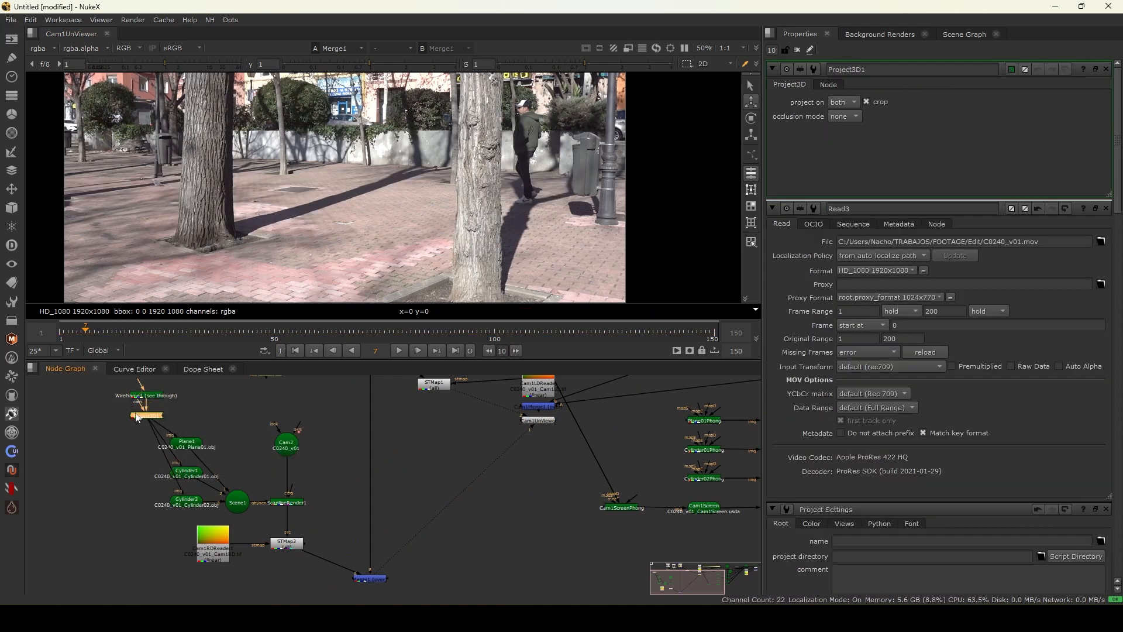
{"action": "left_click_drag", "start_coordinate": [292, 450], "coordinate": [293, 449]}
{"action": "left_click_drag", "start_coordinate": [292, 449], "coordinate": [292, 433]}
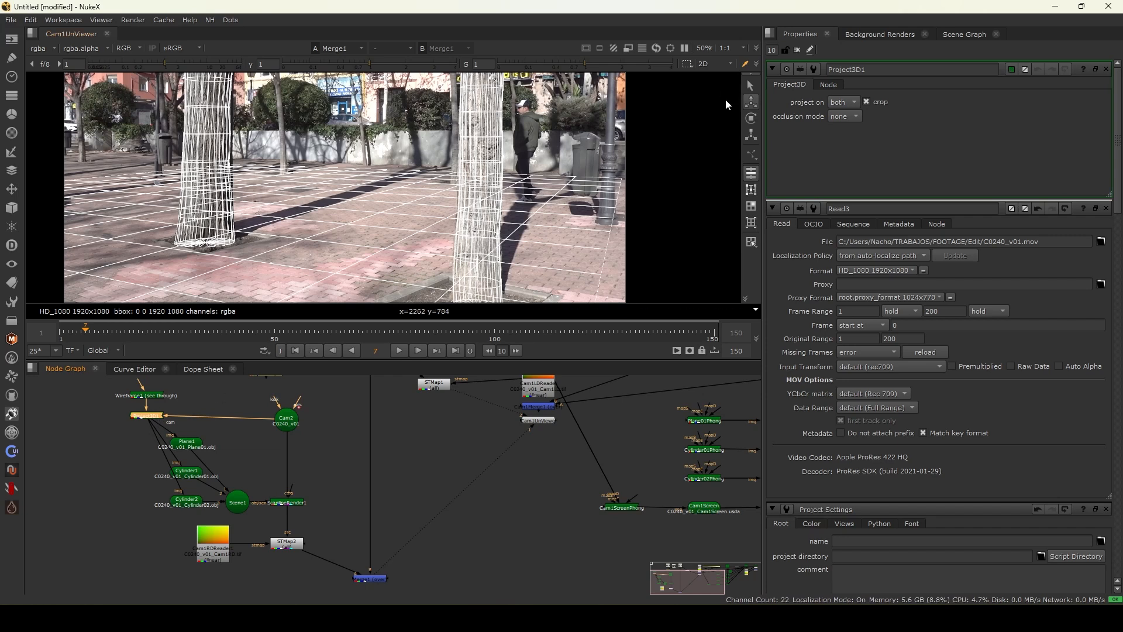
- Set the Project3D node's project on option to front, comparing it against both in a zoomed viewer
{"action": "left_click", "coordinate": [848, 115]}
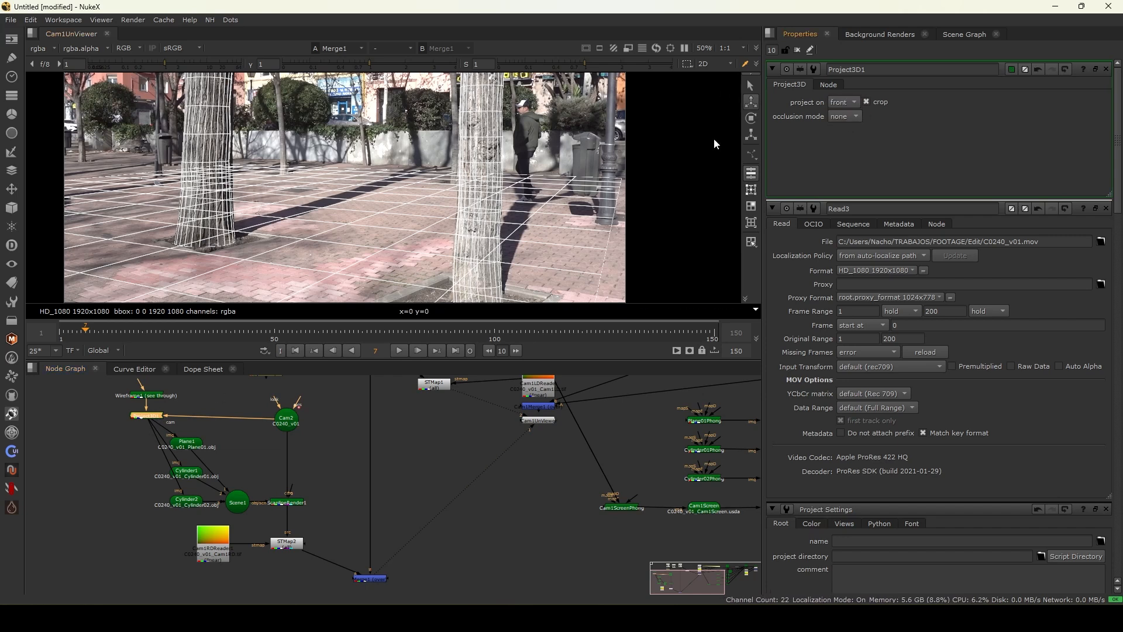
{"action": "scroll", "coordinate": [395, 173], "scroll_direction": "down", "scroll_amount": 1}
{"action": "left_click", "coordinate": [843, 102]}
{"action": "left_click", "coordinate": [843, 89]}
{"action": "scroll", "coordinate": [405, 154], "scroll_direction": "up", "scroll_amount": 2}
{"action": "scroll", "coordinate": [405, 153], "scroll_direction": "up", "scroll_amount": 3}
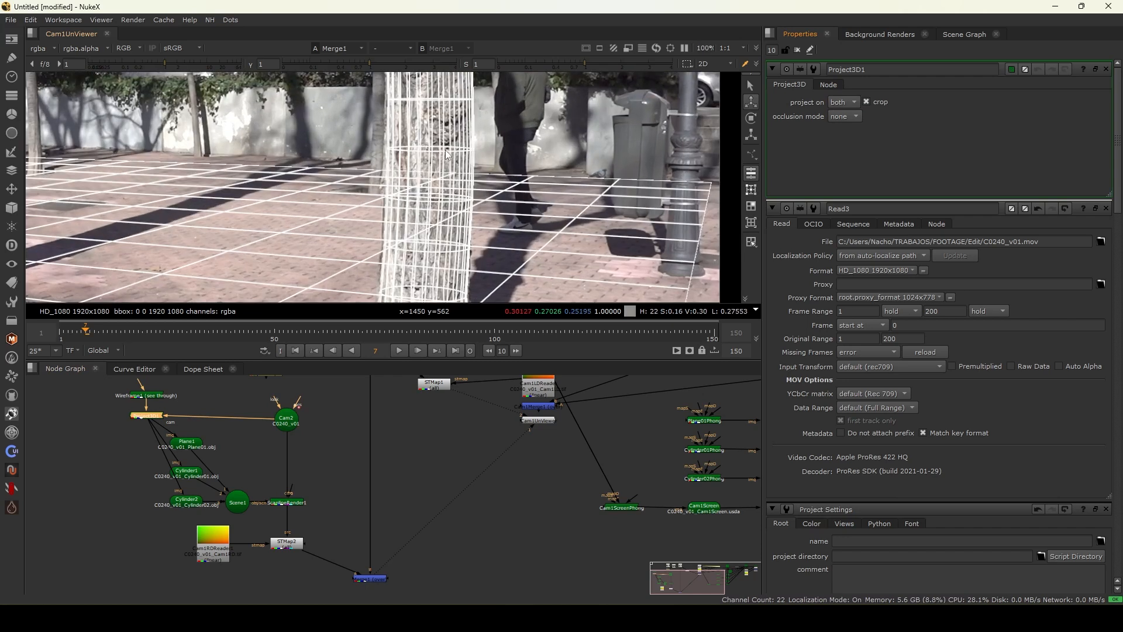
{"action": "left_click", "coordinate": [851, 116]}
{"action": "scroll", "coordinate": [422, 176], "scroll_direction": "down", "scroll_amount": 5}
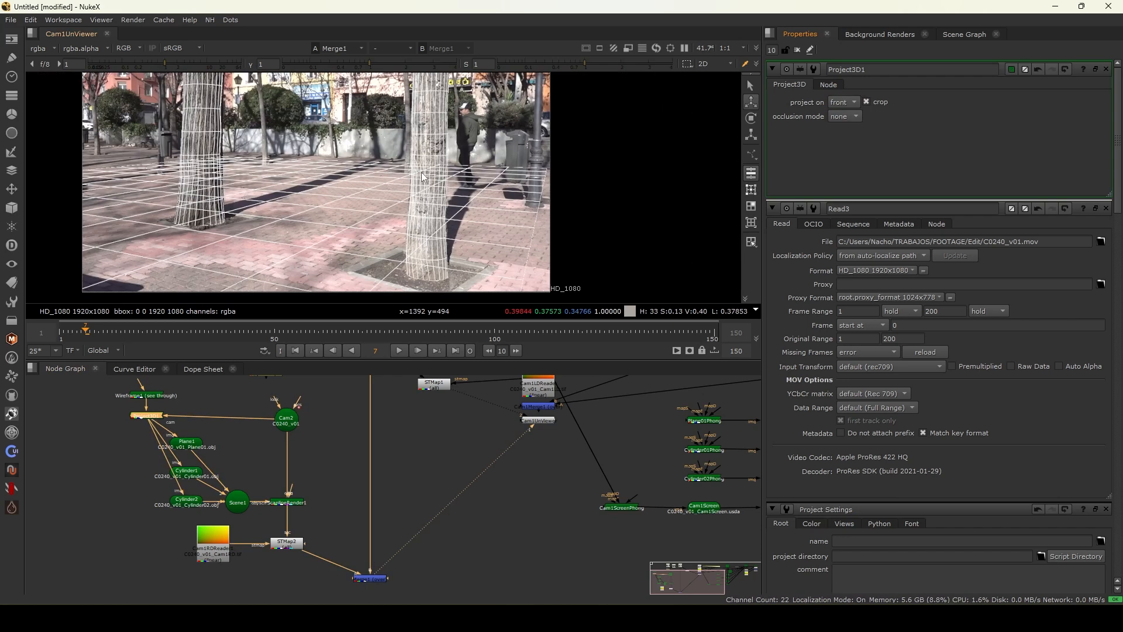
- Close the properties panel and play and scrub the comp to review the projected wireframe
{"action": "left_click", "coordinate": [797, 50]}
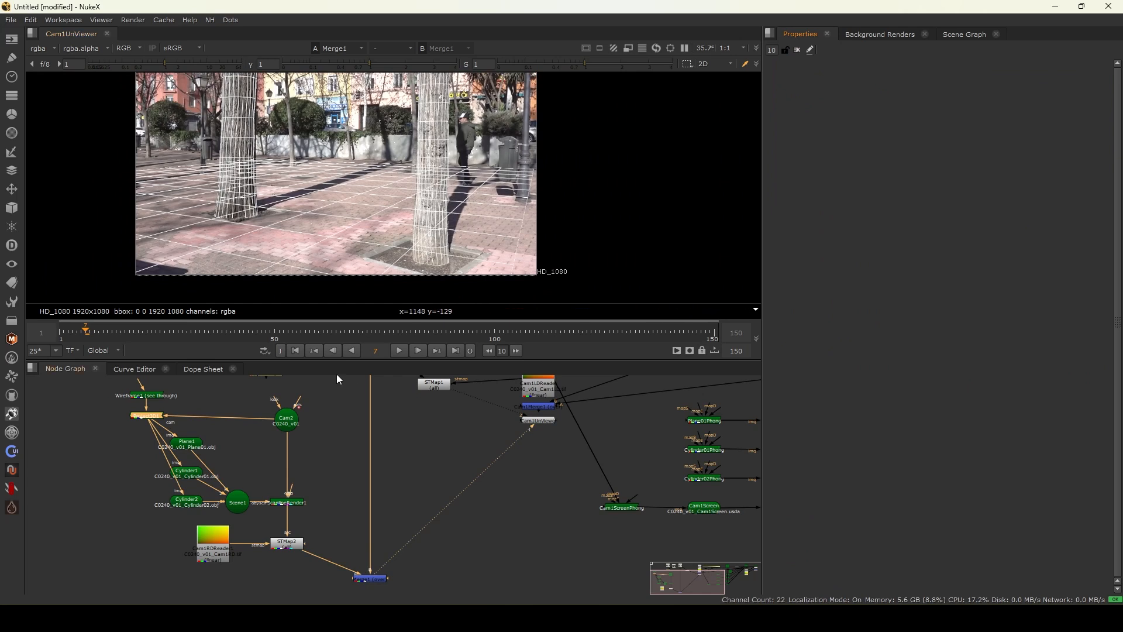
{"action": "left_click", "coordinate": [400, 353]}
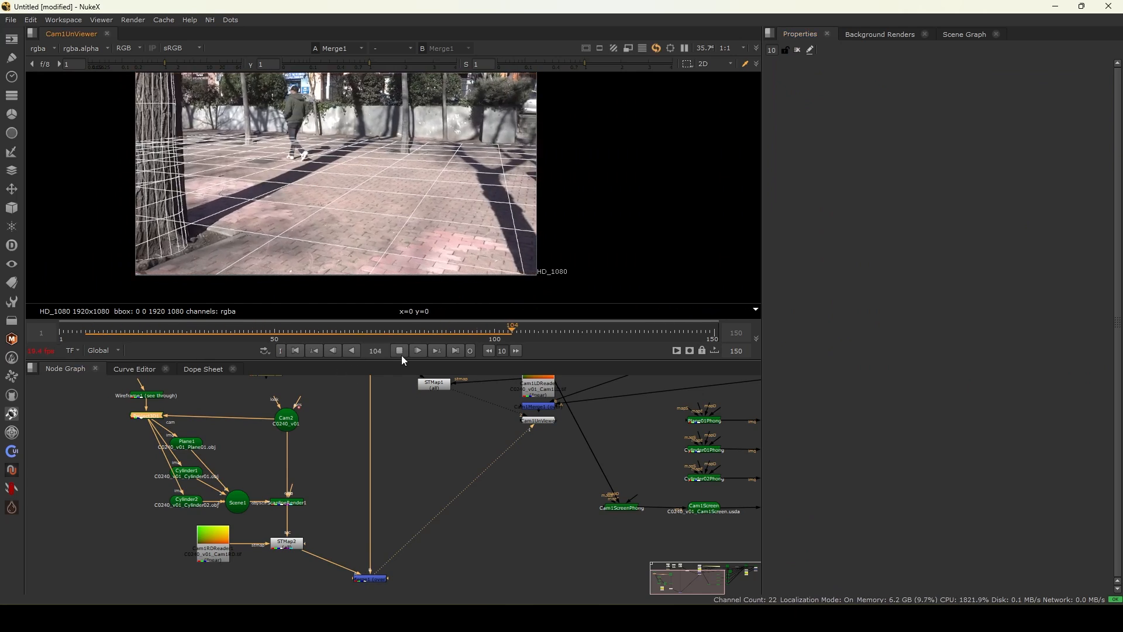
{"action": "left_click", "coordinate": [109, 331]}
{"action": "key", "text": "f"}
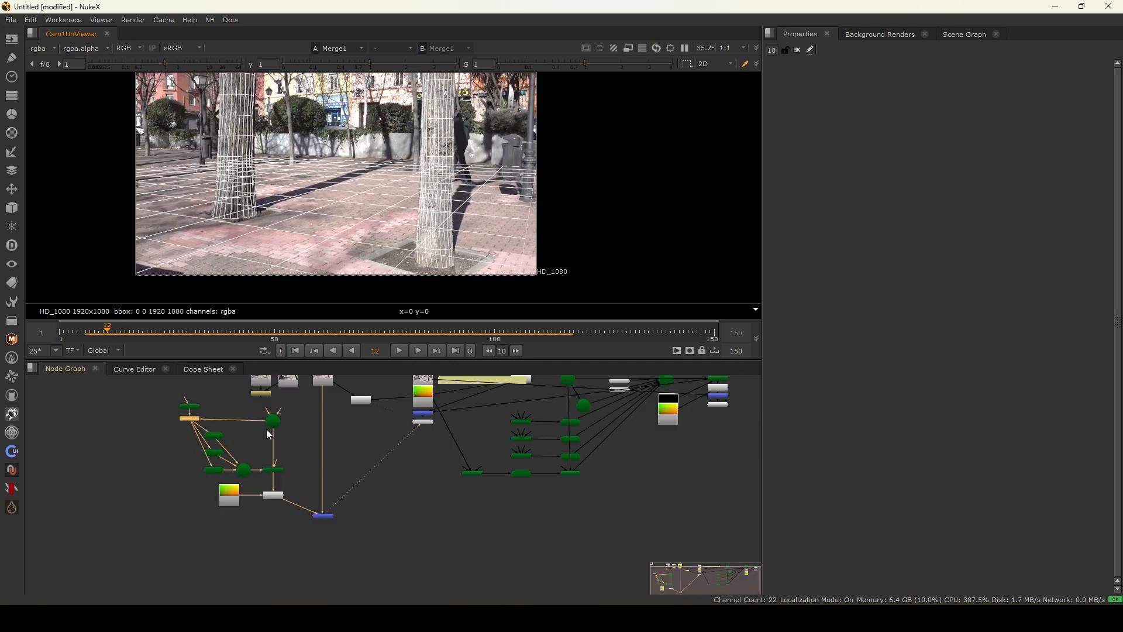
{"action": "scroll", "coordinate": [310, 445], "scroll_direction": "up", "scroll_amount": 2}
{"action": "scroll", "coordinate": [254, 434], "scroll_direction": "up", "scroll_amount": 2}
{"action": "left_click_drag", "start_coordinate": [98, 544], "coordinate": [208, 585]}
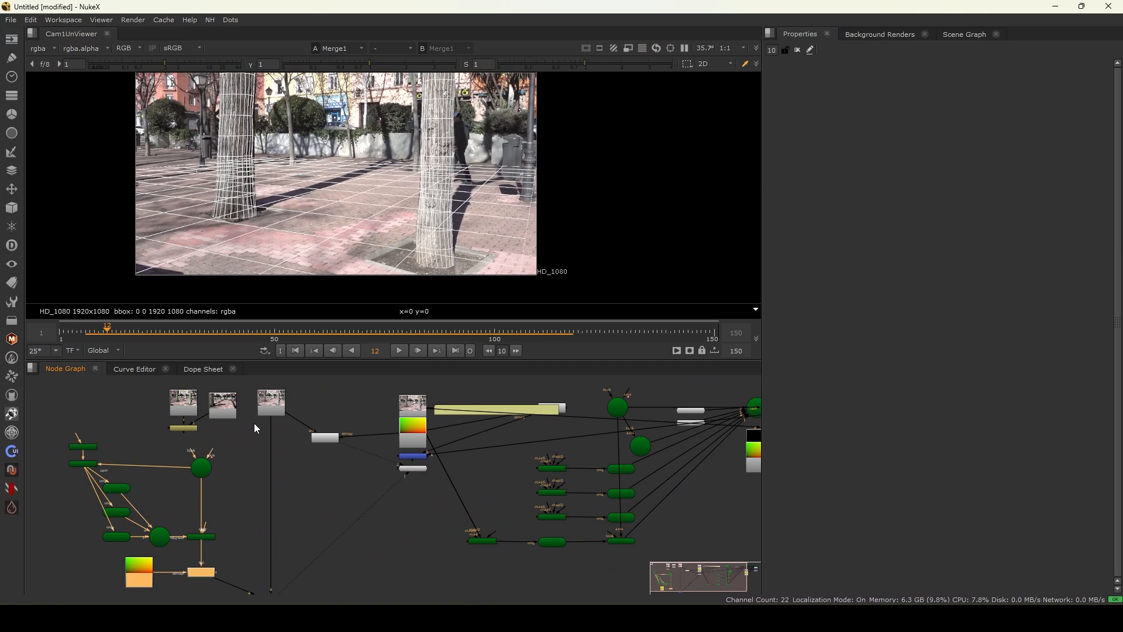
{"action": "left_click_drag", "start_coordinate": [166, 340], "coordinate": [291, 345]}
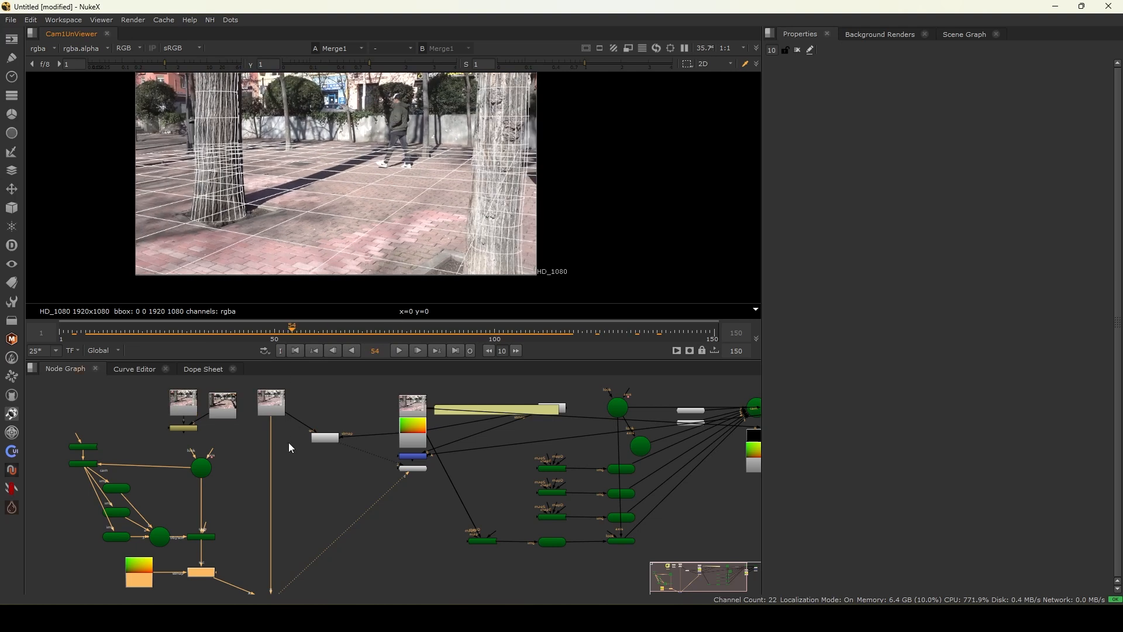
- Examine the node graph around the STMap2 and Merge nodes
{"action": "scroll", "coordinate": [287, 447], "scroll_direction": "down", "scroll_amount": 3}
{"action": "scroll", "coordinate": [227, 525], "scroll_direction": "up", "scroll_amount": 3}
{"action": "left_click_drag", "start_coordinate": [108, 490], "coordinate": [263, 559]}
{"action": "scroll", "coordinate": [261, 552], "scroll_direction": "up", "scroll_amount": 3}
{"action": "left_click_drag", "start_coordinate": [35, 477], "coordinate": [256, 552]}
{"action": "scroll", "coordinate": [259, 545], "scroll_direction": "down", "scroll_amount": 3}
{"action": "scroll", "coordinate": [234, 533], "scroll_direction": "up", "scroll_amount": 2}
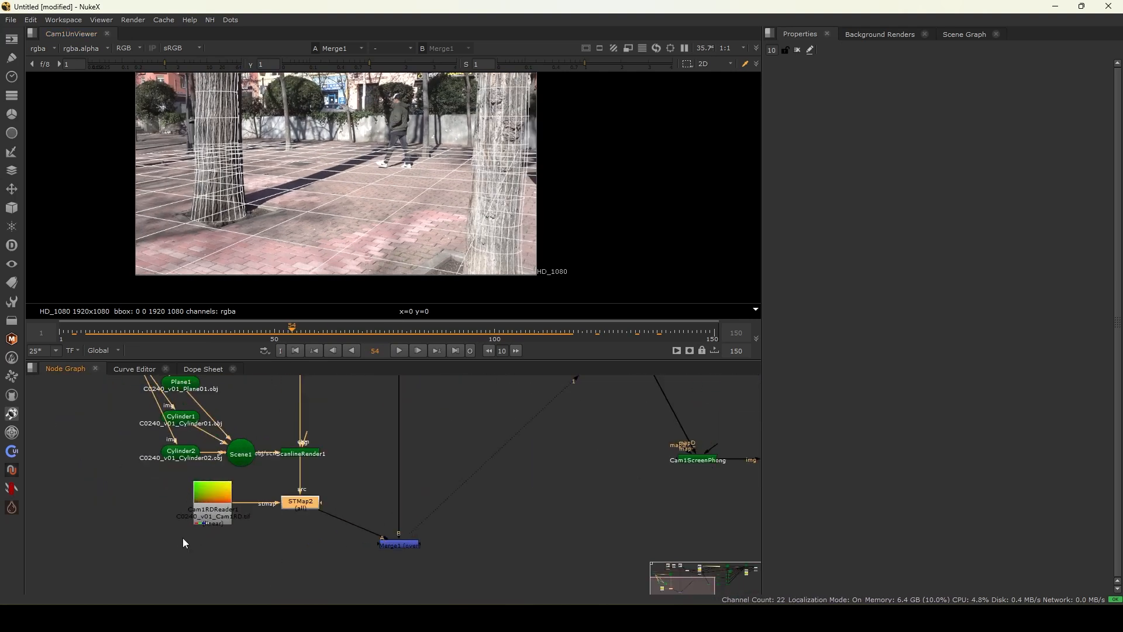
{"action": "scroll", "coordinate": [425, 540], "scroll_direction": "down", "scroll_amount": 3}
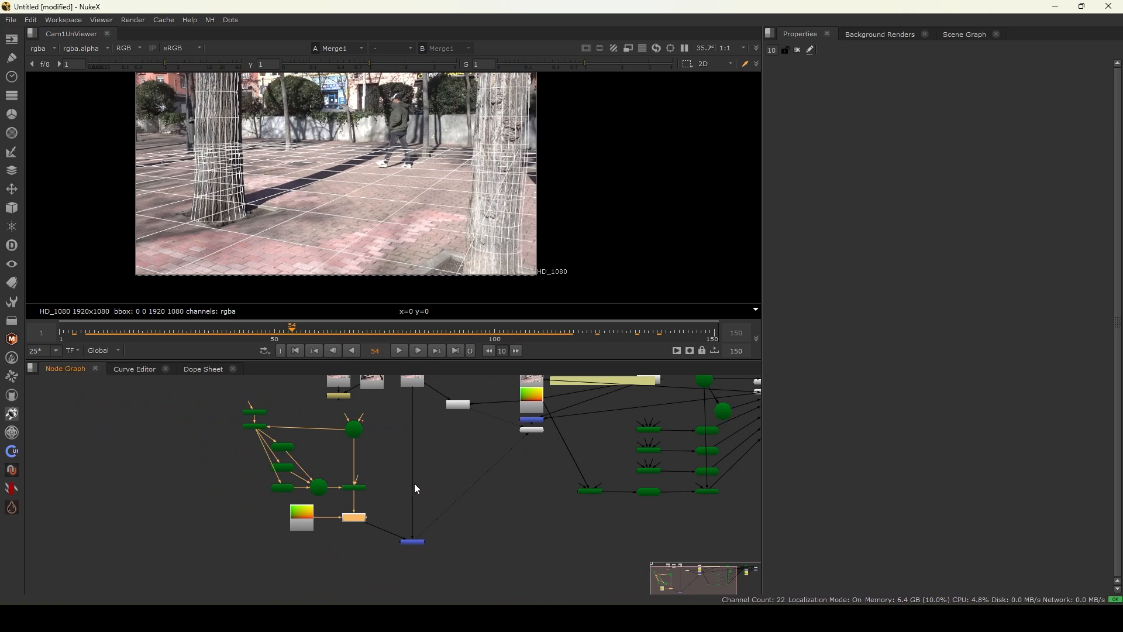